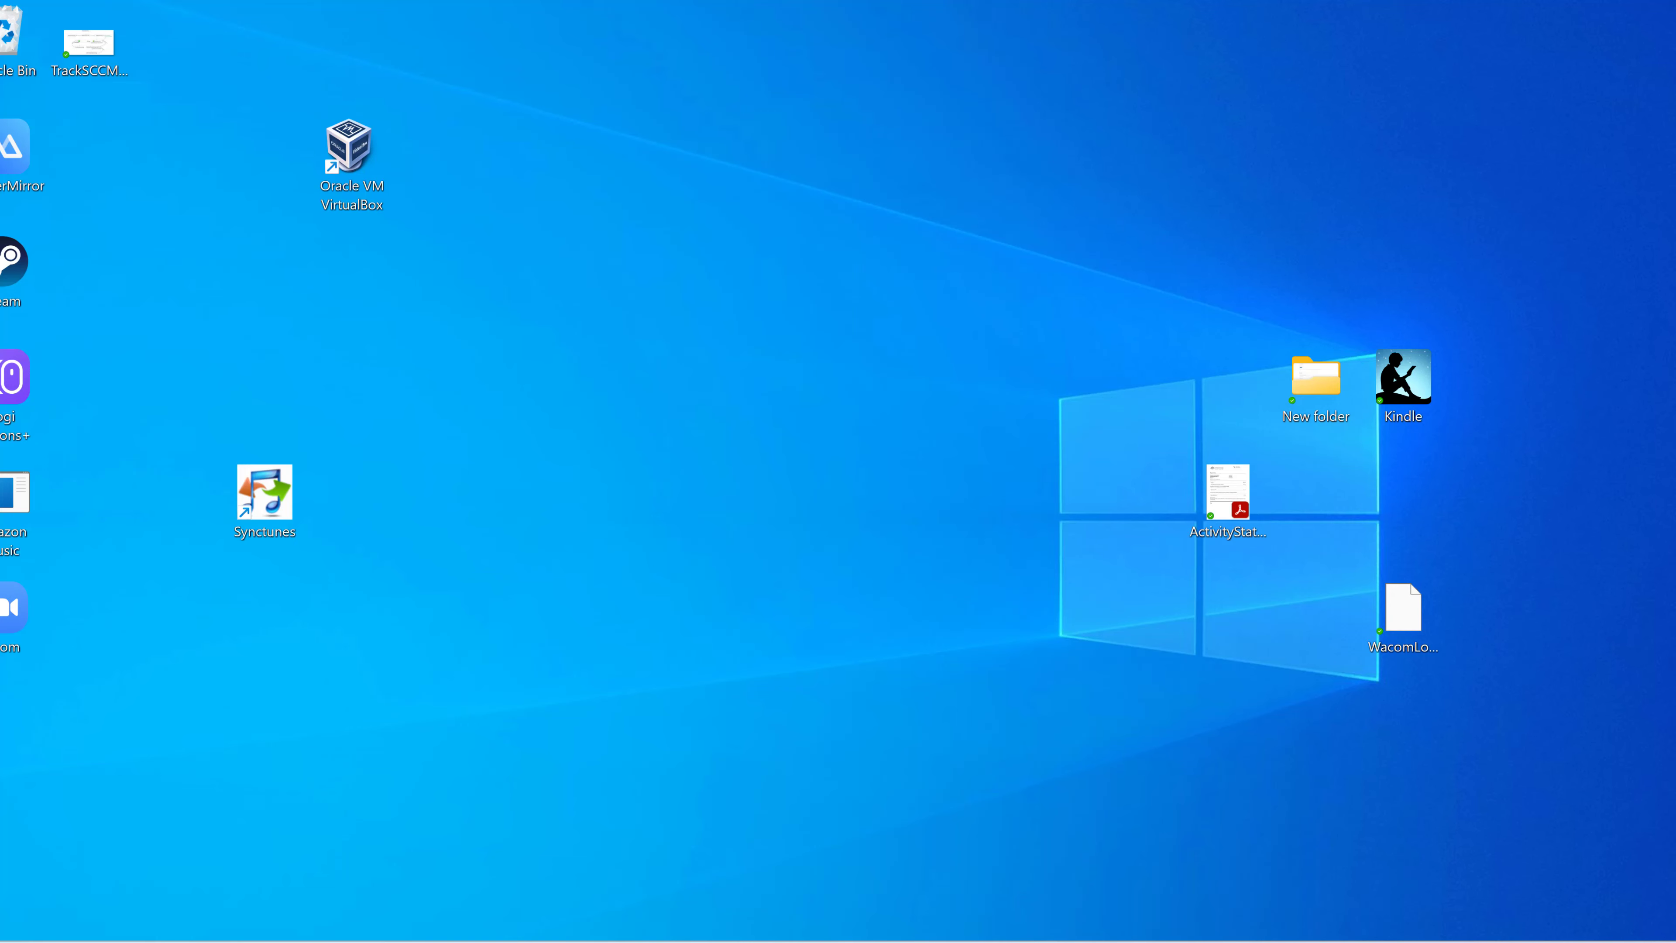
Step: Search Windows for "windows feat" and open the Turn Windows features on or off dialog
key("super")
key("super")
key("super")
type("windows feat")
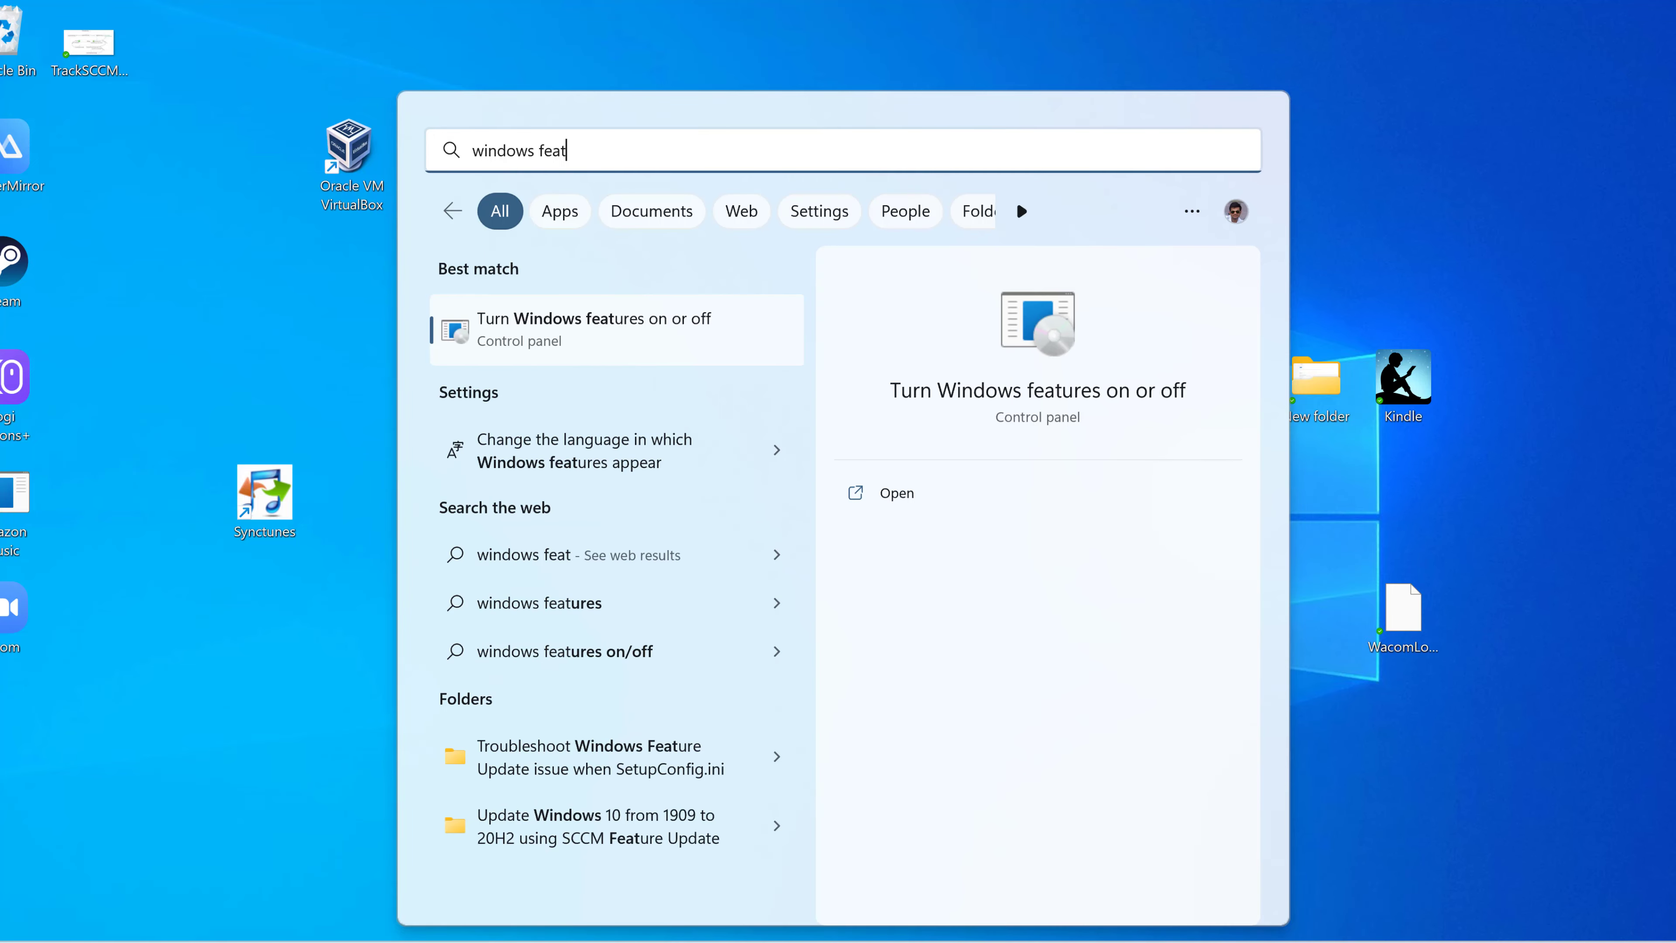
key("Return")
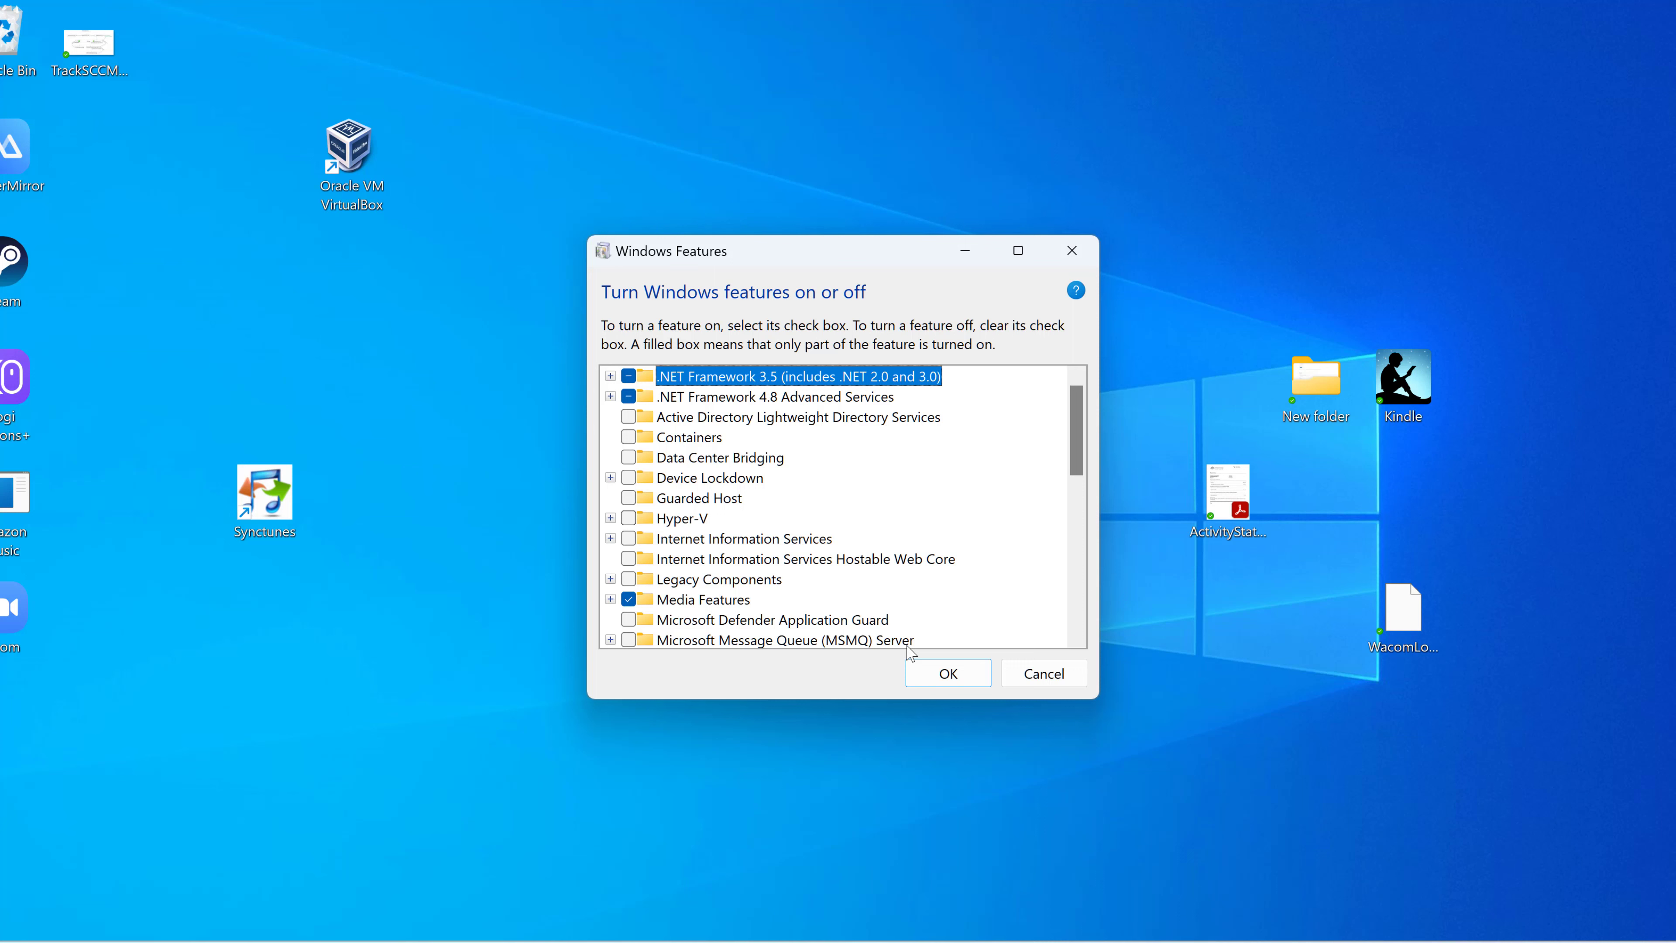
Step: Run systeminfo in a Command Prompt to check the computer's Hyper-V requirements
key("super+r")
type("cmd")
key("Return")
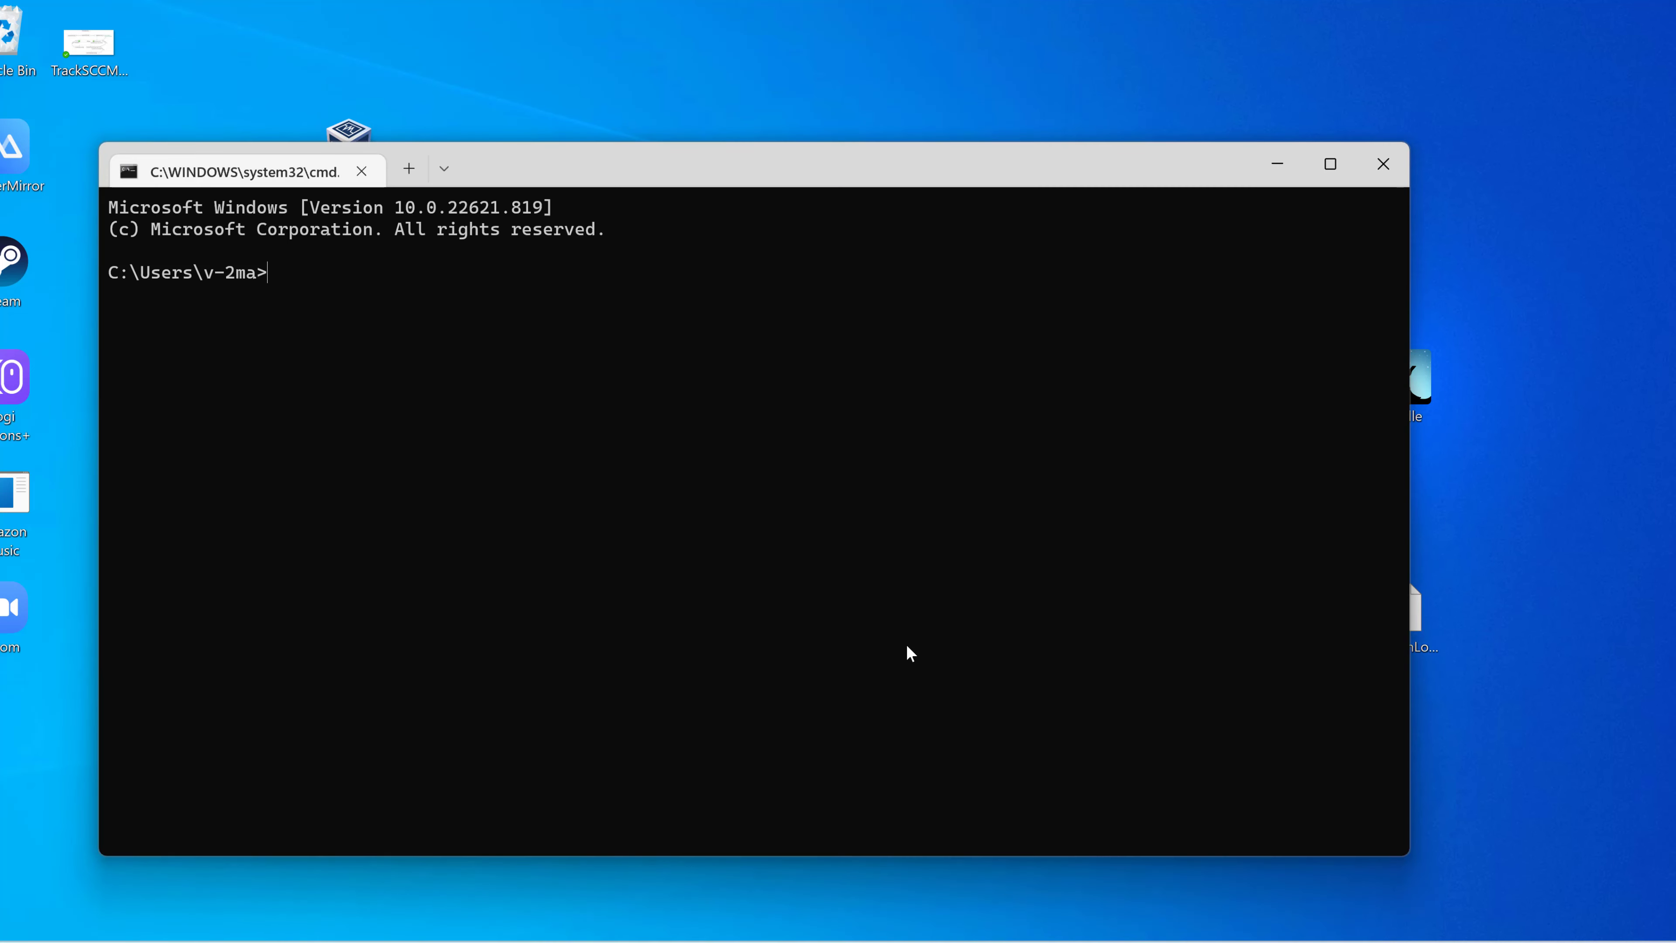
type("systeminfo")
key("Return")
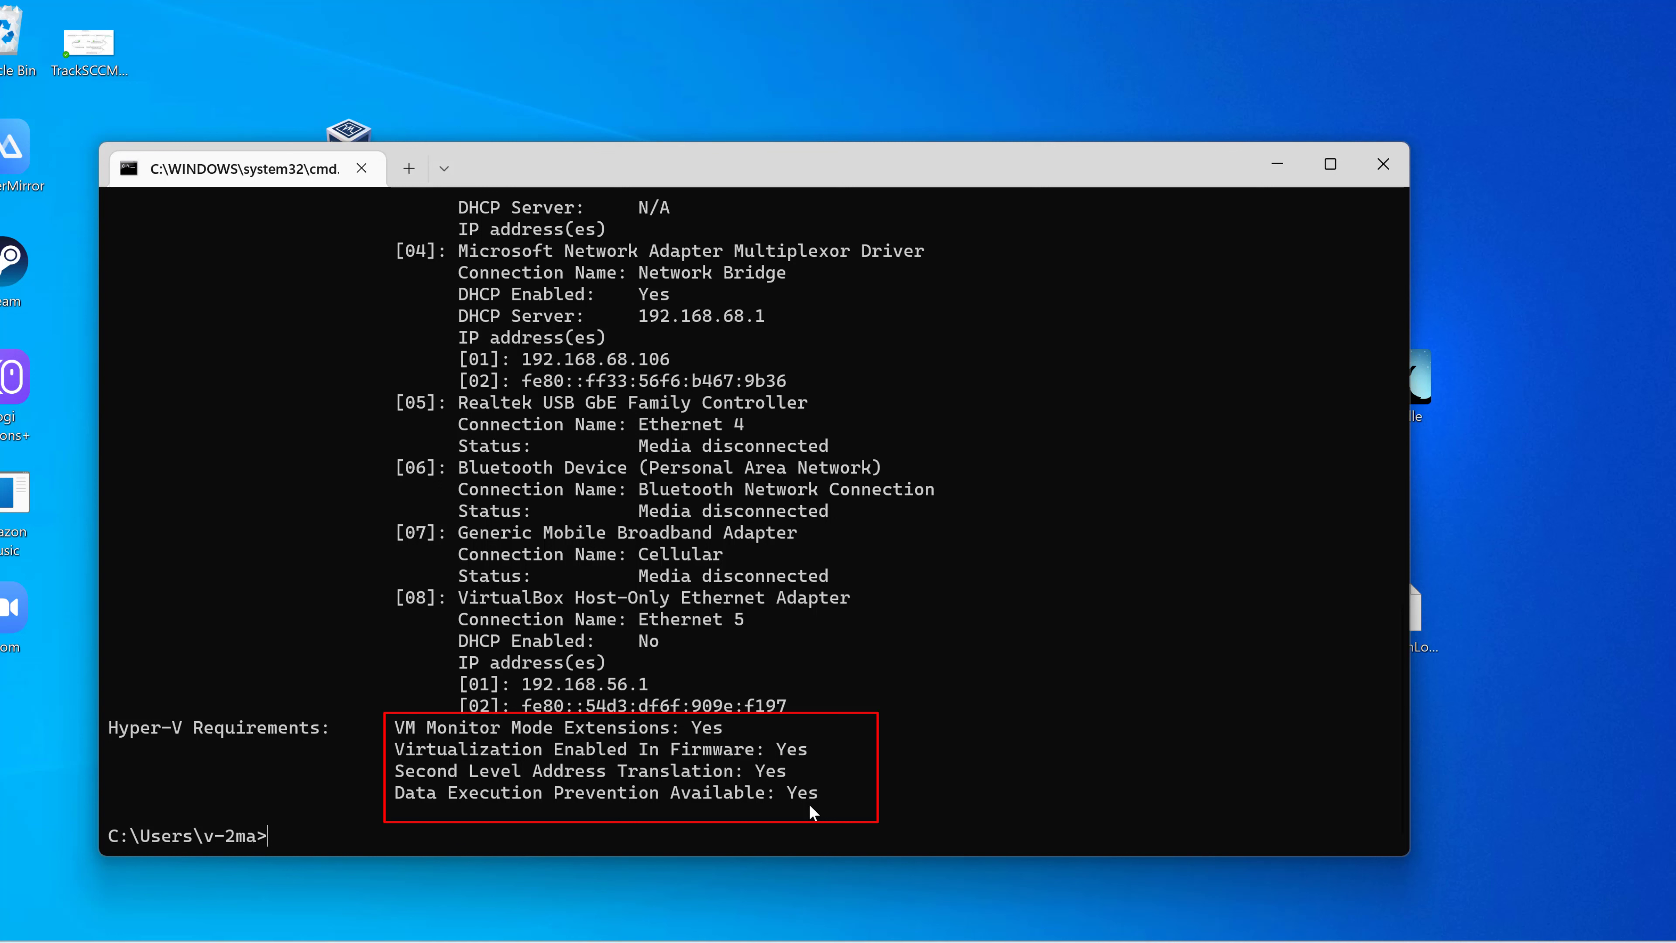
Step: Return to the Windows Features dialog, enable the Hyper-V feature and confirm the change
left_click(1277, 163)
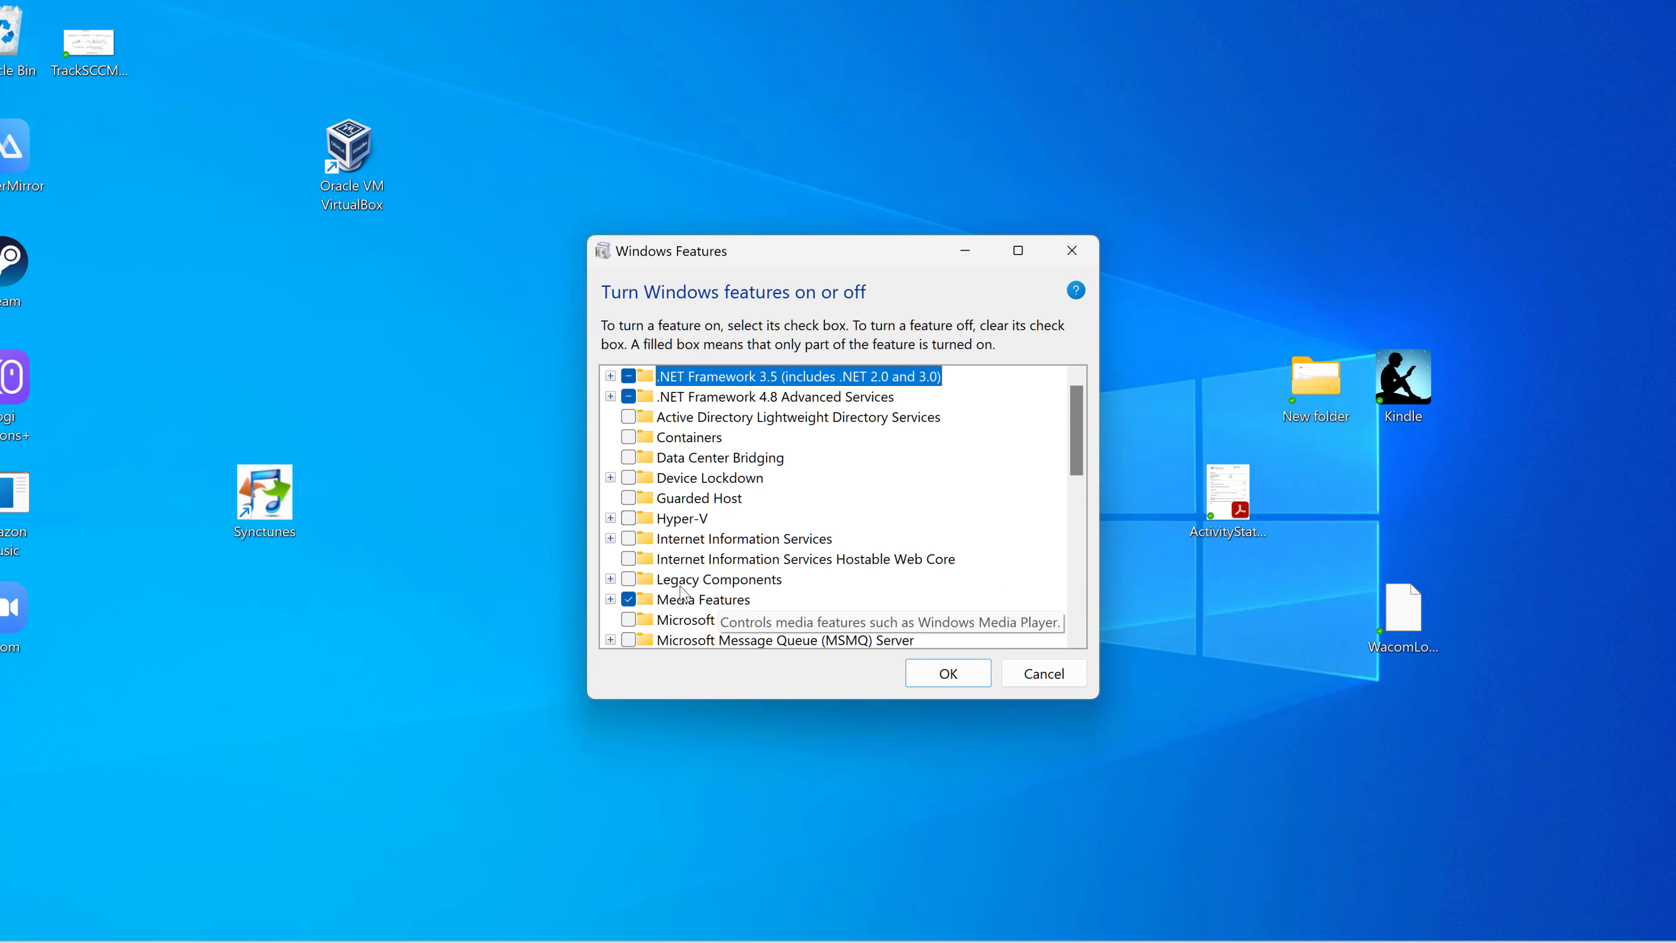
left_click(628, 518)
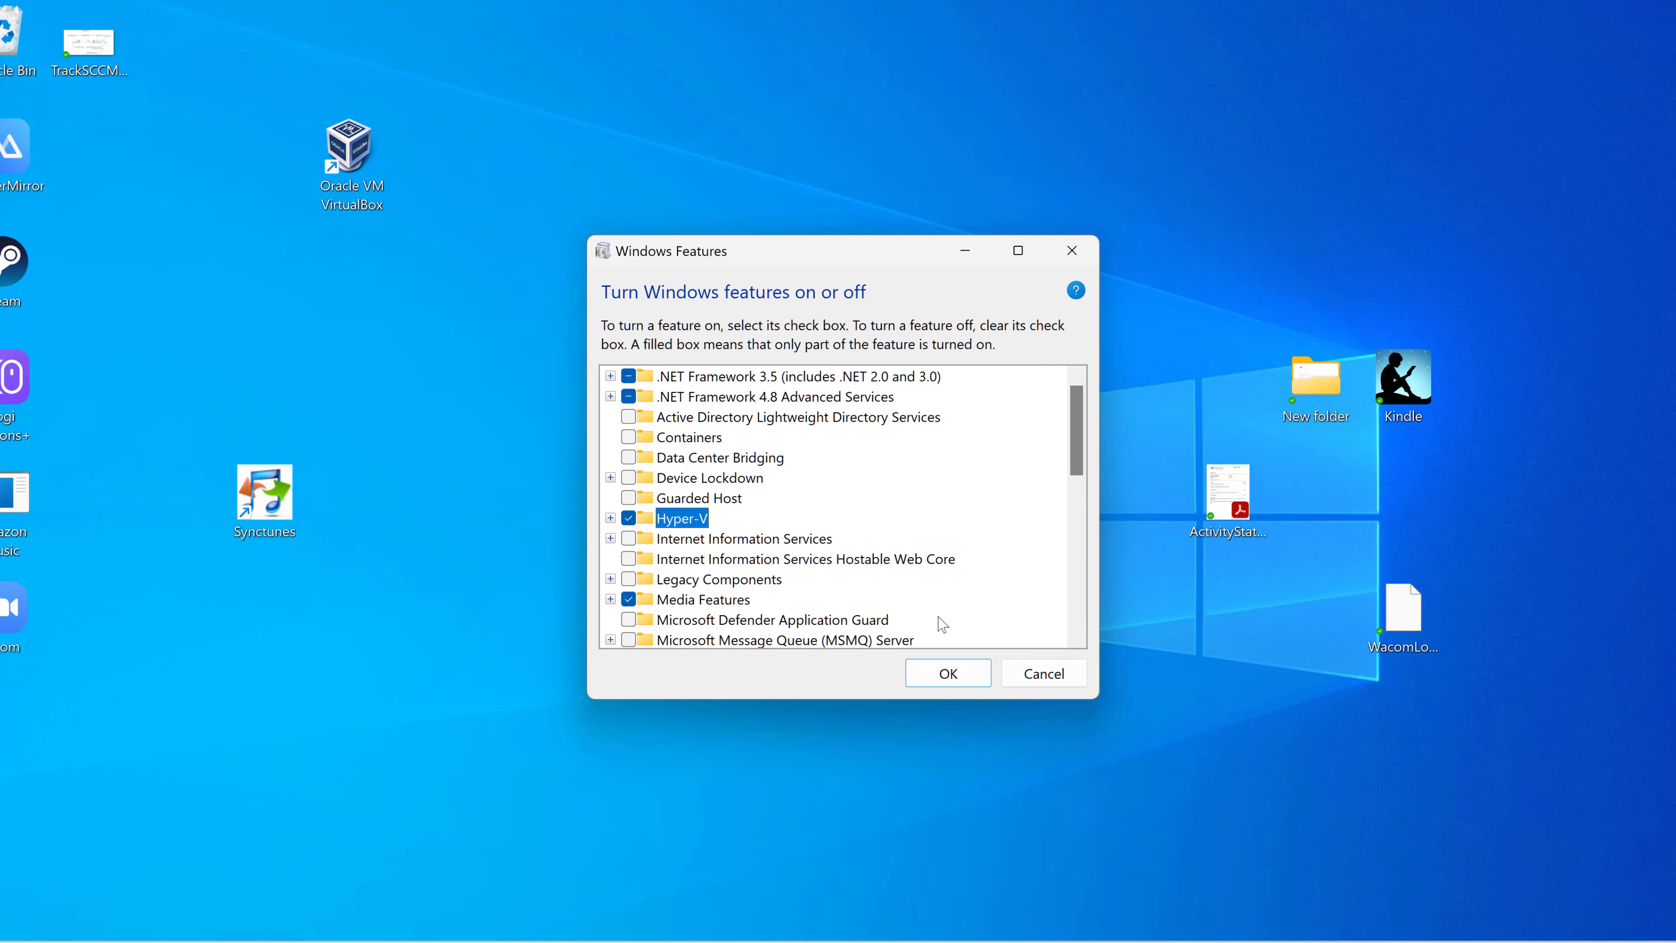
left_click(946, 675)
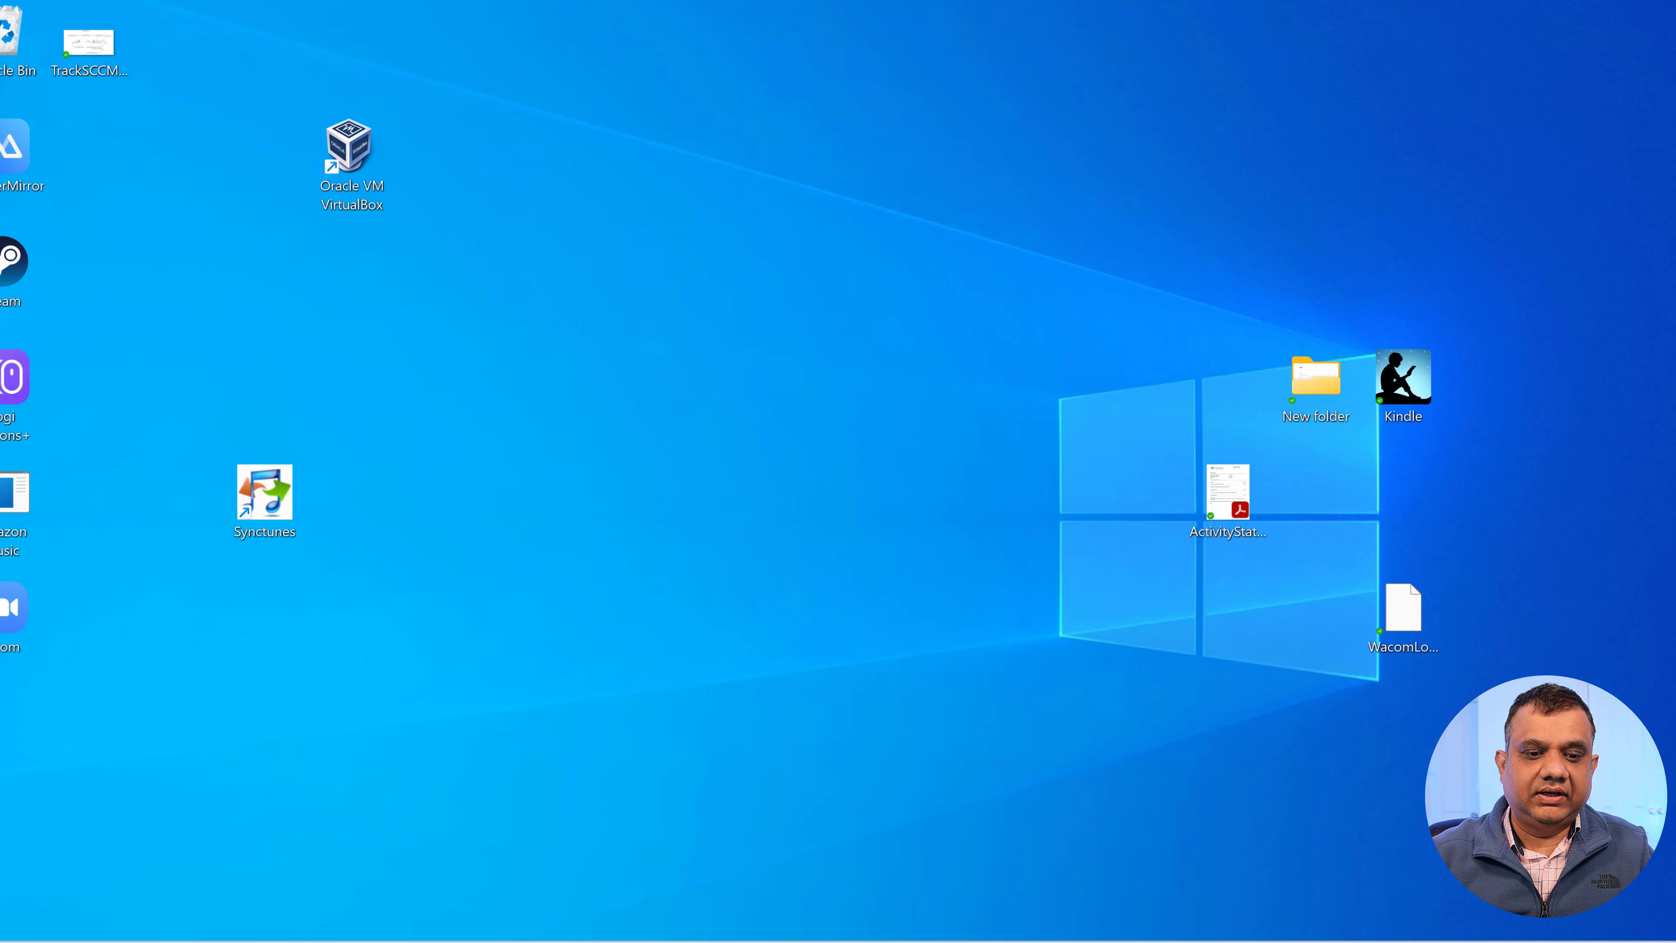
Step: Open Hyper-V Manager and select the Win10-01 virtual machine
key("super")
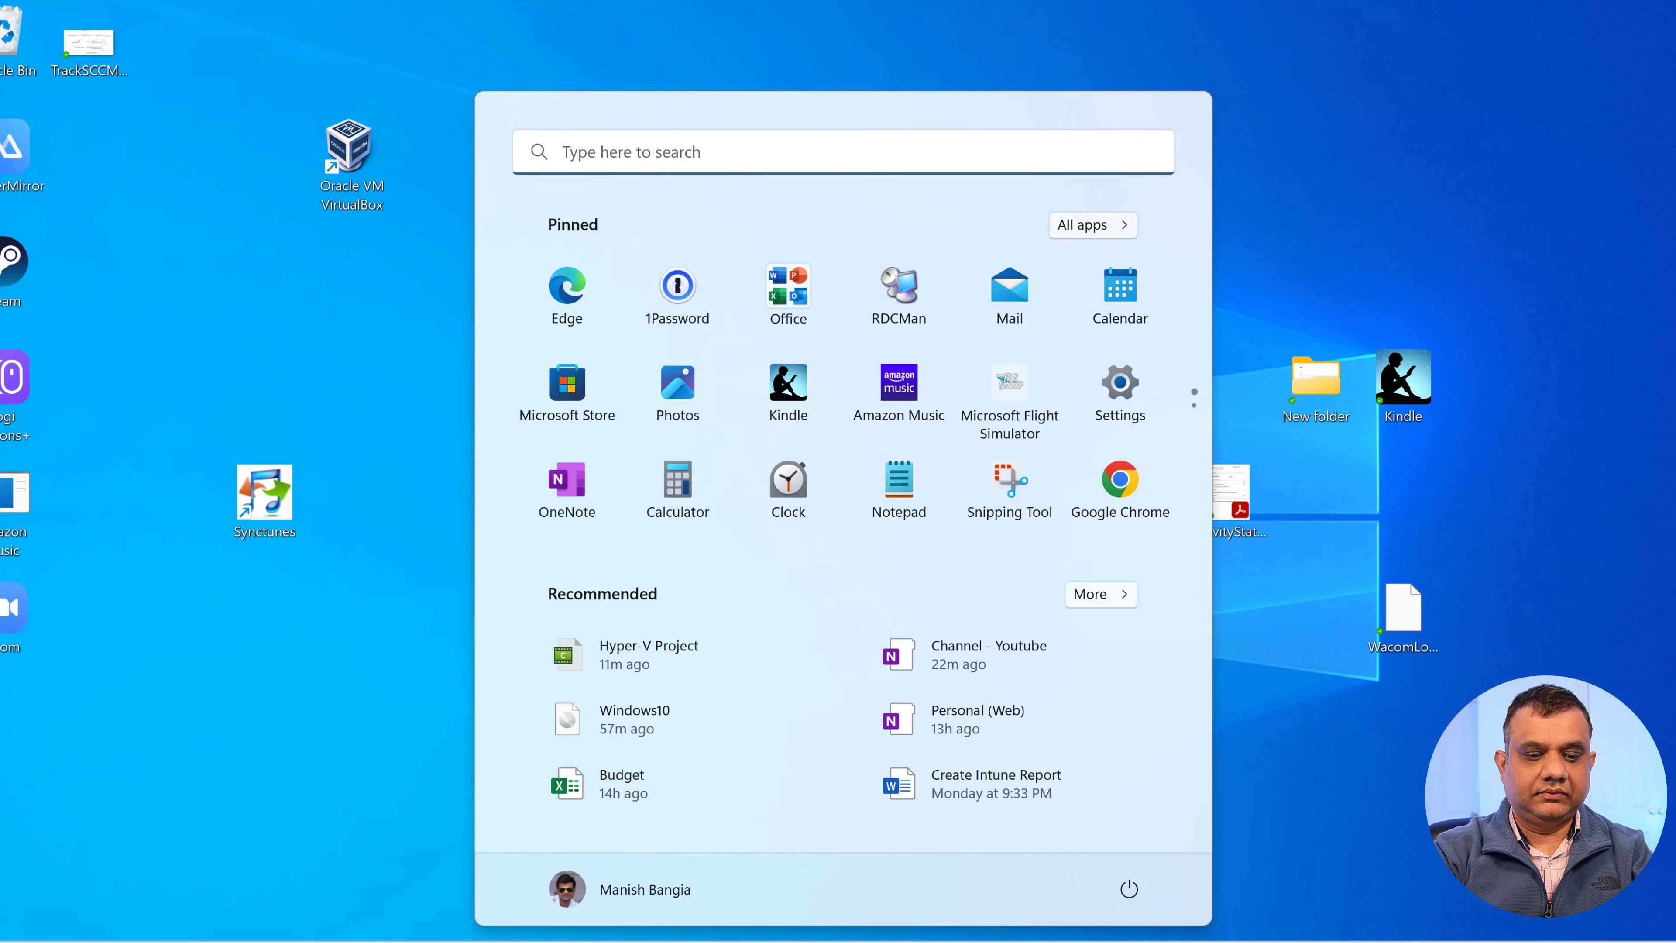
type("hyper")
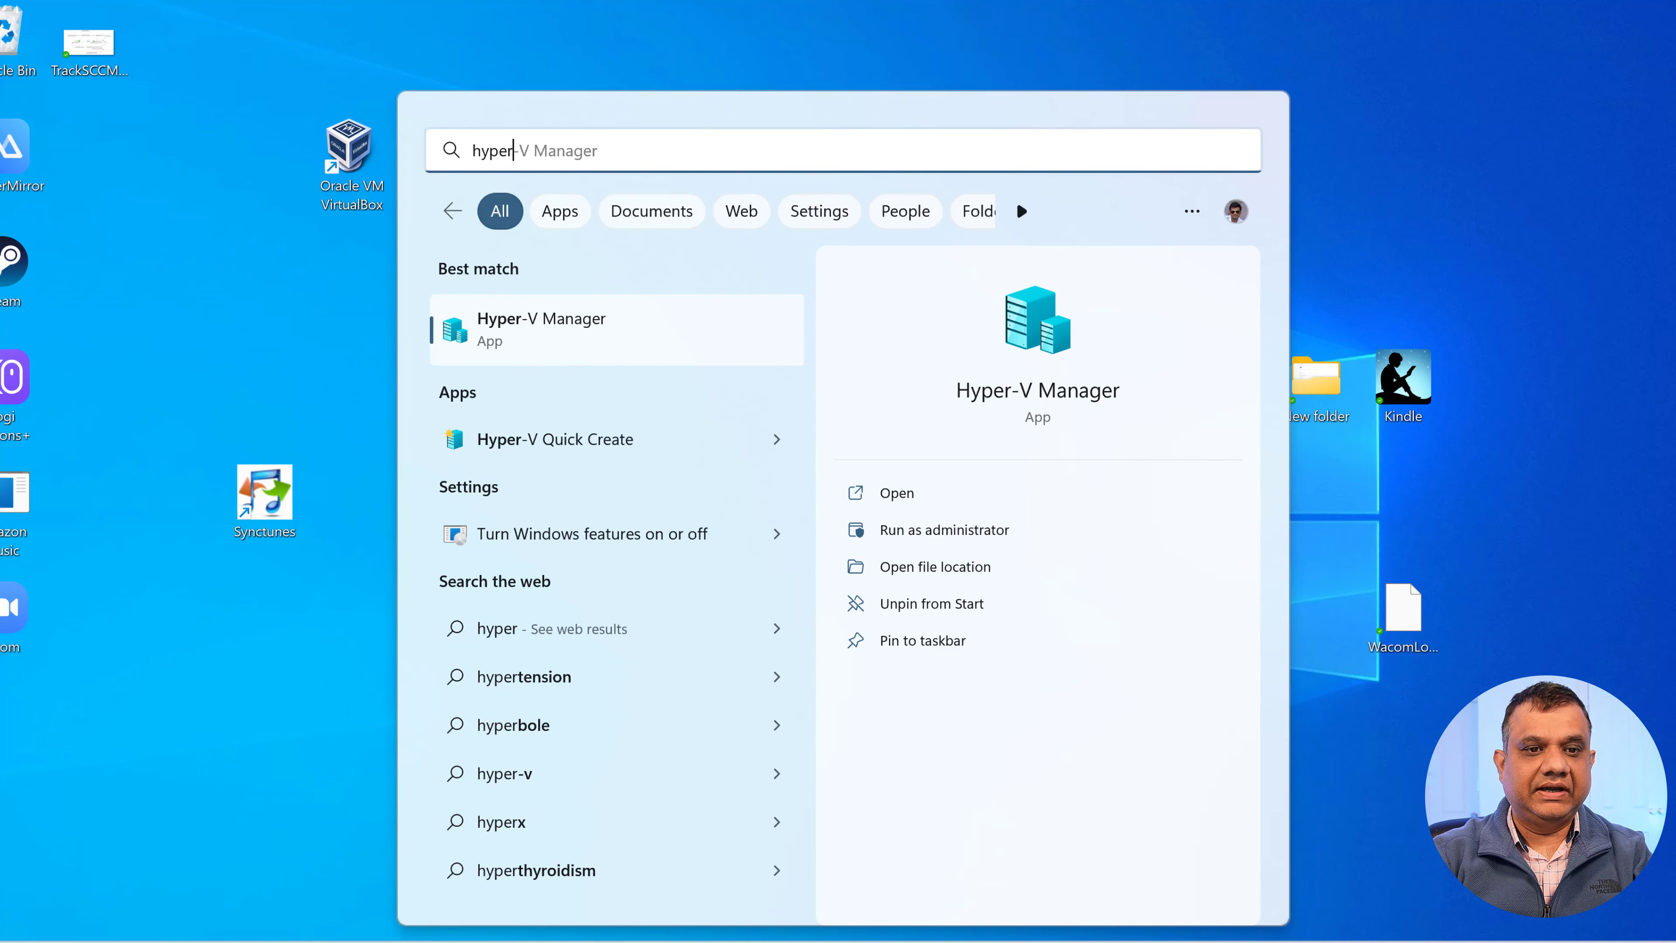
key("Return")
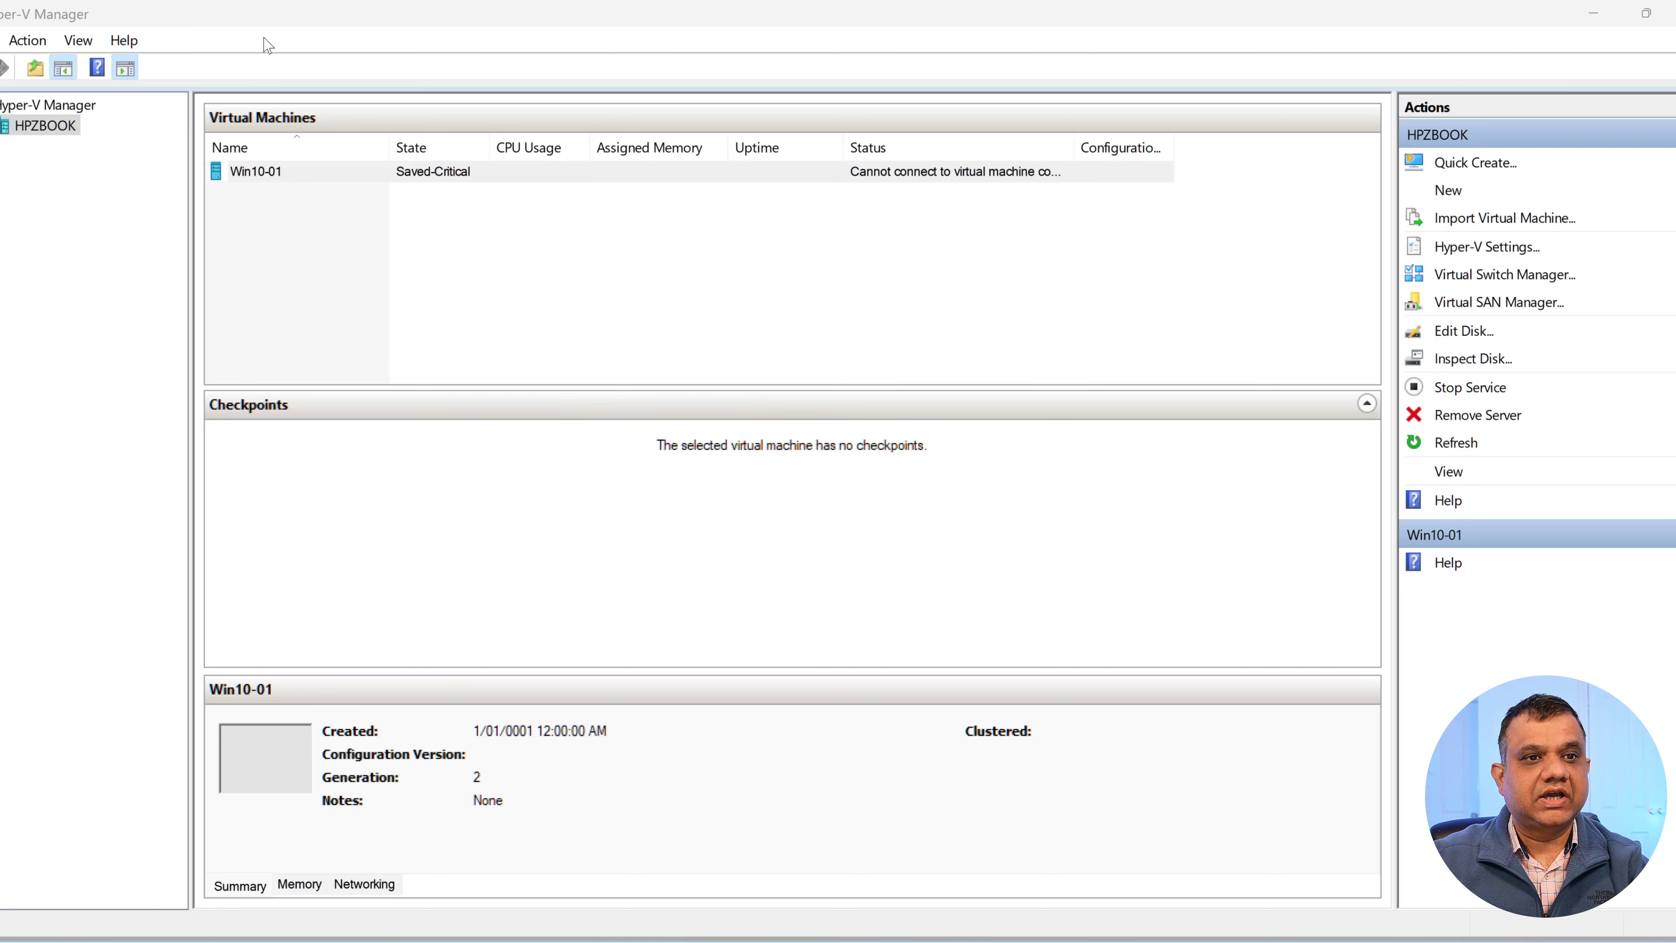
left_click(256, 174)
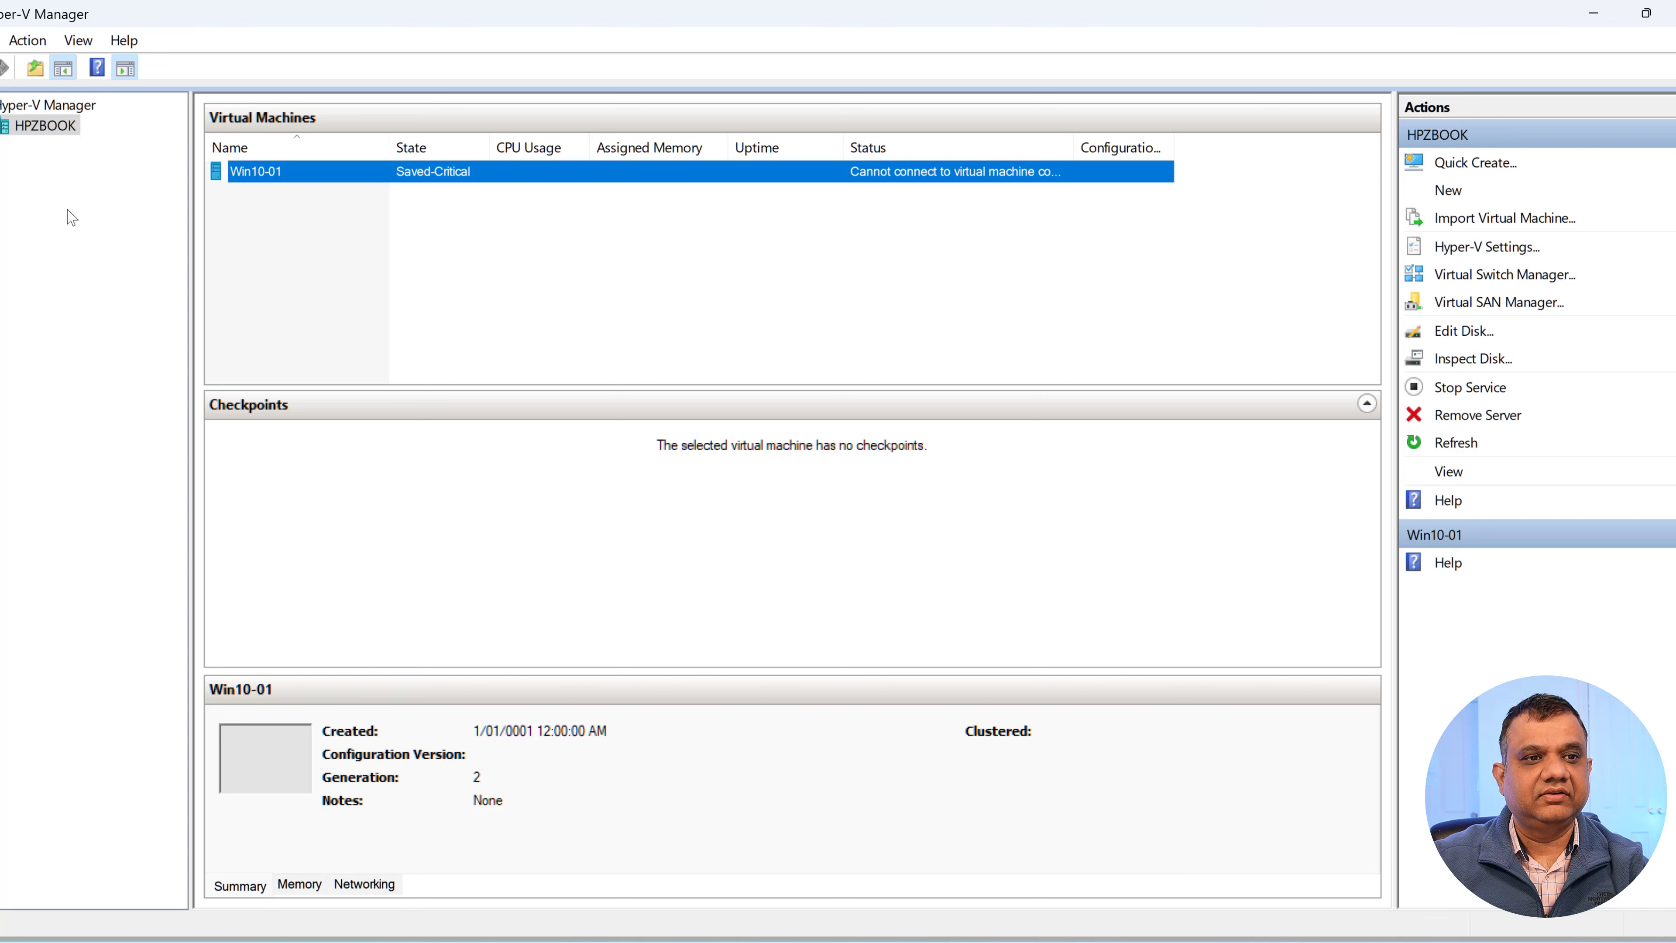
Step: In the Hyper-V settings of HPZBOOK, set the default virtual hard disk folder to C:\VM\, check the virtual machine folder, and save
right_click(51, 131)
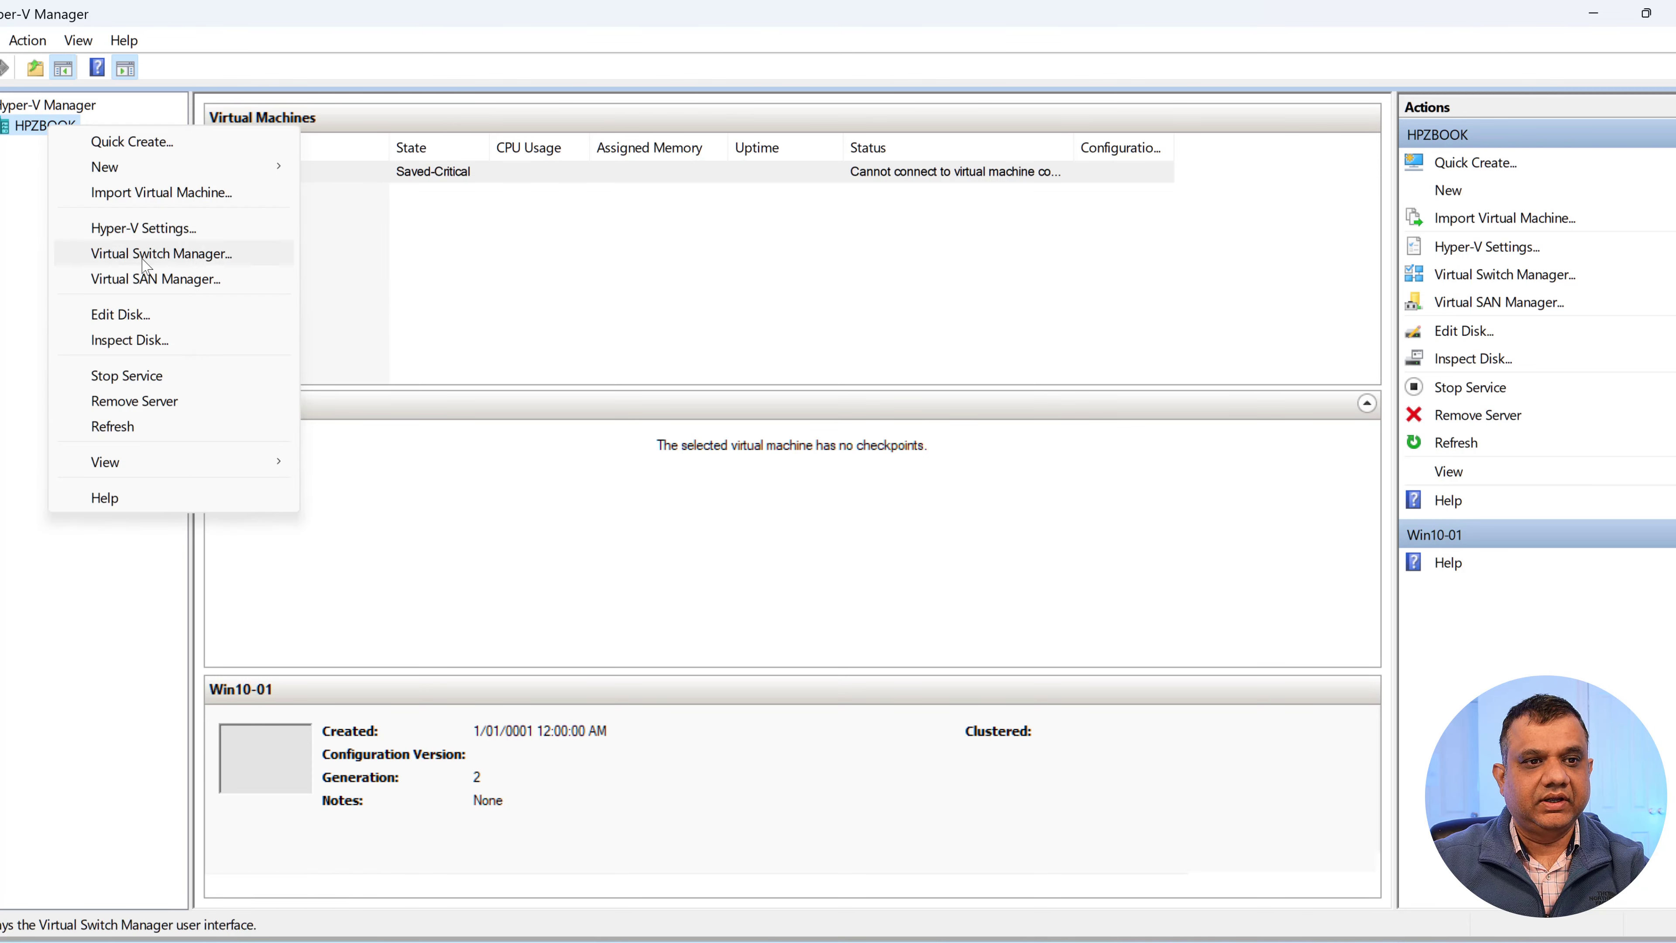
left_click(177, 229)
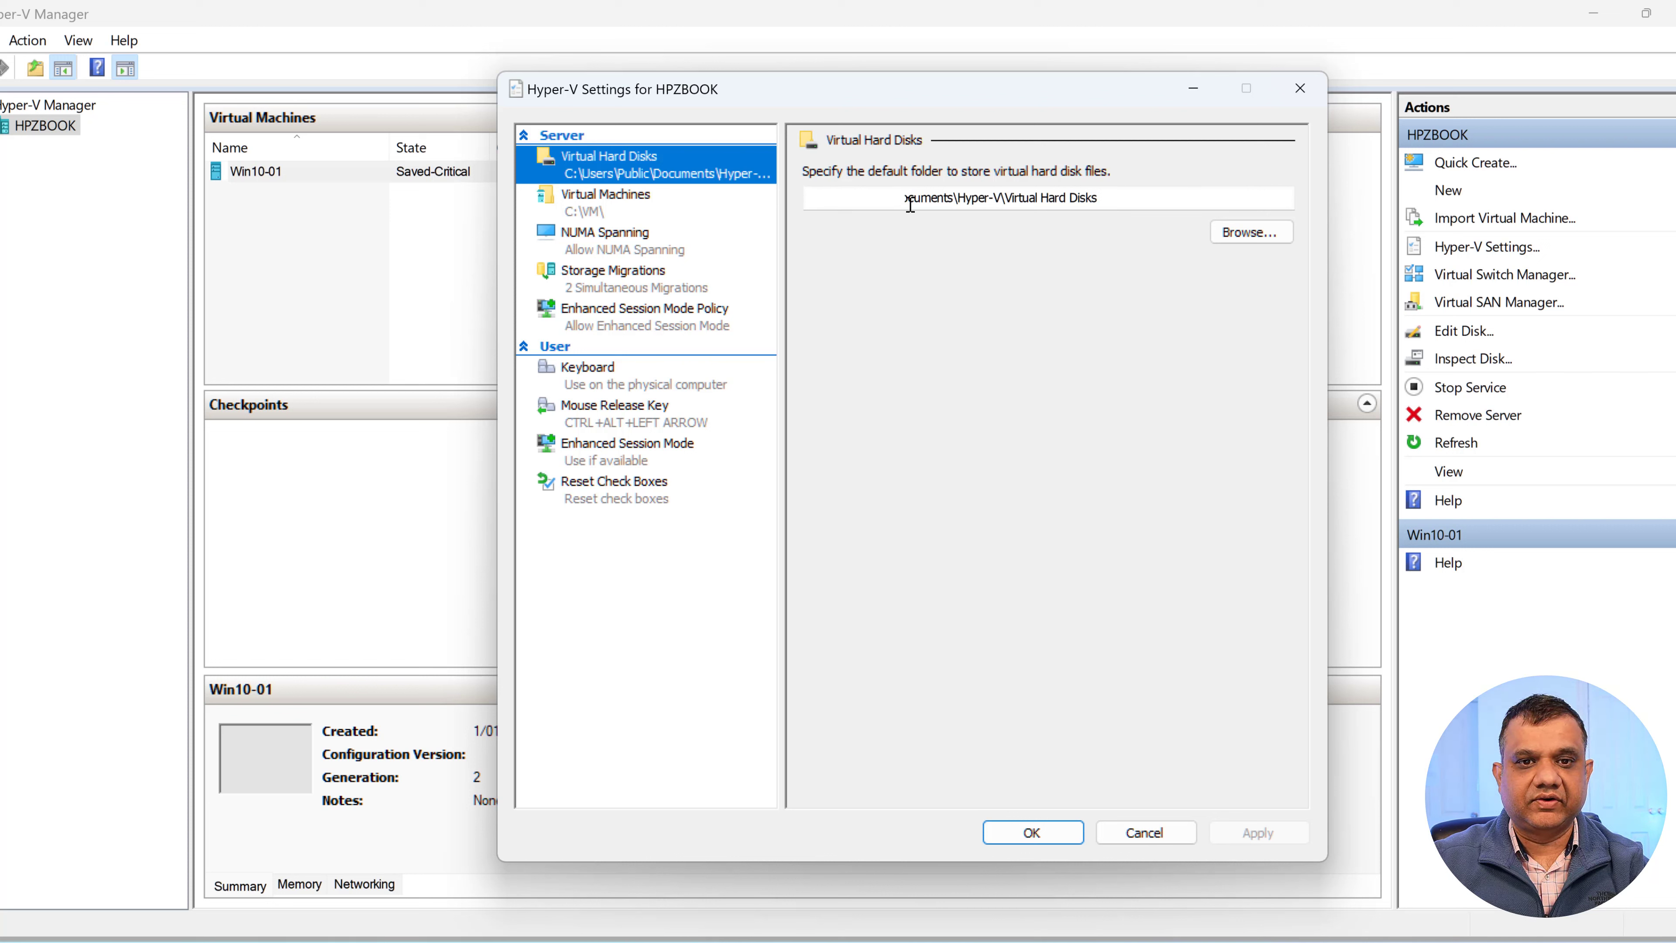
key("Tab")
type("C:\\VM\\")
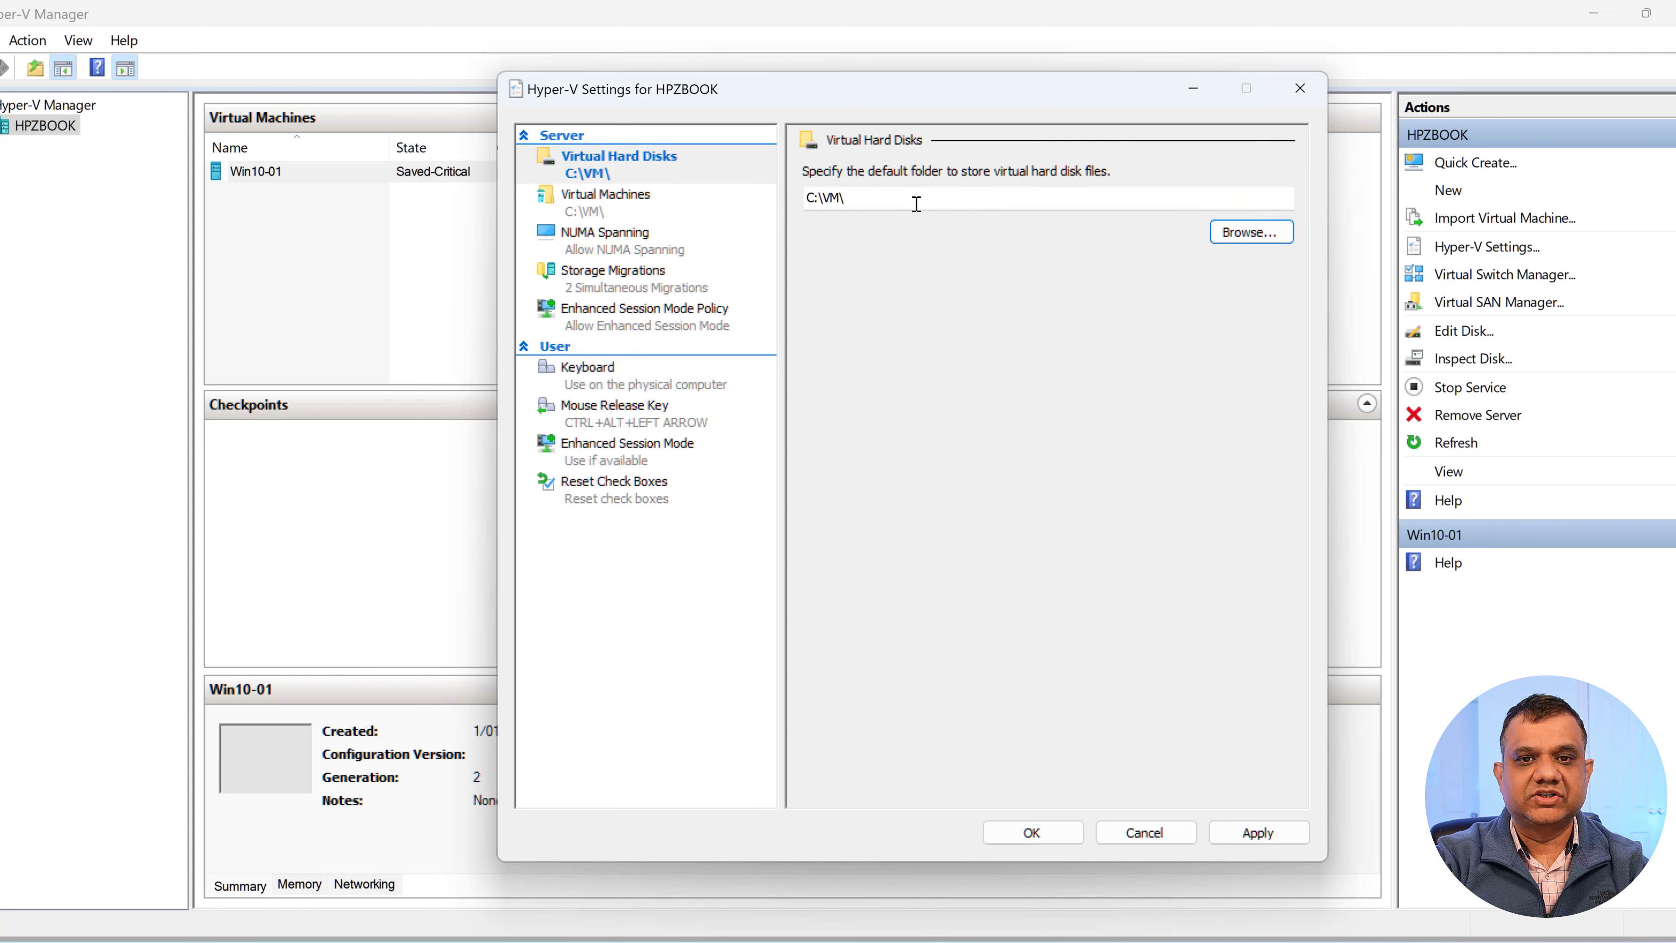
left_click(620, 215)
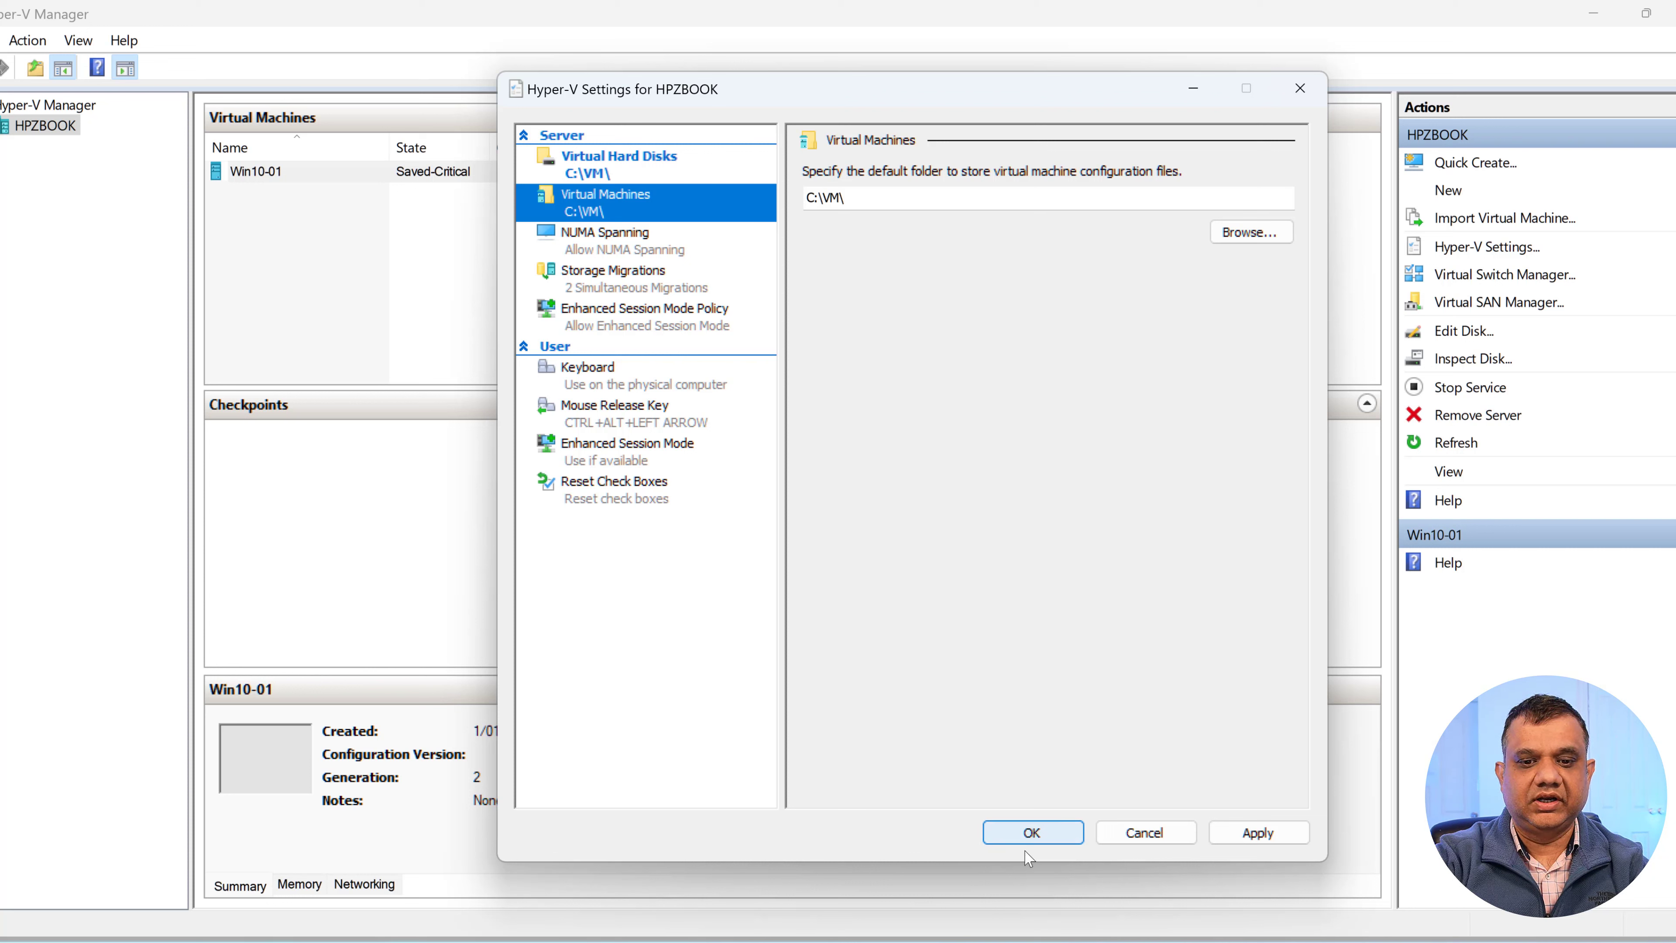
left_click(1033, 837)
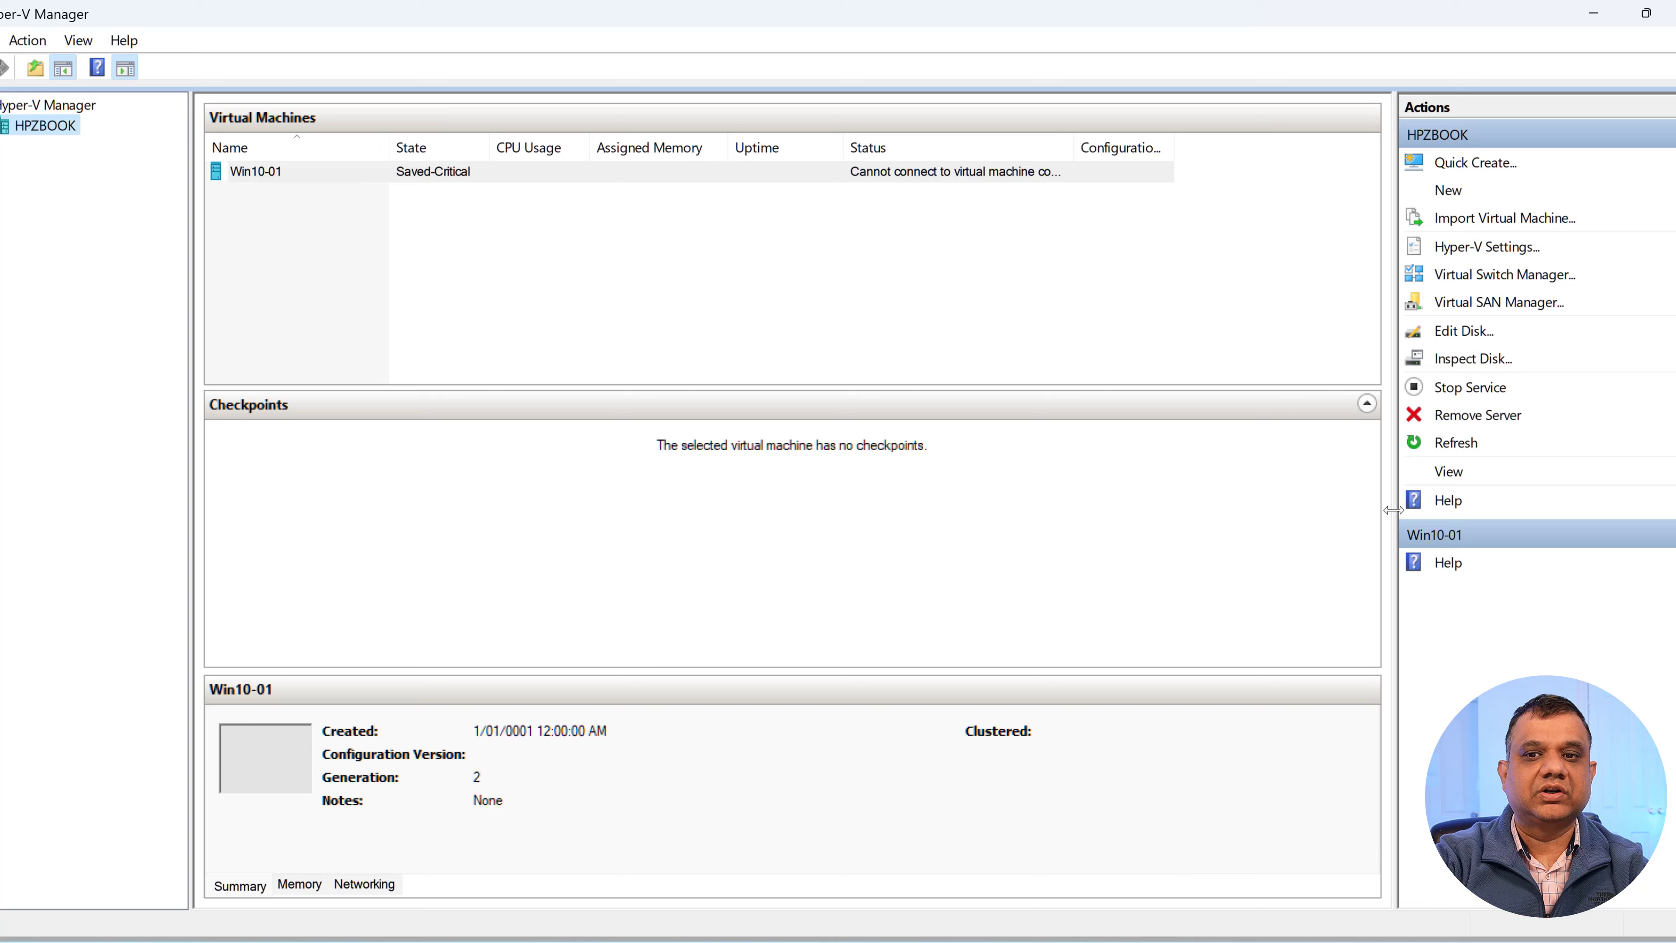
Step: Create an Internal virtual switch named "VLAN-1 (Internal)" in the Virtual Switch Manager and apply it
left_click(1513, 284)
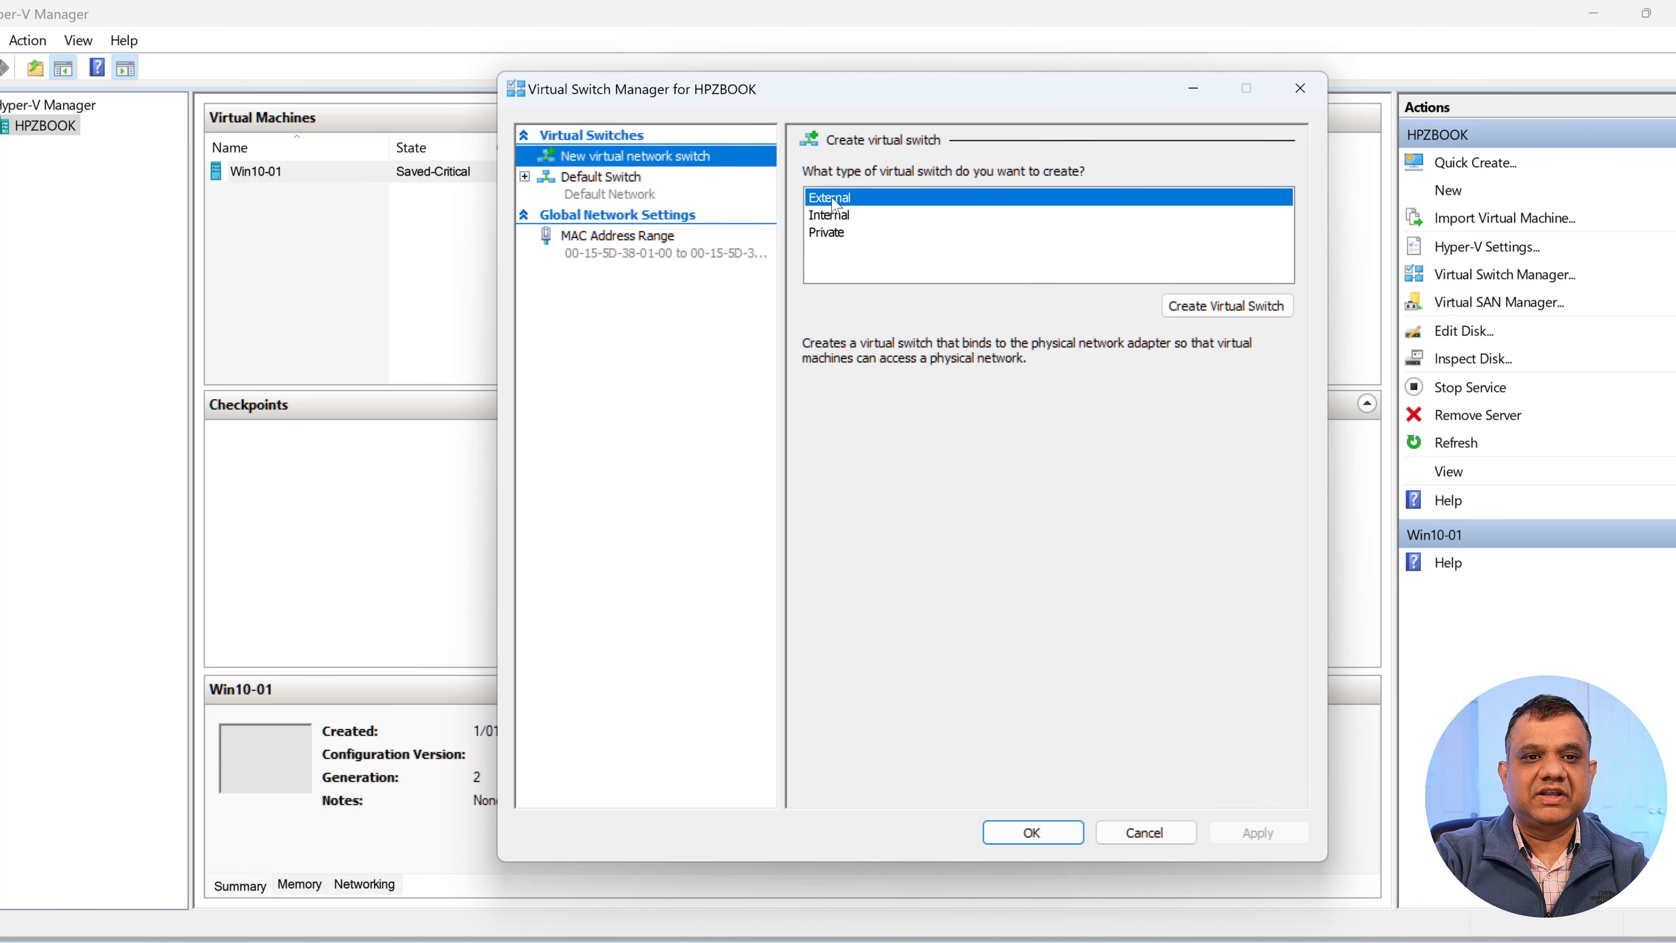
left_click(592, 197)
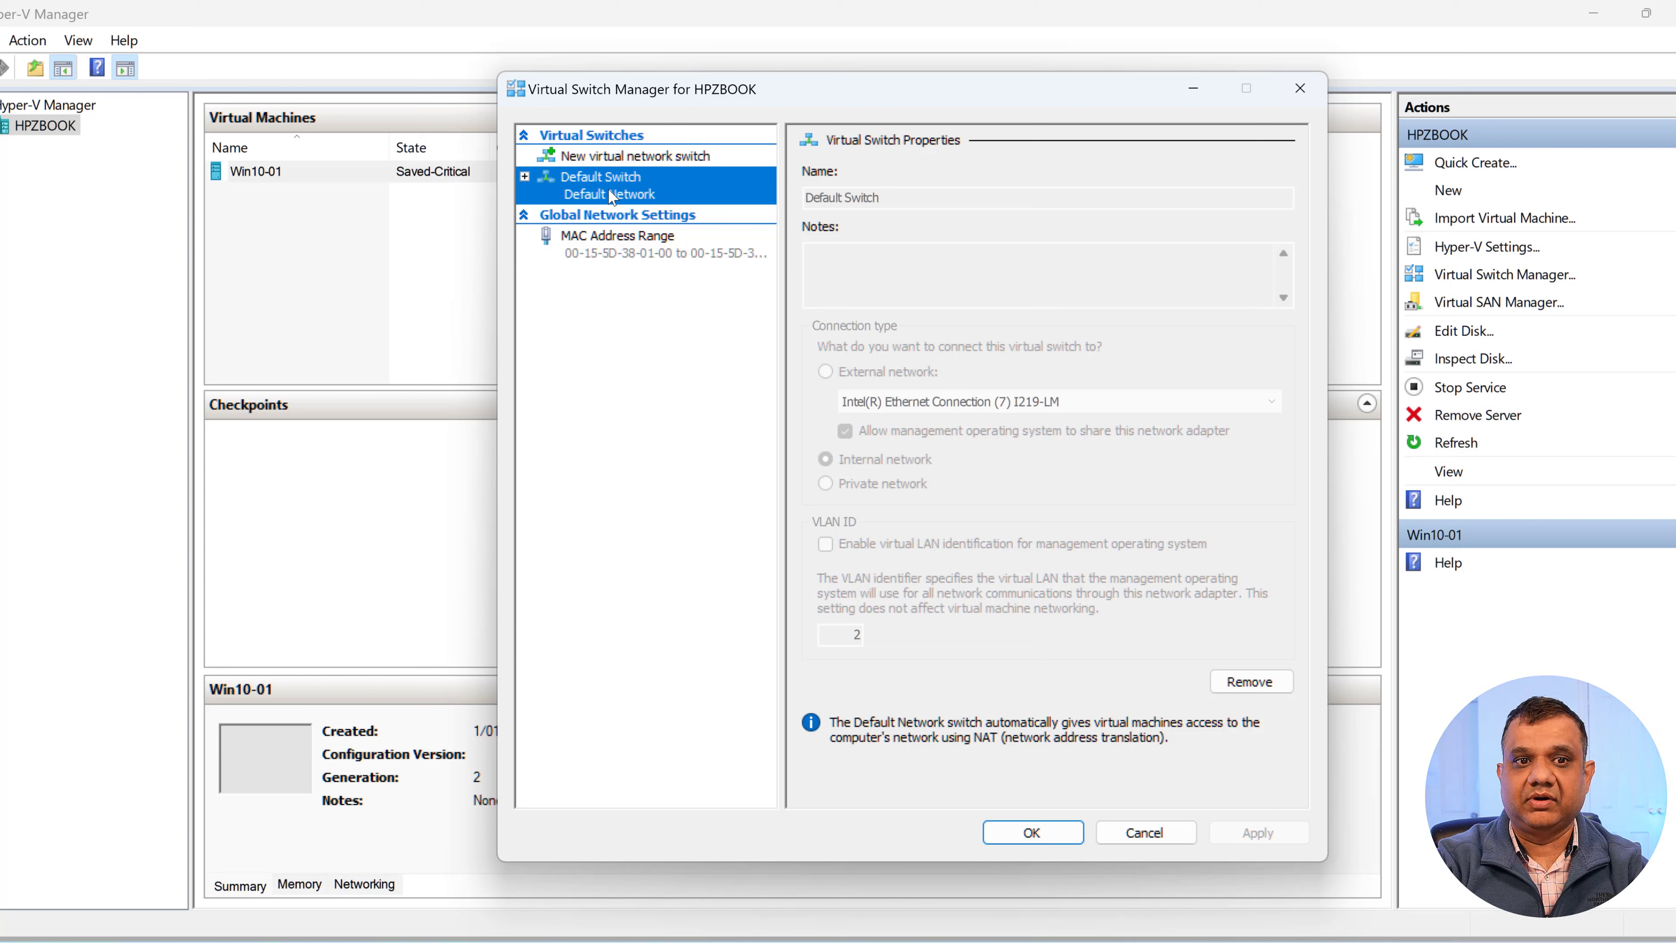
left_click(634, 157)
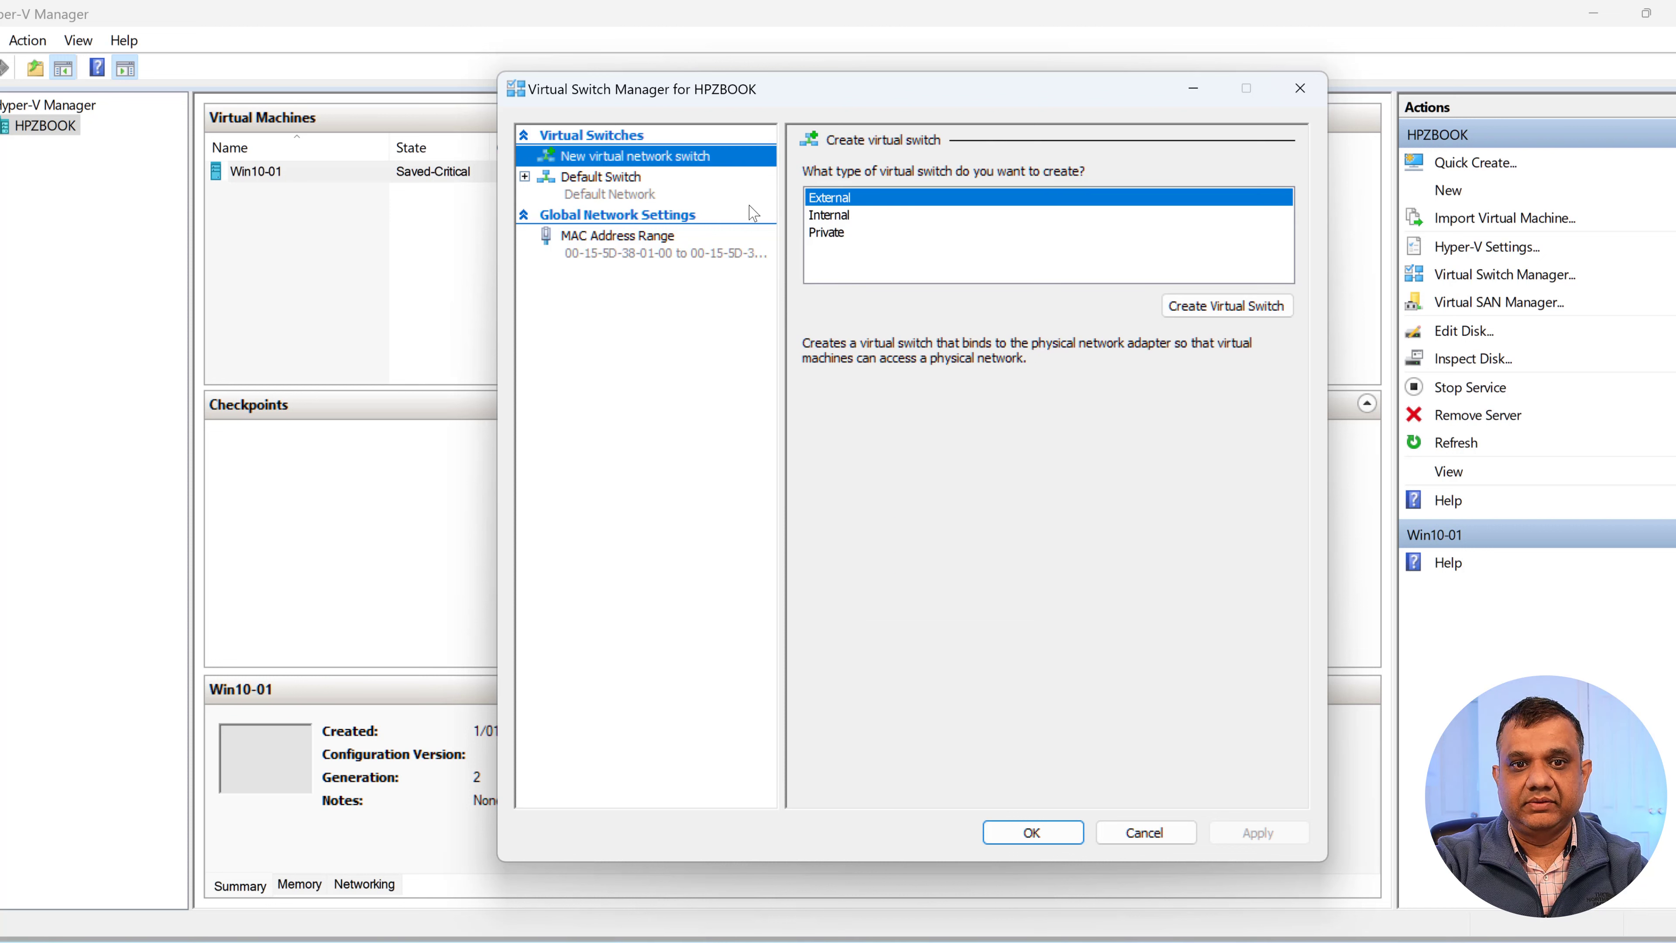
left_click(834, 216)
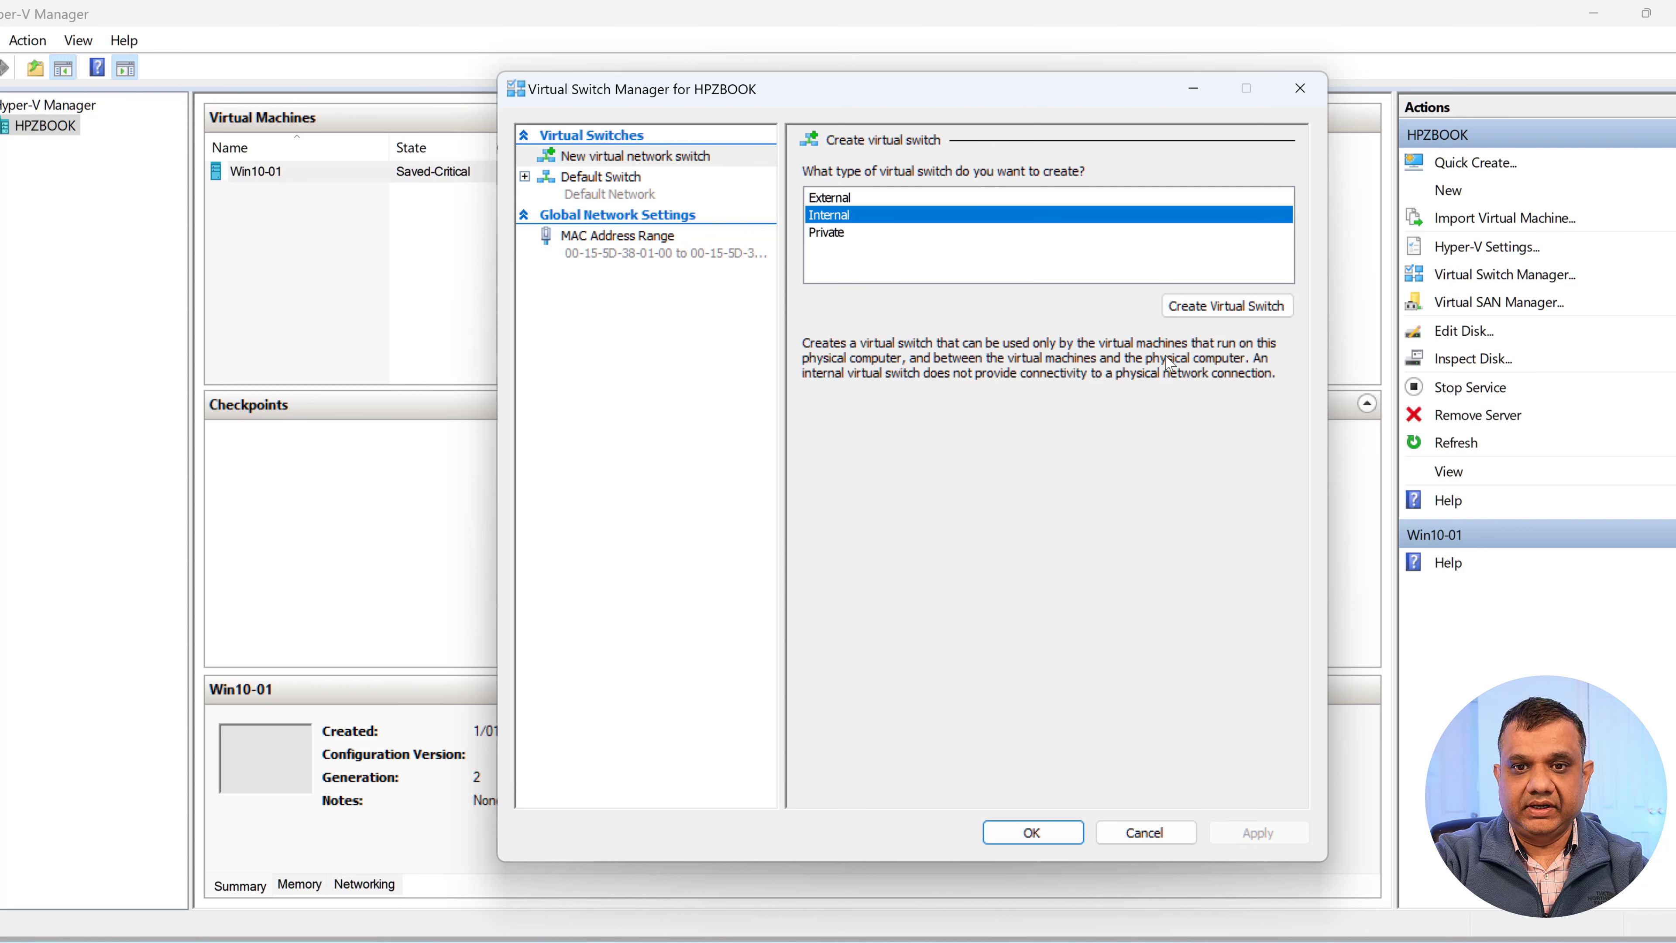
left_click(1220, 307)
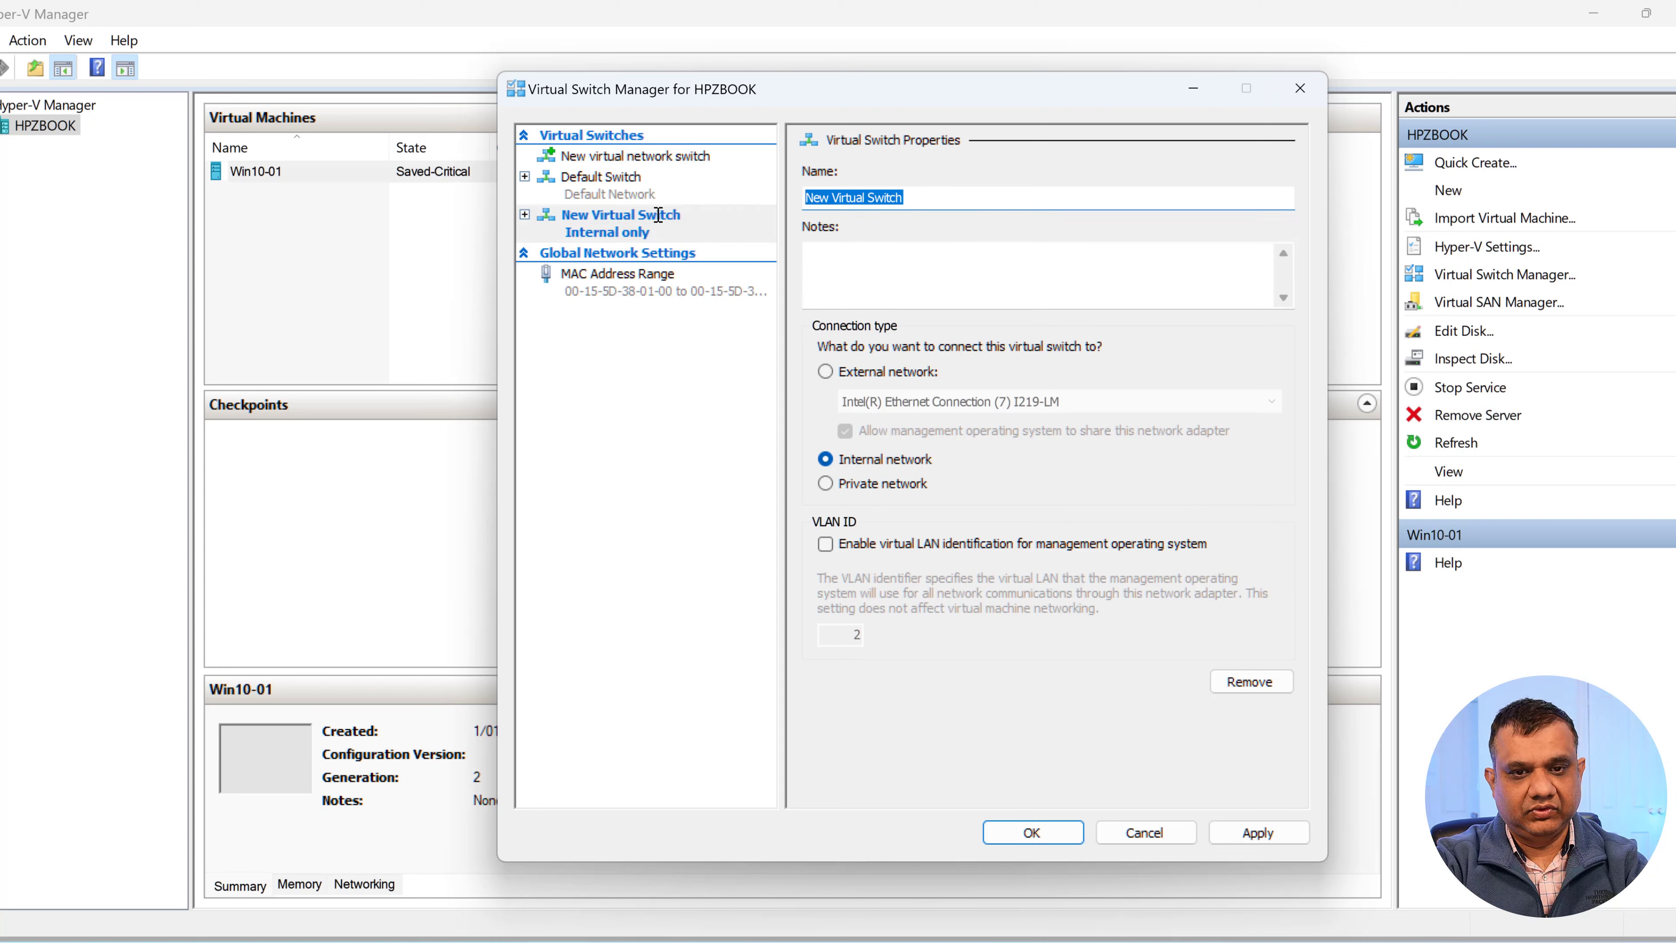
type("VLAN-1")
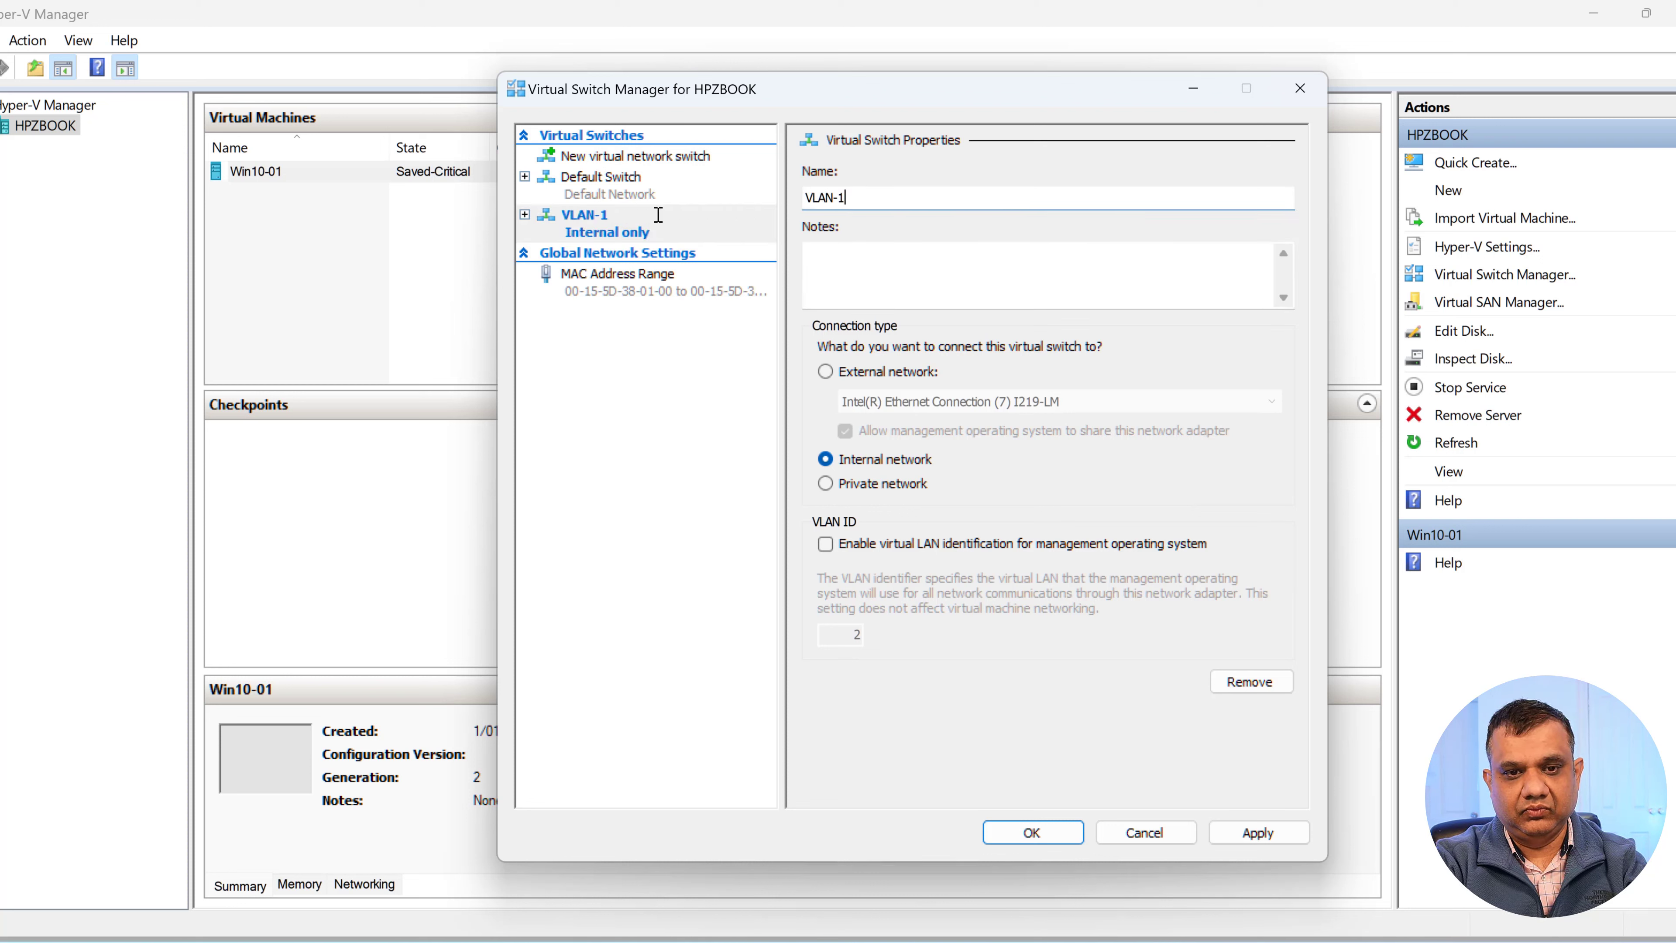
type(" (Internal")
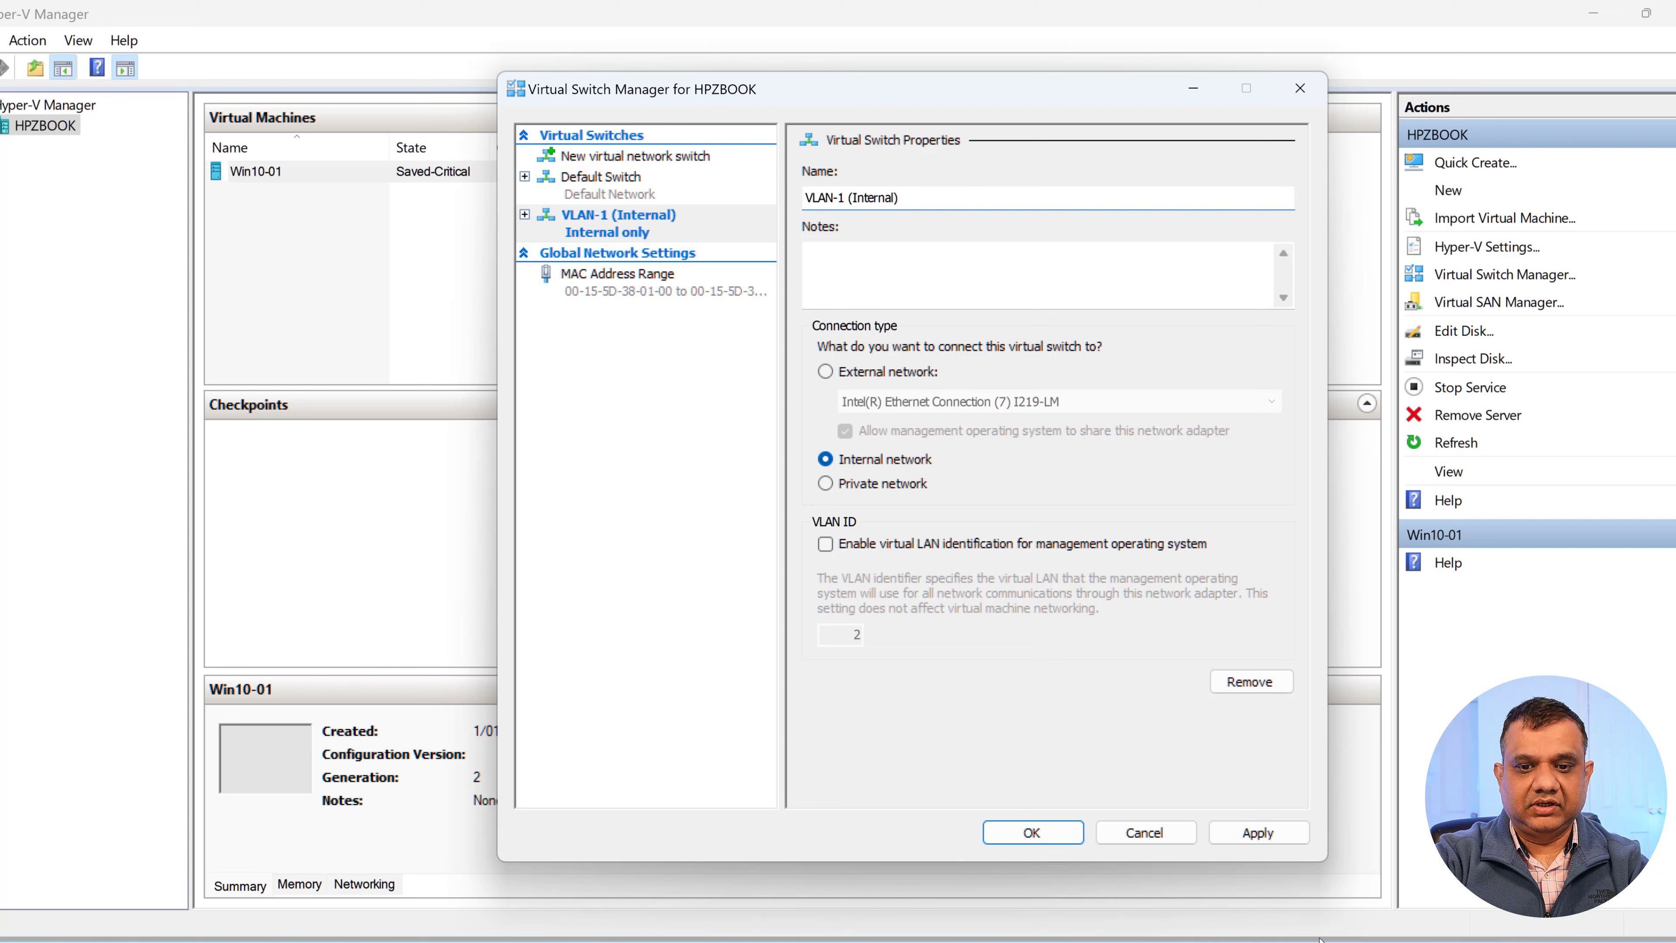
left_click(1253, 842)
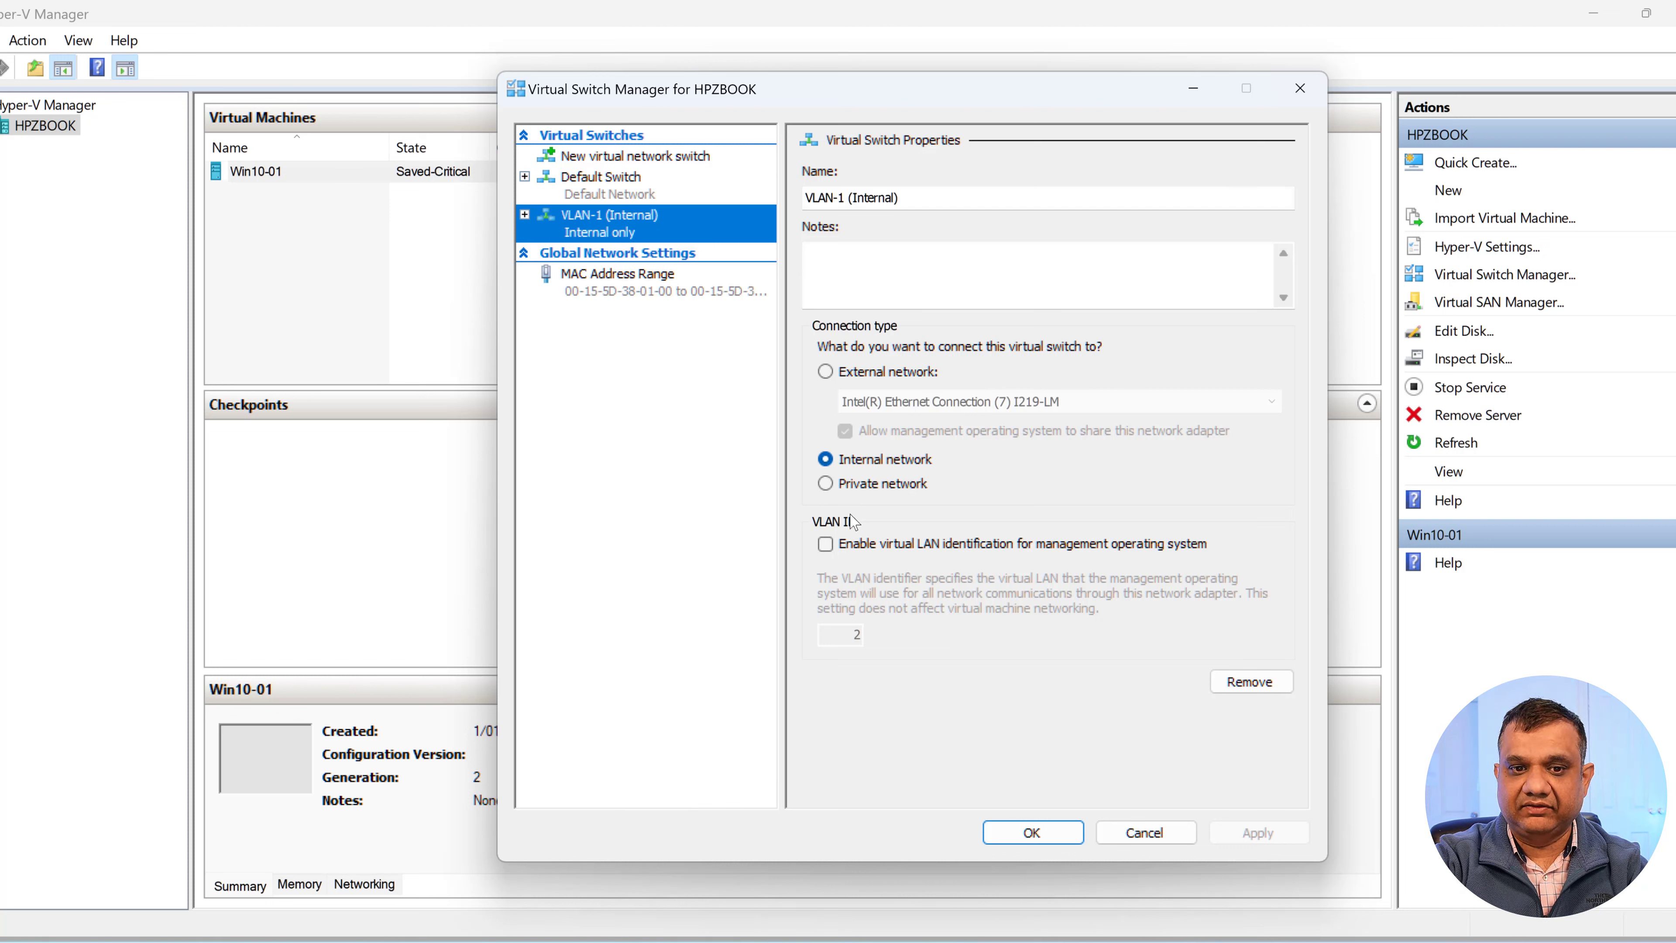
Step: Create an External virtual switch named "External" on the Intel(R) Ethernet Connection (7) I219-LM adapter, apply it and close the Virtual Switch Manager
left_click(685, 159)
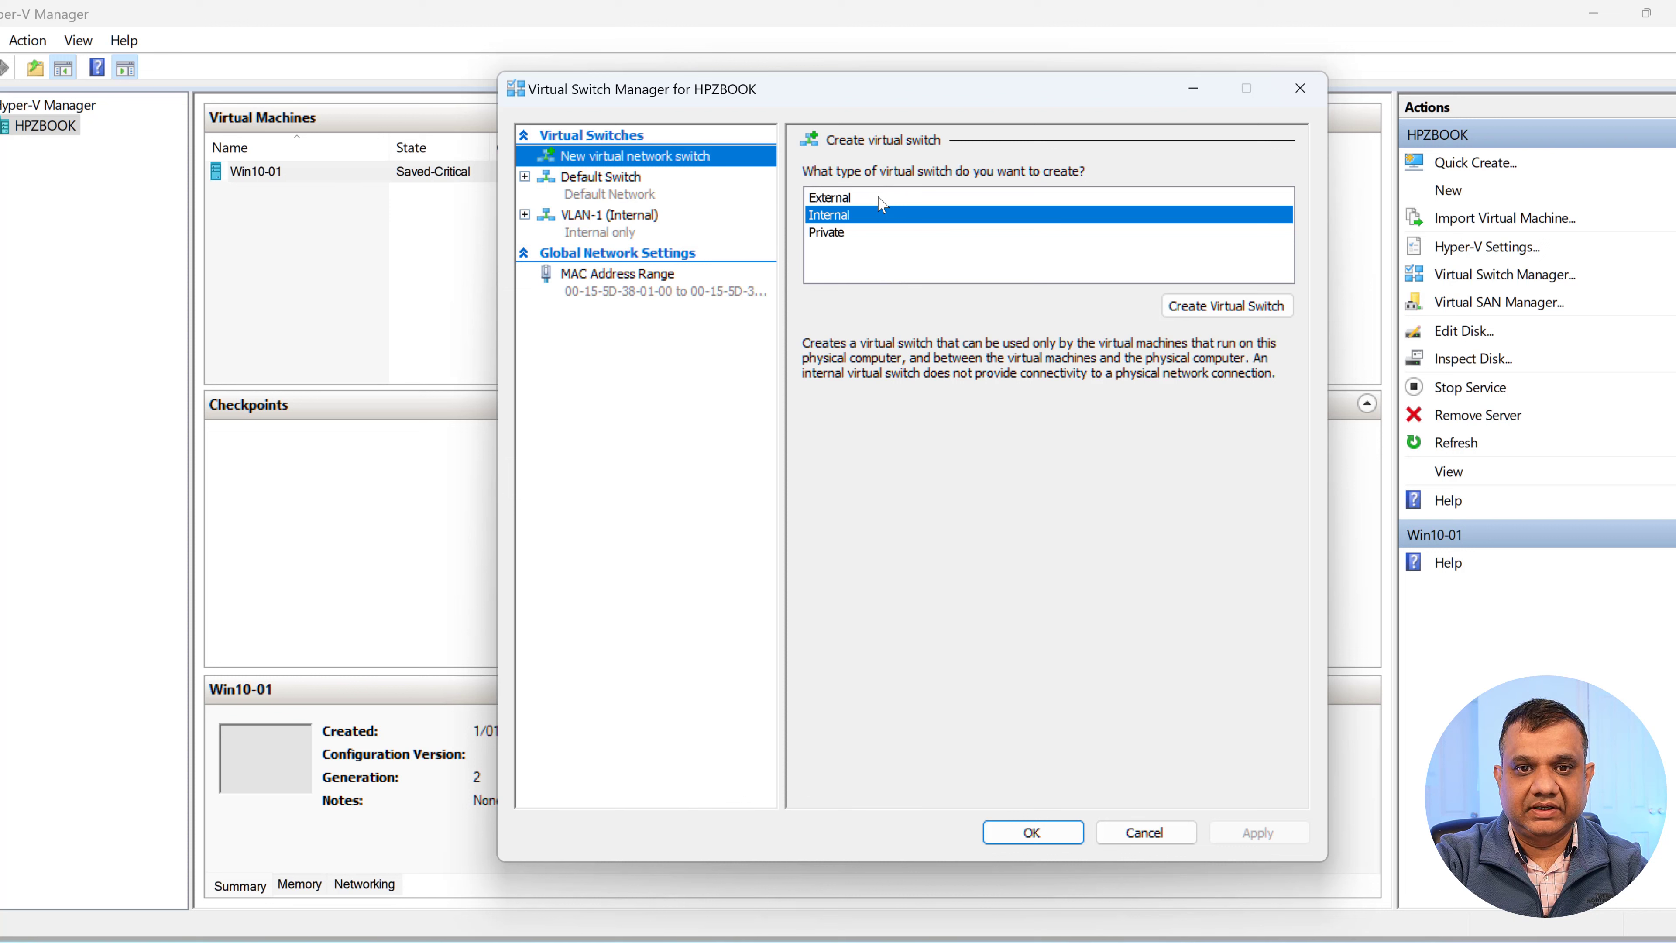
left_click(880, 198)
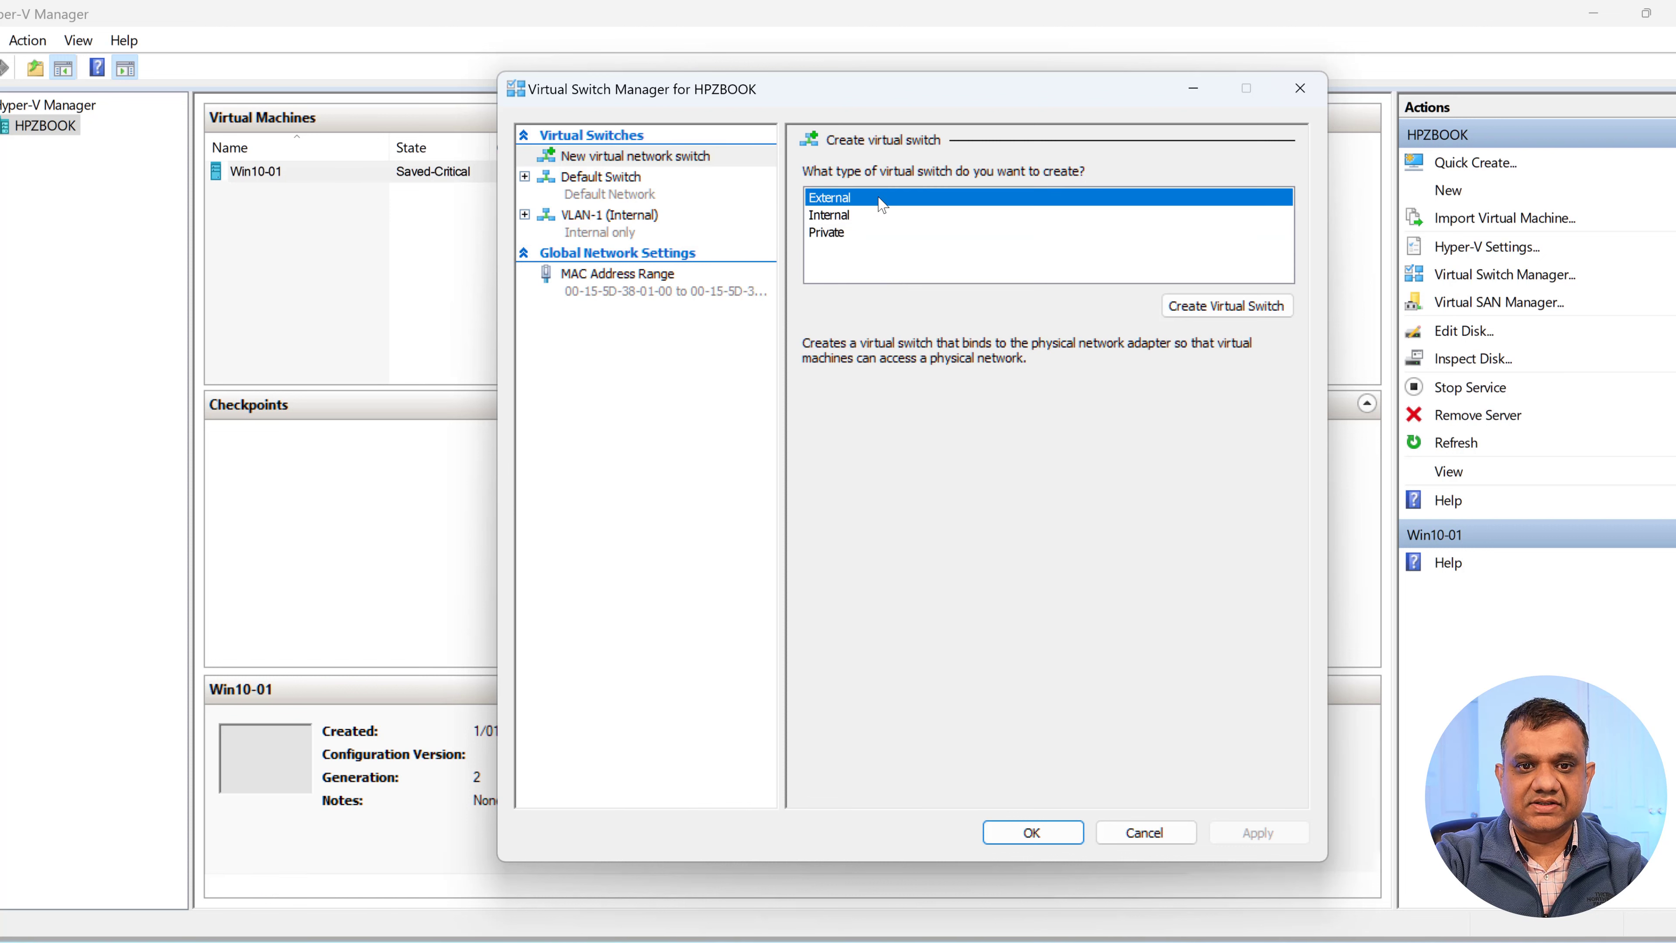
left_click(1201, 307)
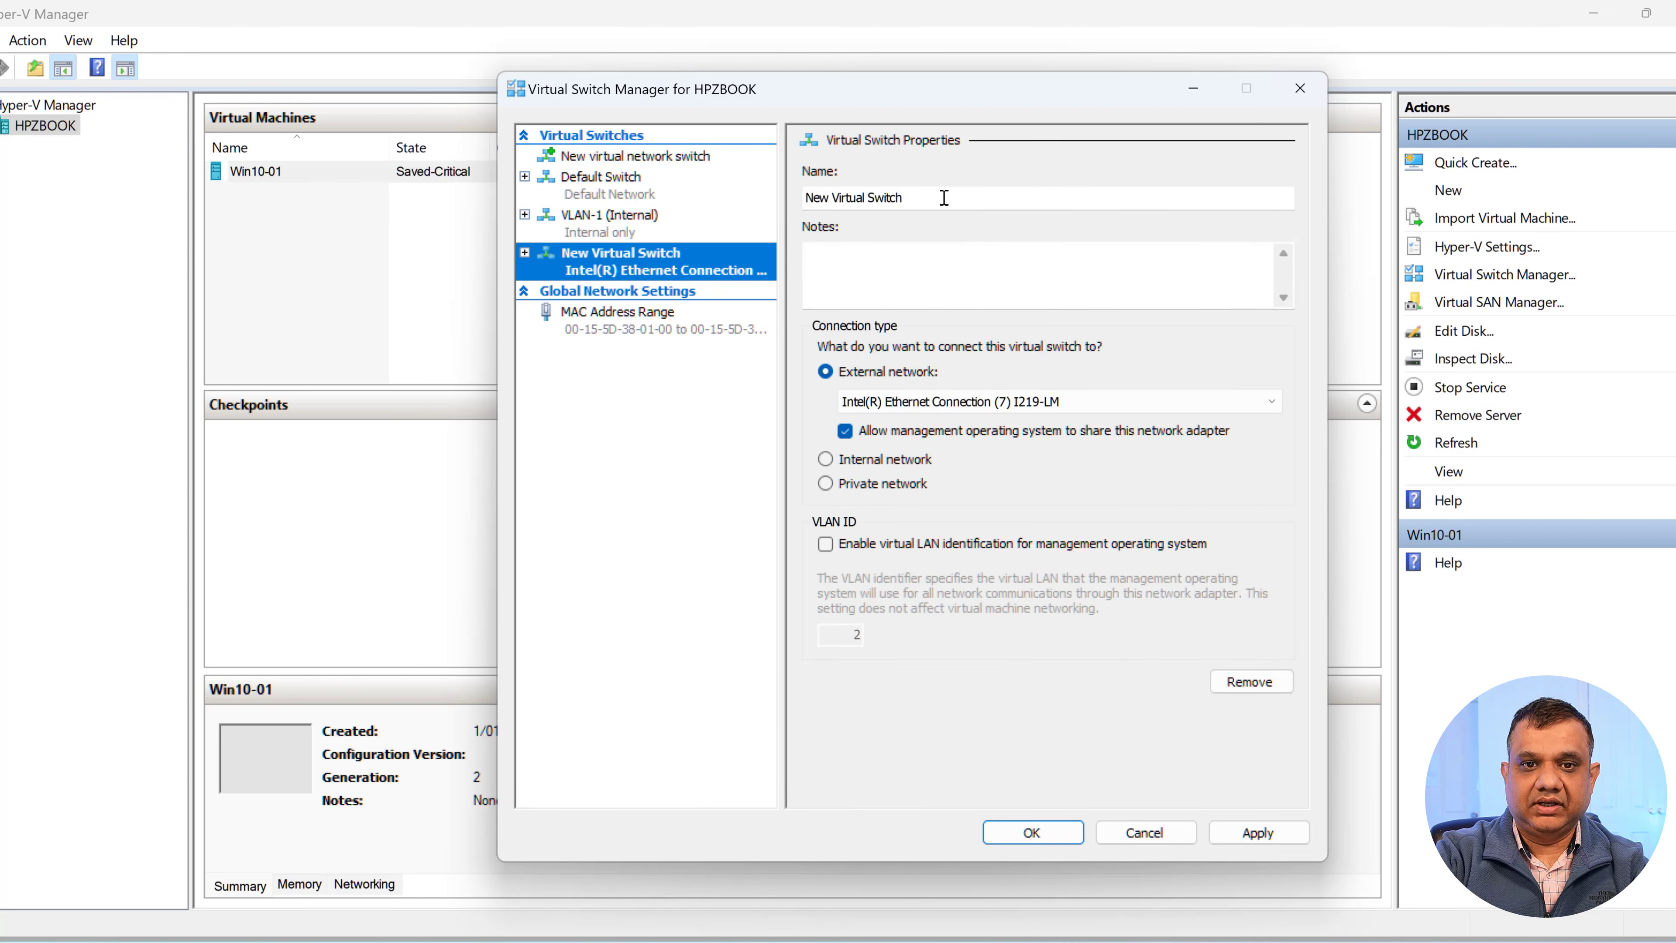
left_click_drag(944, 197, 708, 148)
type("Ex")
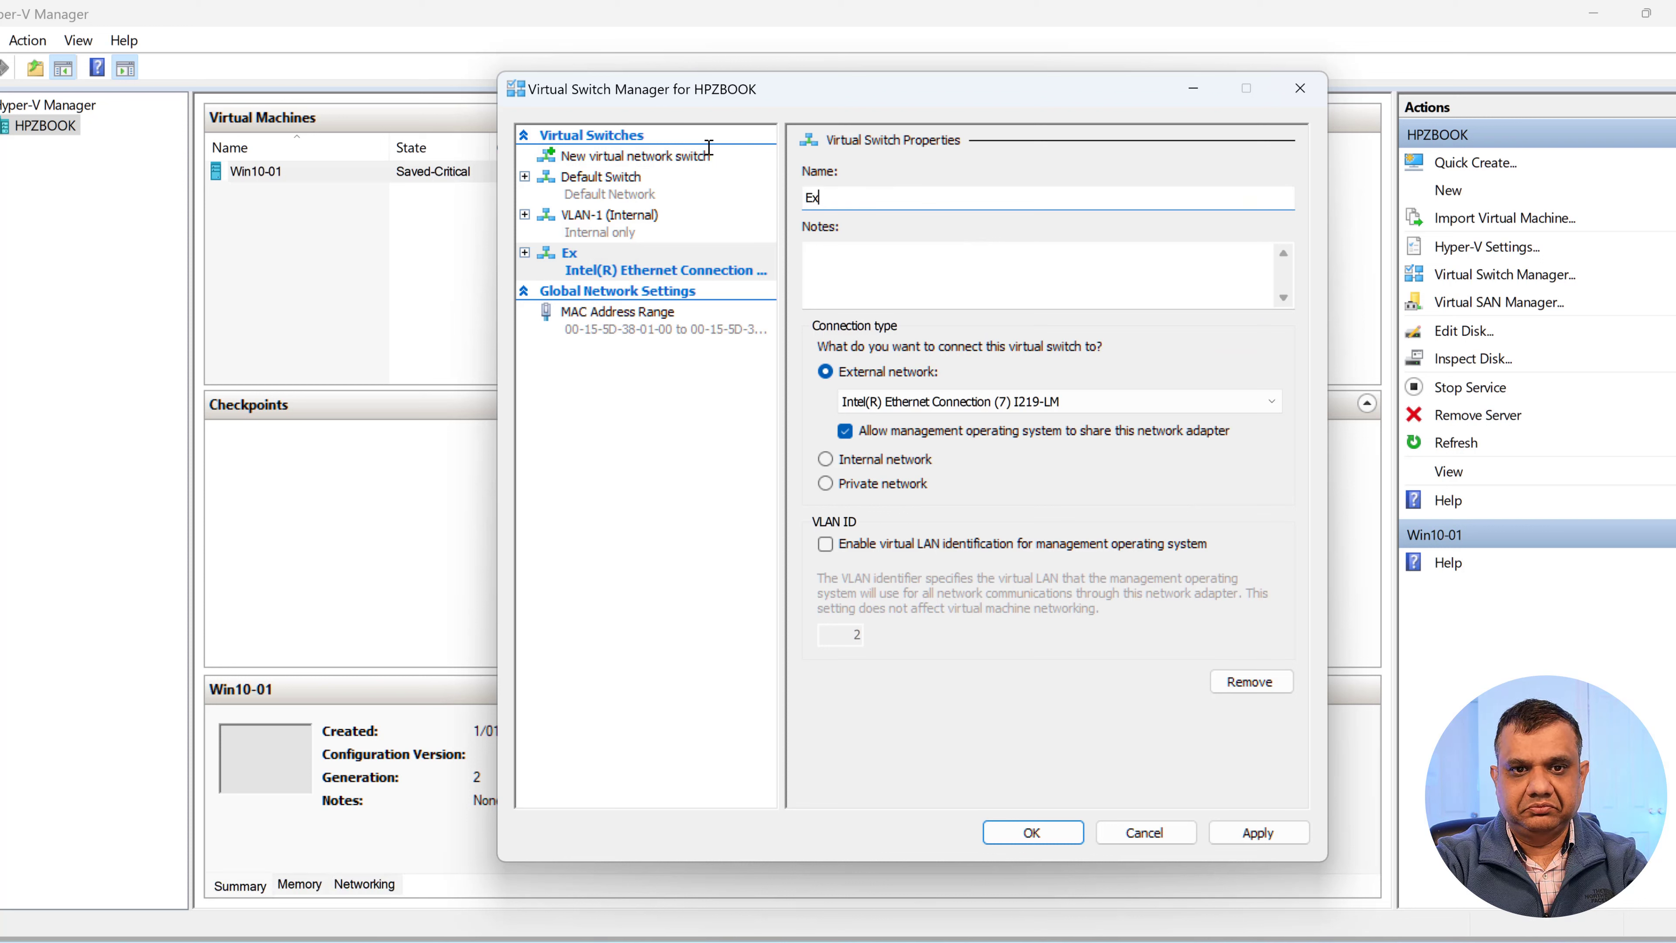
type("ternal")
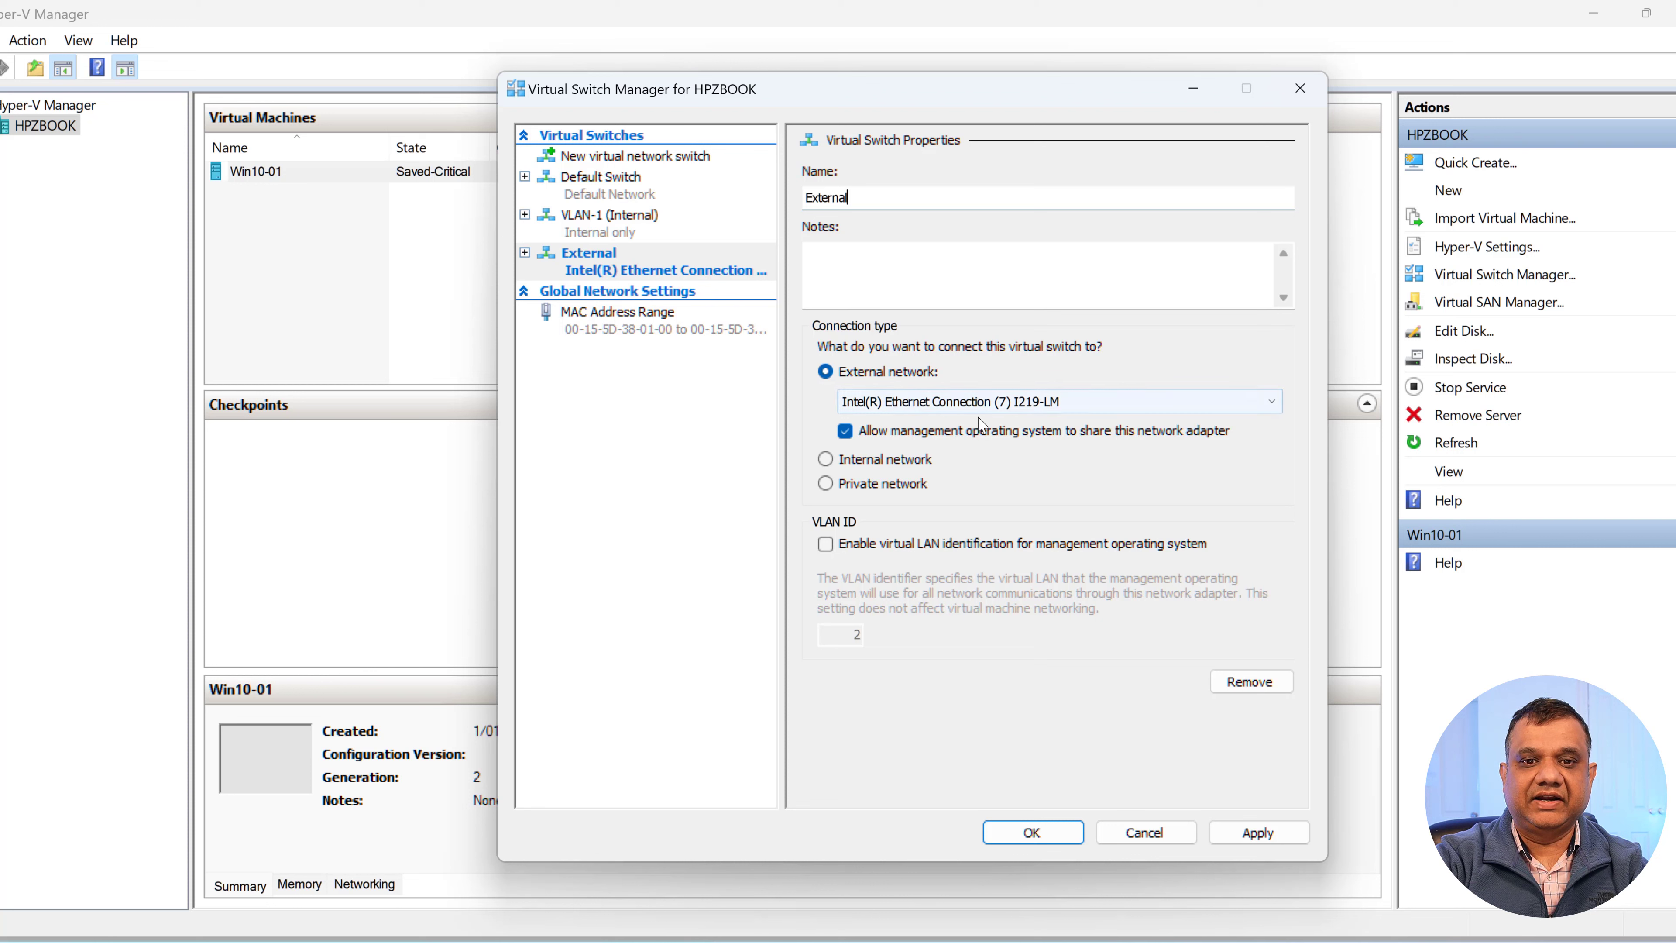
left_click(1022, 409)
left_click(1023, 409)
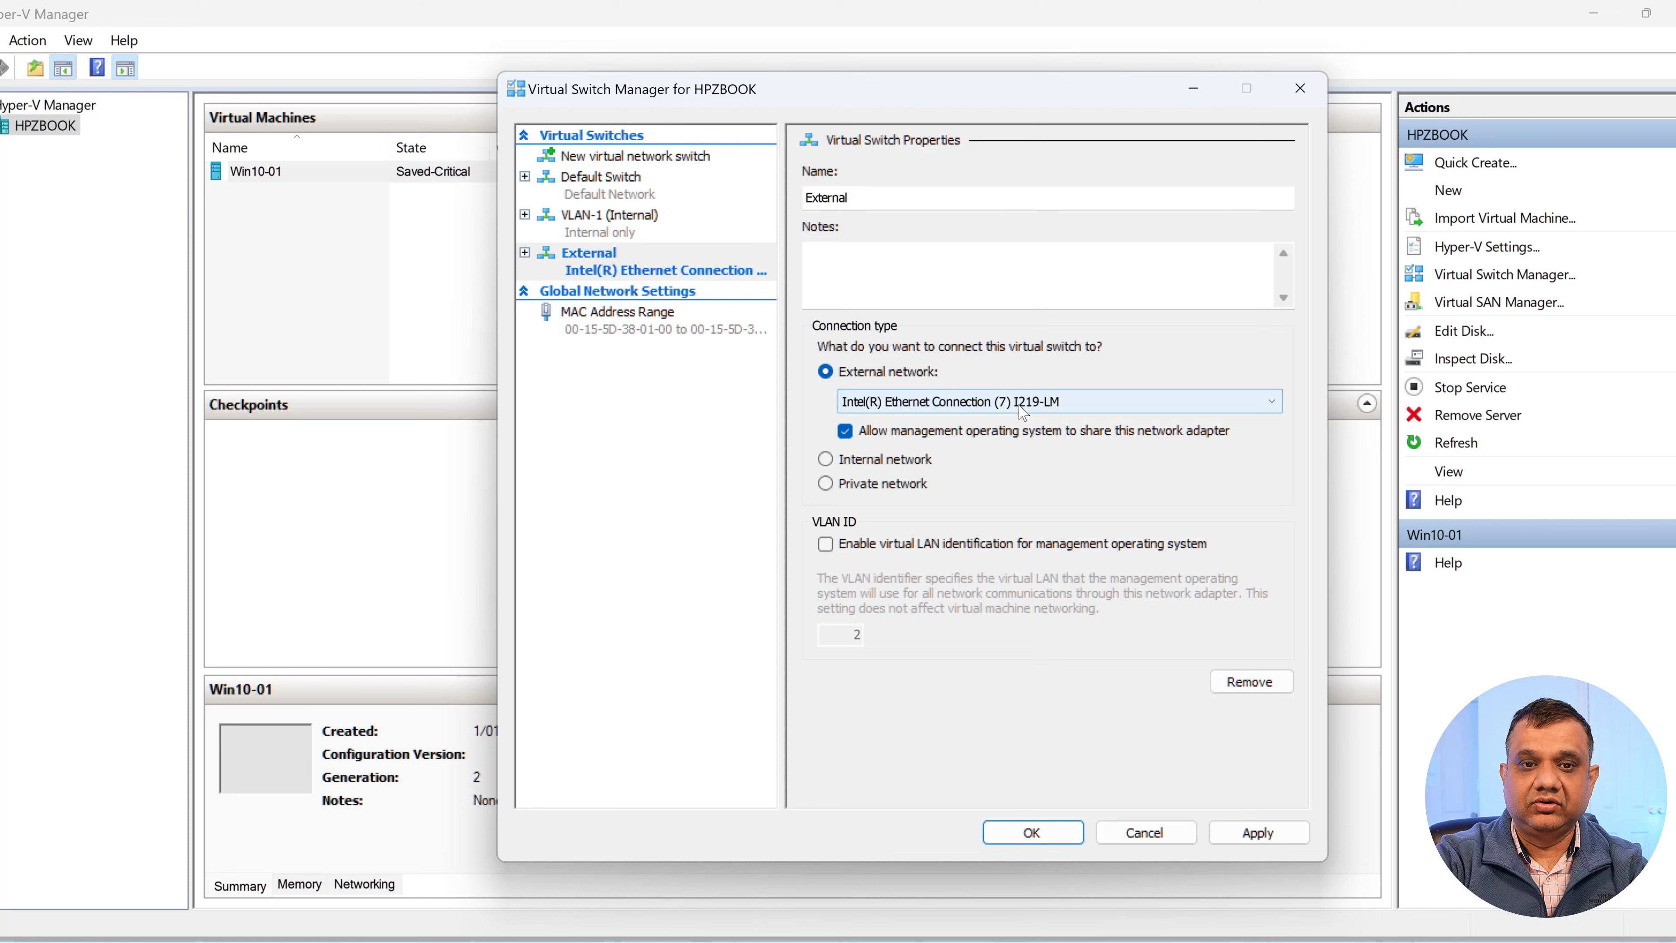
left_click(1261, 832)
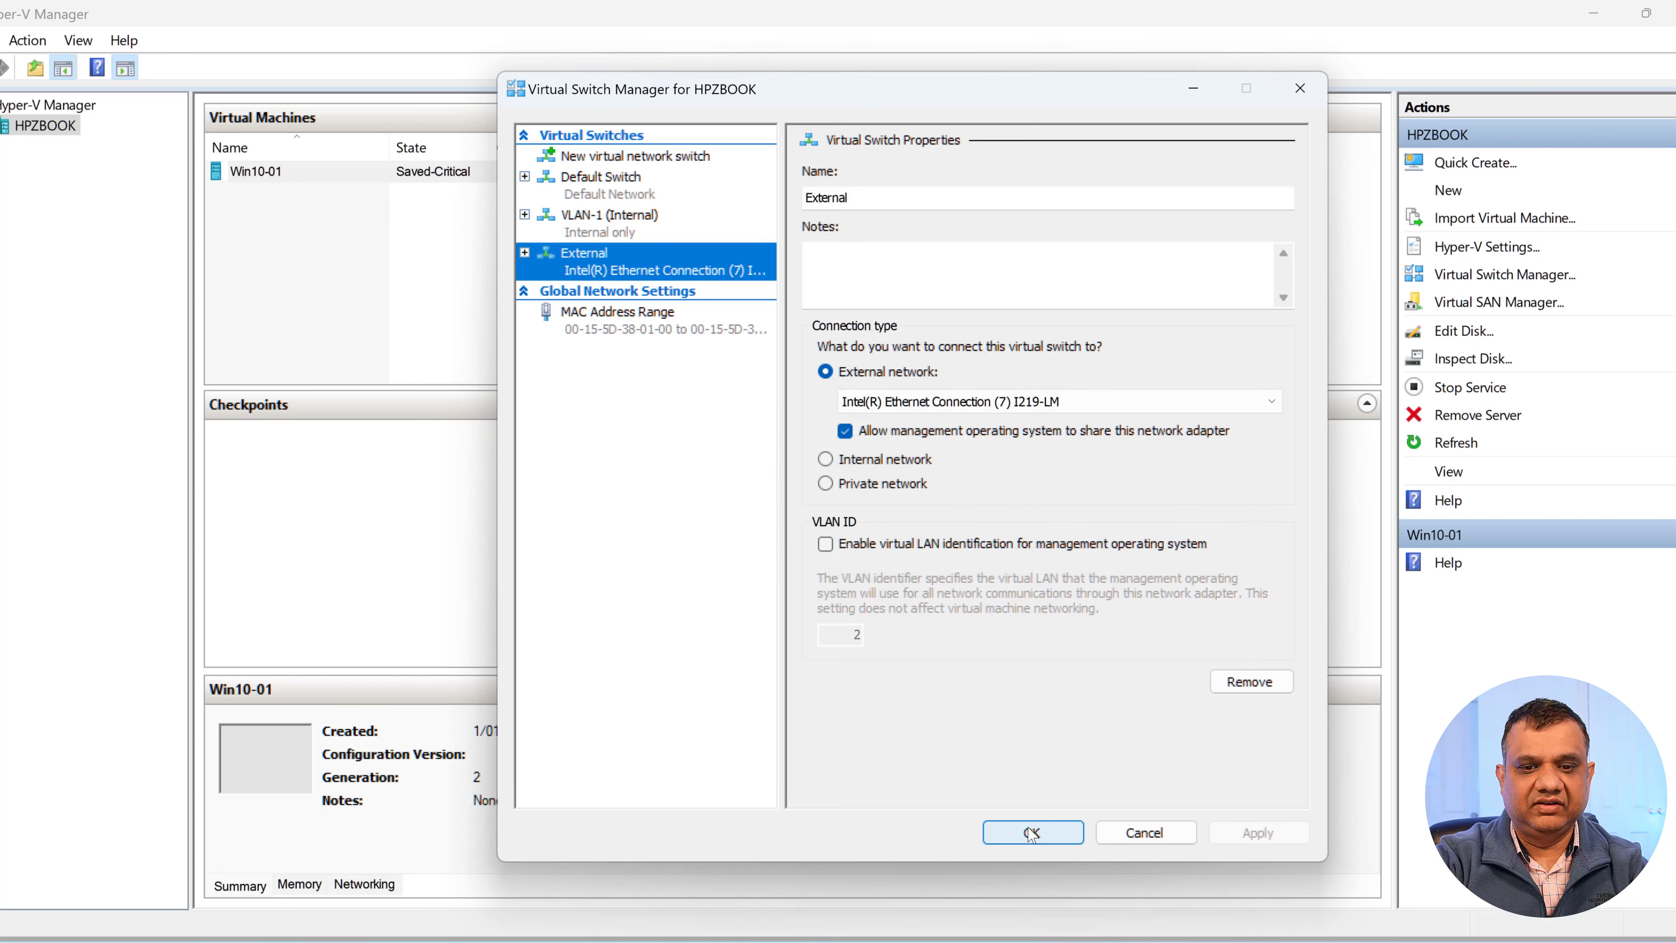
left_click(1032, 833)
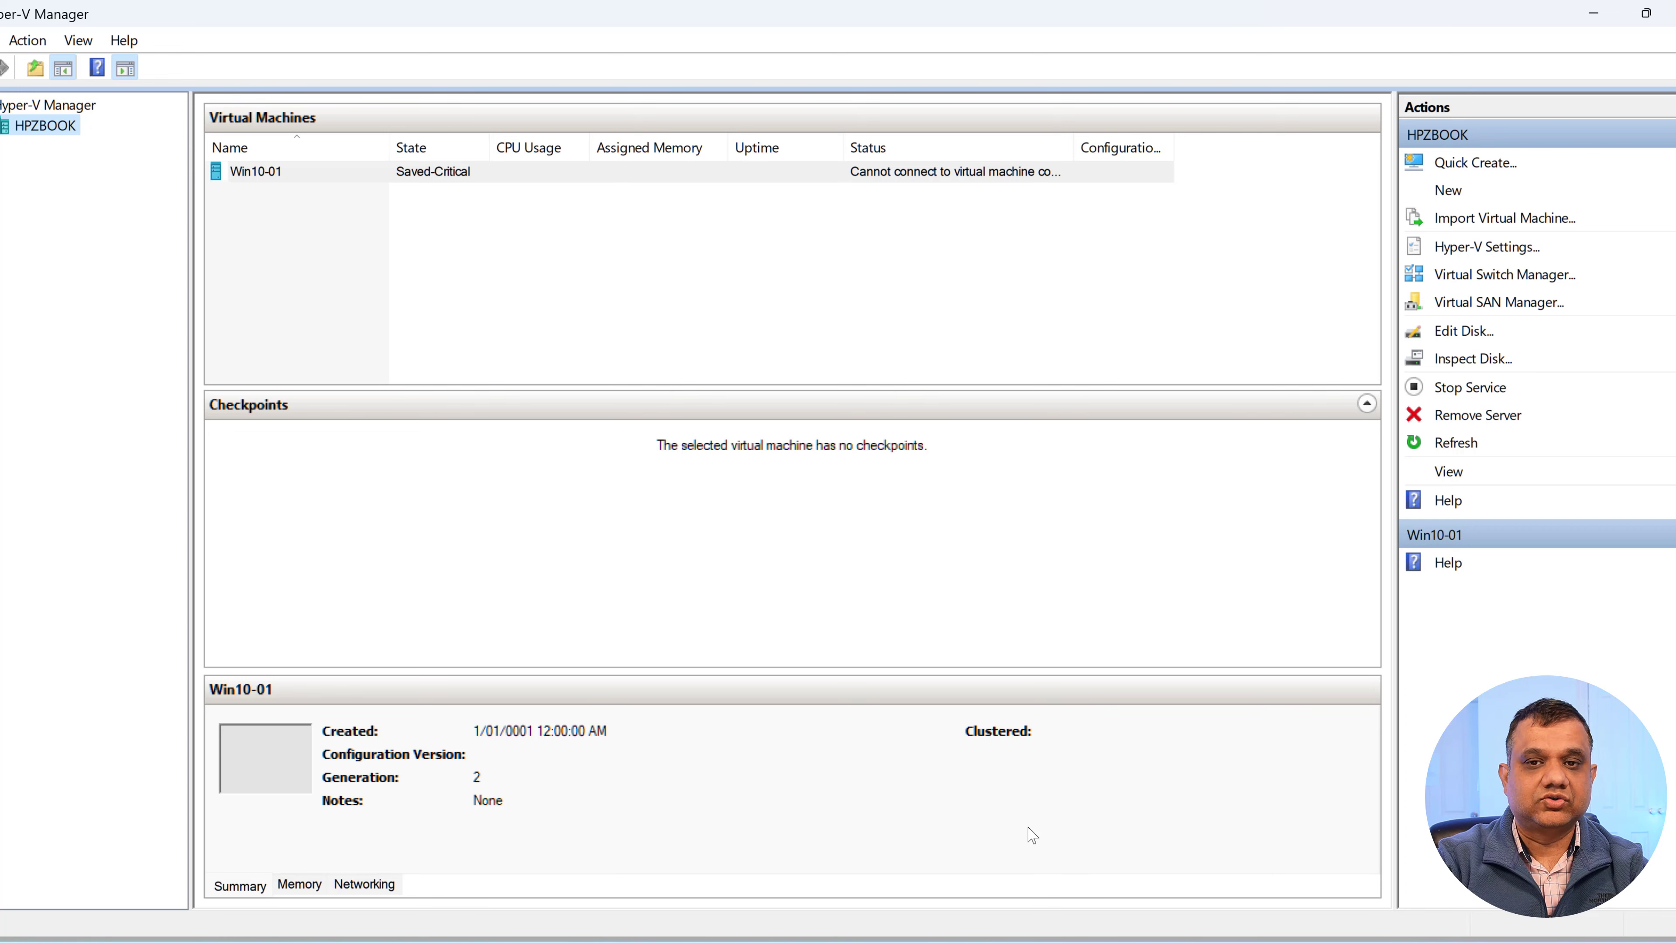
left_click(1469, 169)
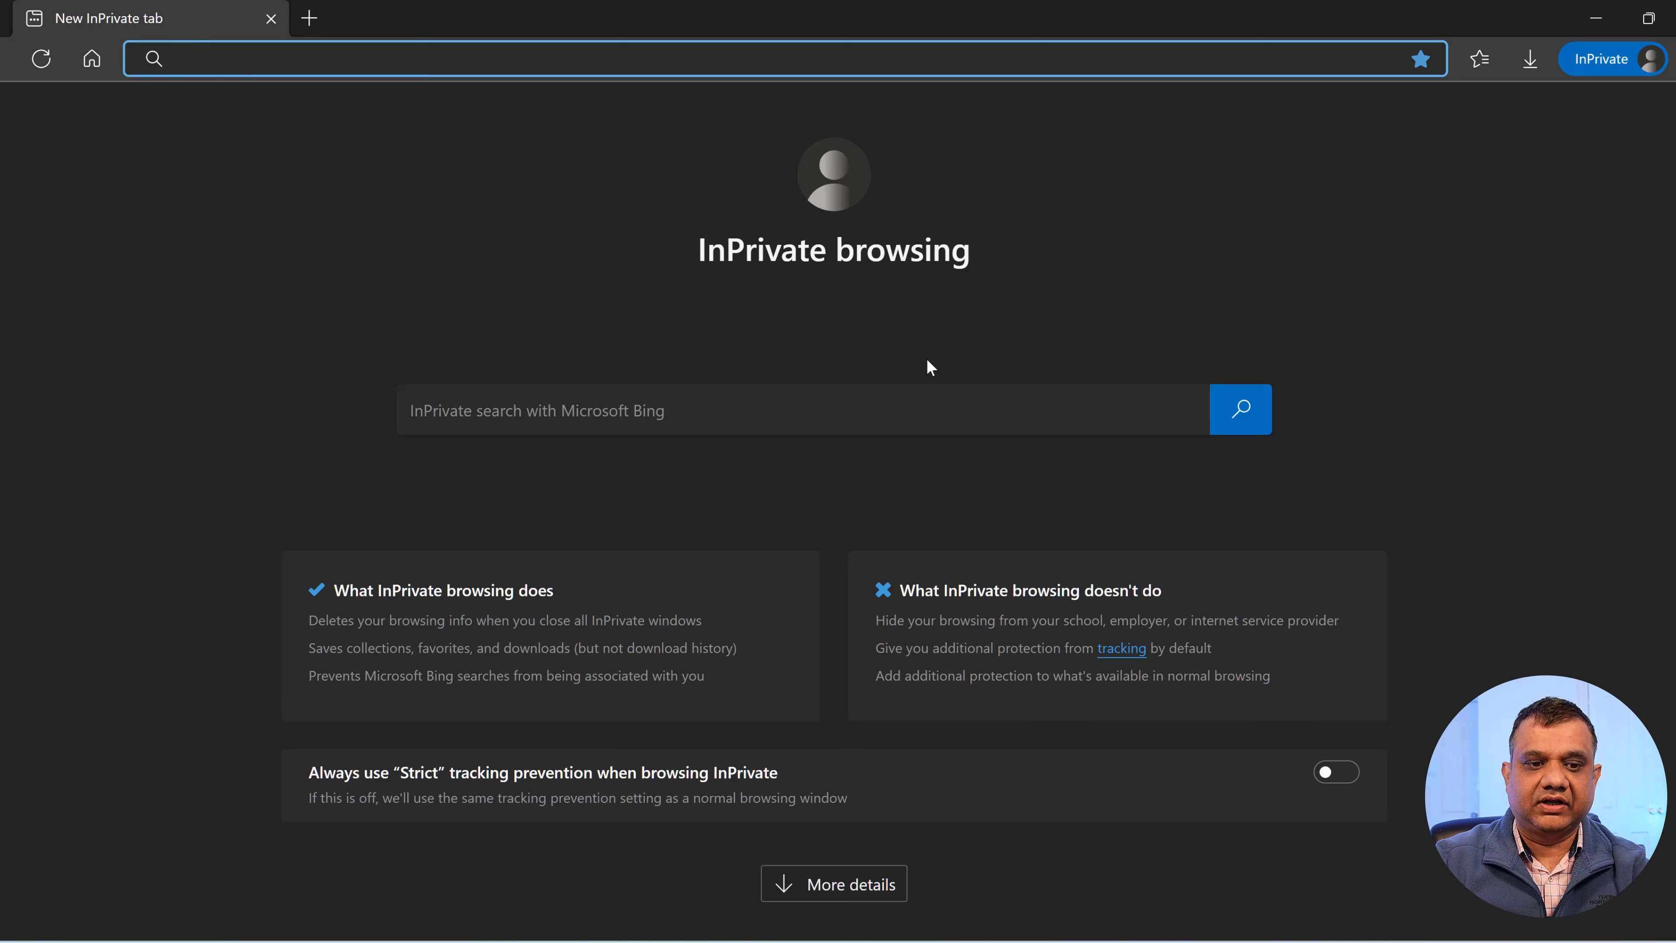
Step: On google.com.au, search for "download windows 11" and open the Microsoft Download Windows 11 result in a separate tab
type("google.com.au")
key("Return")
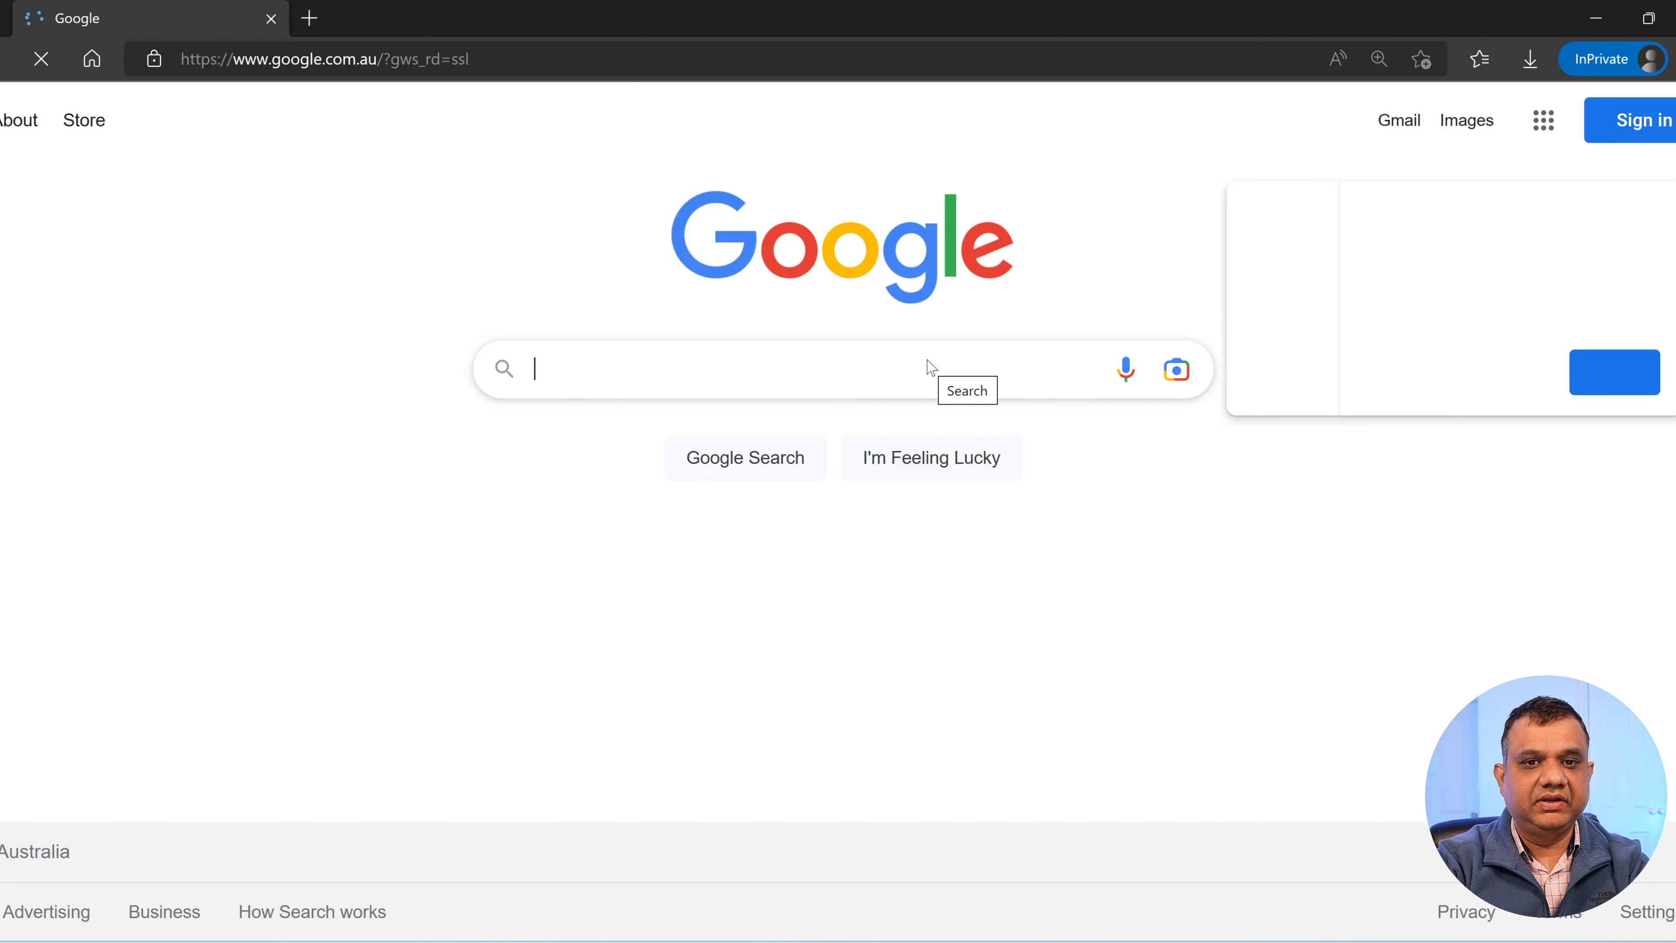
type("dow")
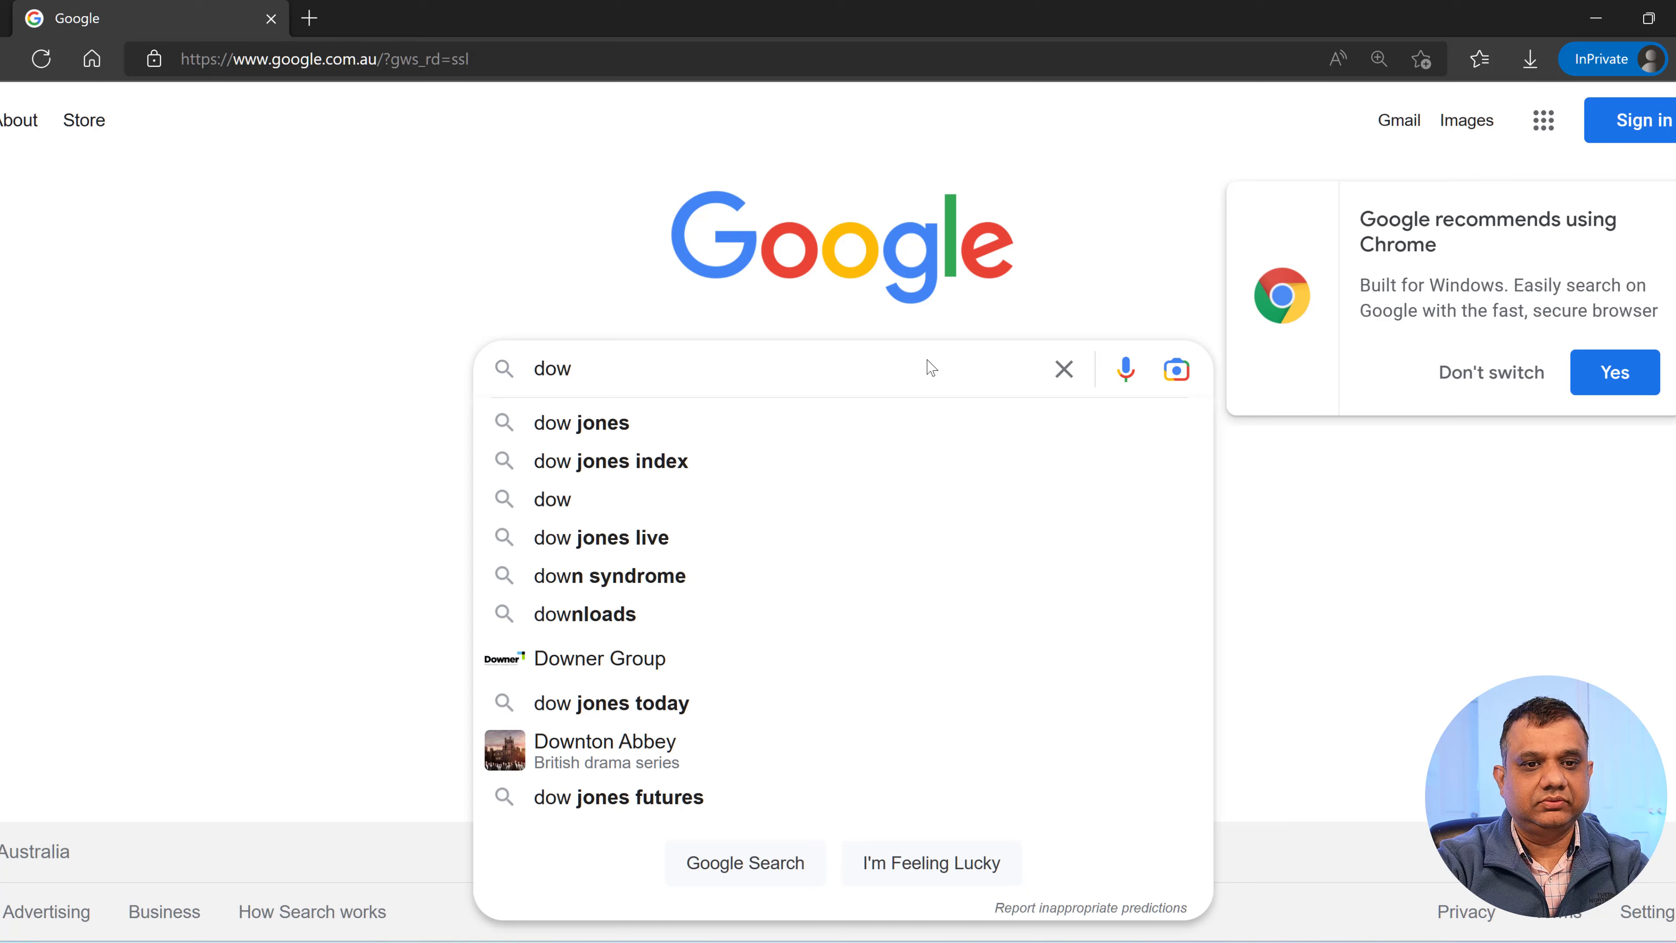
type("nload windows 11")
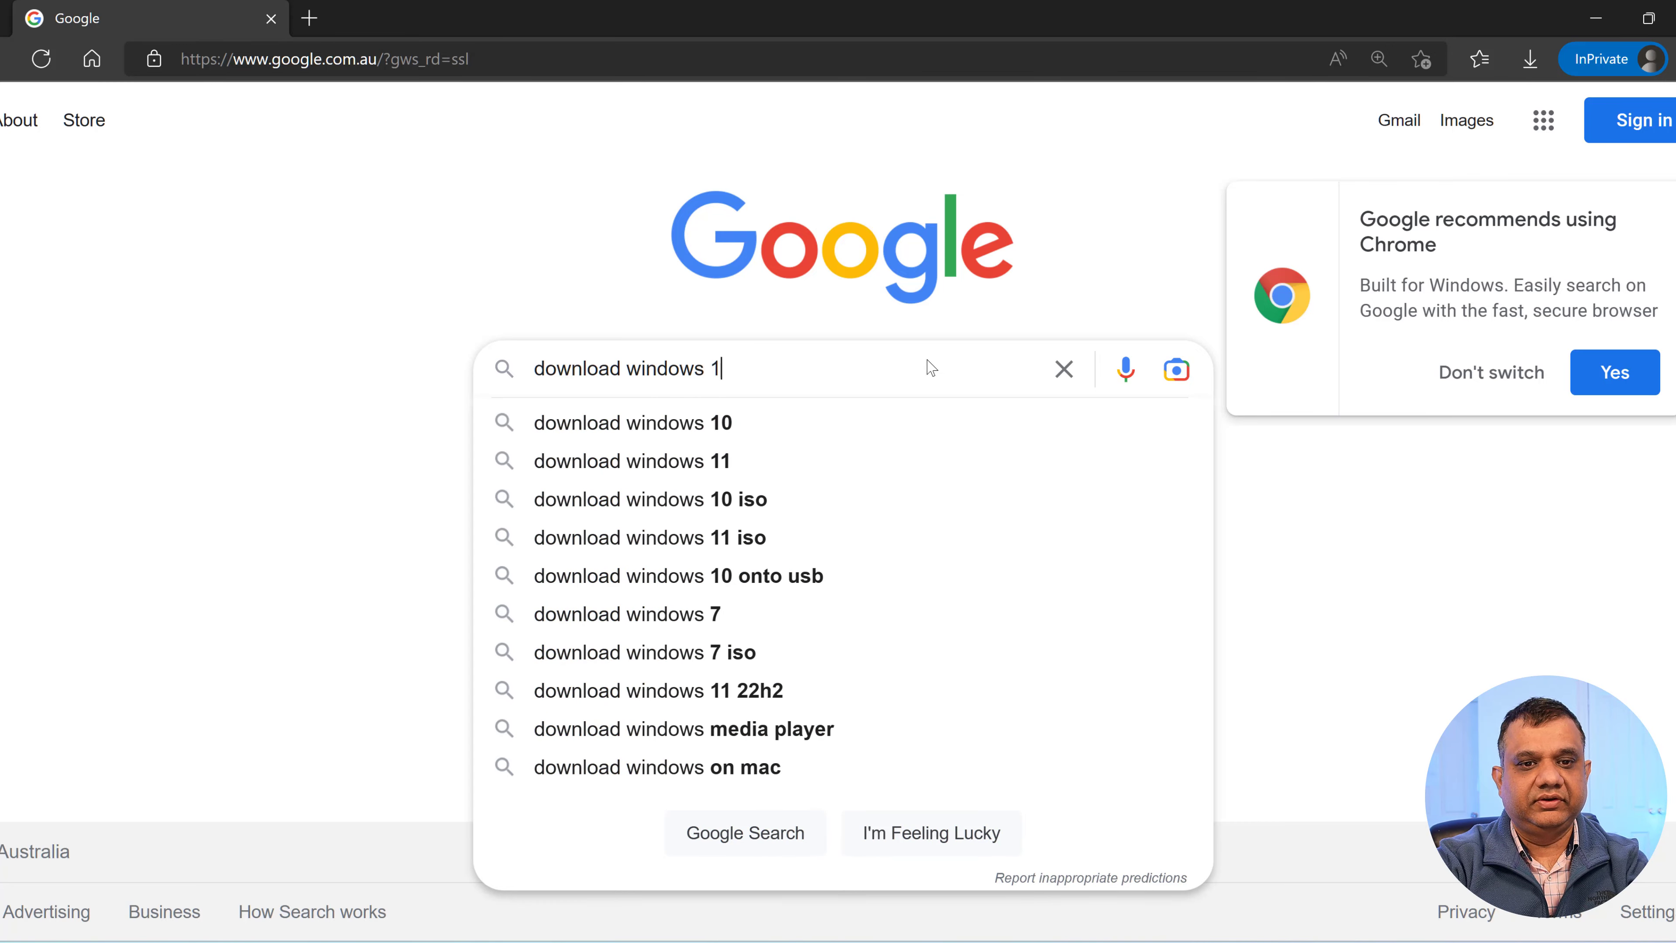
key("Return")
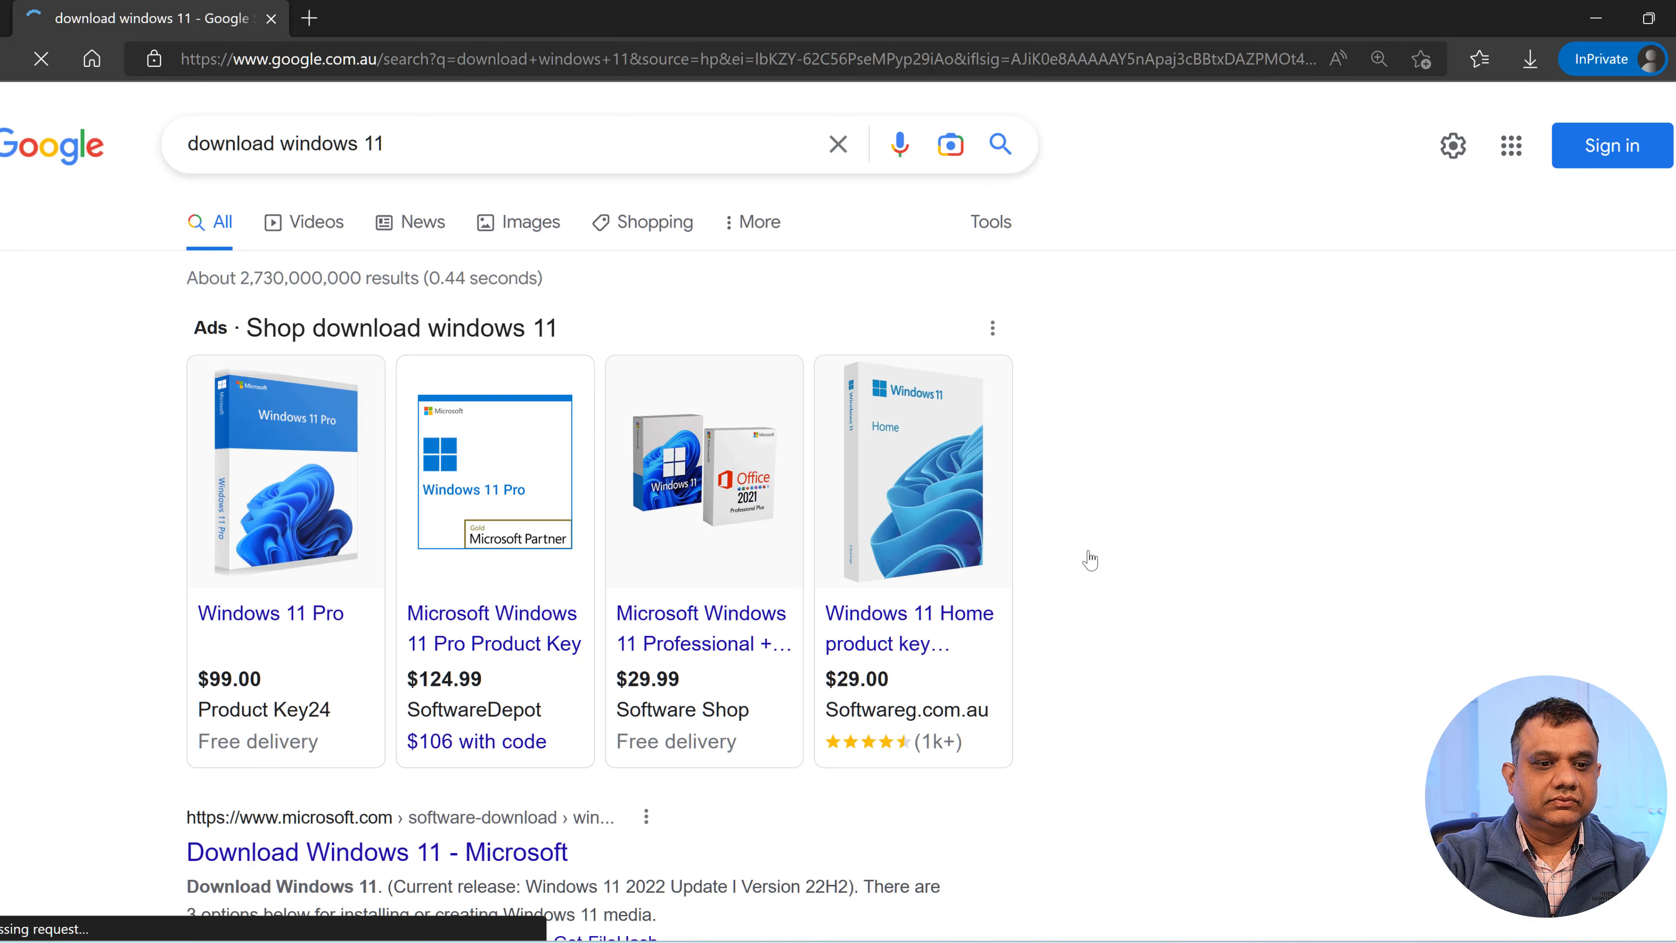
scroll(1074, 550, "down", 3)
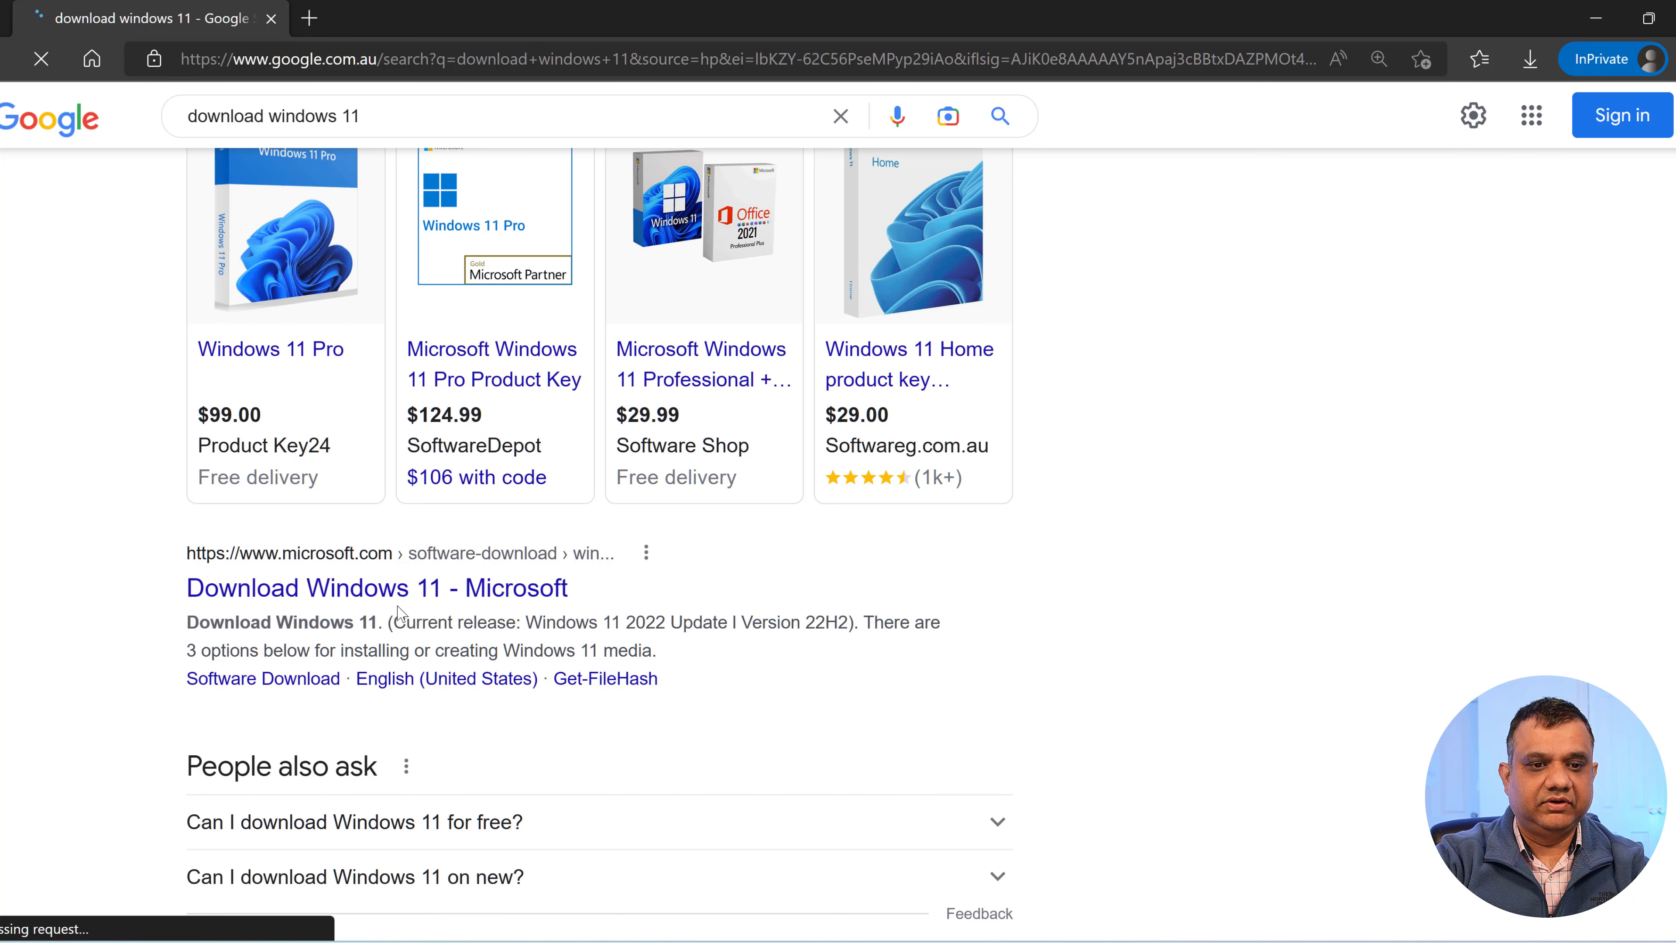
middle_click(413, 597)
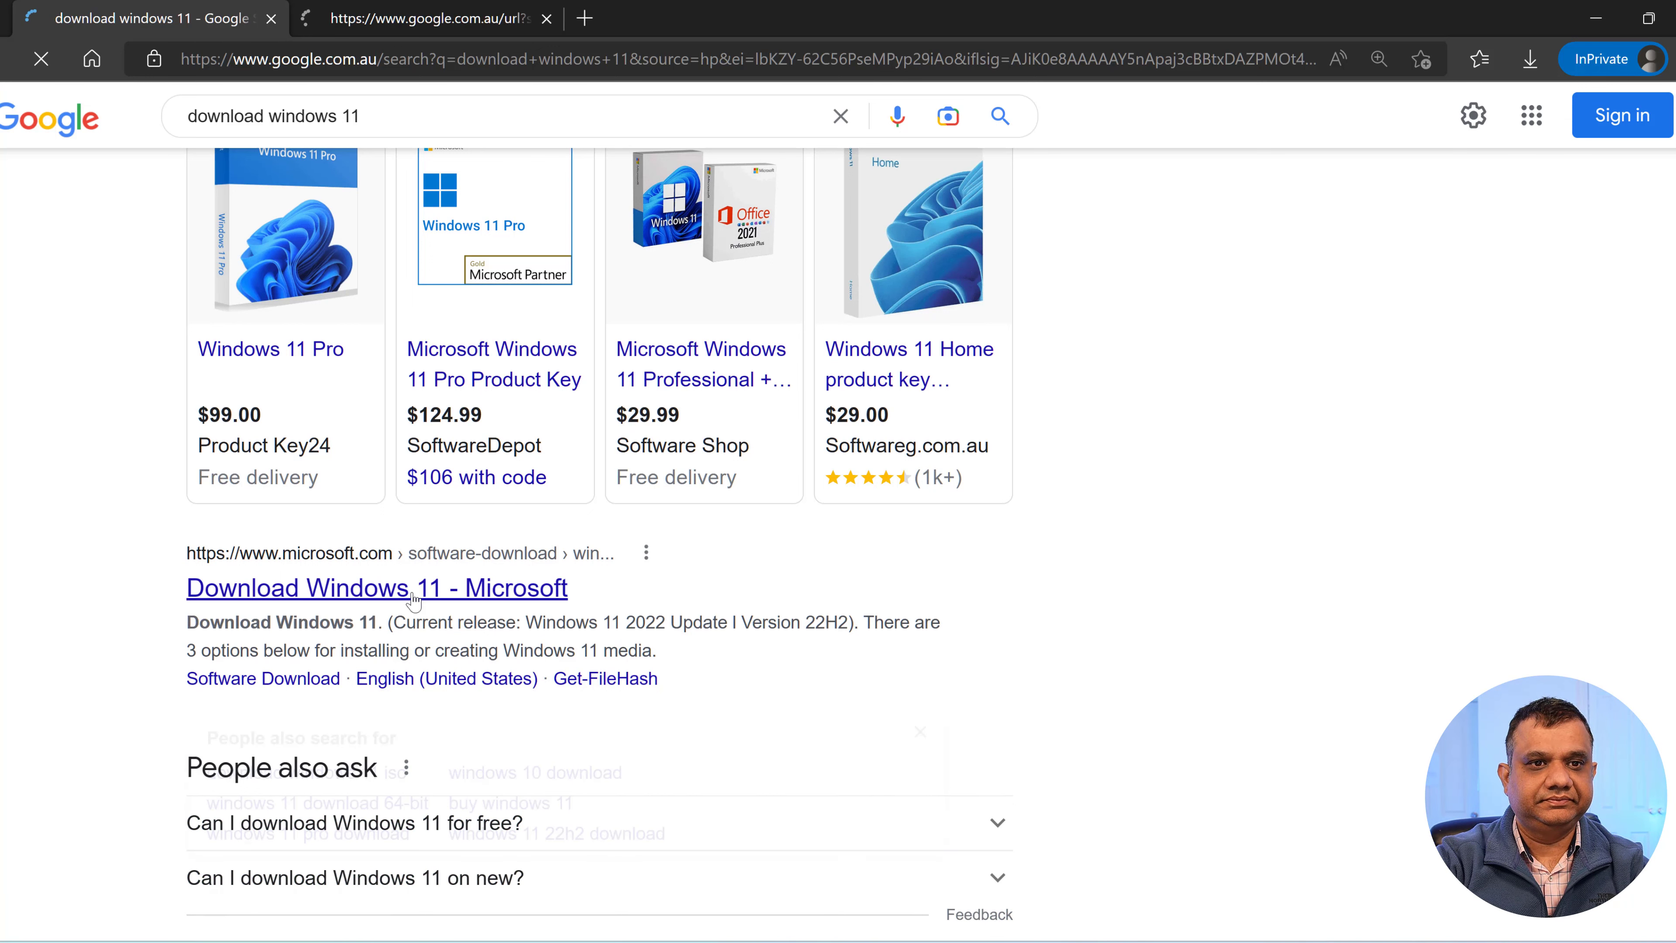
left_click(415, 19)
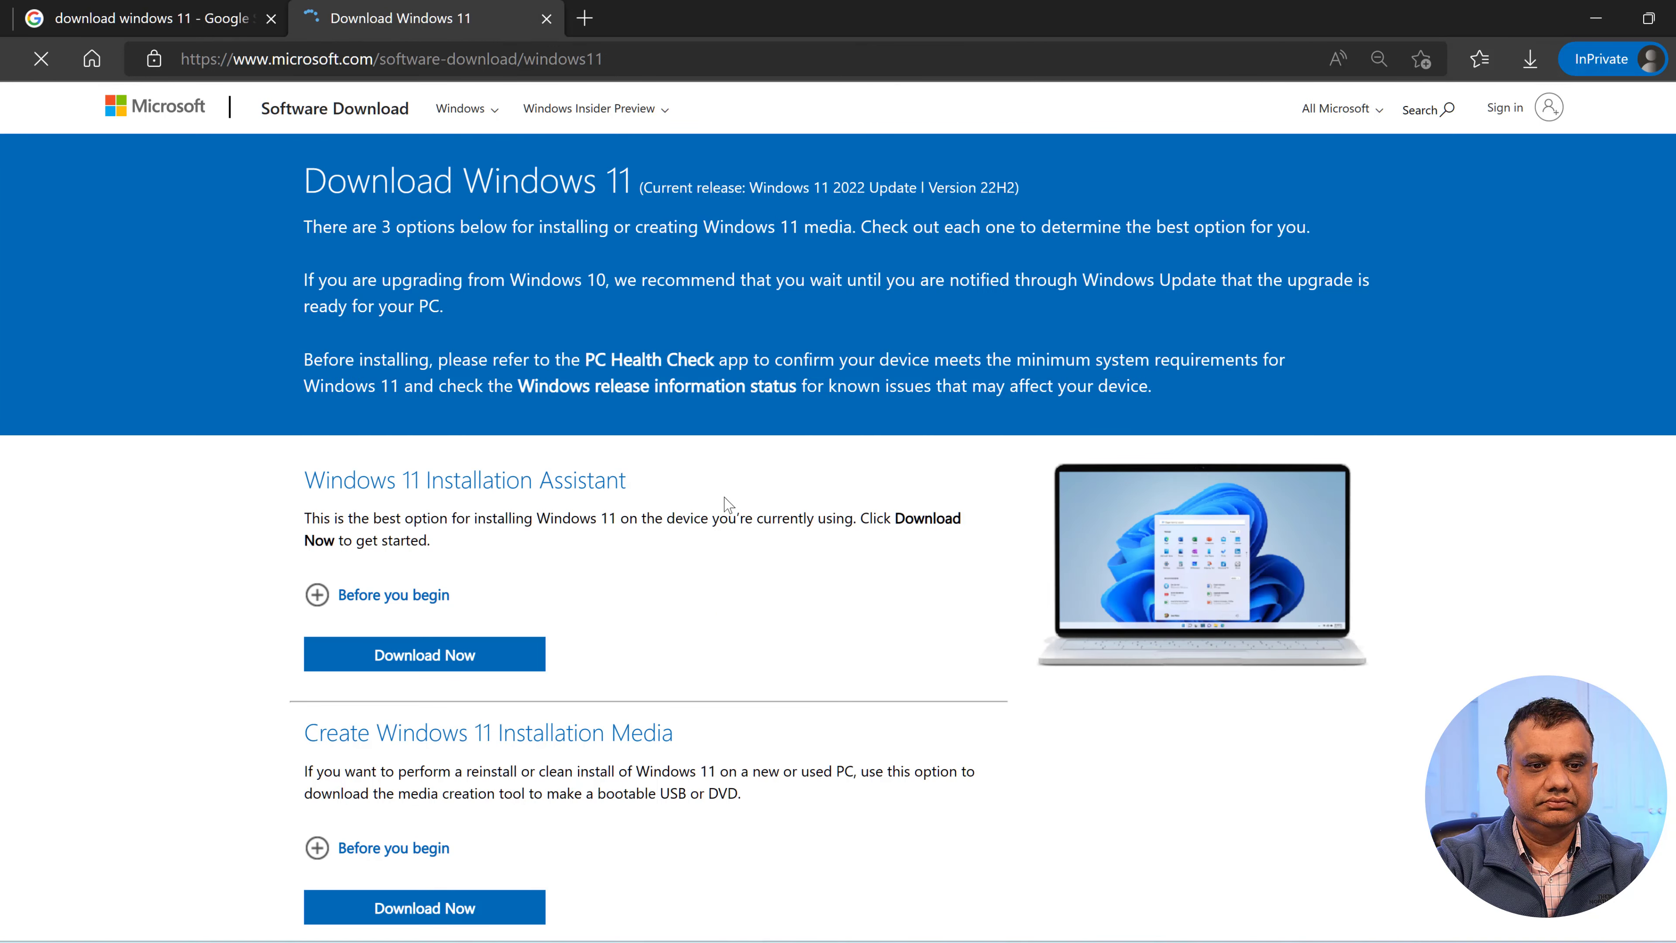
Step: In the Windows 11 Disk Image (ISO) section, choose Windows 11 (multi-edition ISO) and request its download
scroll(728, 505, "down", 1)
scroll(728, 505, "down", 2)
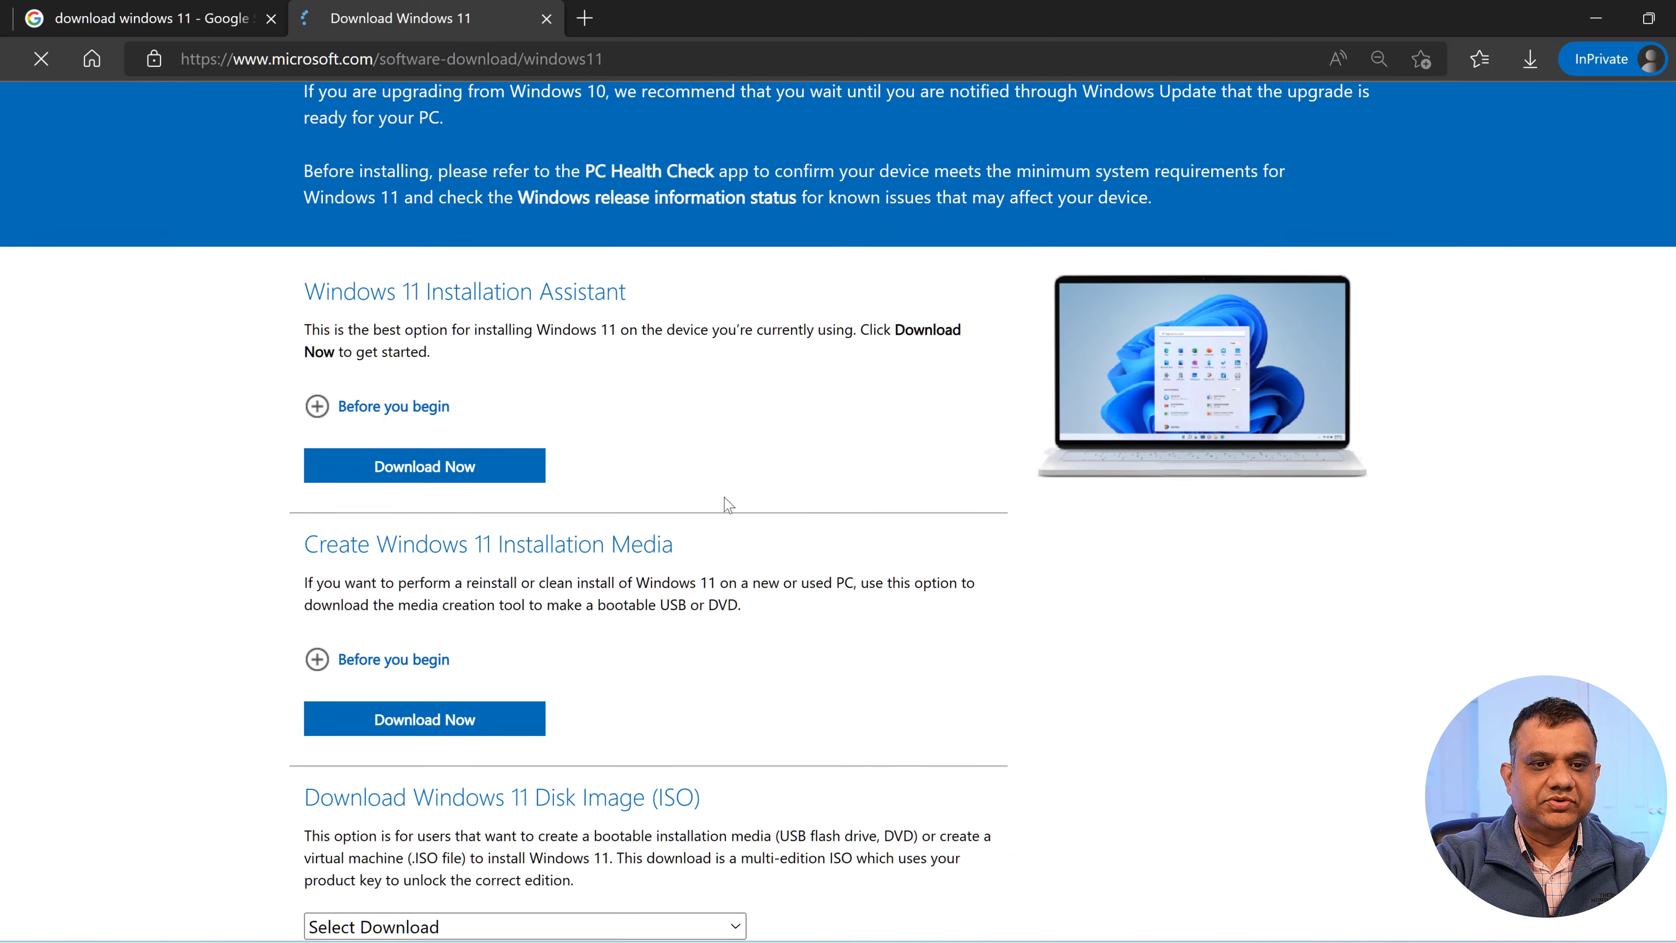
scroll(728, 505, "down", 2)
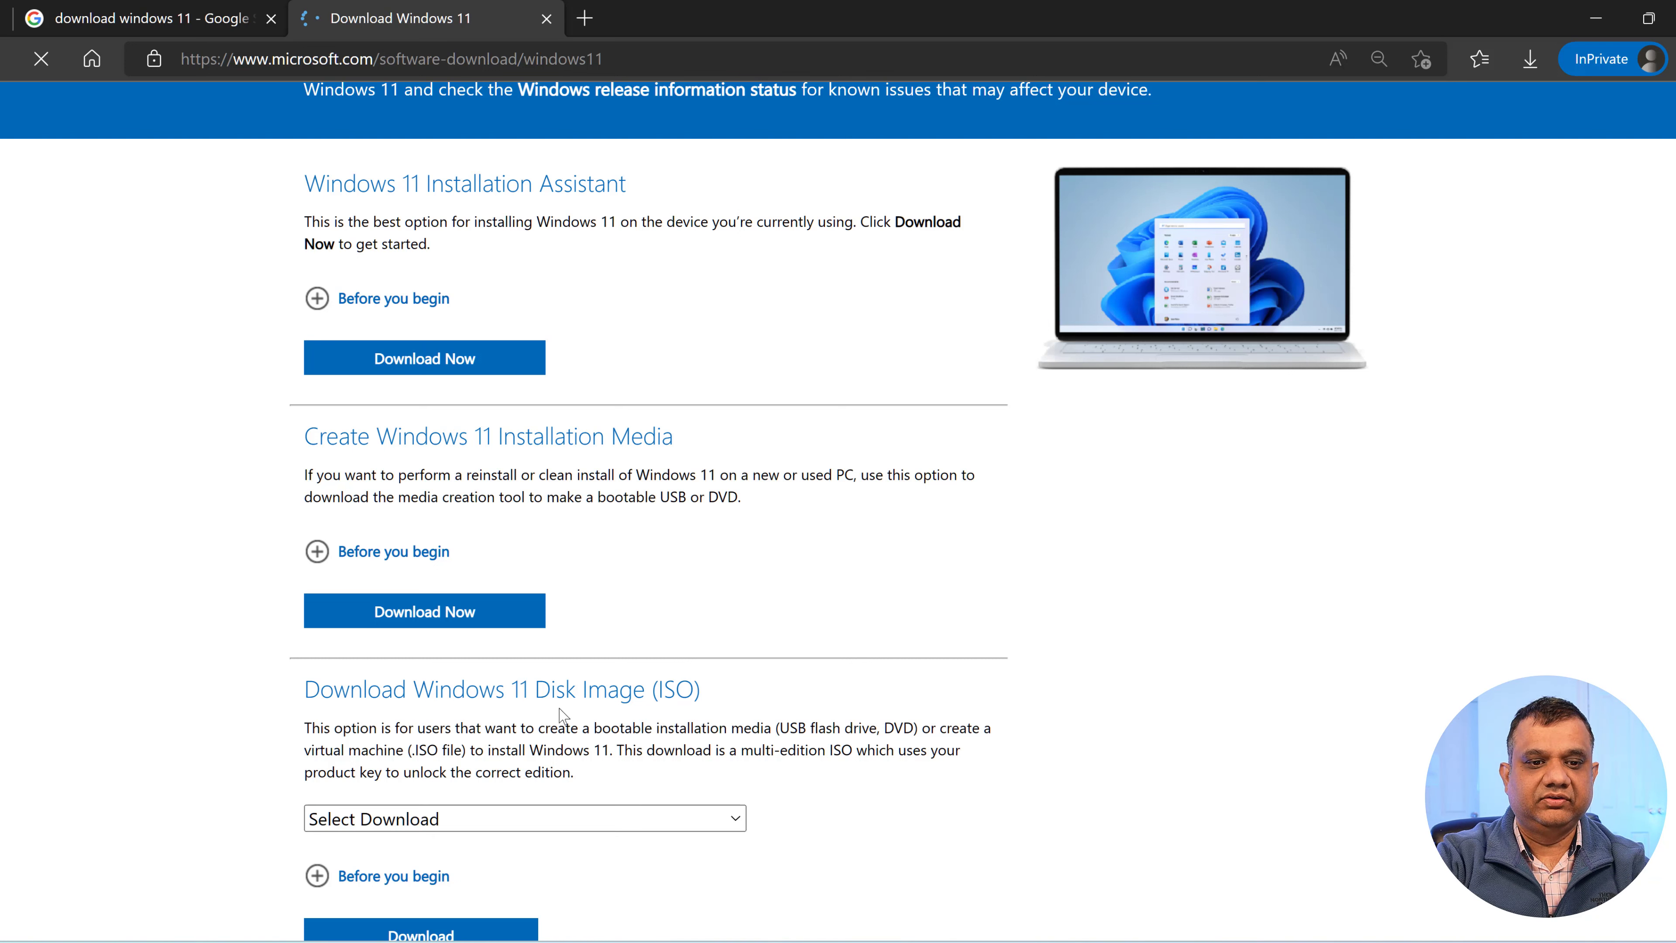
scroll(650, 729, "down", 3)
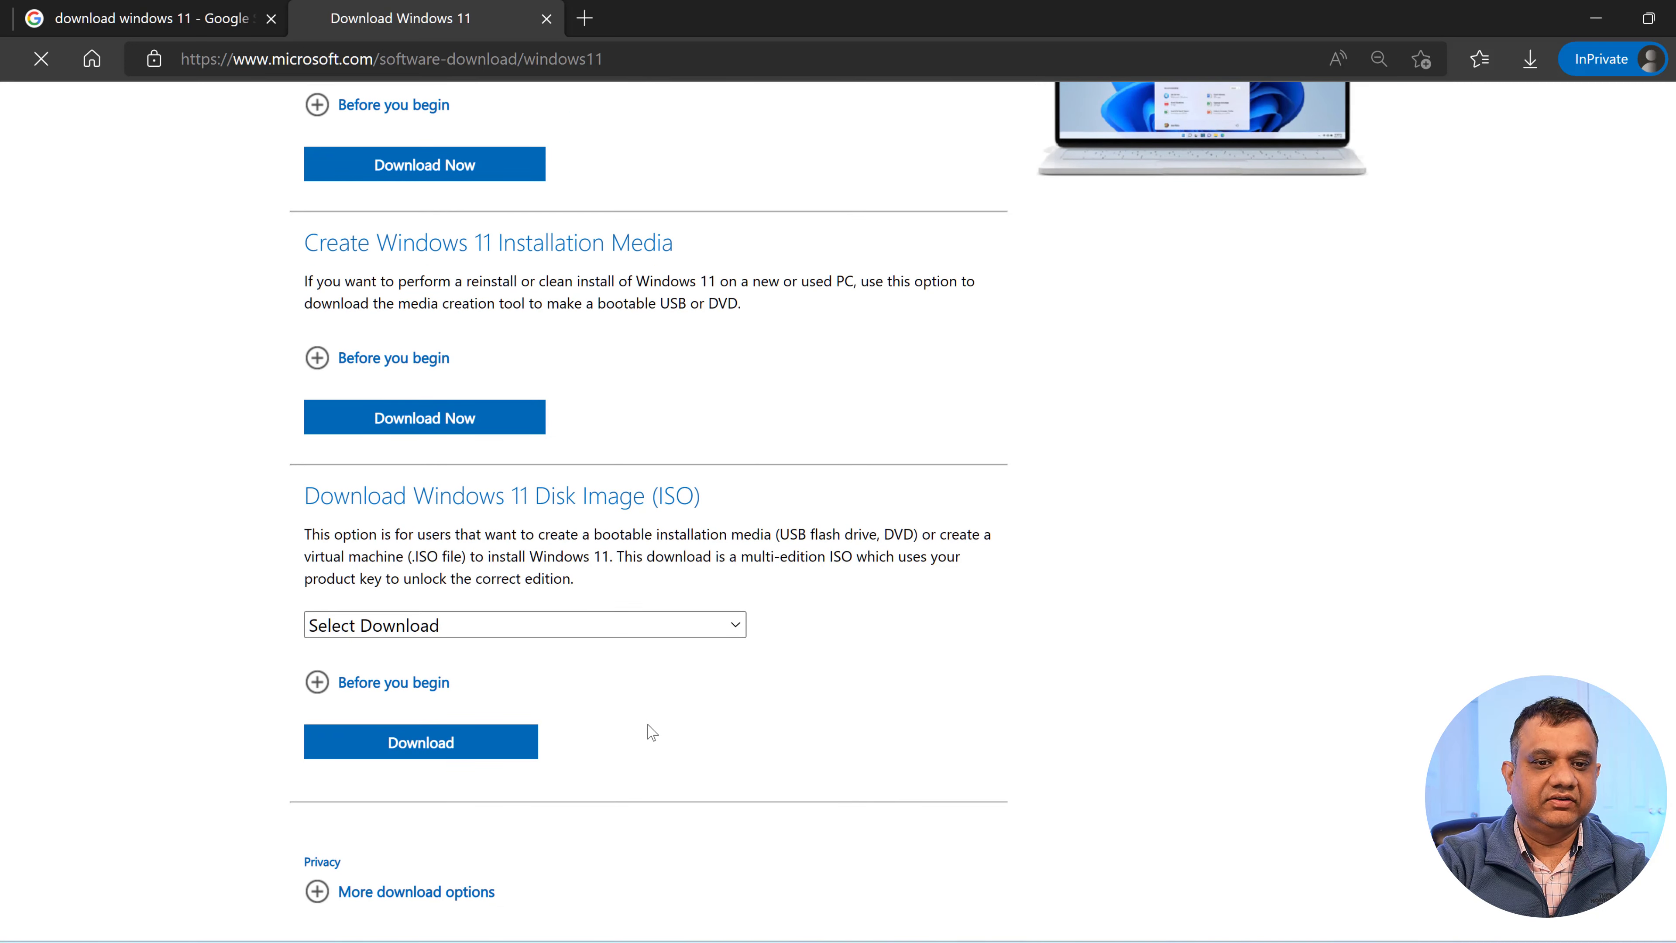
left_click(700, 624)
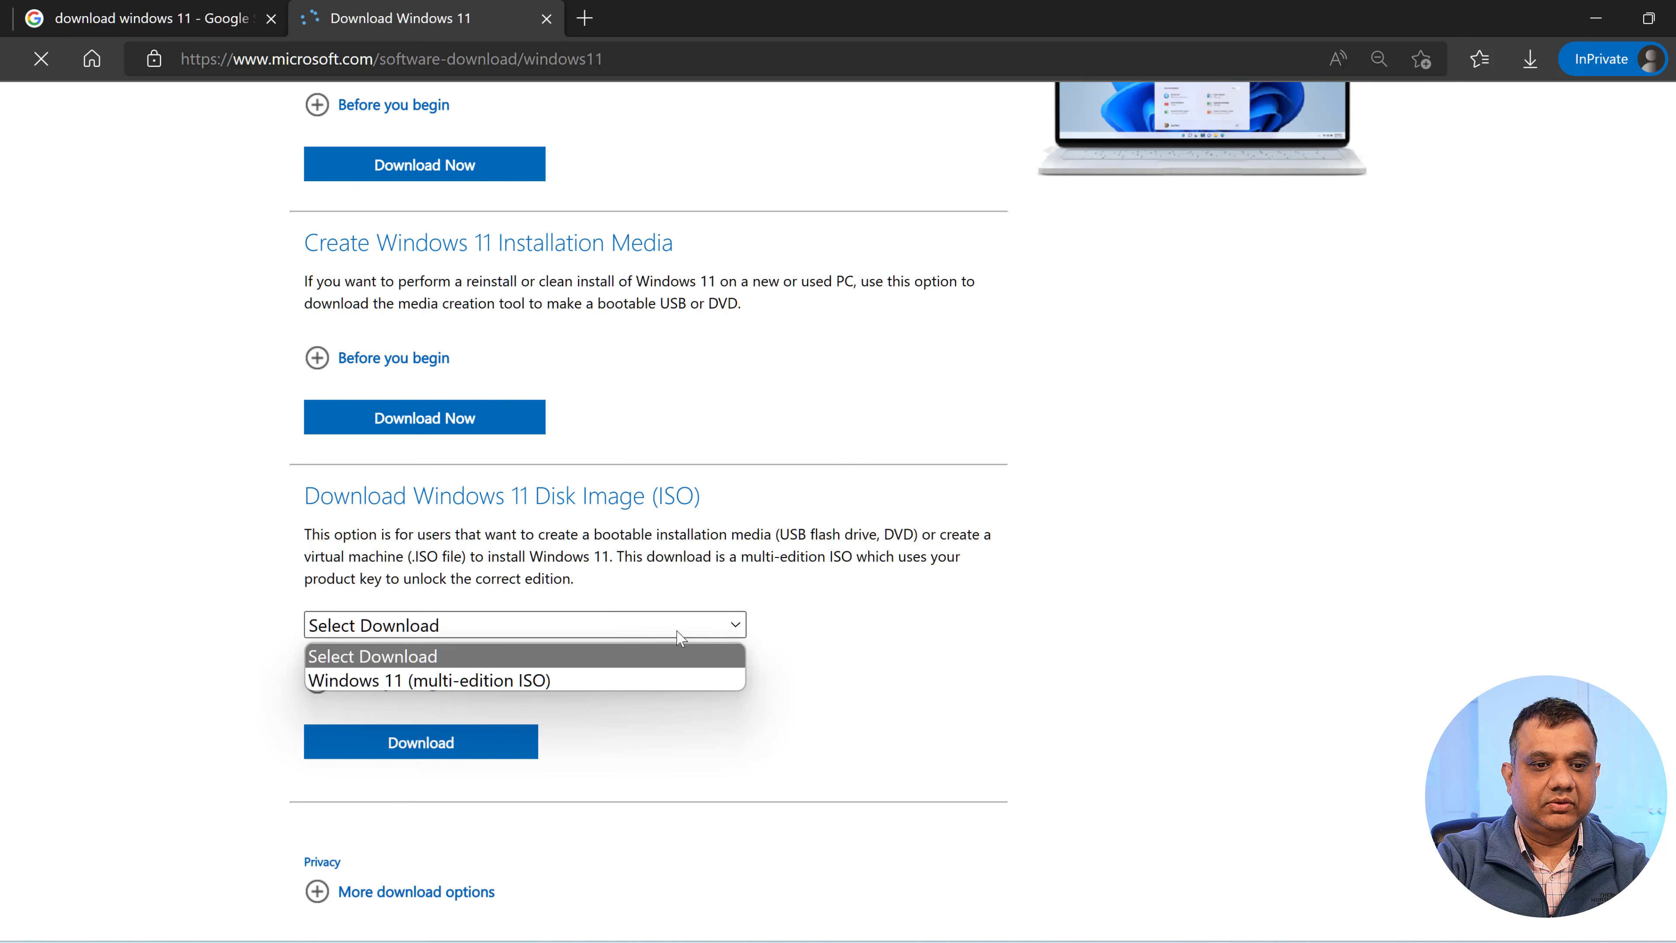
left_click(489, 680)
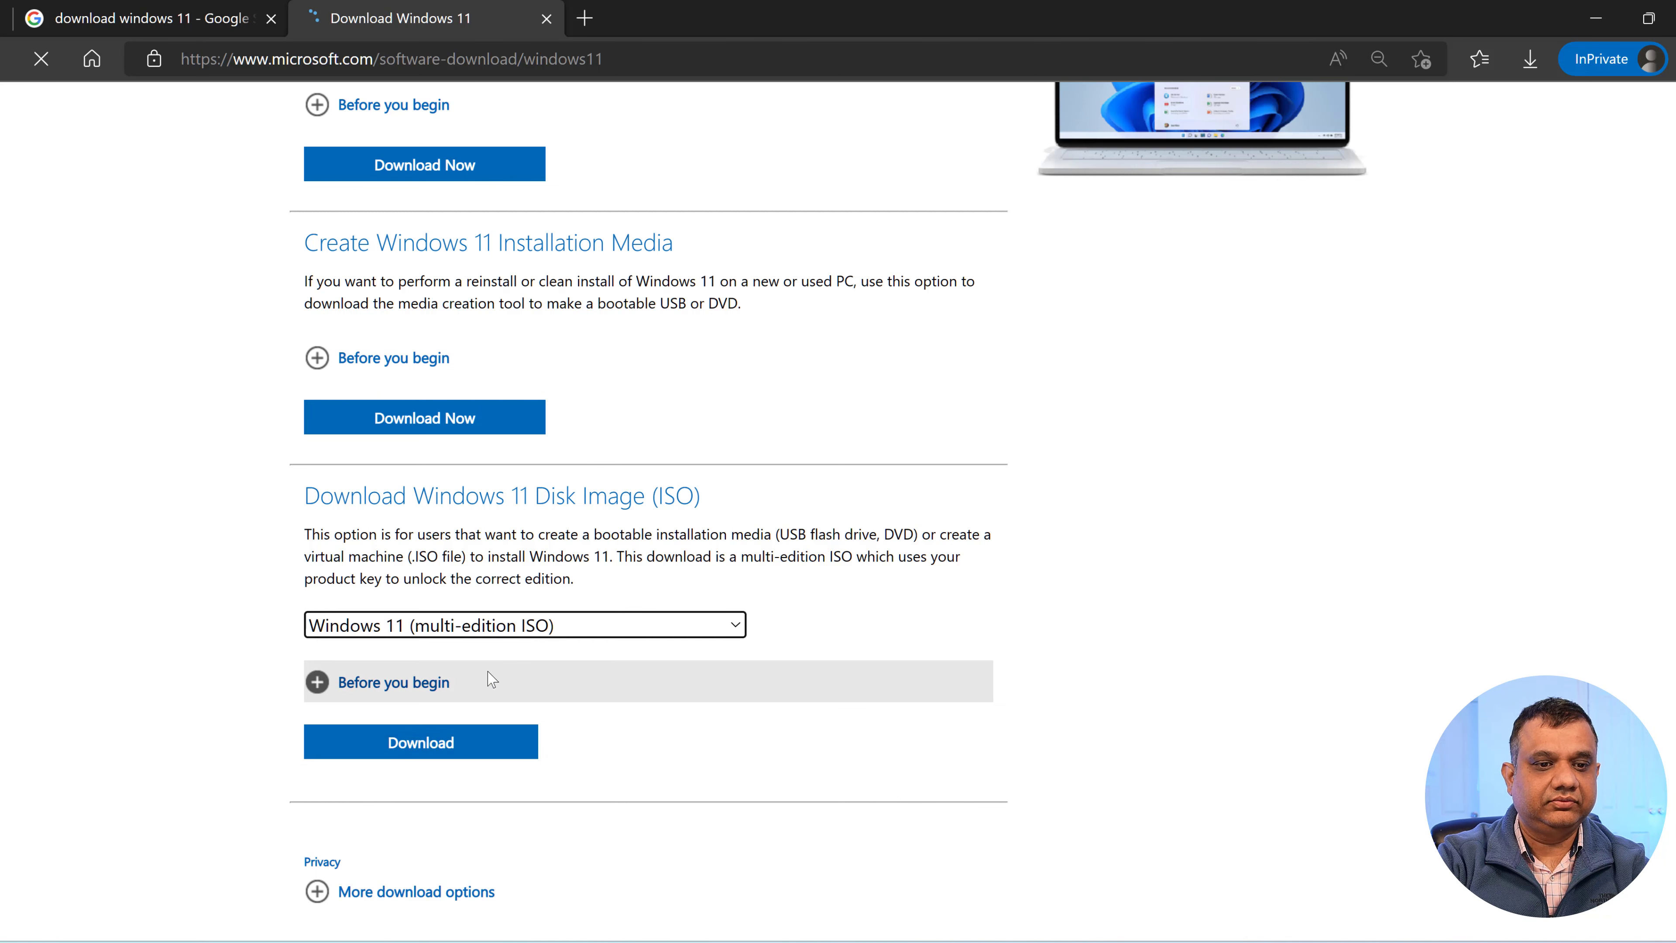
left_click(454, 750)
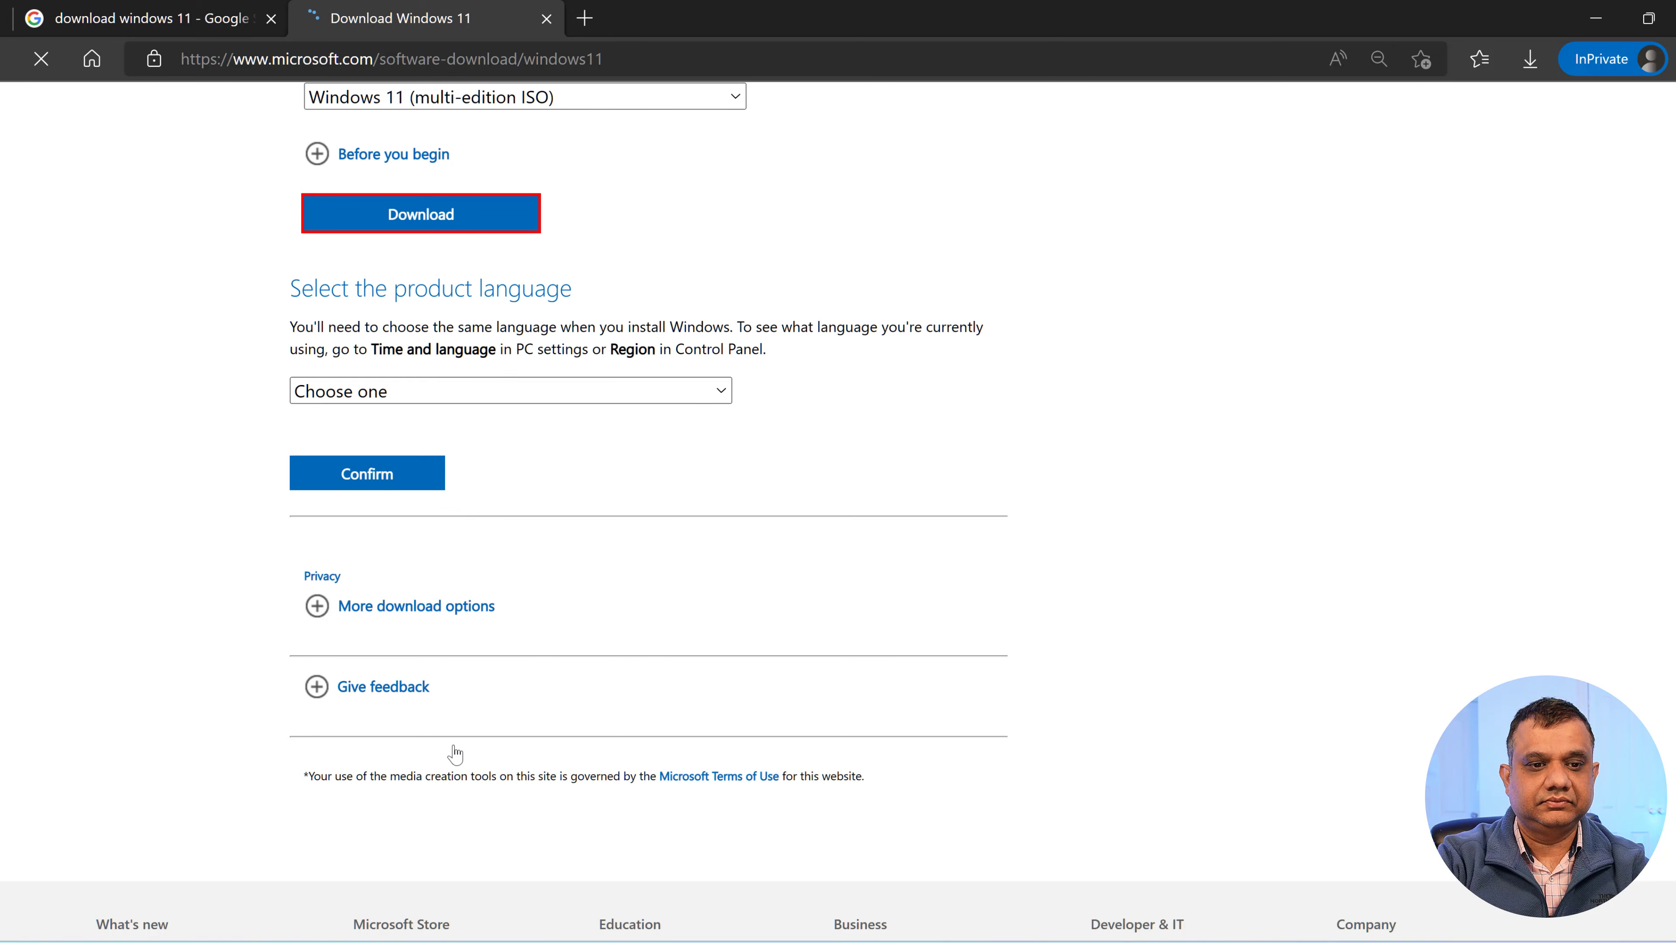
Step: Set the product language to English (United States) and confirm it
left_click(532, 392)
key("e")
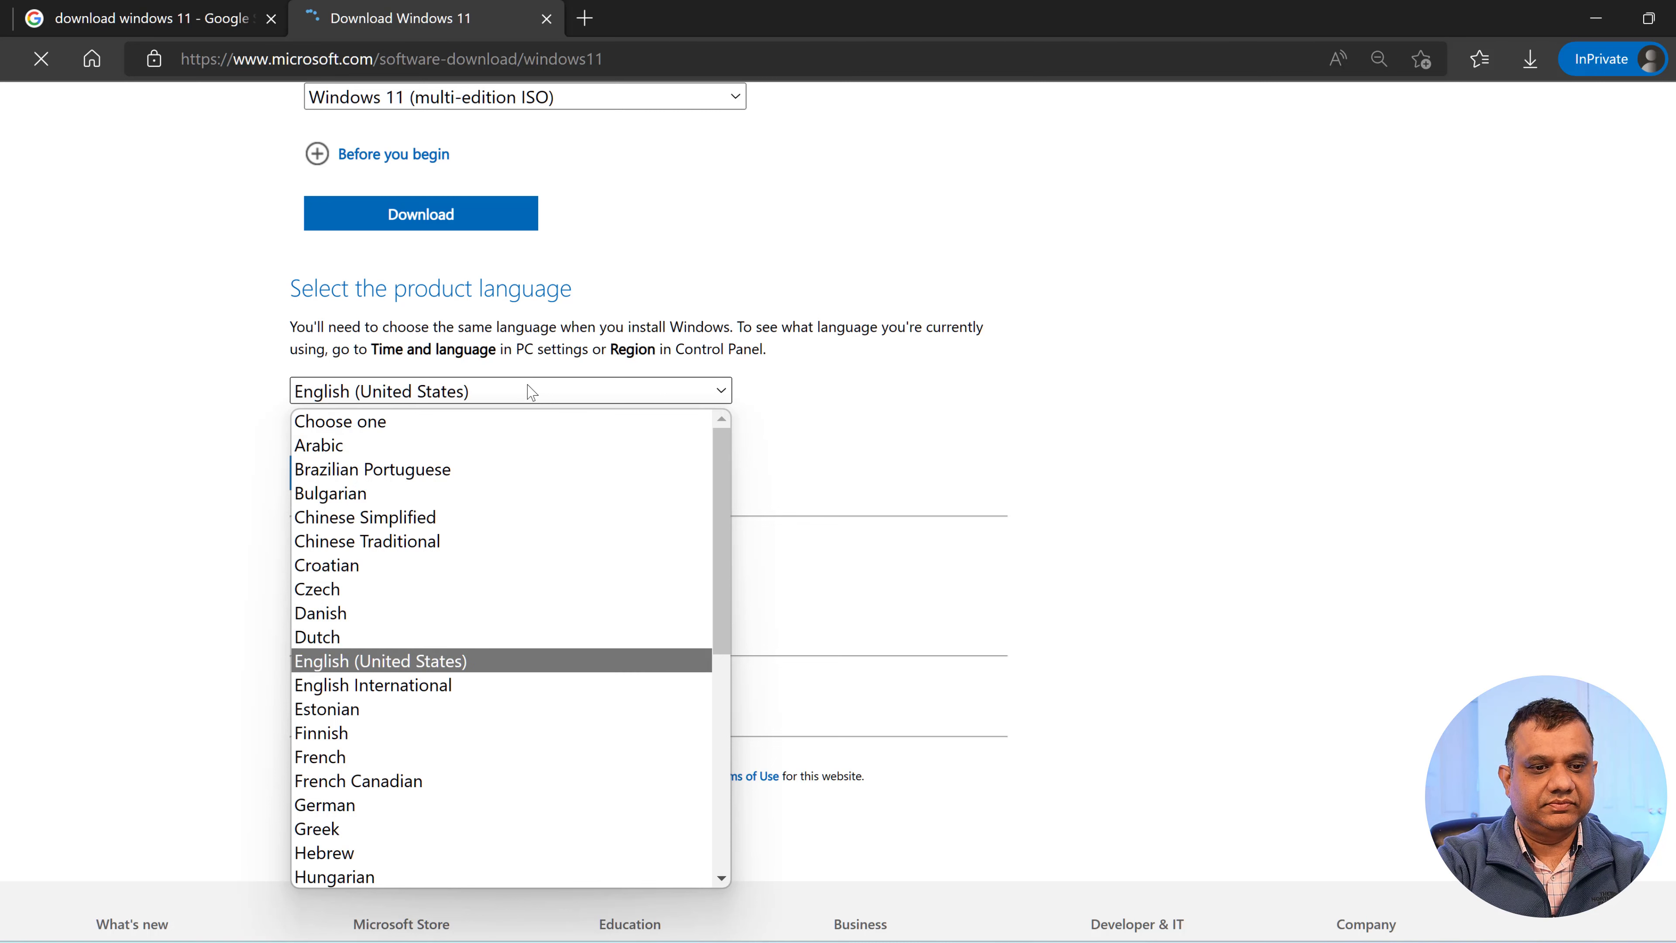
left_click(412, 661)
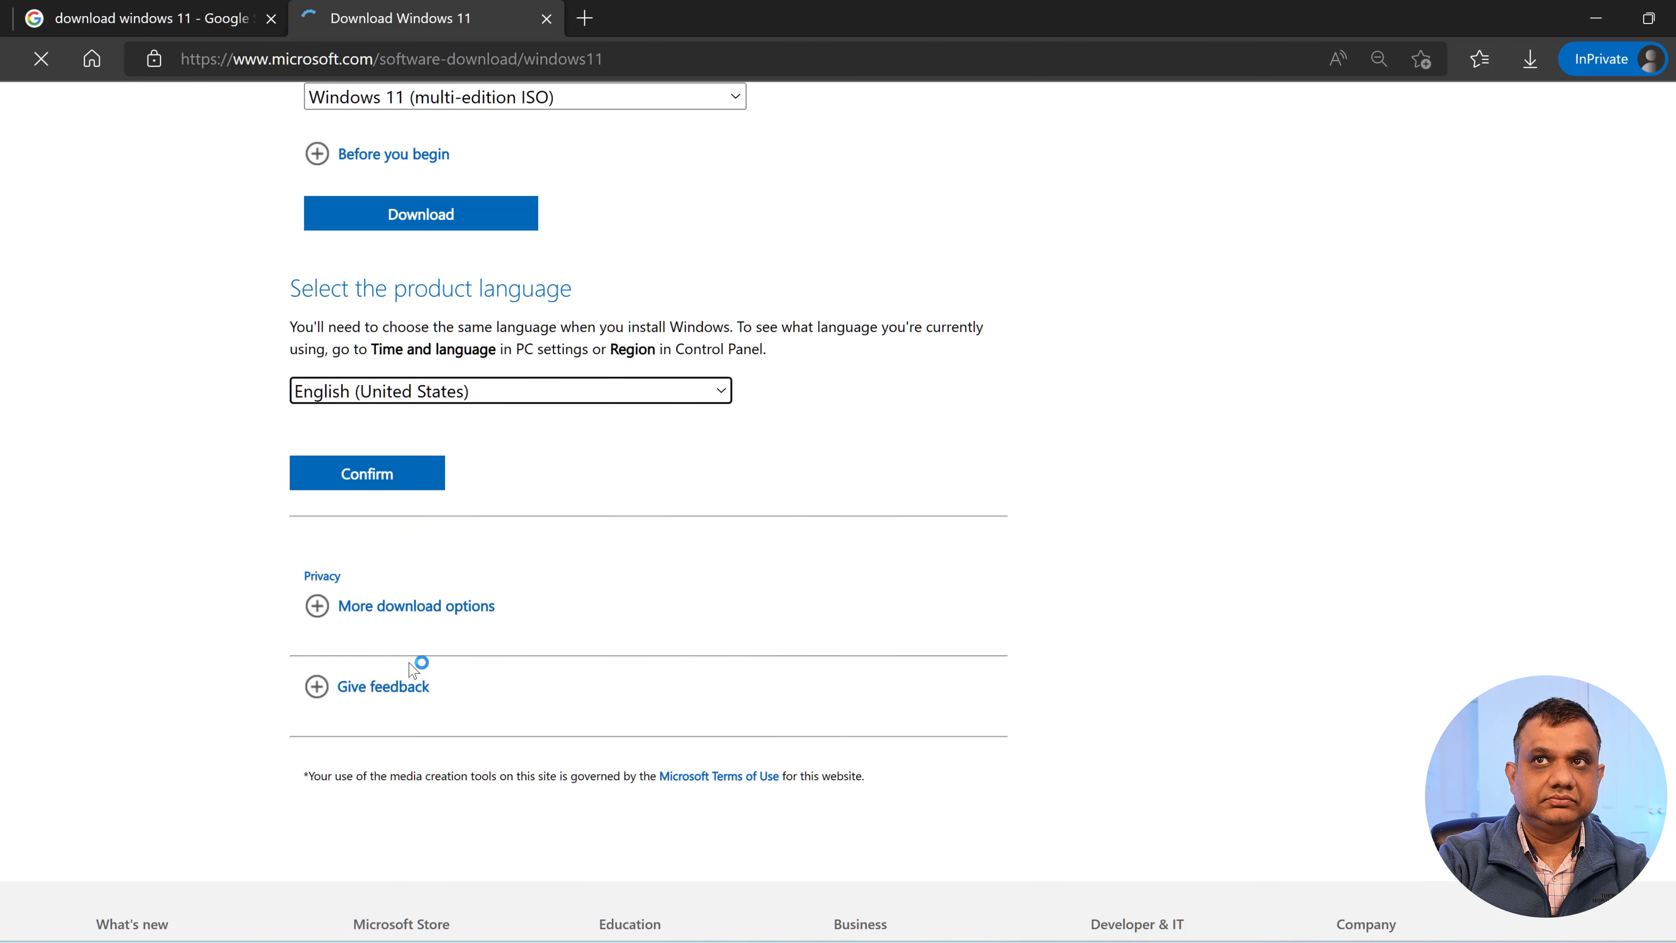
left_click(349, 487)
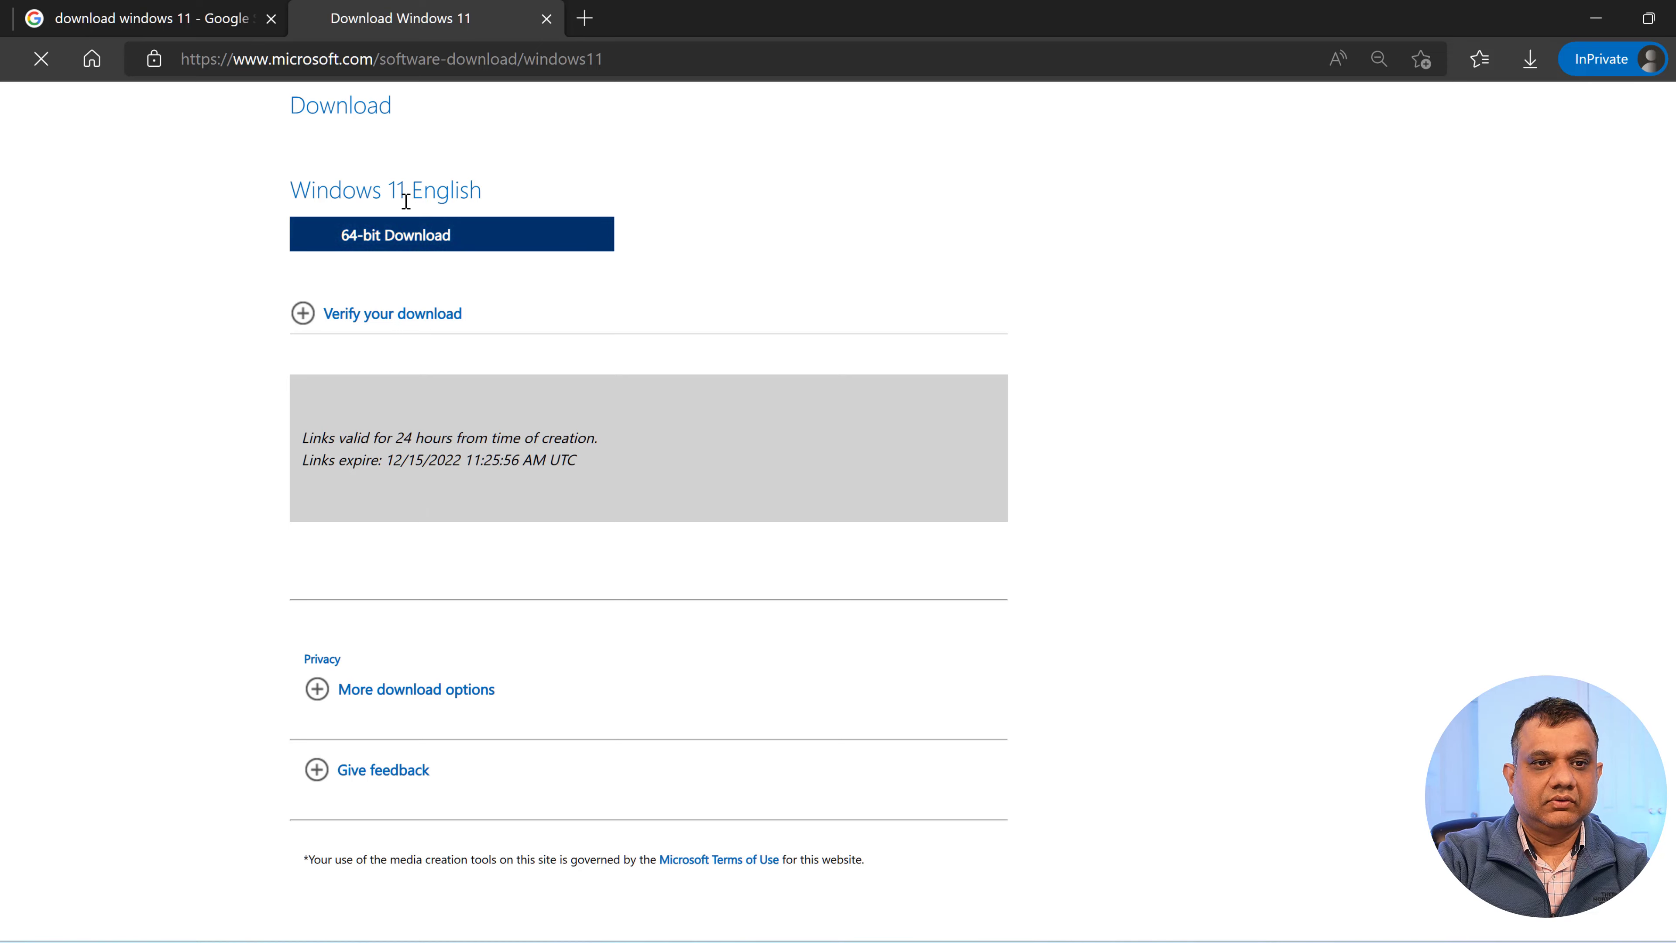
Step: Start the 64-bit download of the Windows 11 English ISO and close the Download Windows 11 page
left_click(402, 244)
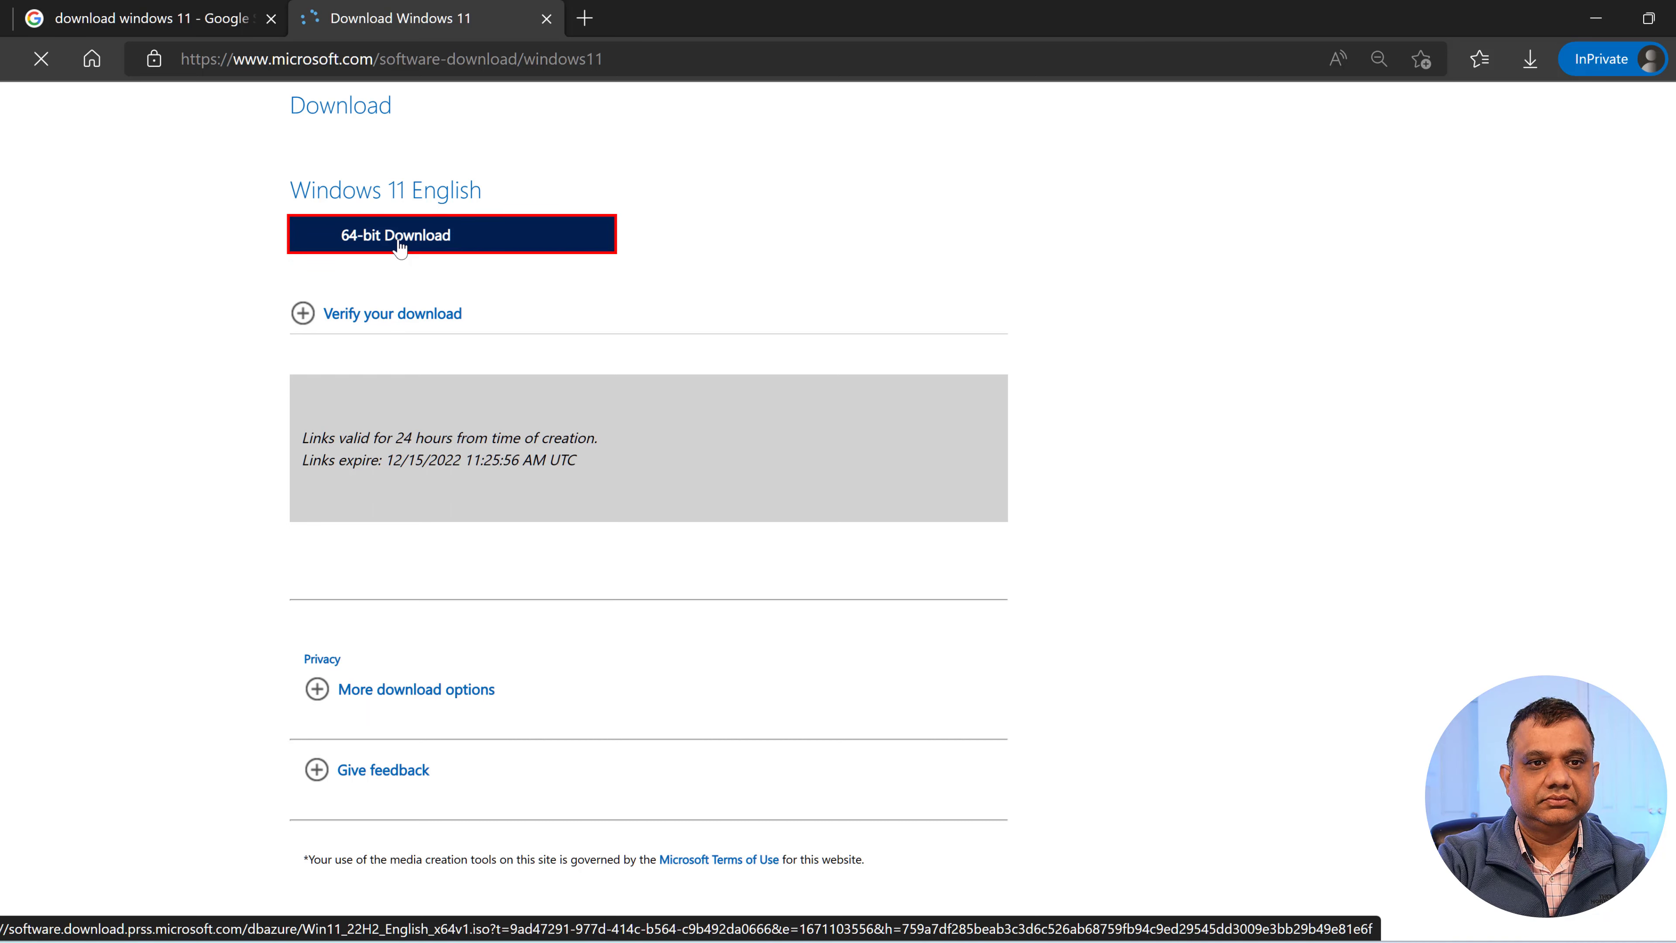
left_click(400, 236)
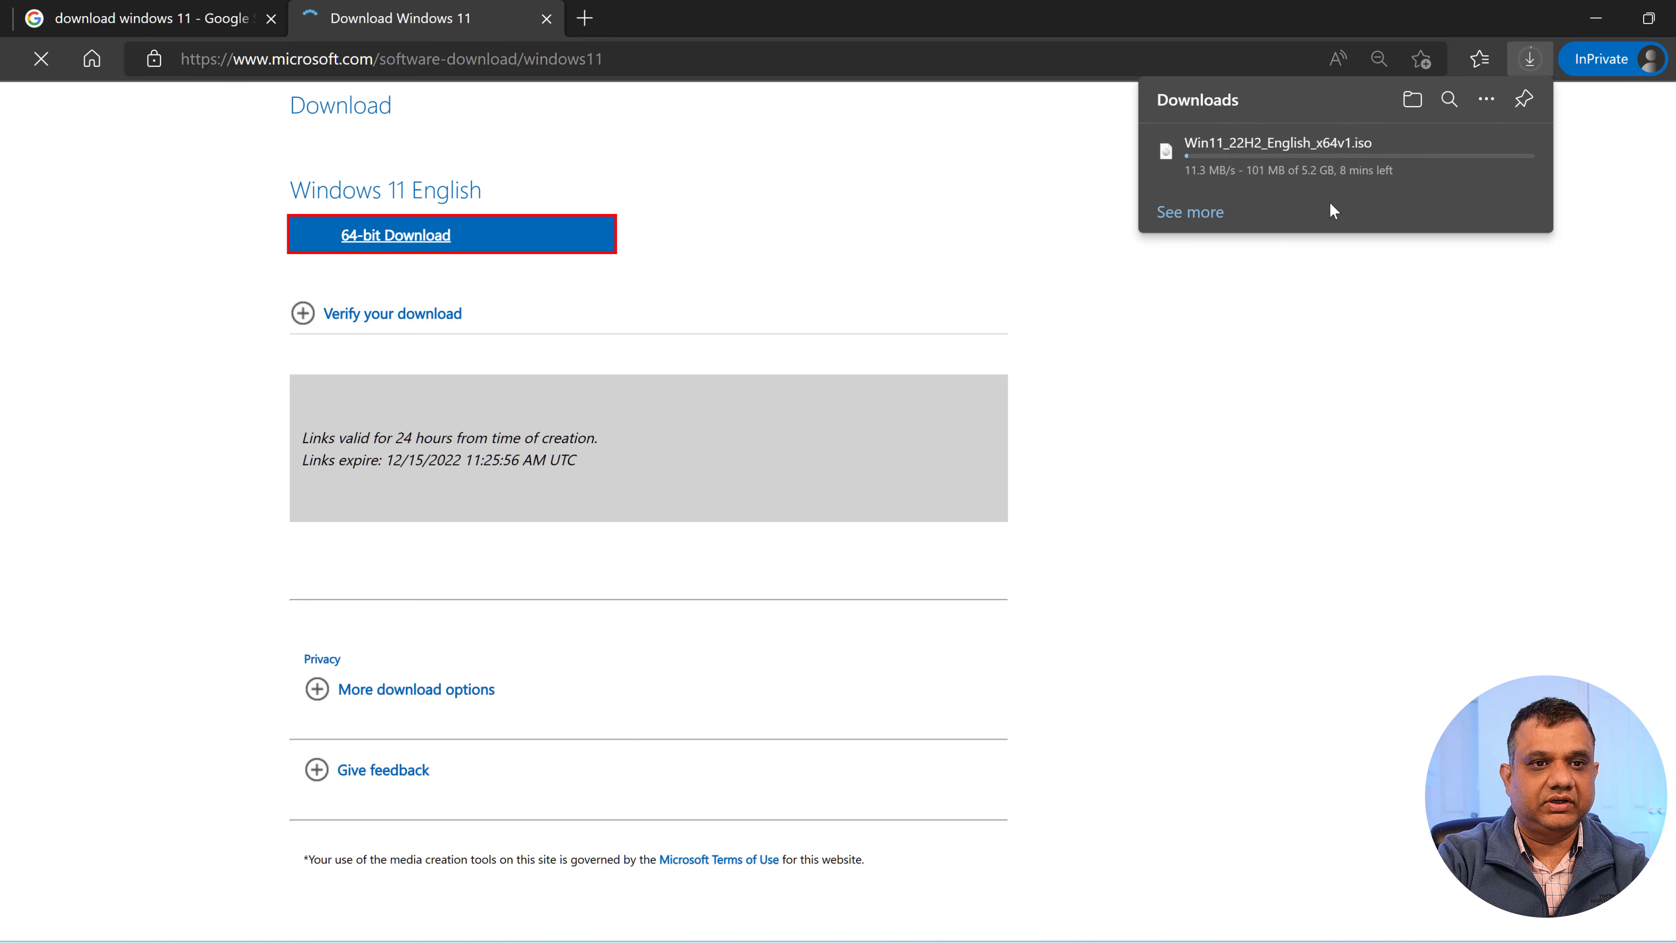
left_click(1195, 425)
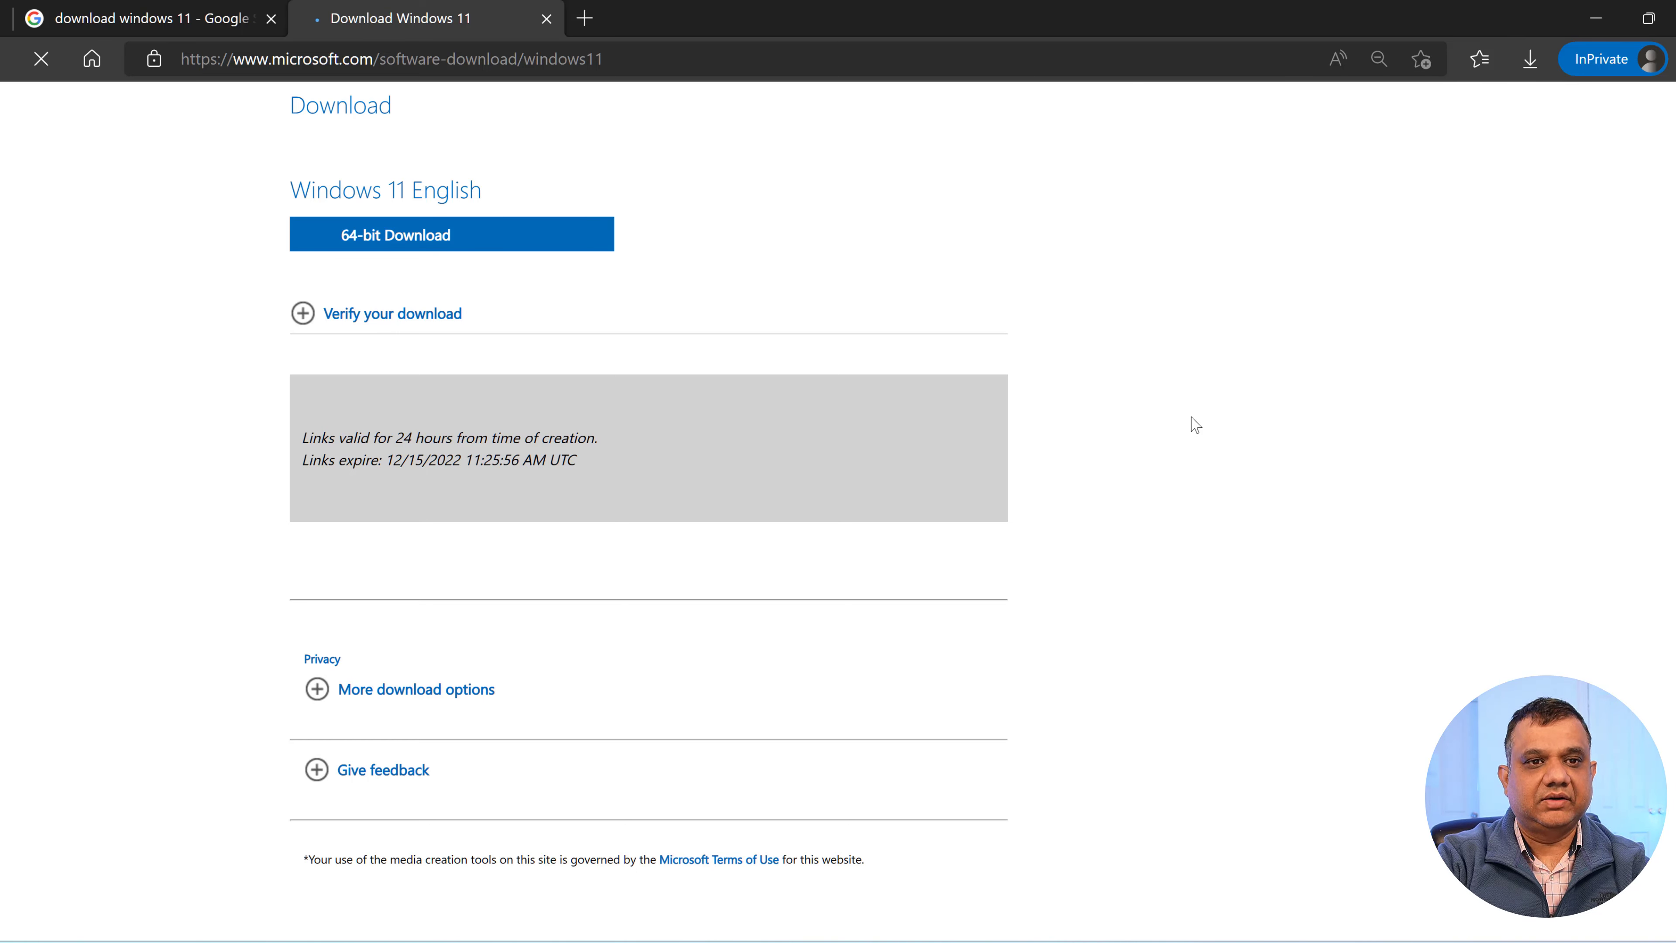
left_click(547, 19)
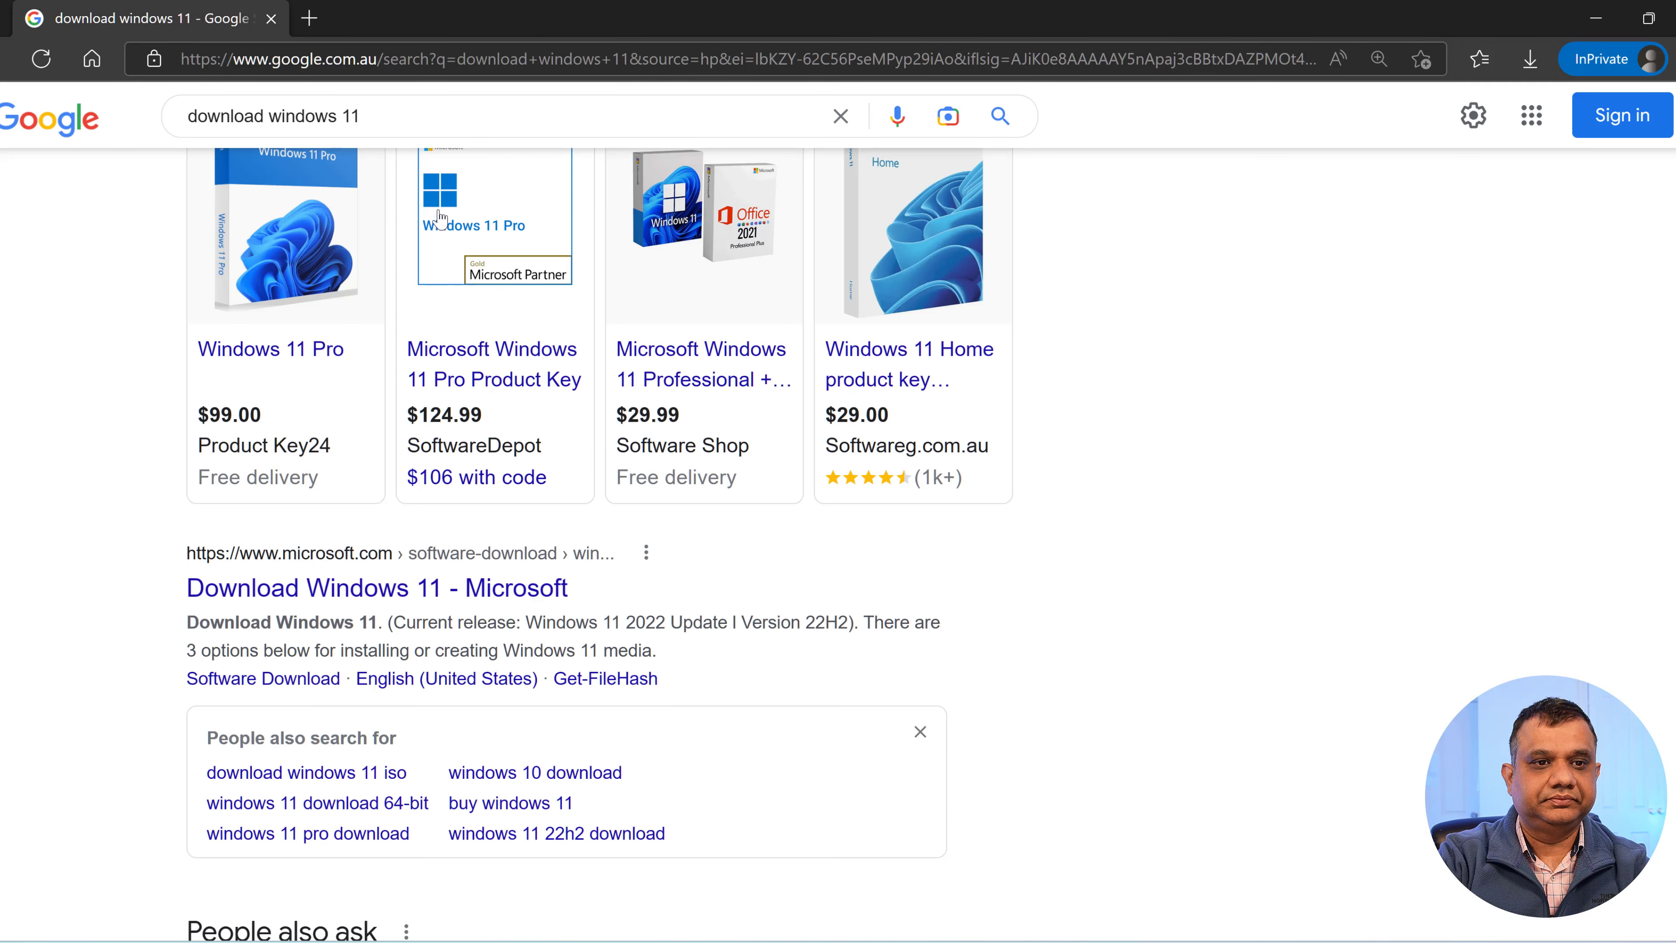
Step: Change the Google search to "download windows 10" and open Microsoft's Download Windows 10 Disc Image (ISO File) result
left_click(436, 118)
key("BackSpace")
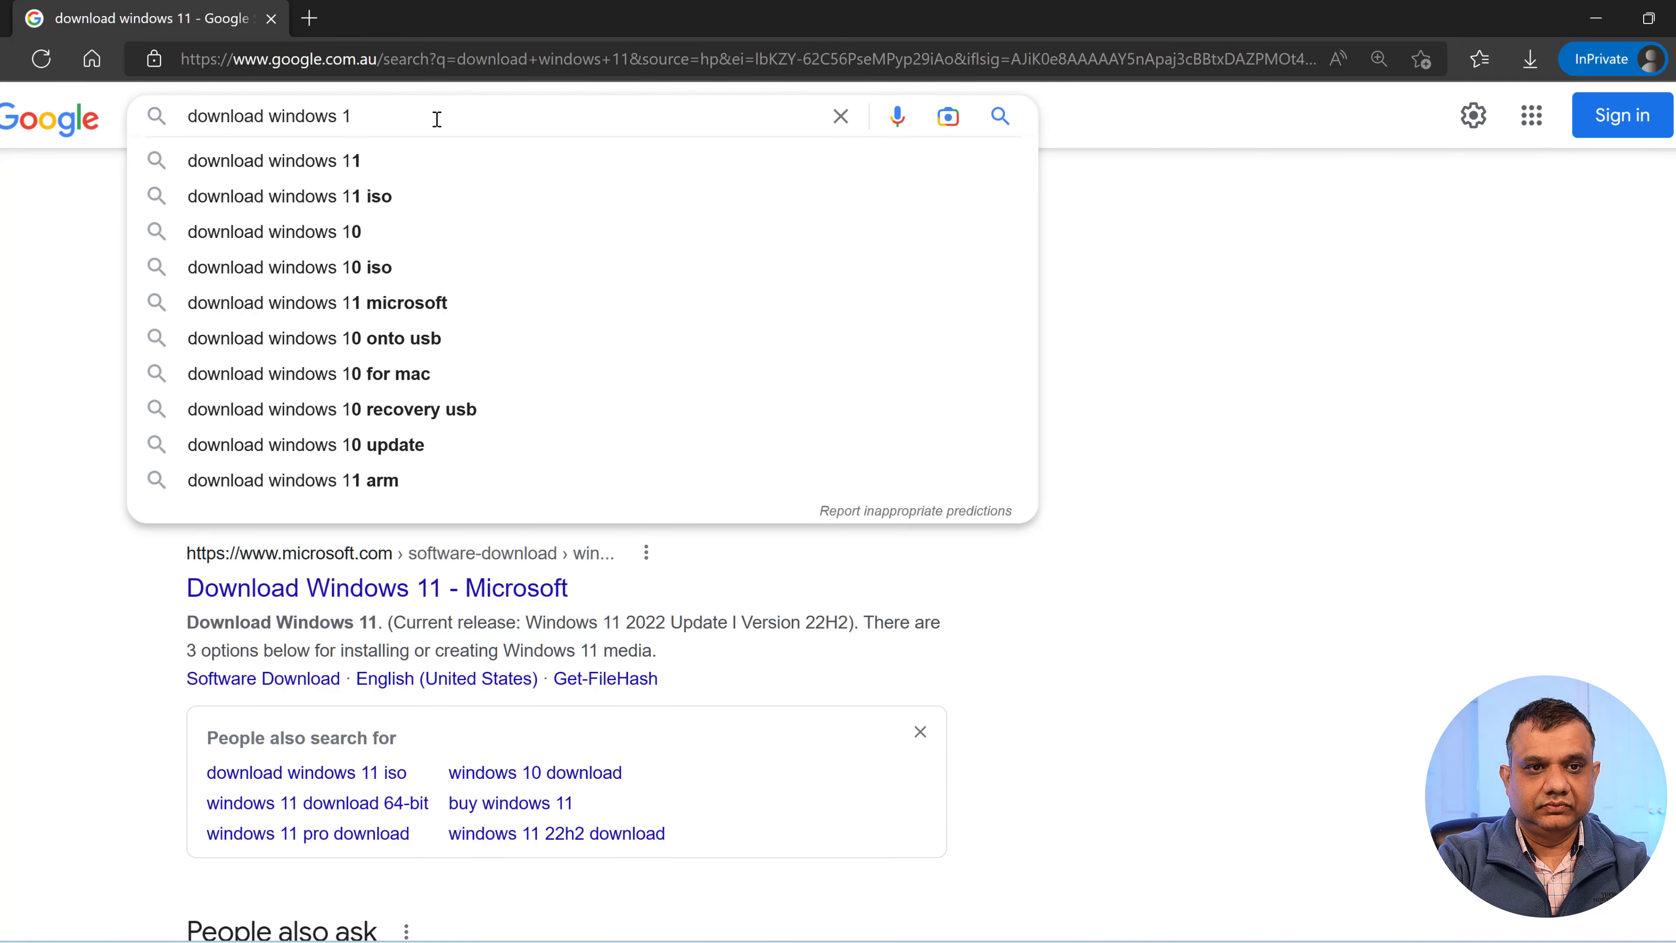
key("Return")
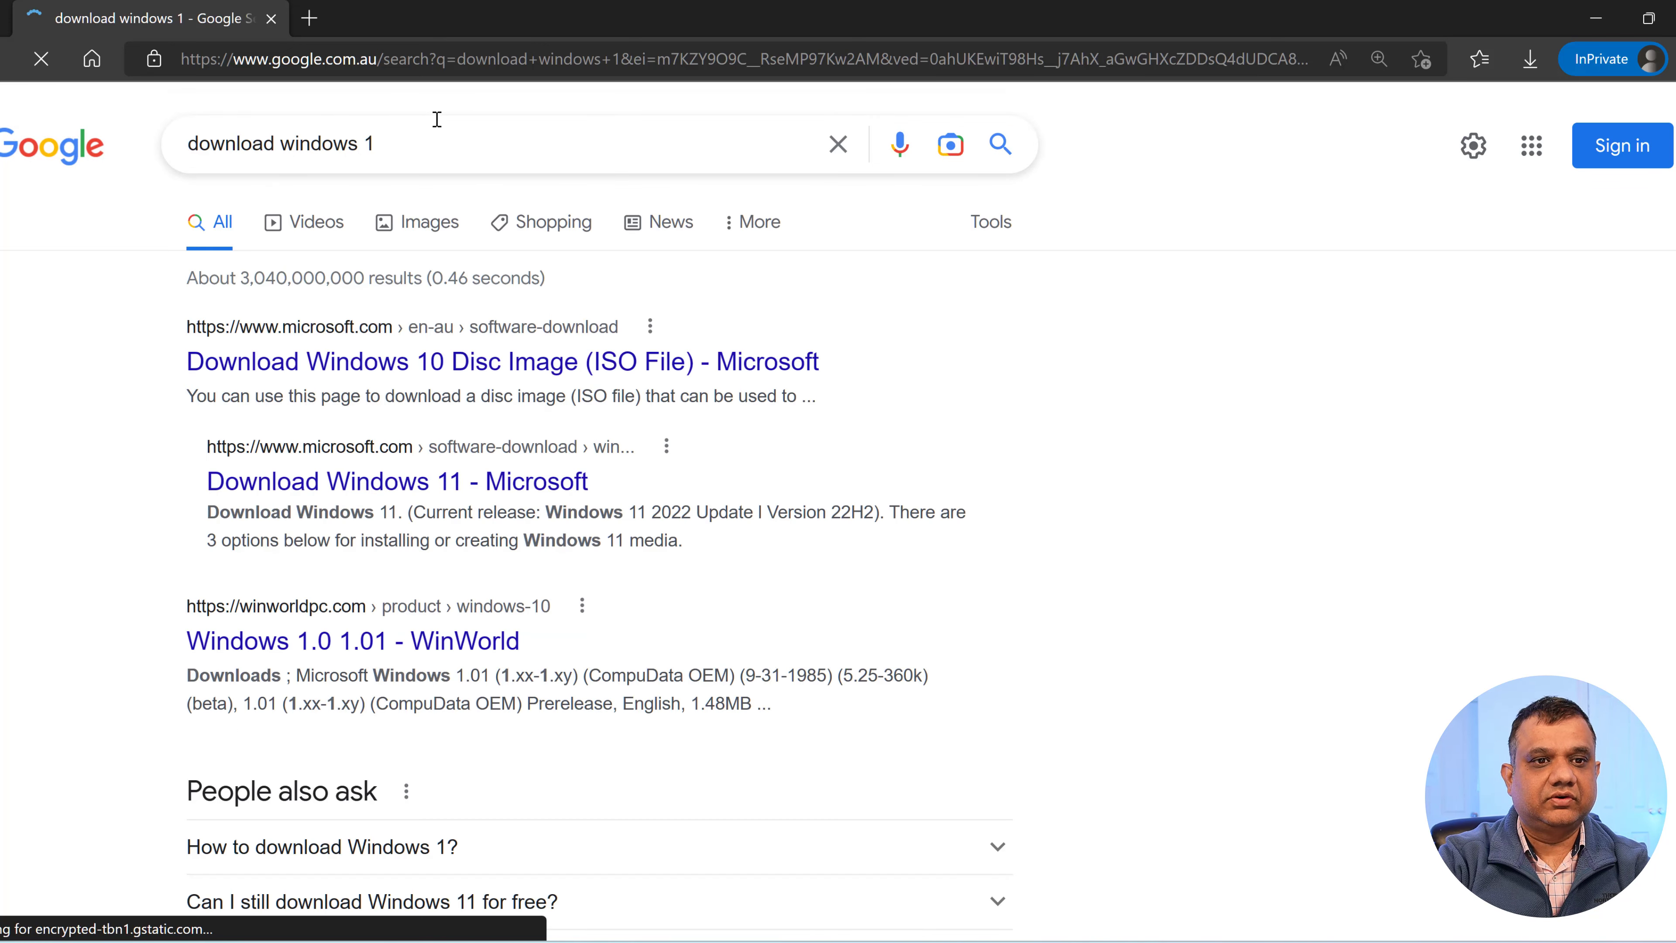
left_click(432, 141)
type("0")
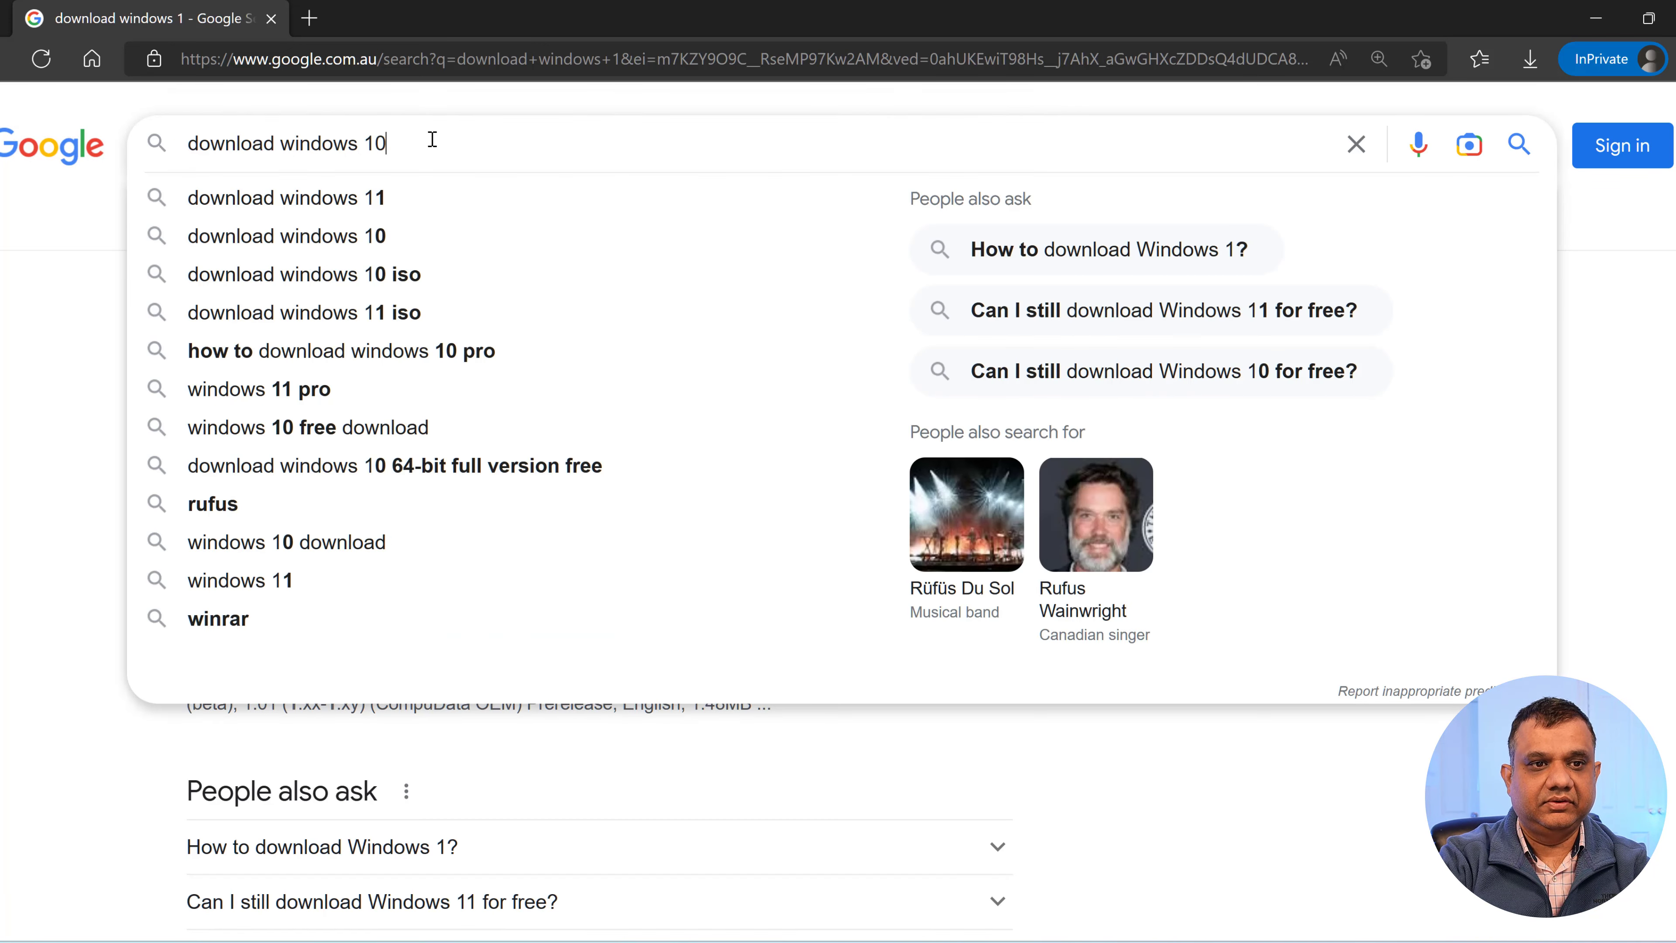
key("Return")
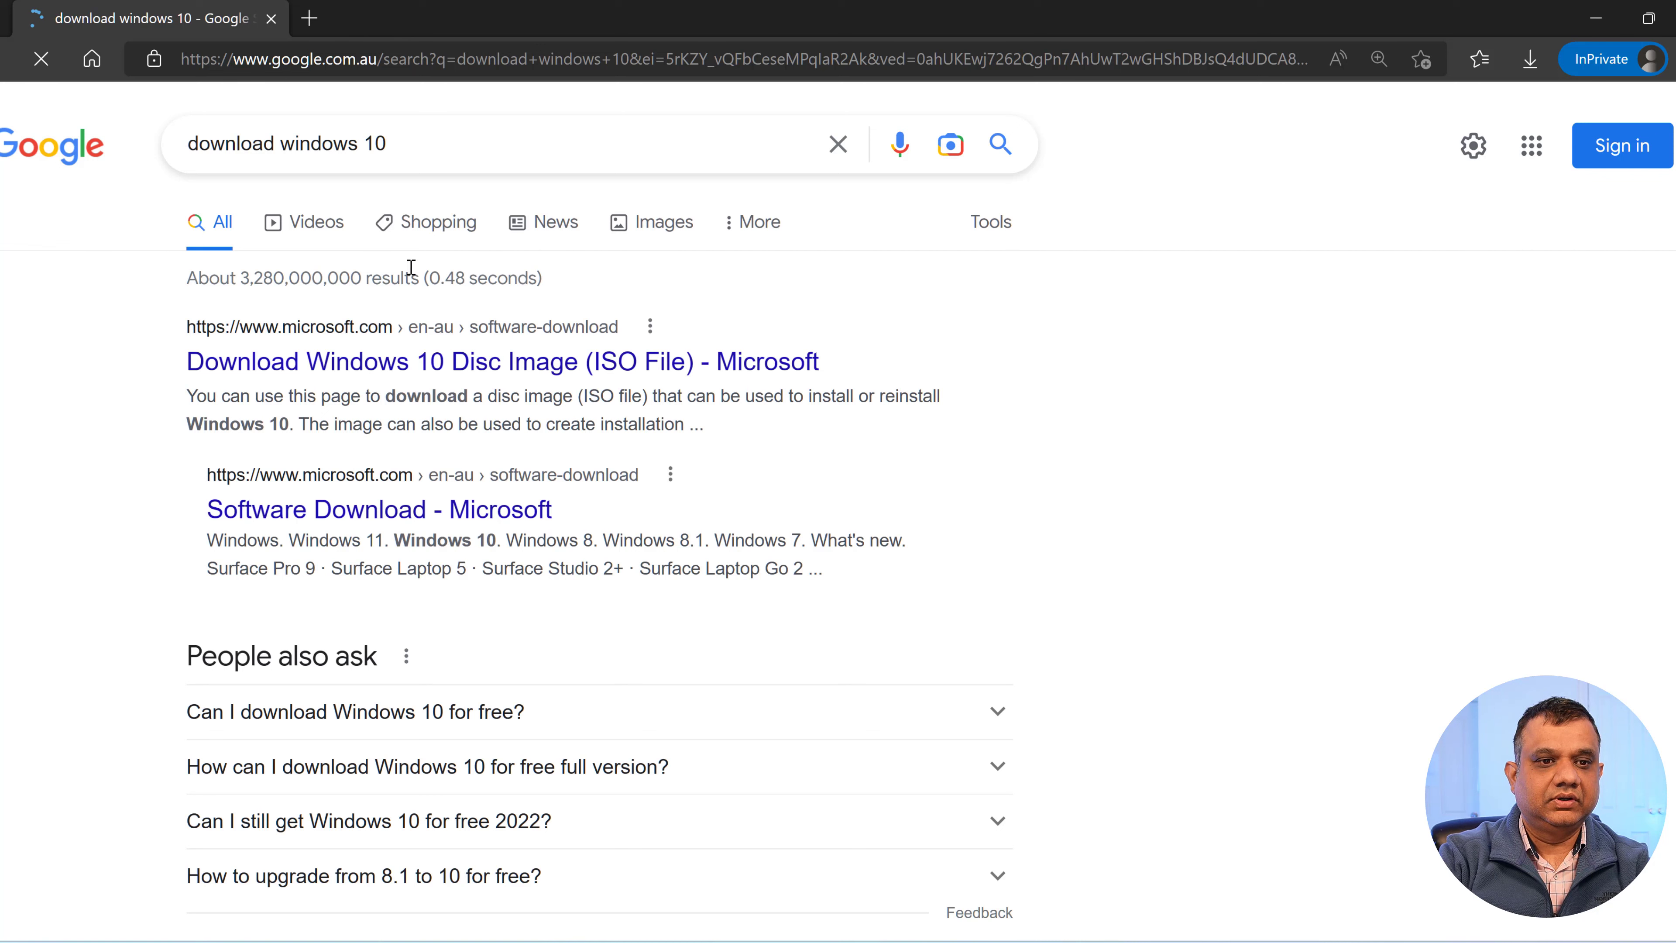
left_click(406, 362)
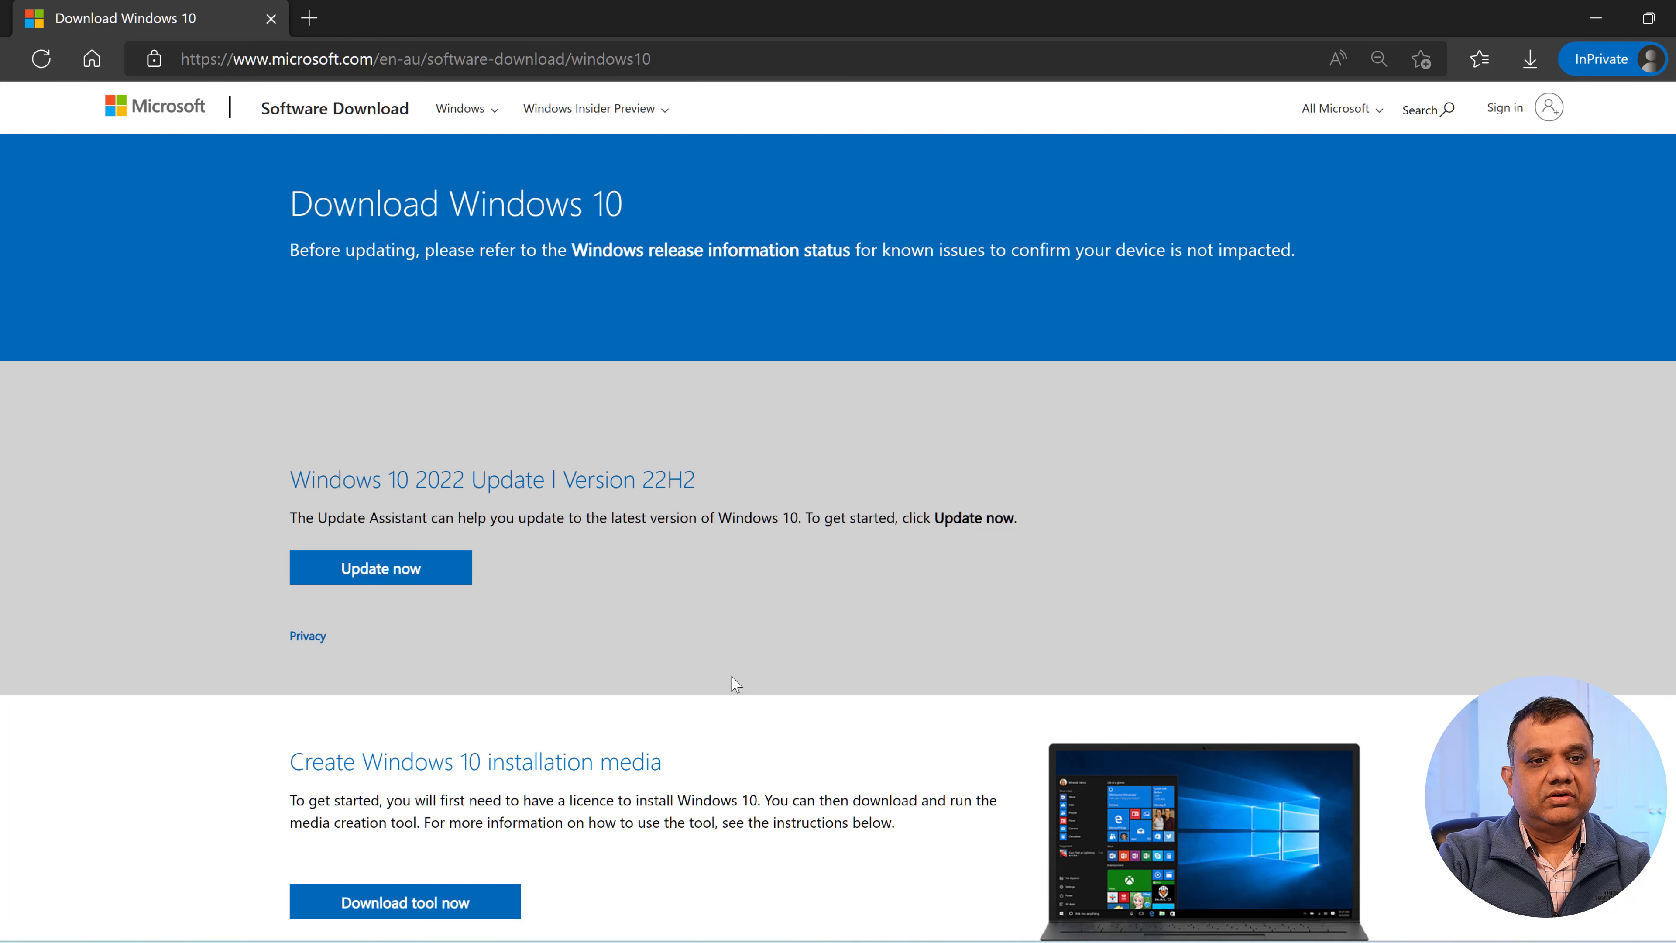
Step: Download the media creation tool from the Create Windows 10 installation media section
scroll(736, 683, "down", 3)
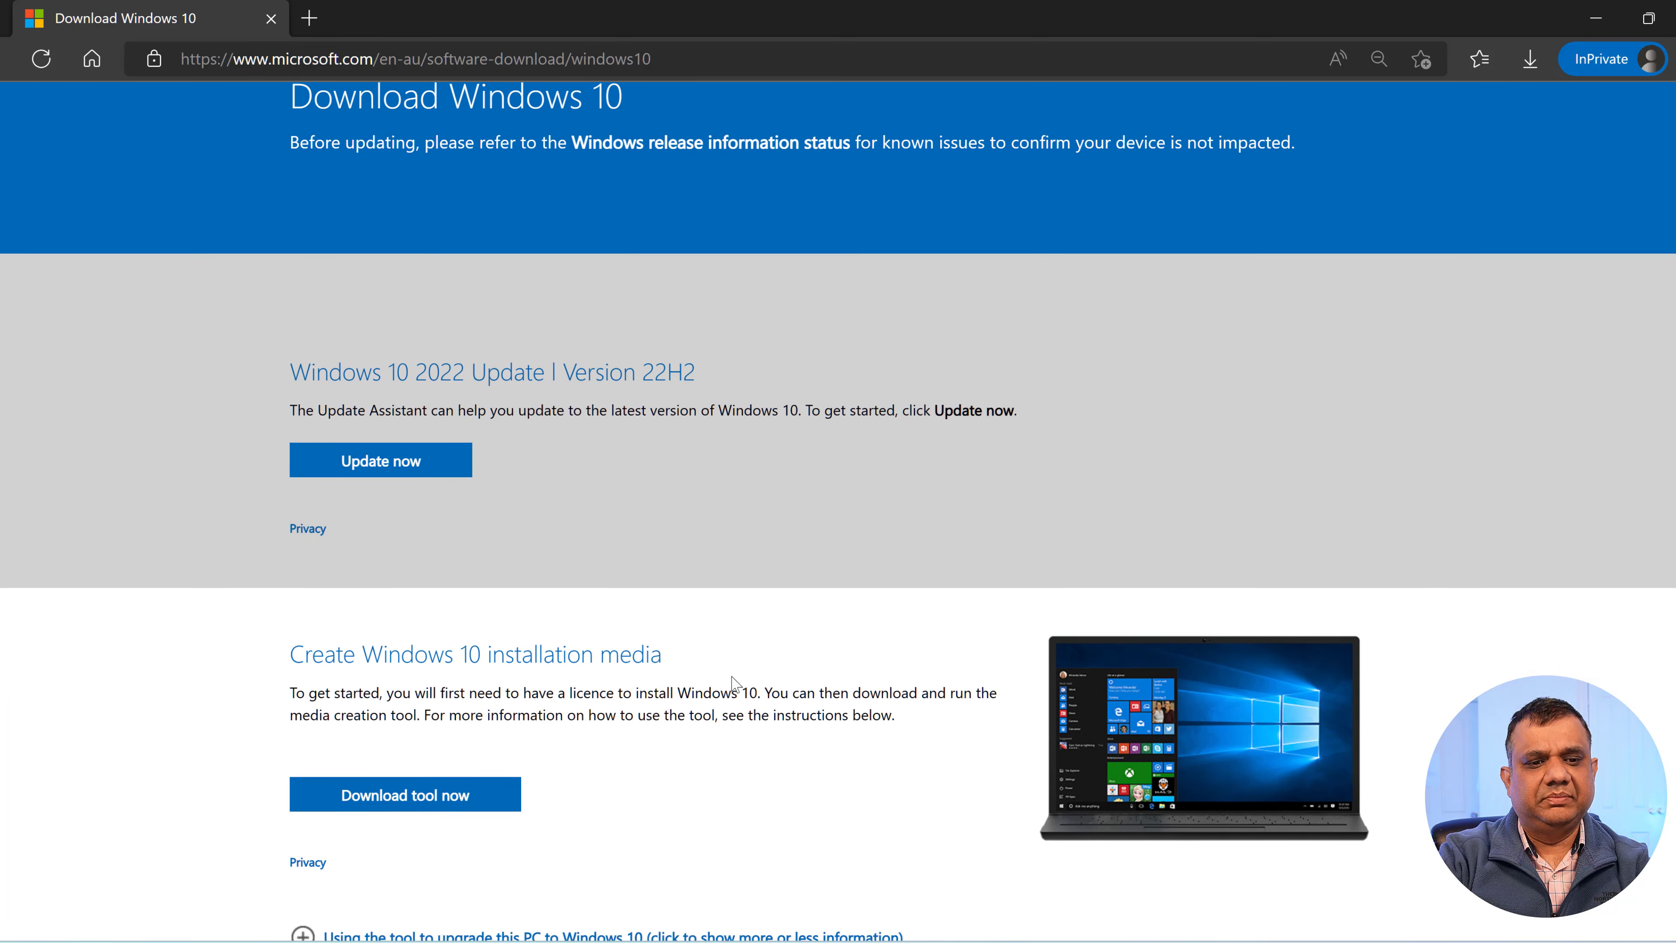
scroll(736, 685, "down", 1)
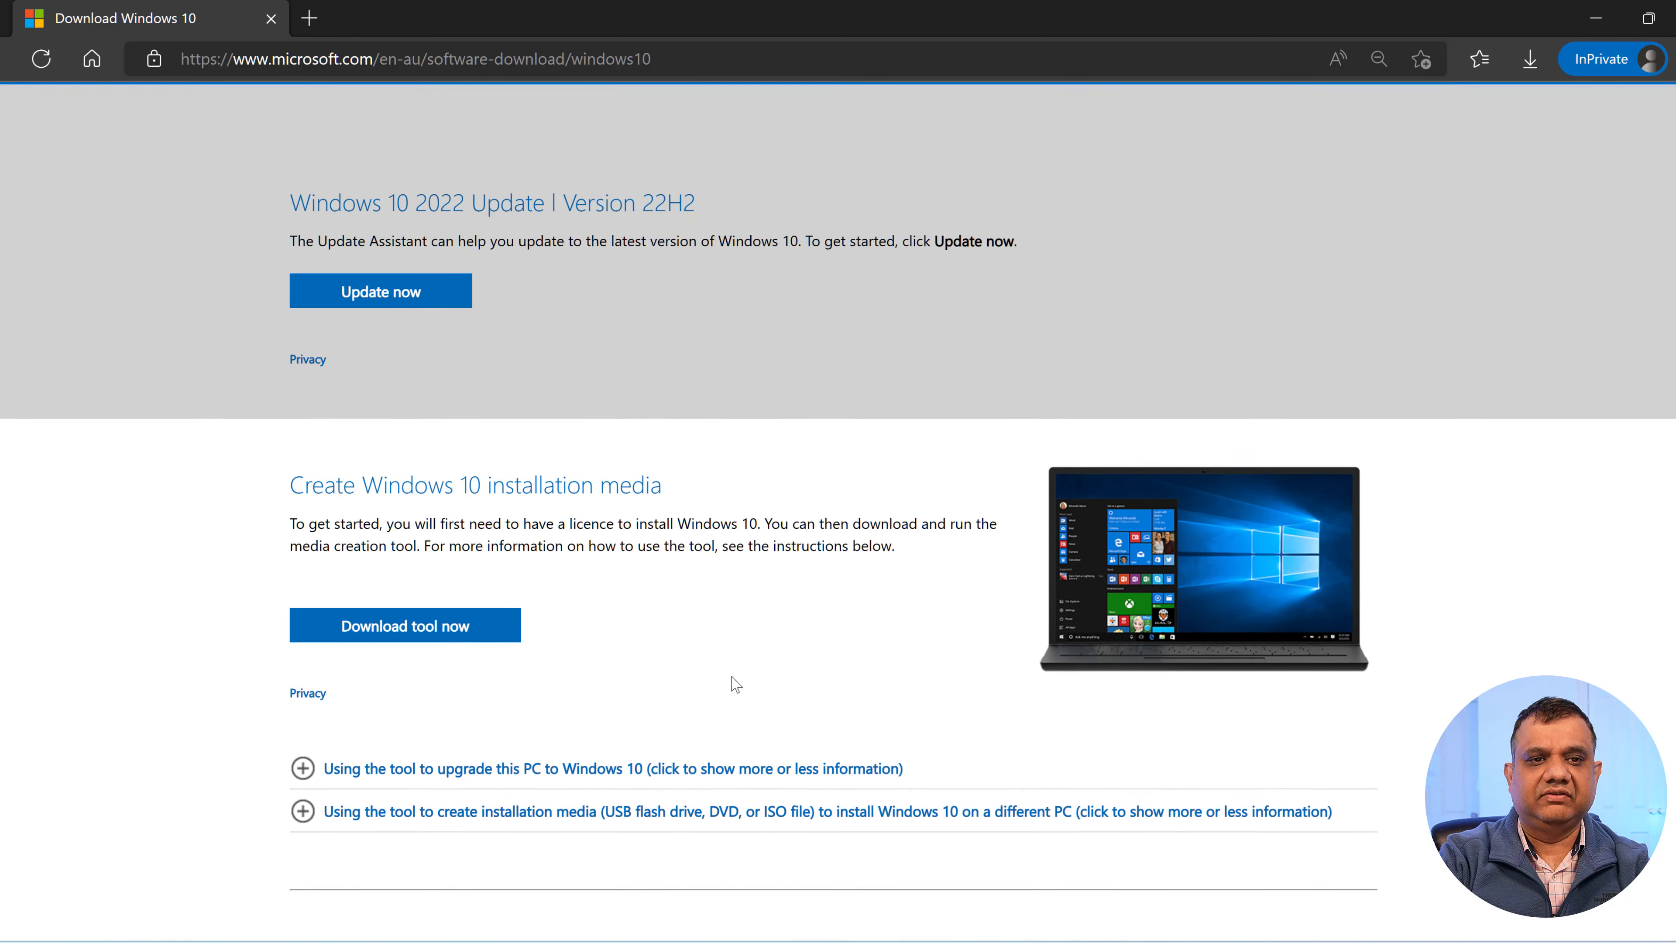
scroll(736, 685, "down", 5)
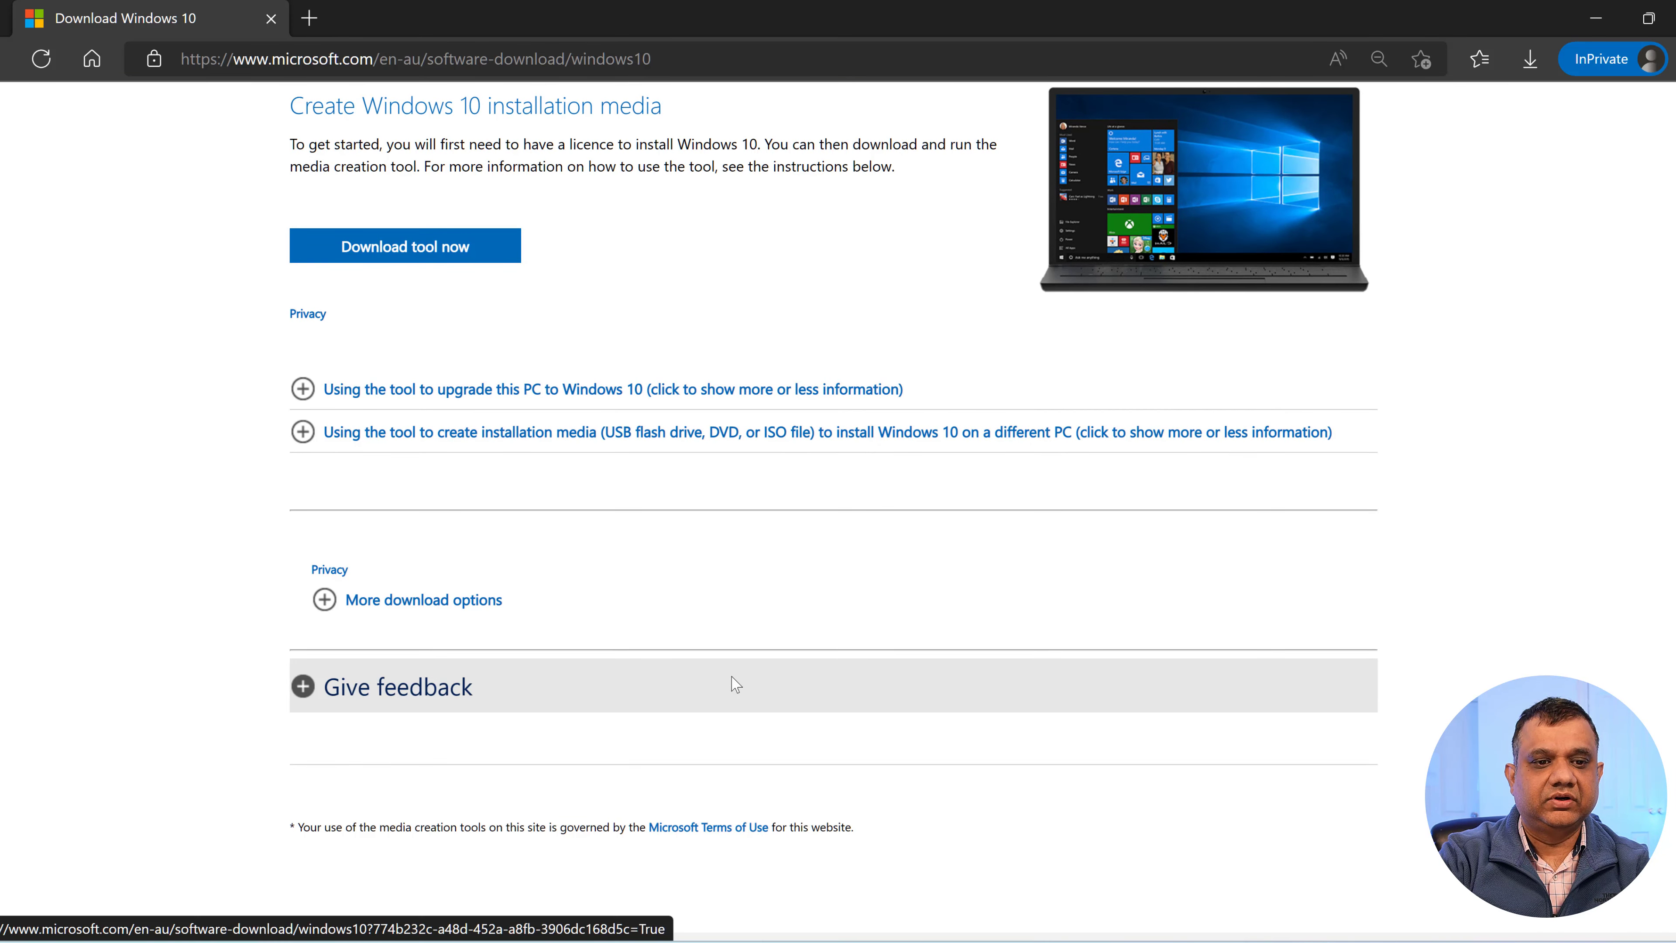
scroll(730, 684, "up", 1)
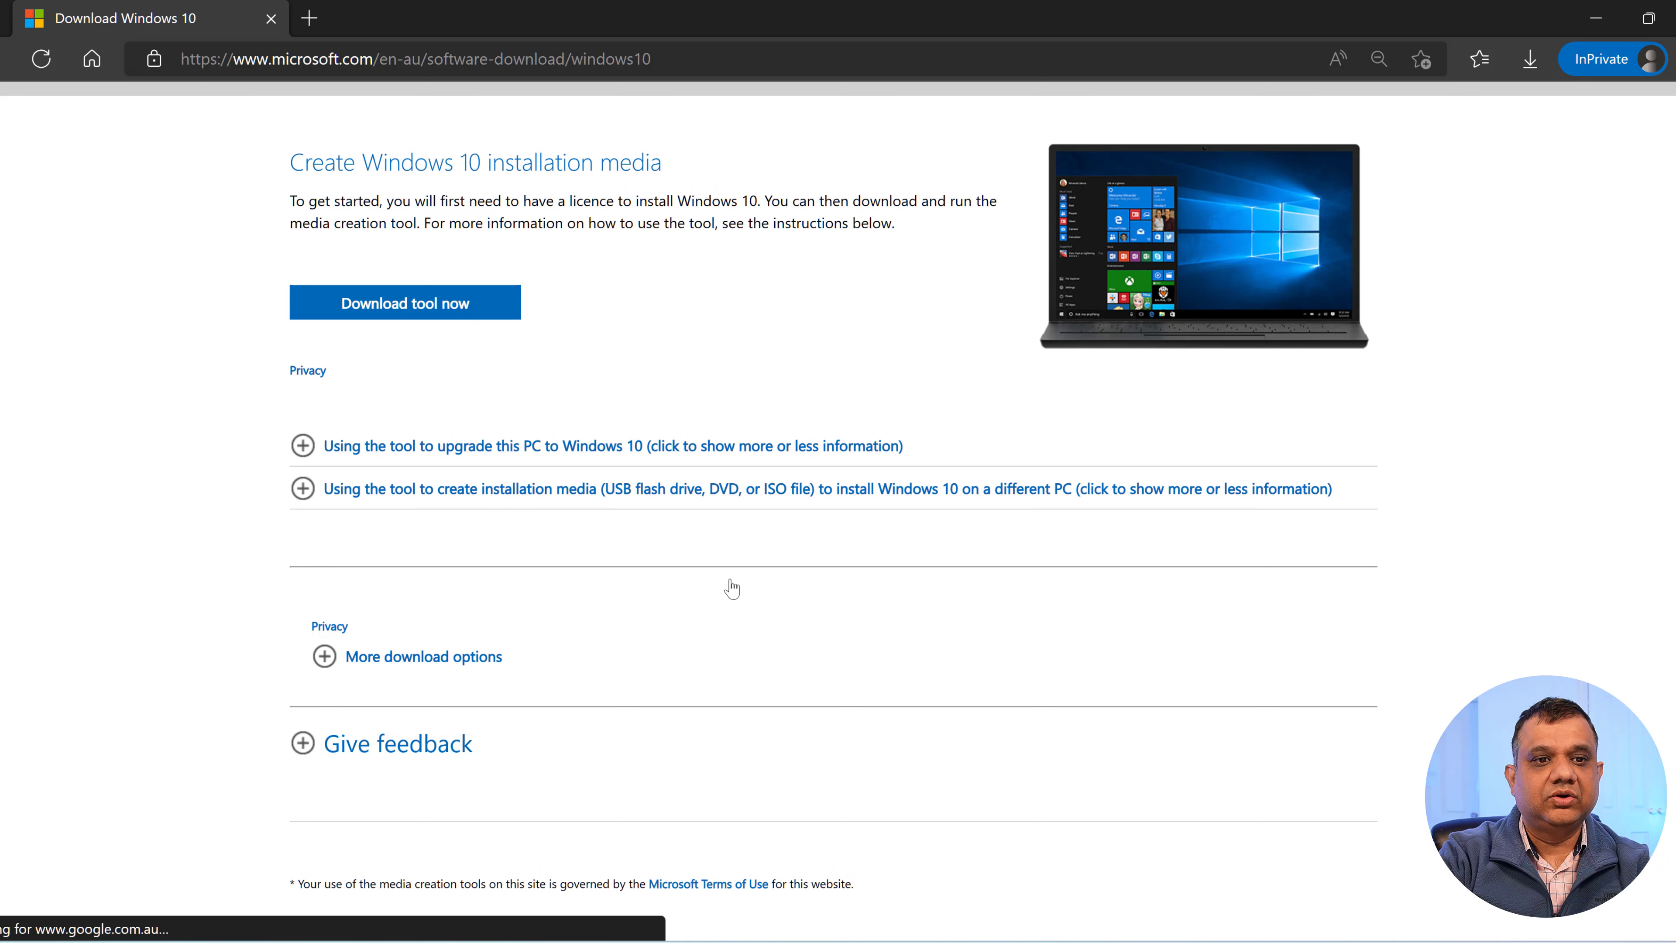
scroll(732, 590, "up", 1)
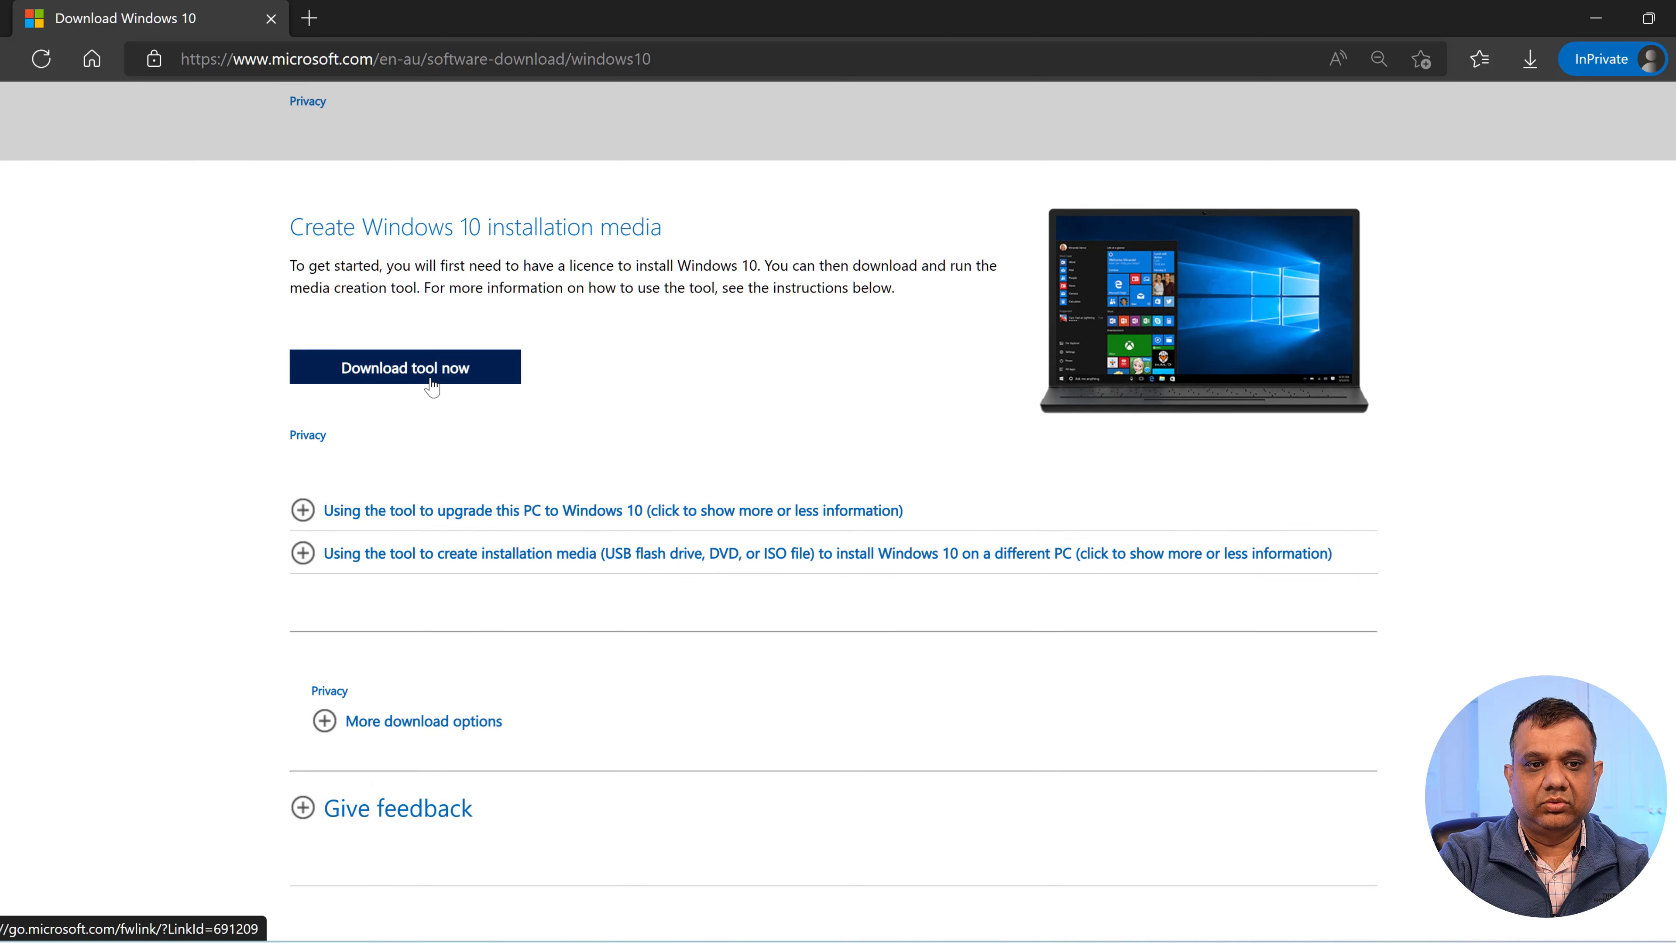
left_click(432, 386)
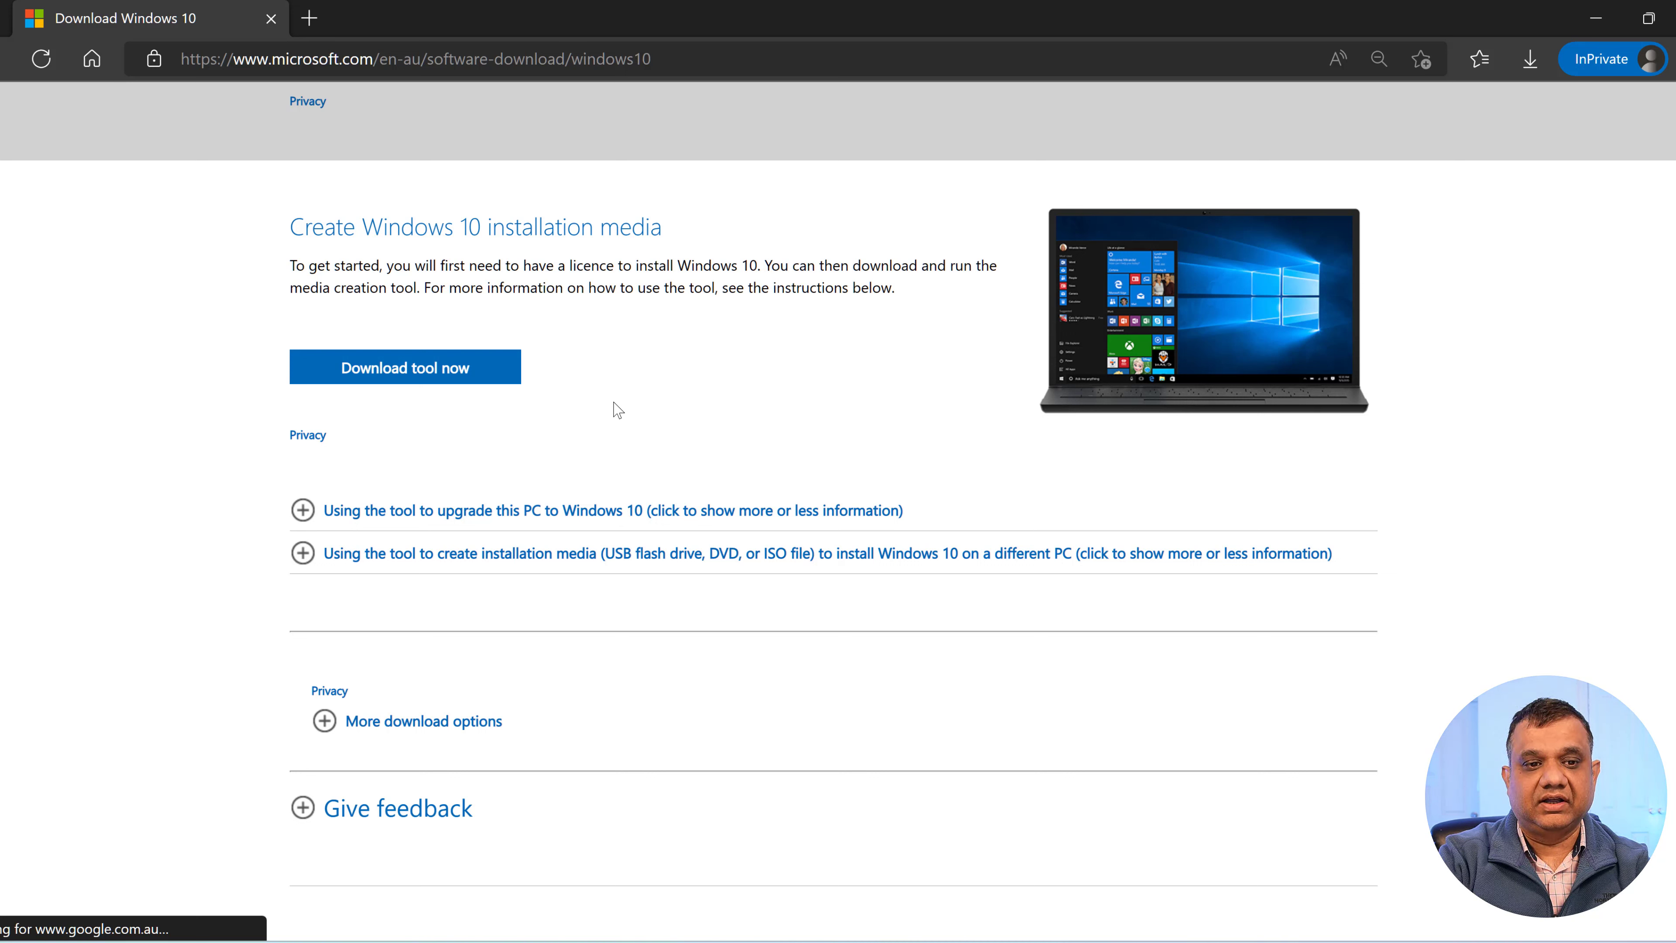
left_click(446, 387)
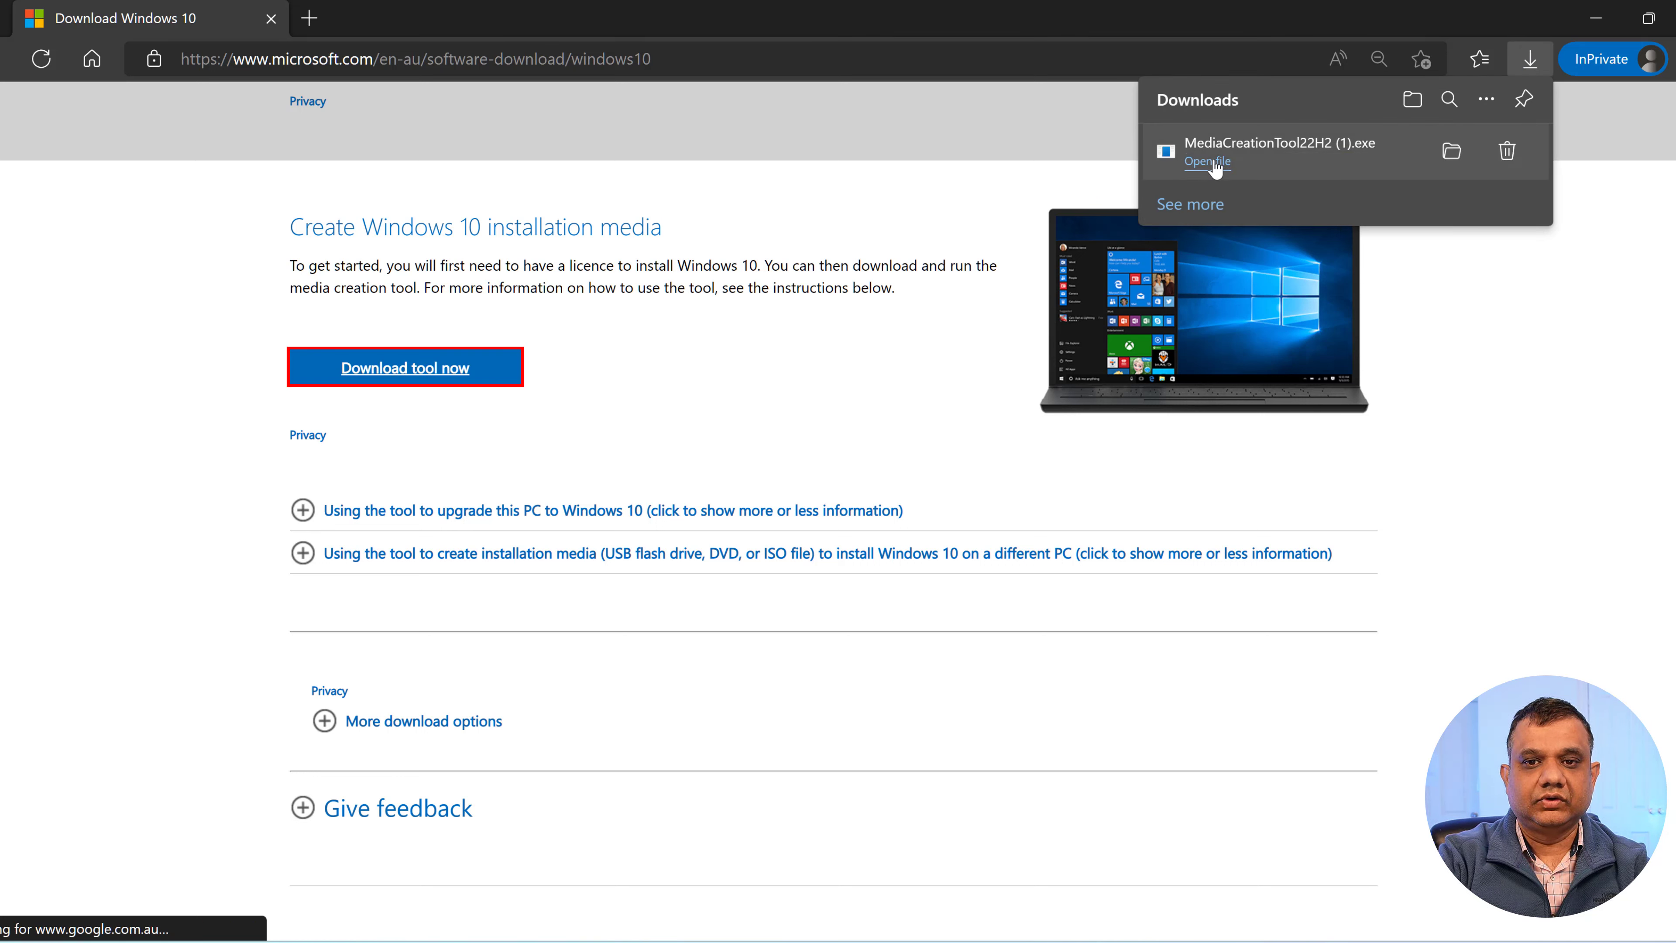
Step: Run MediaCreationTool22H2, accept the licence terms, and choose to create installation media for another PC with the recommended language, edition and architecture
left_click(1207, 162)
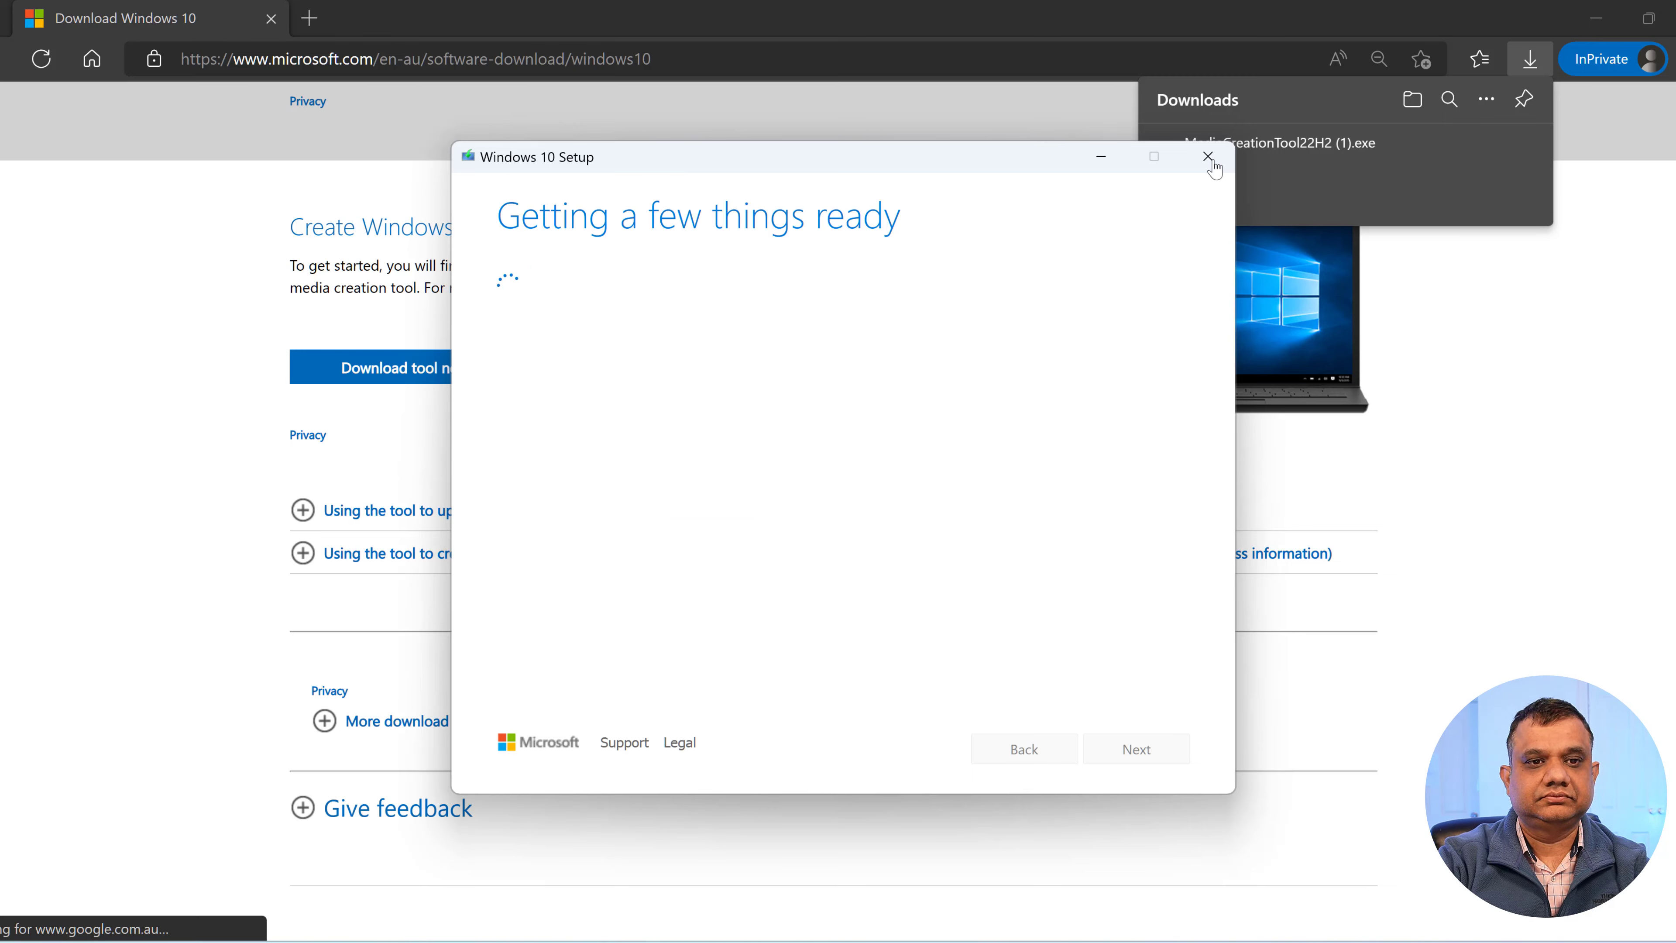
left_click(1136, 751)
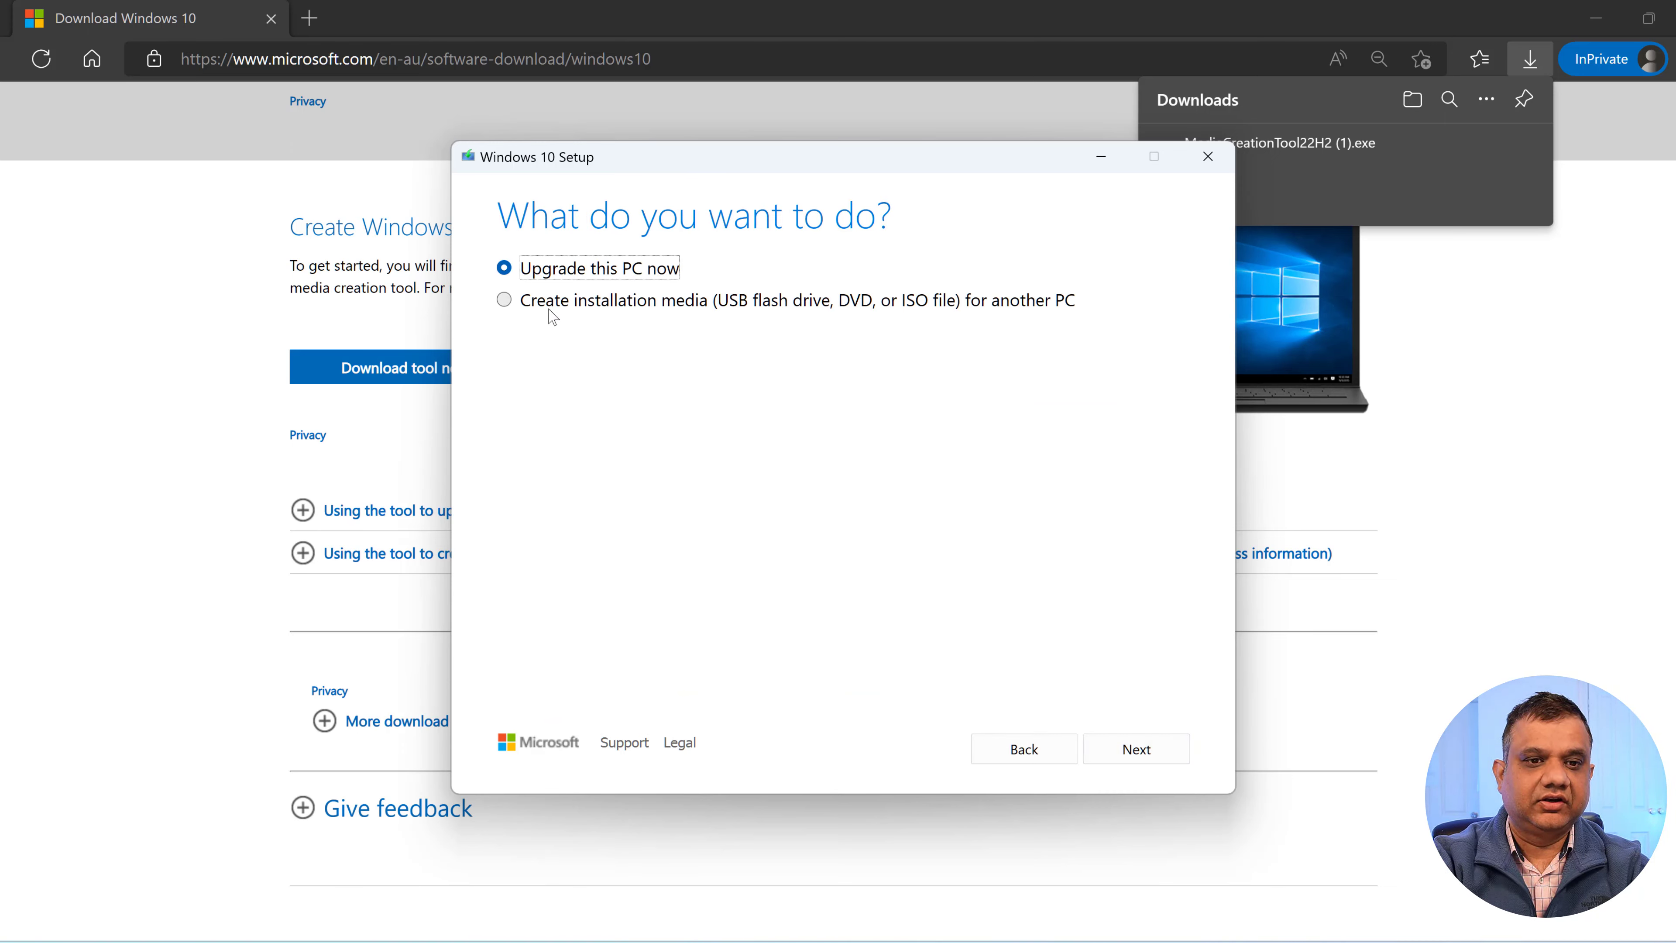
left_click(504, 300)
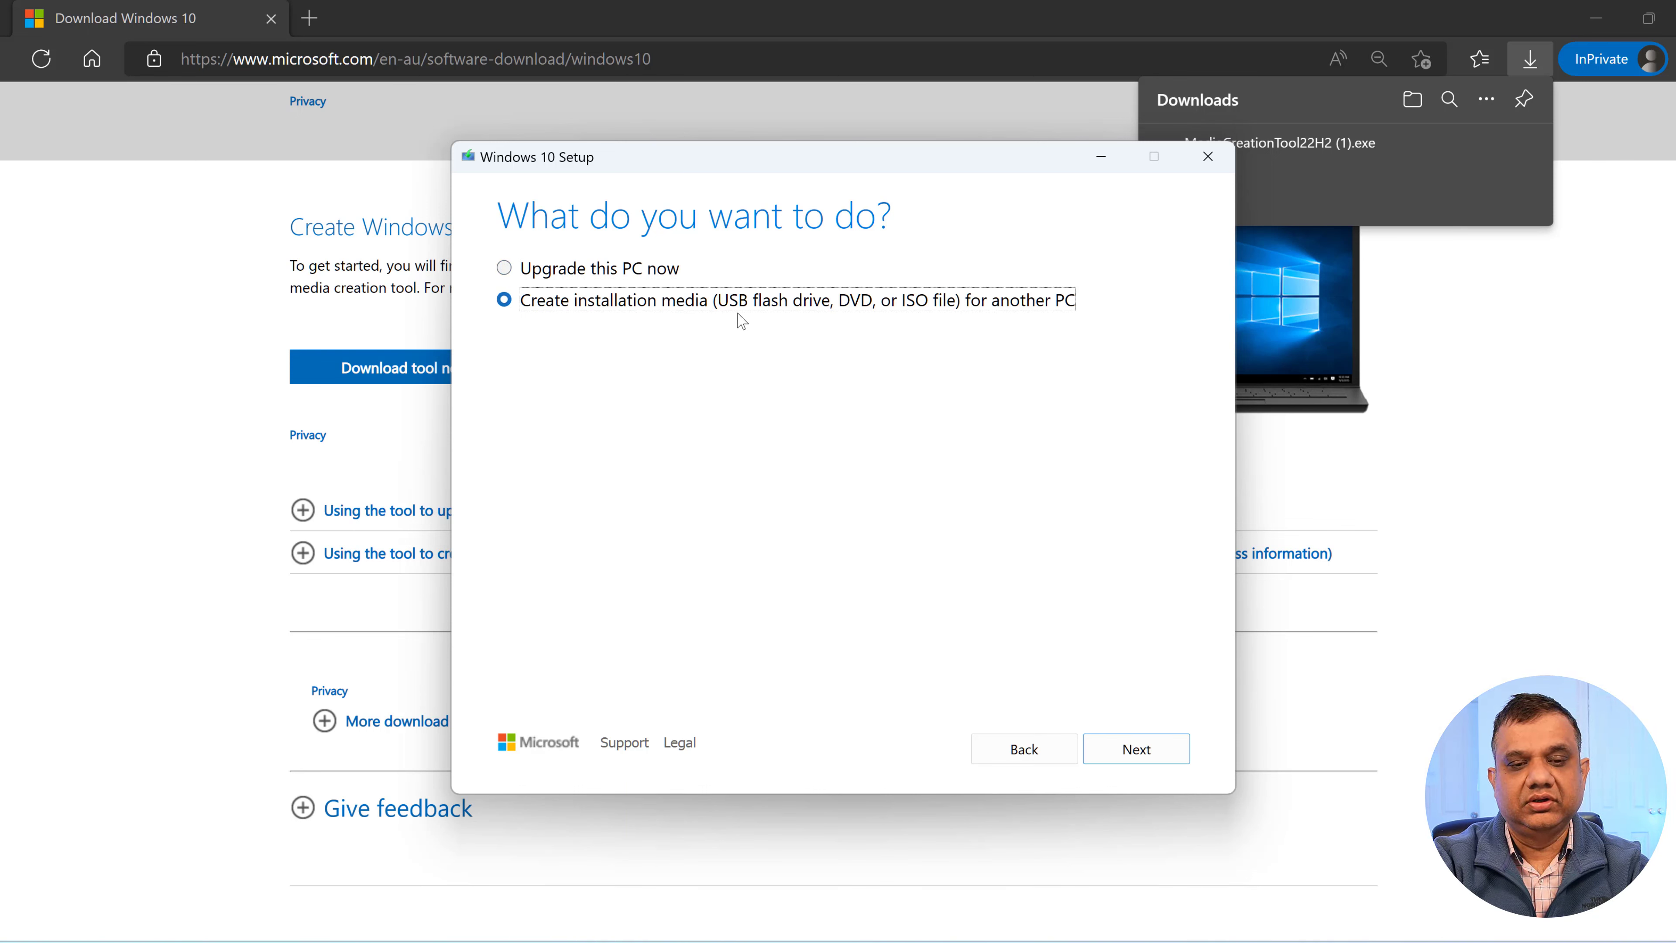
left_click(1153, 757)
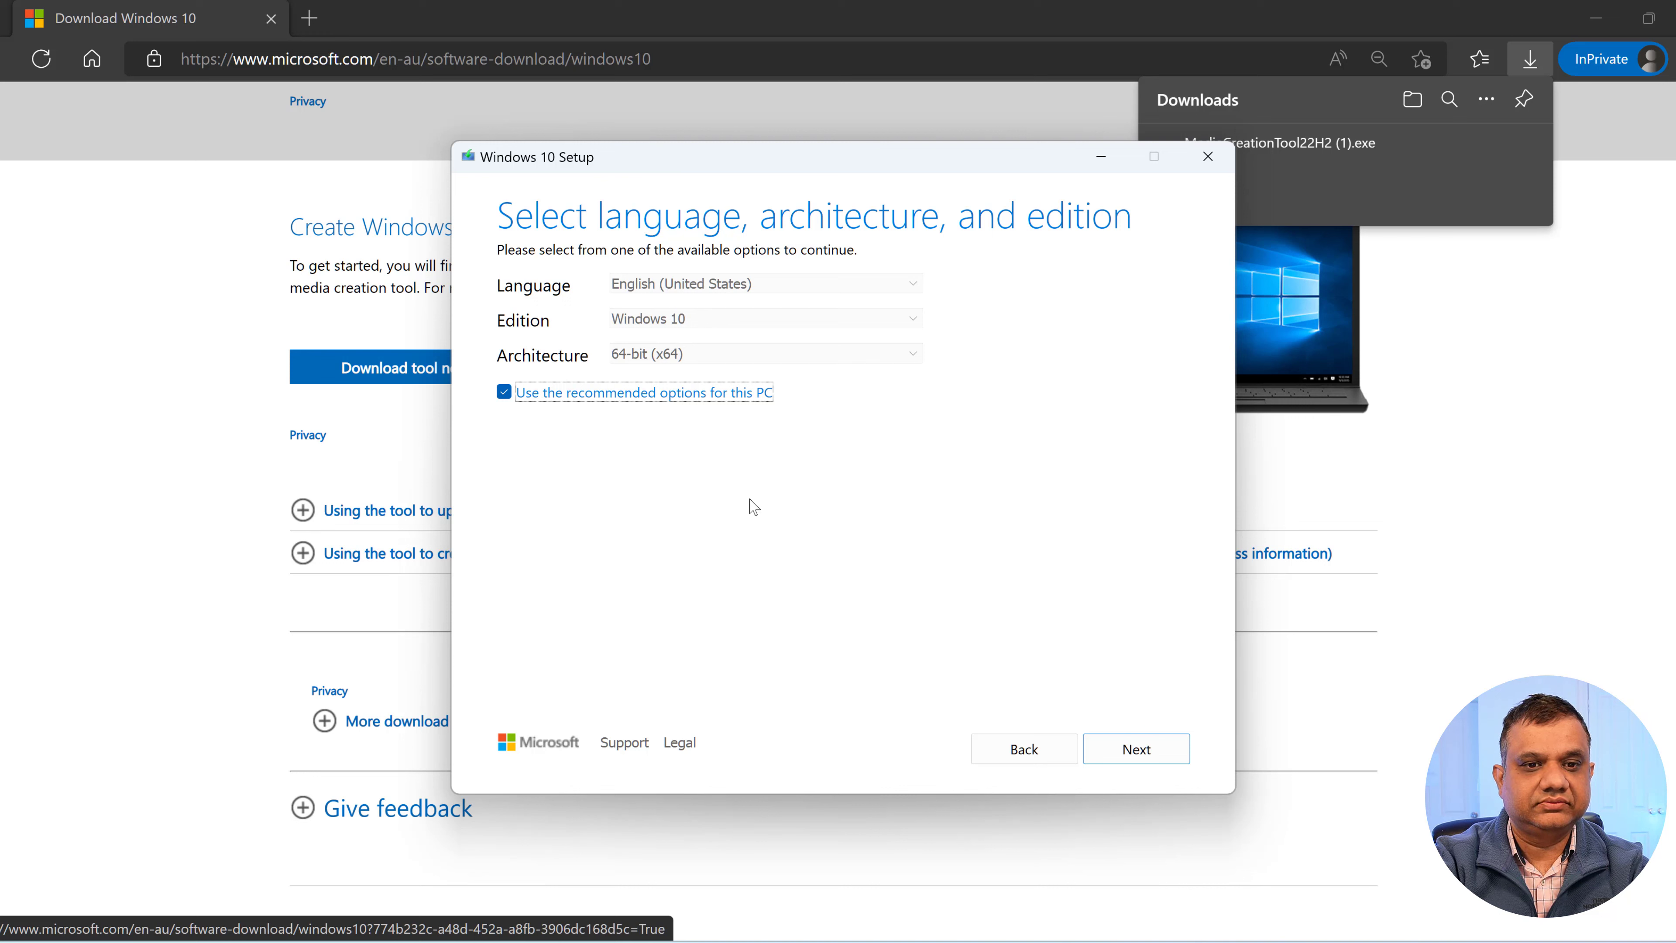
left_click(1113, 757)
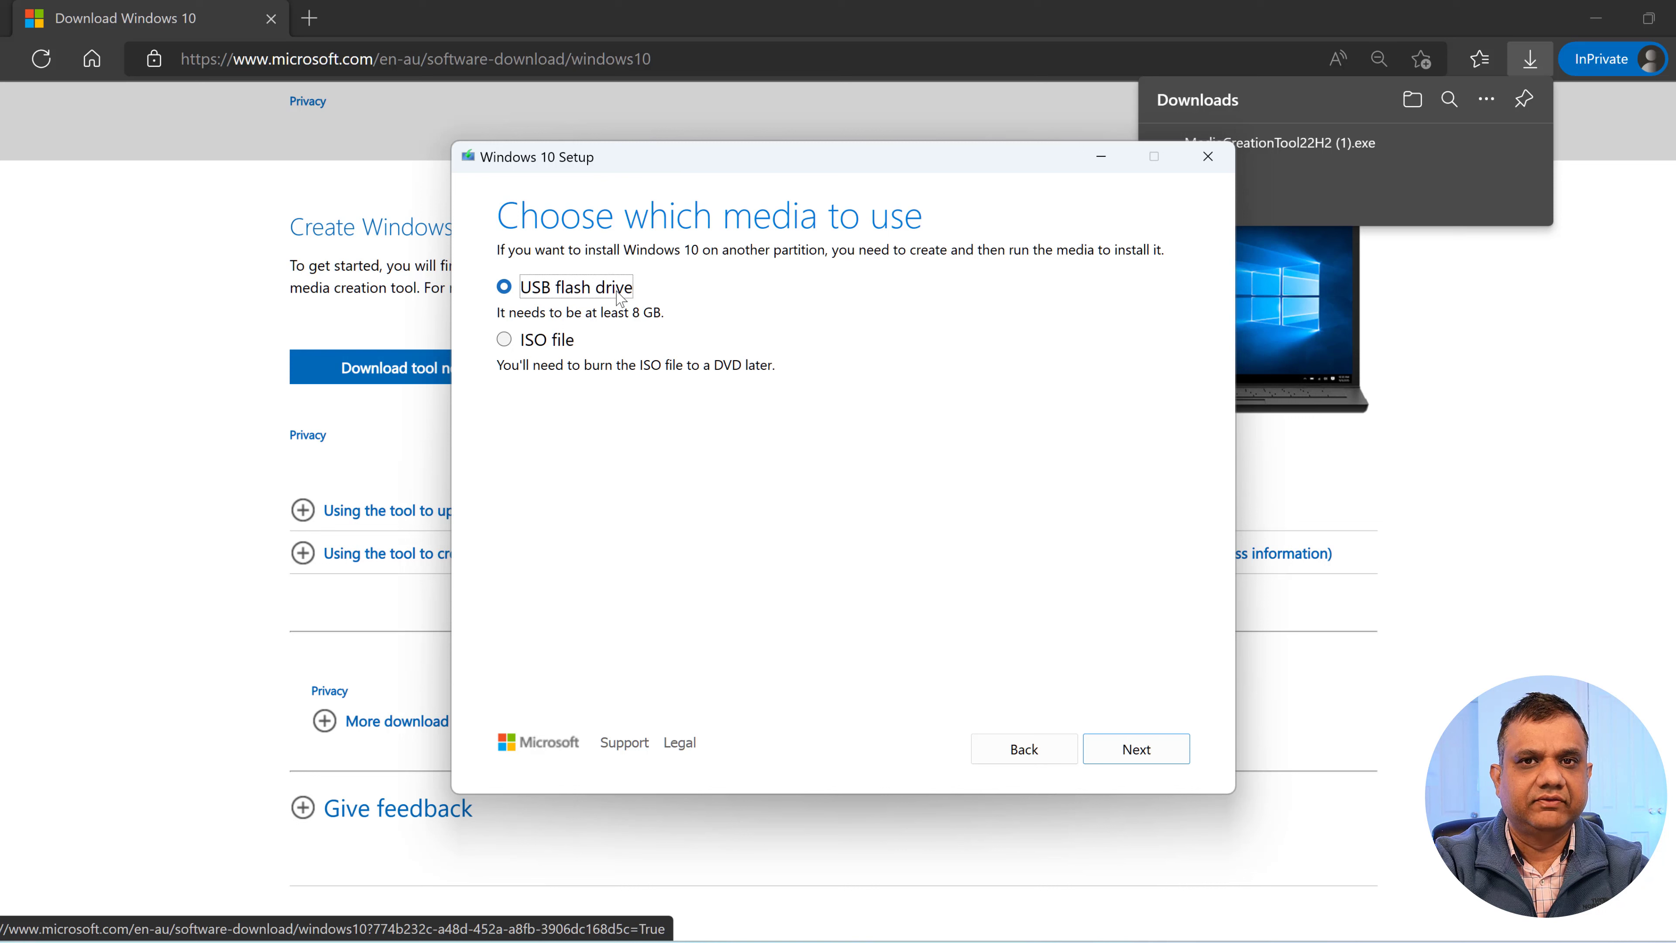
Step: Choose ISO file as the media type and save it as Windows10 in the ISO folder on New Volume (D:)
left_click(504, 339)
left_click(1106, 759)
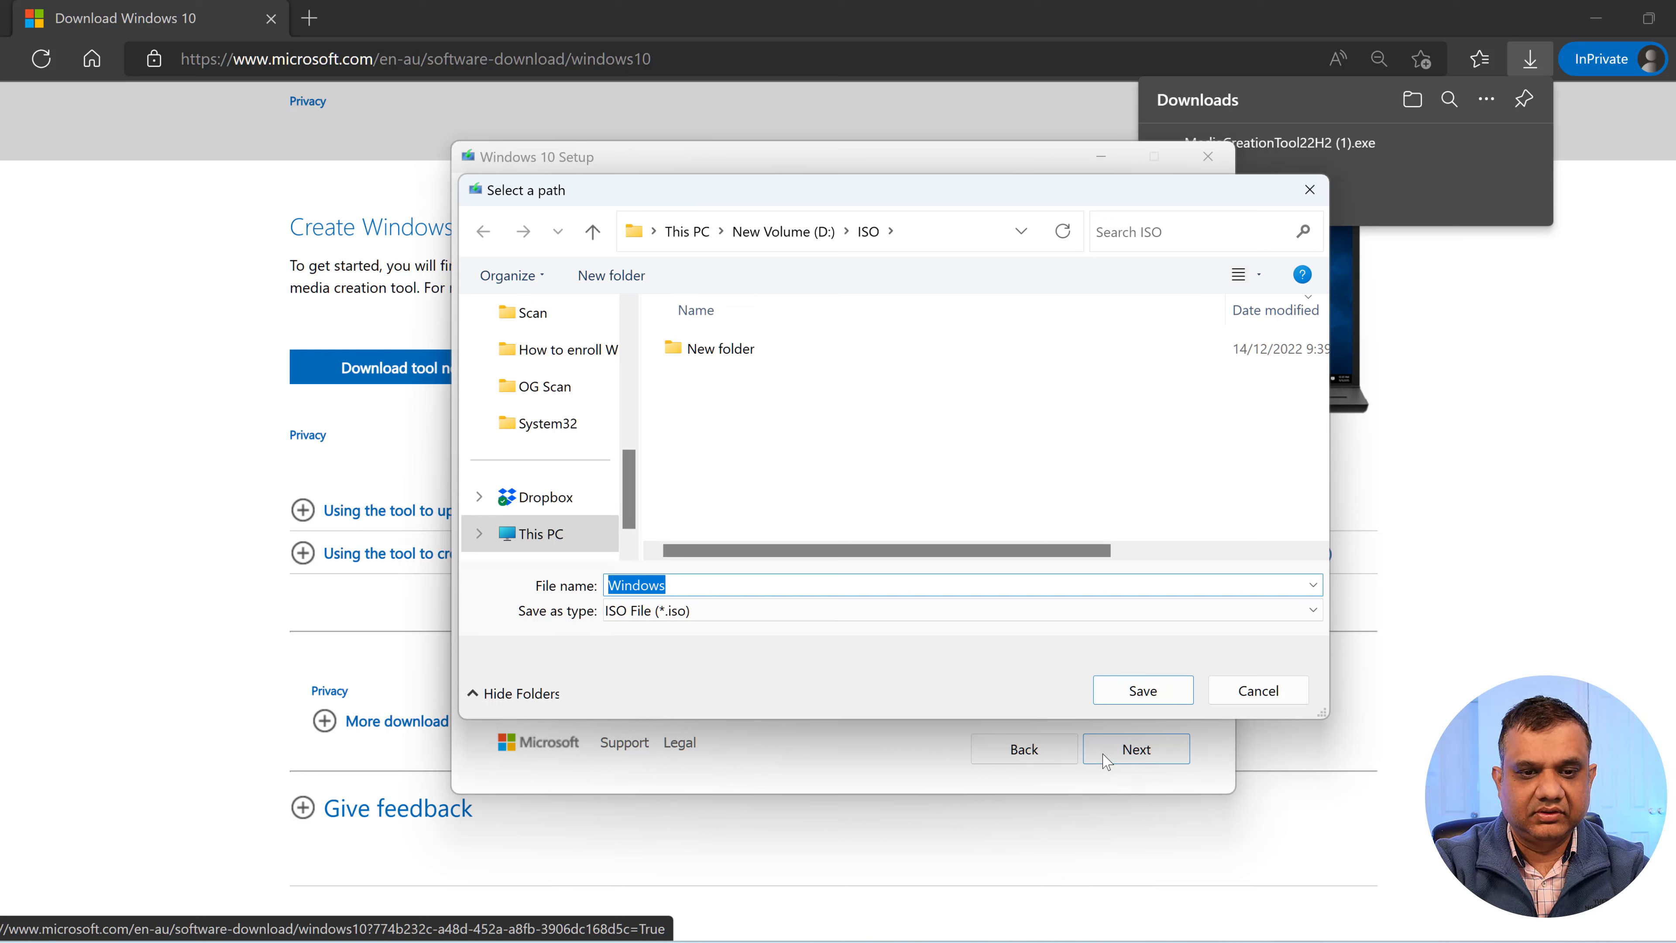
key("Right")
type("10")
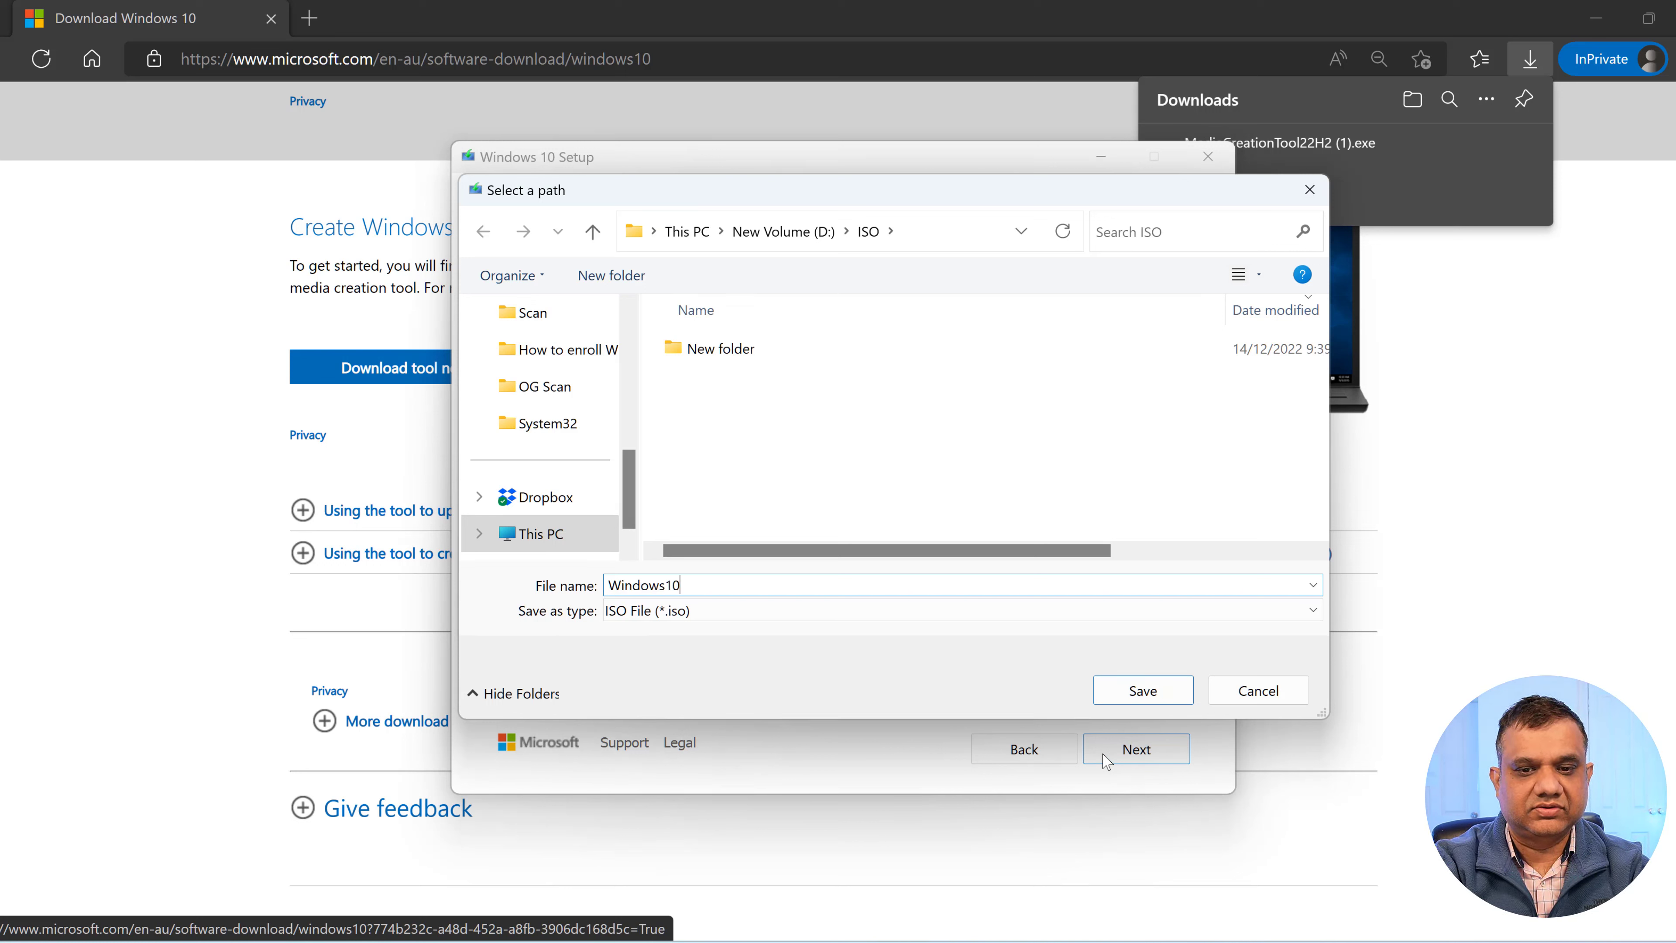
left_click(1164, 693)
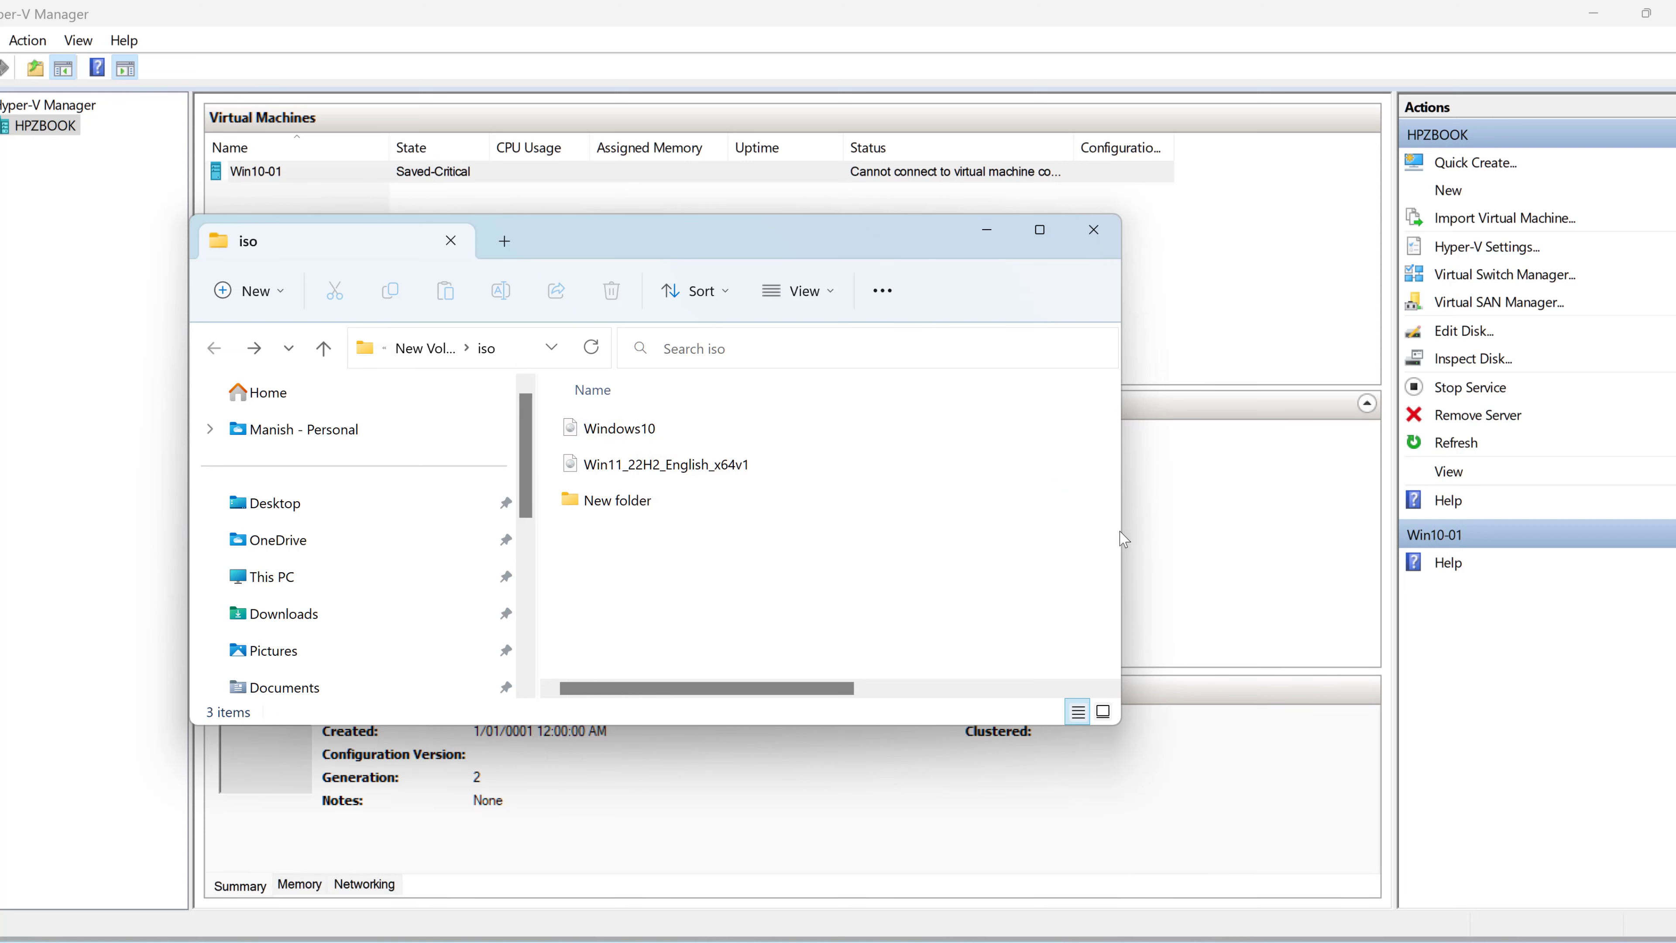
Step: Check the file sizes of the Windows 10 and Windows 11 images in D:\iso and return to Hyper-V Manager
left_click_drag(1123, 539, 1616, 528)
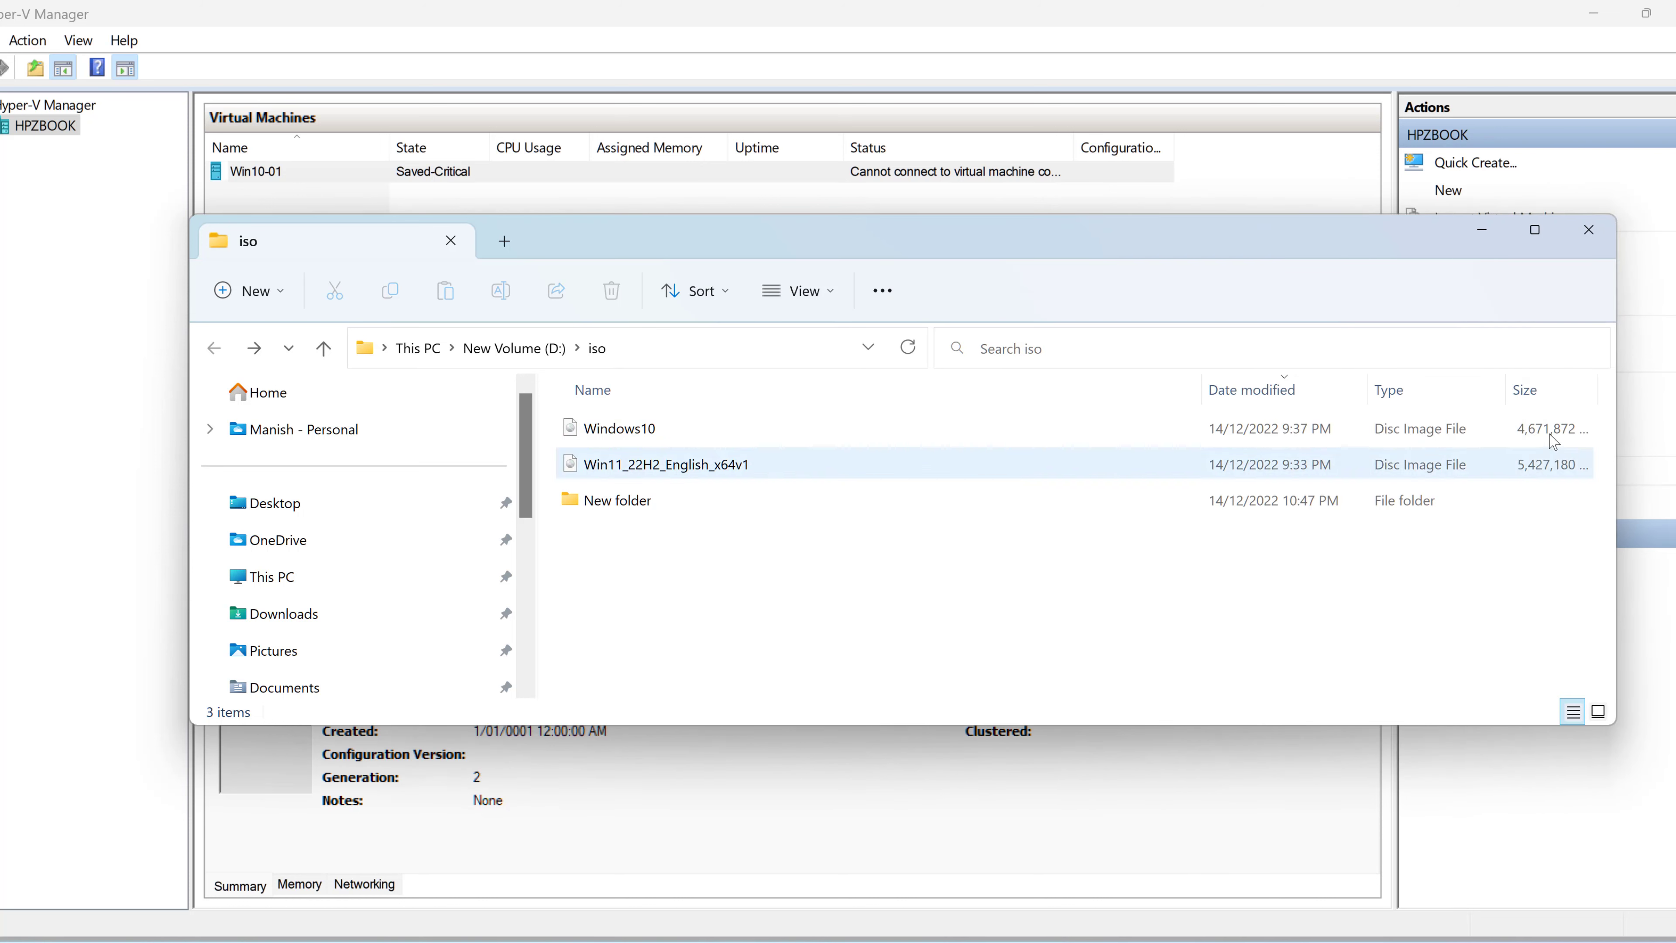
left_click(1526, 433)
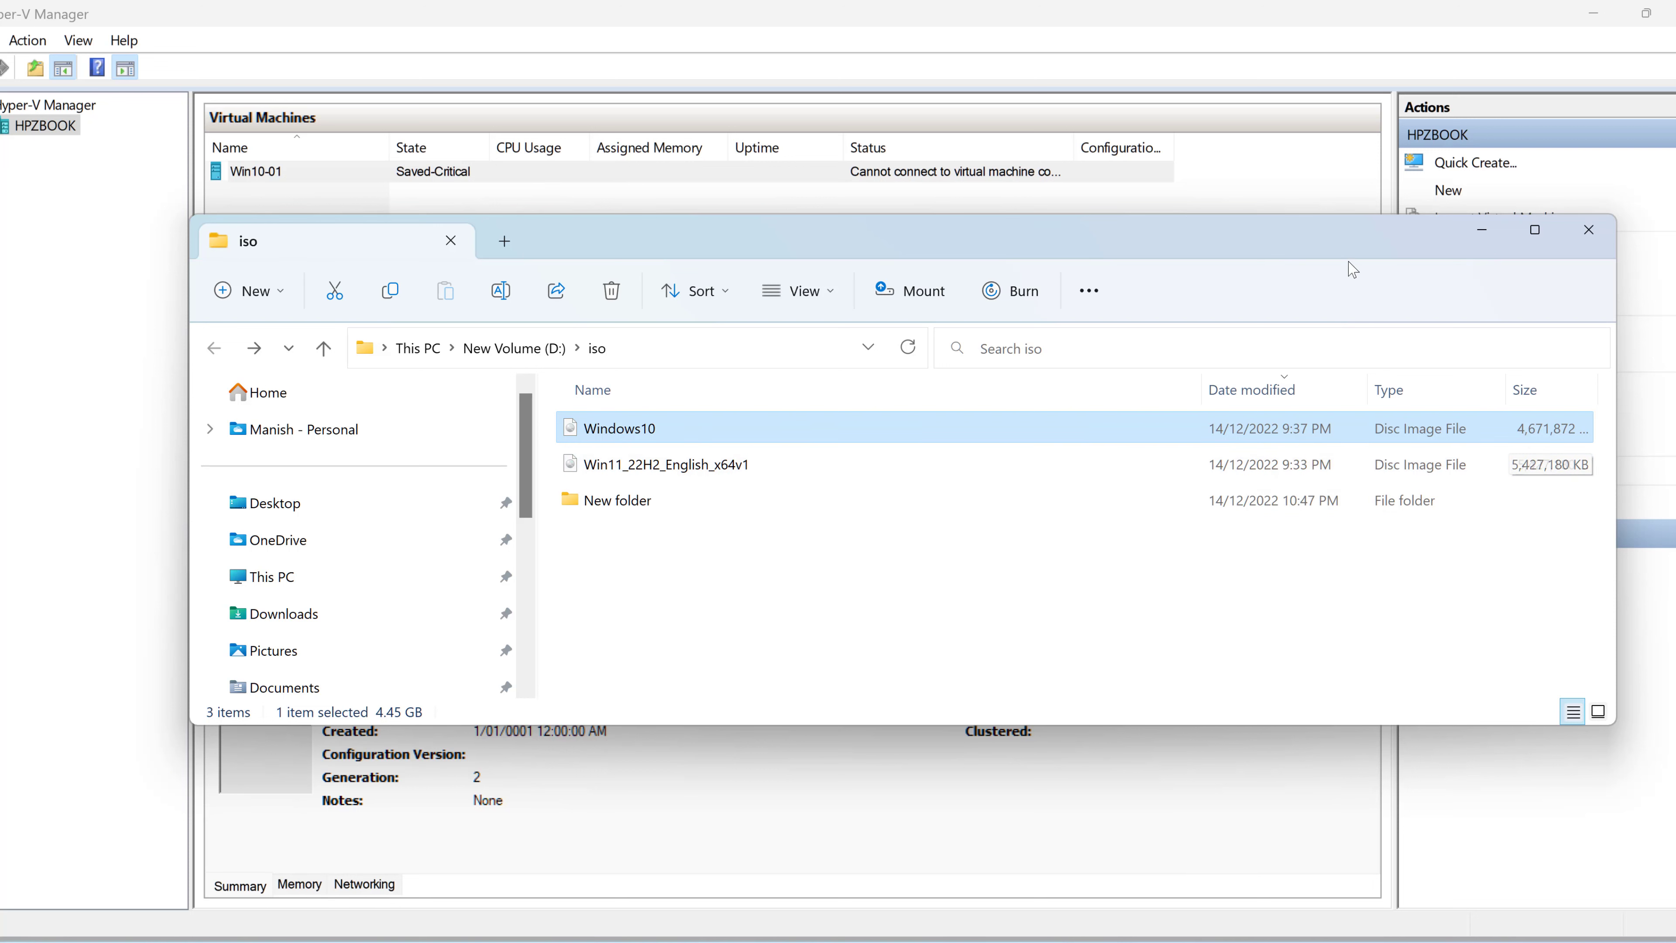
left_click(517, 37)
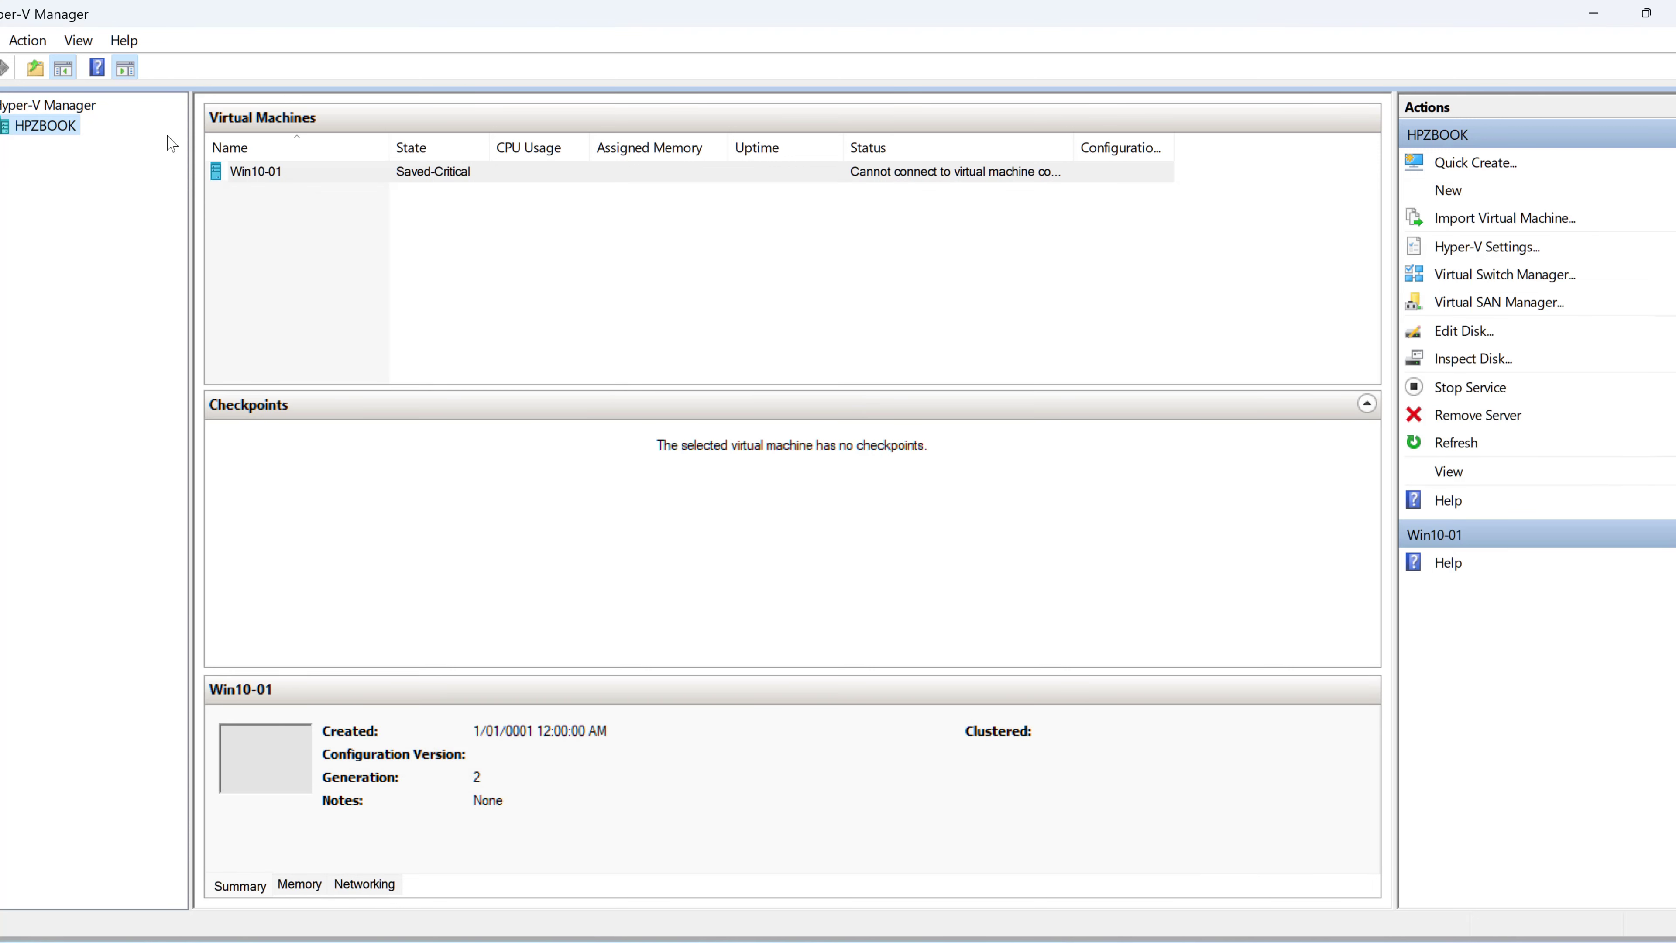
Step: Start a new virtual machine on the HPZBOOK host, name it Demo-Windows11 and keep the default storage location
right_click(24, 136)
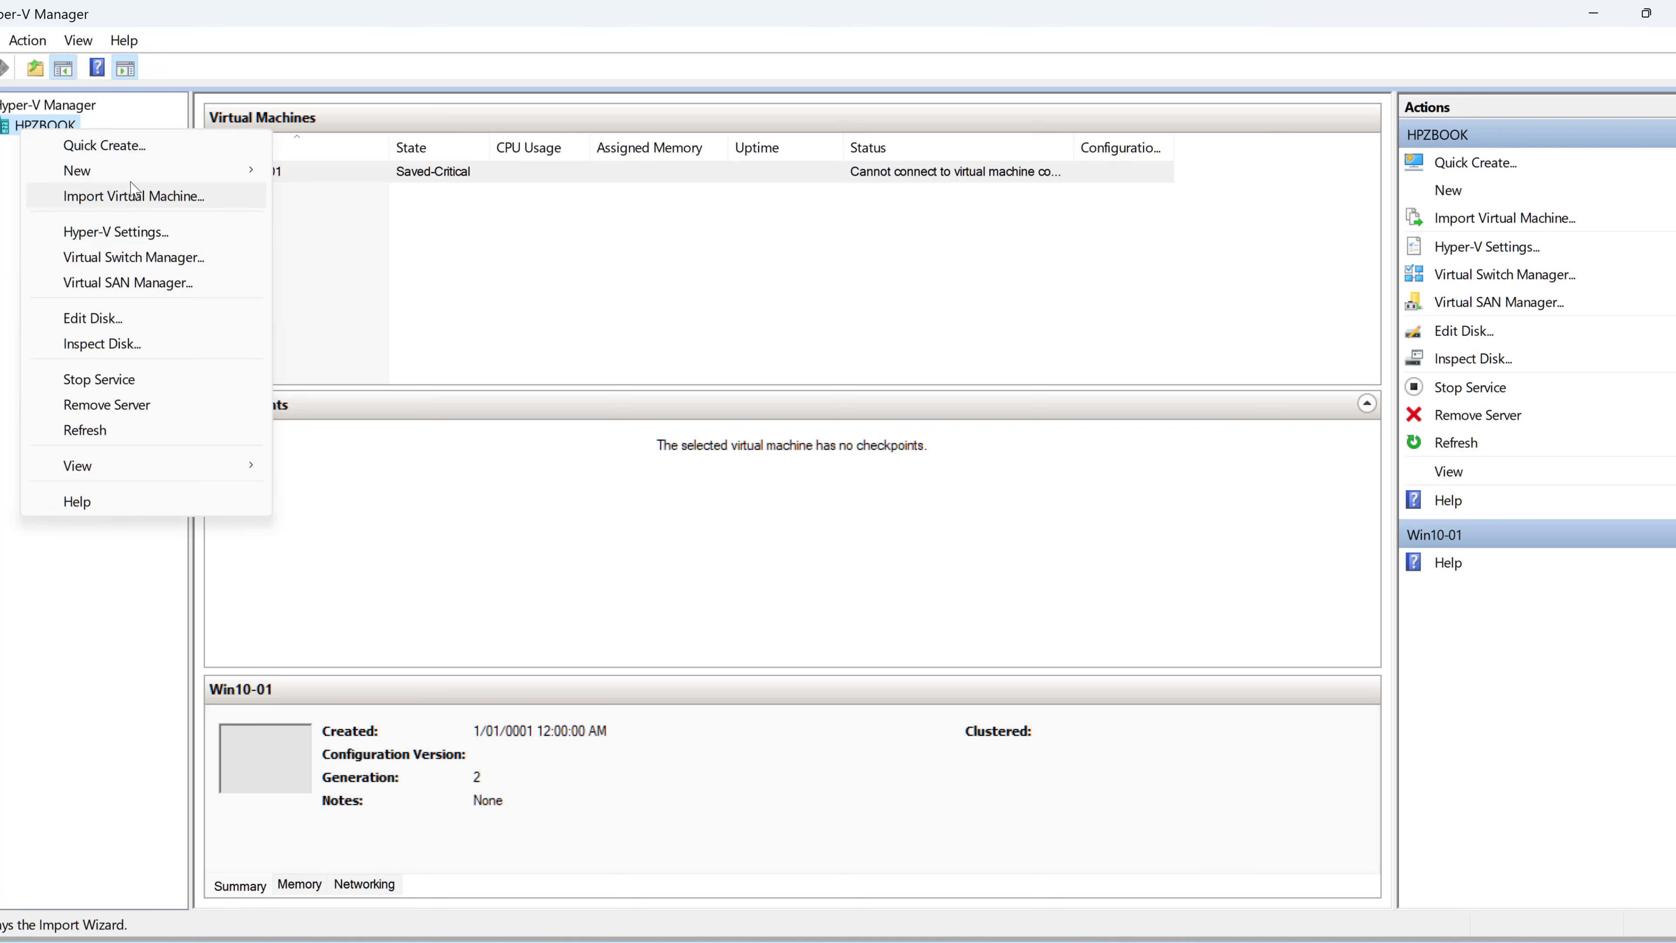
mouse_move(137, 175)
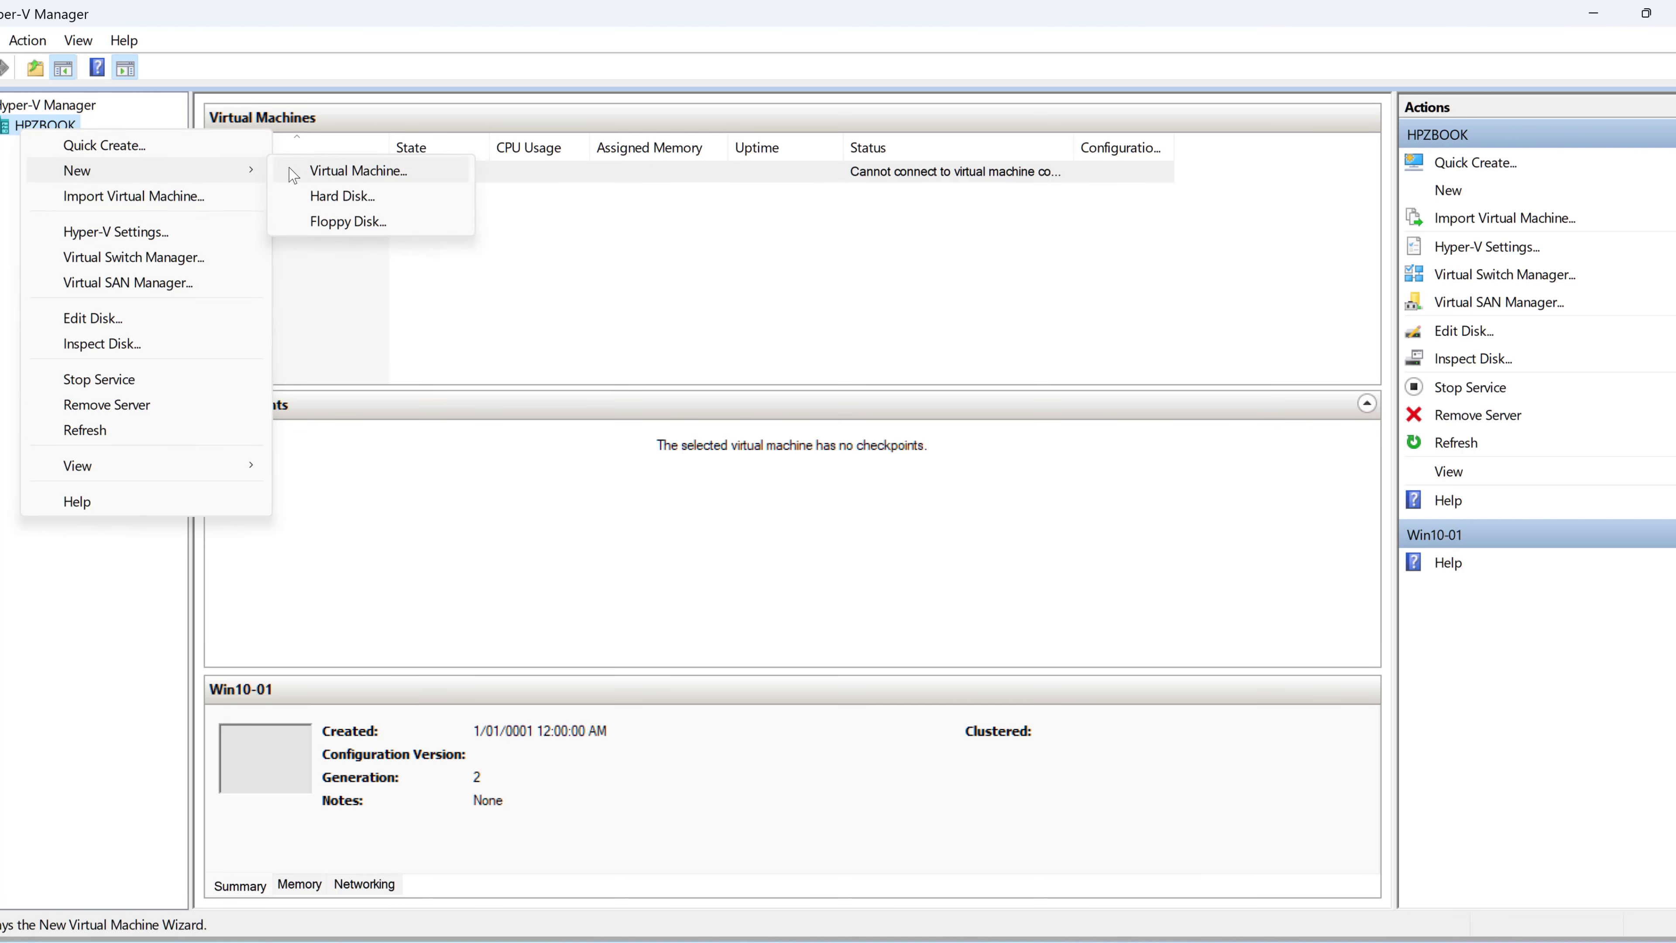
left_click(318, 170)
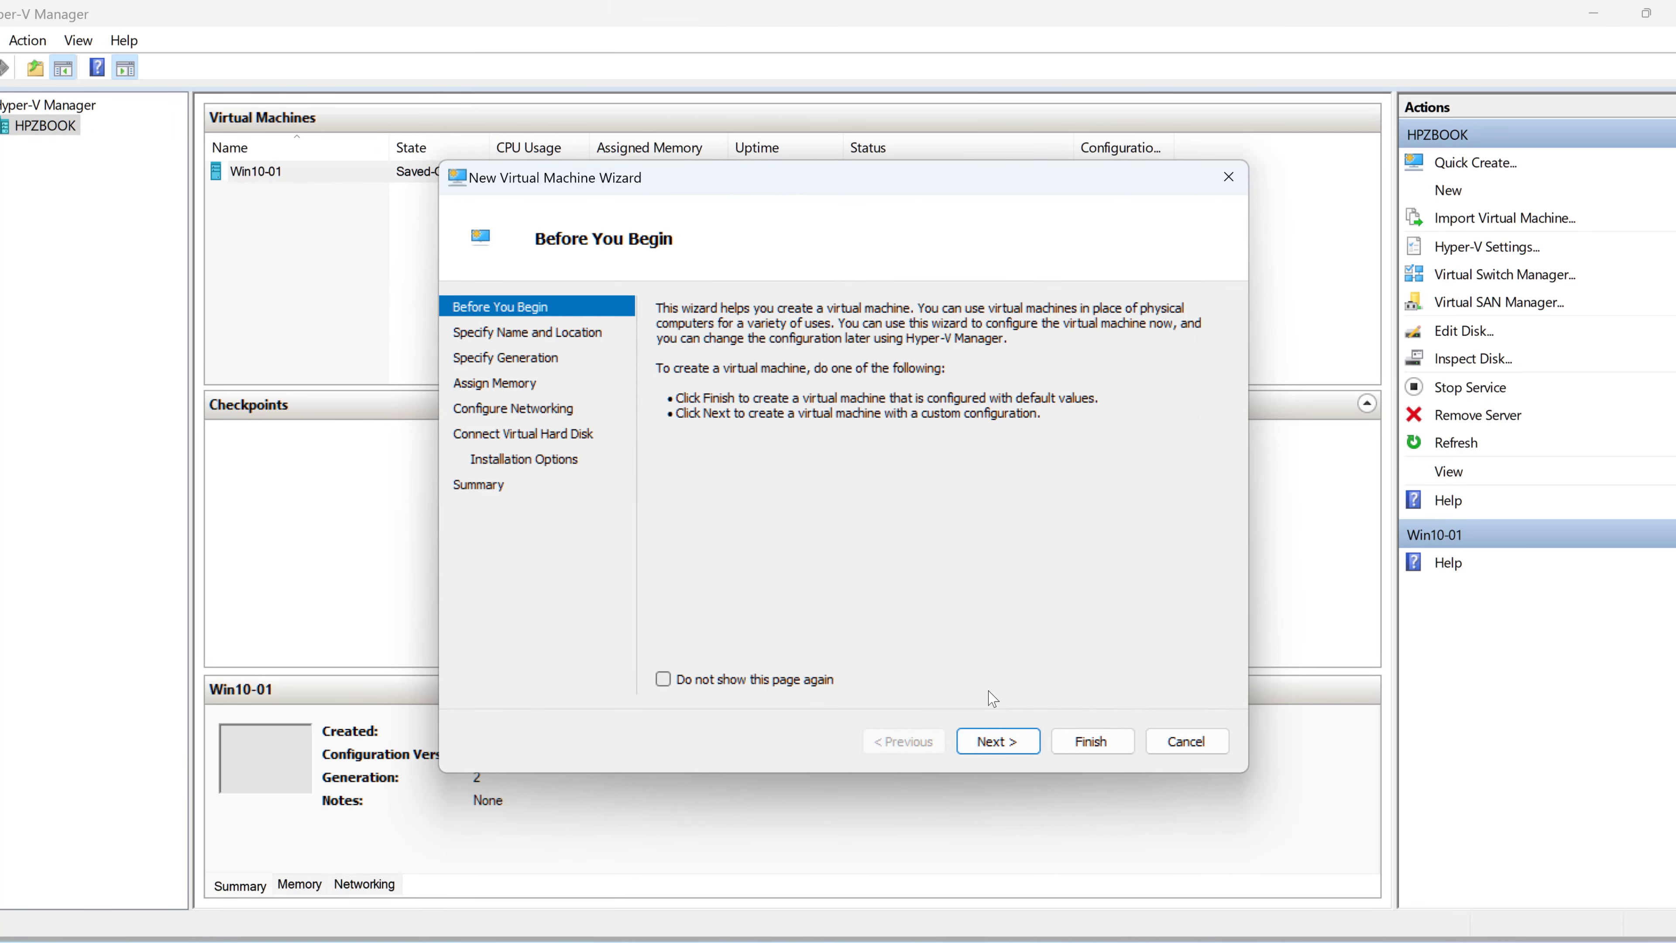
left_click(988, 742)
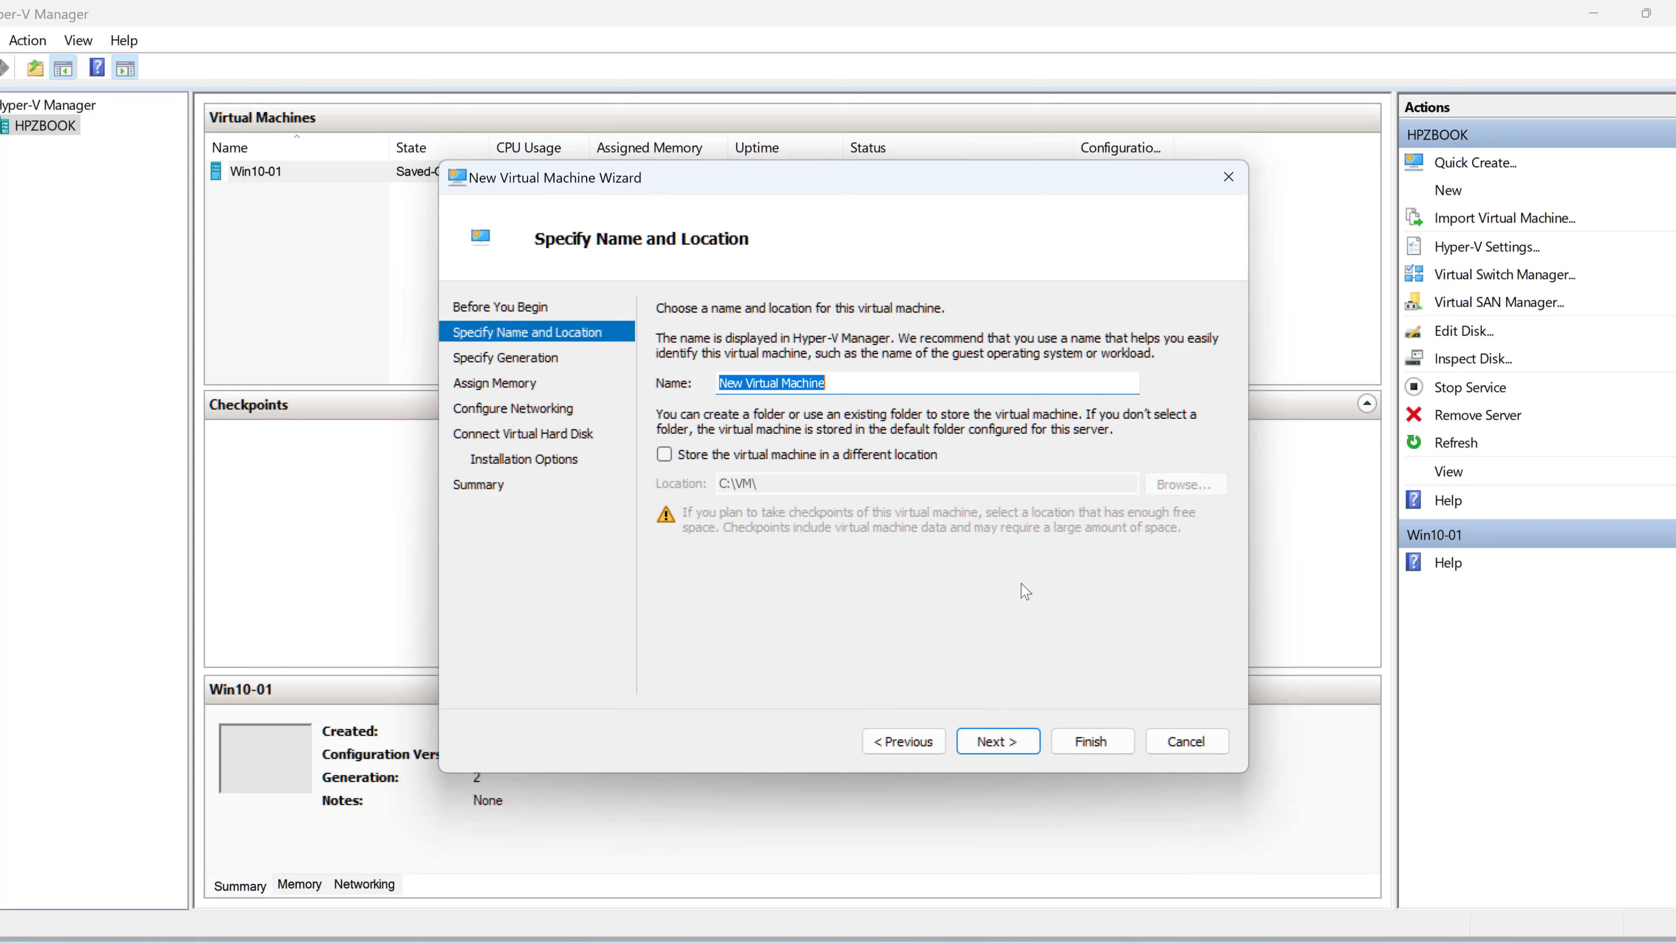
type("De")
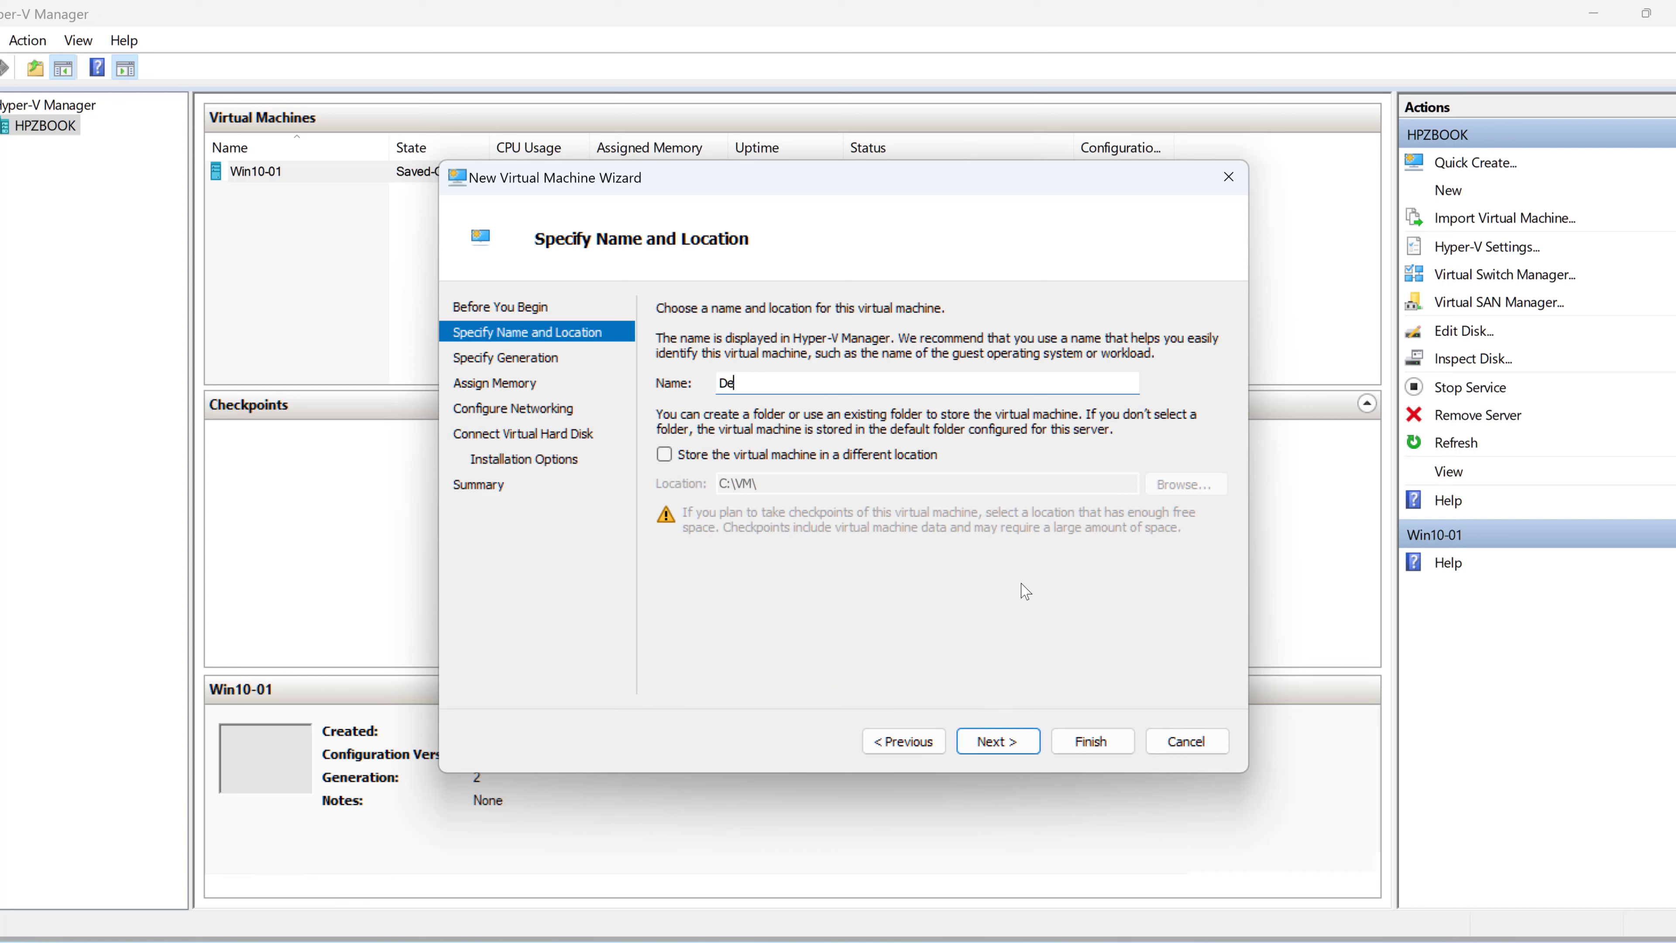
type("mo-Windows11")
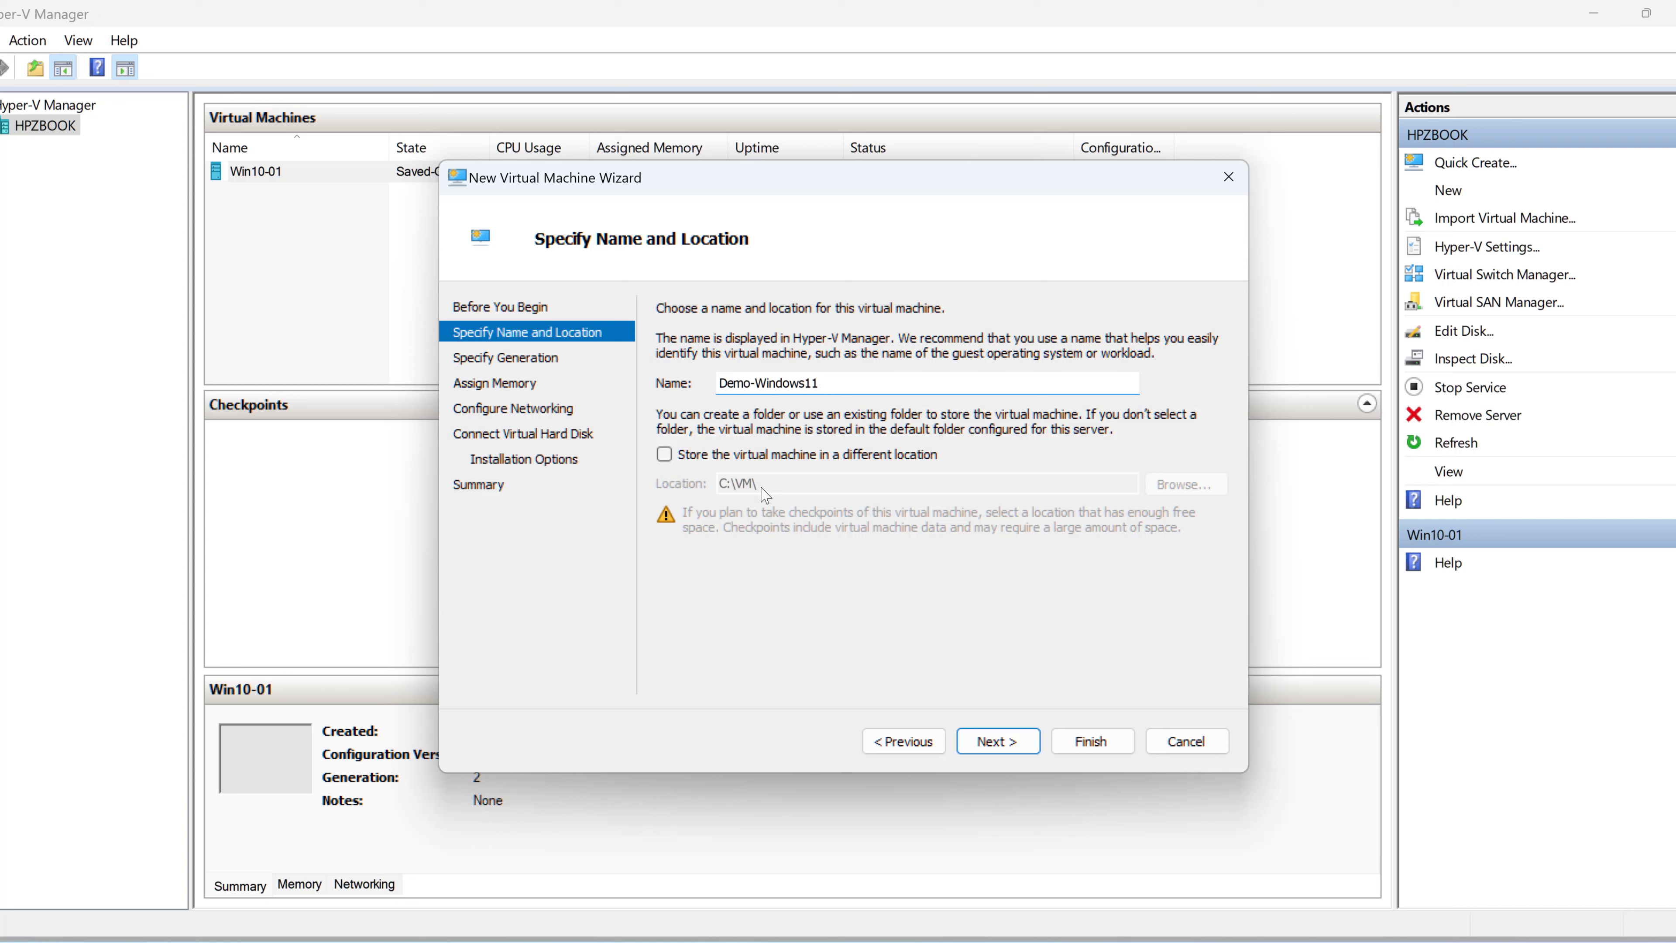
left_click(664, 455)
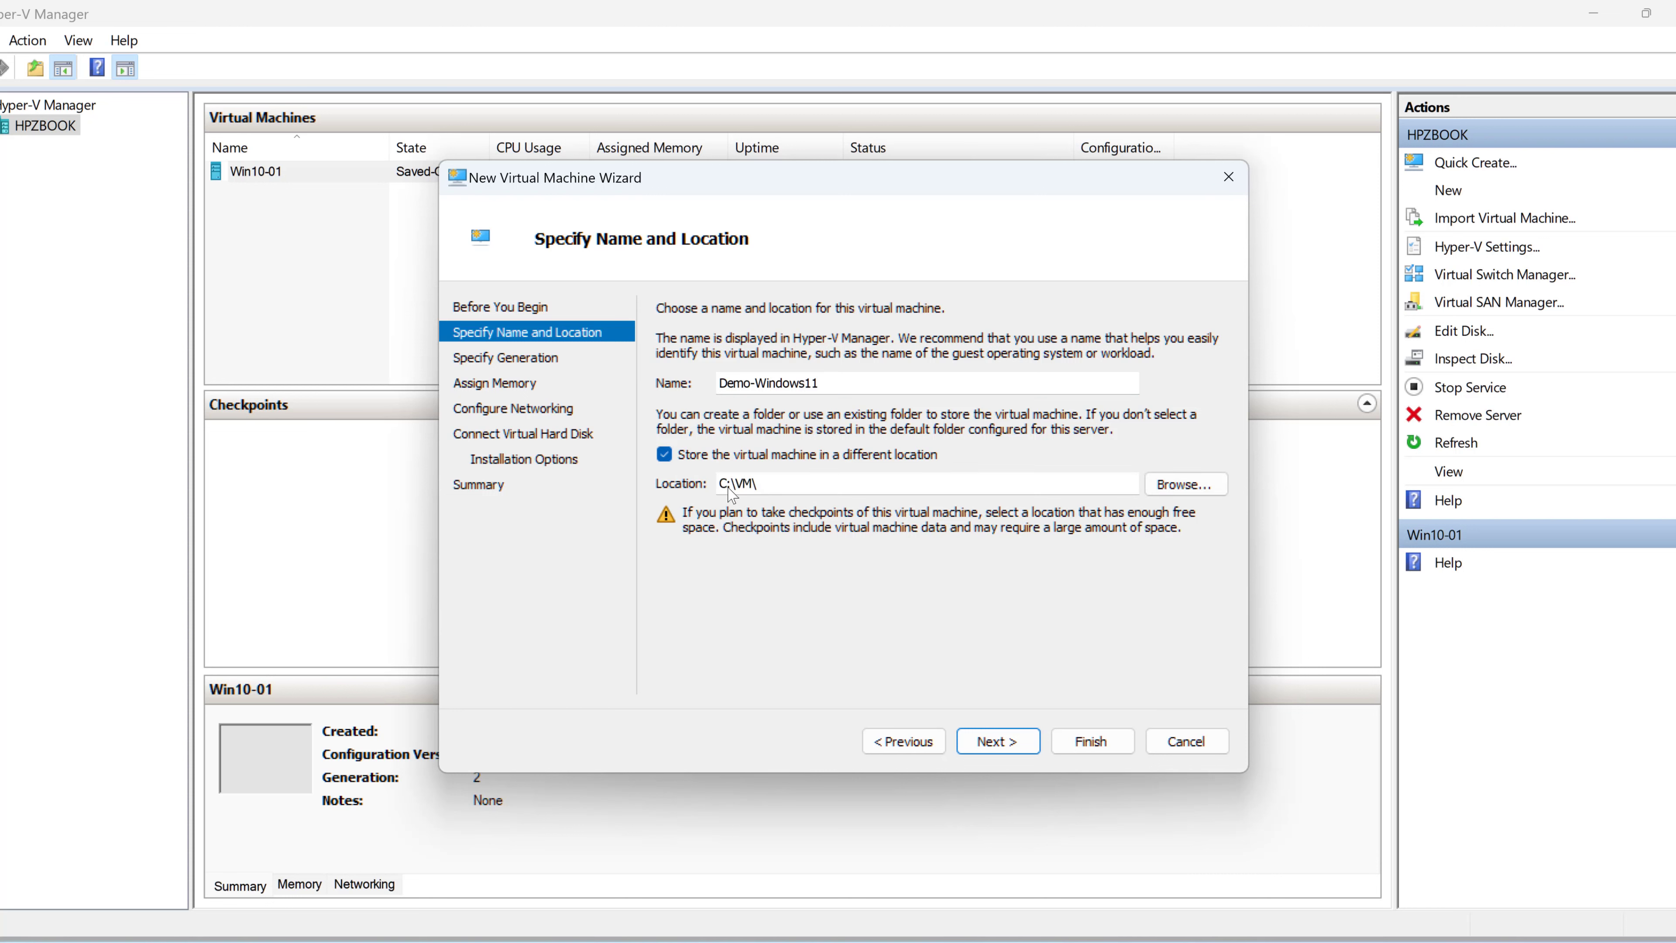
left_click(664, 455)
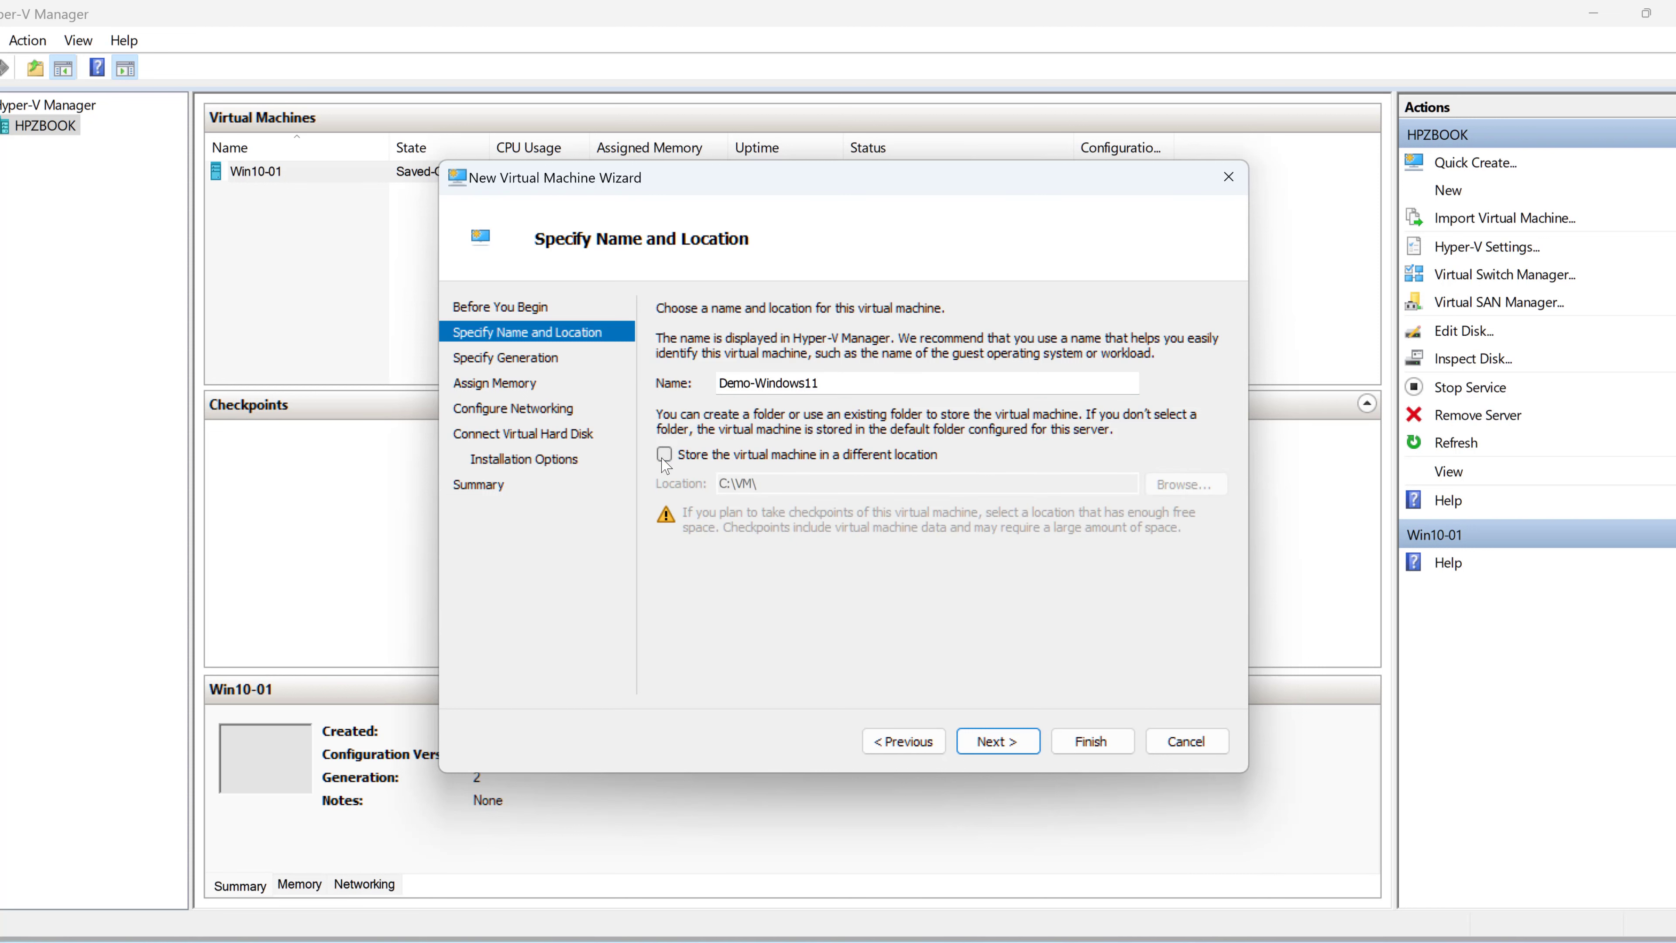
left_click(997, 741)
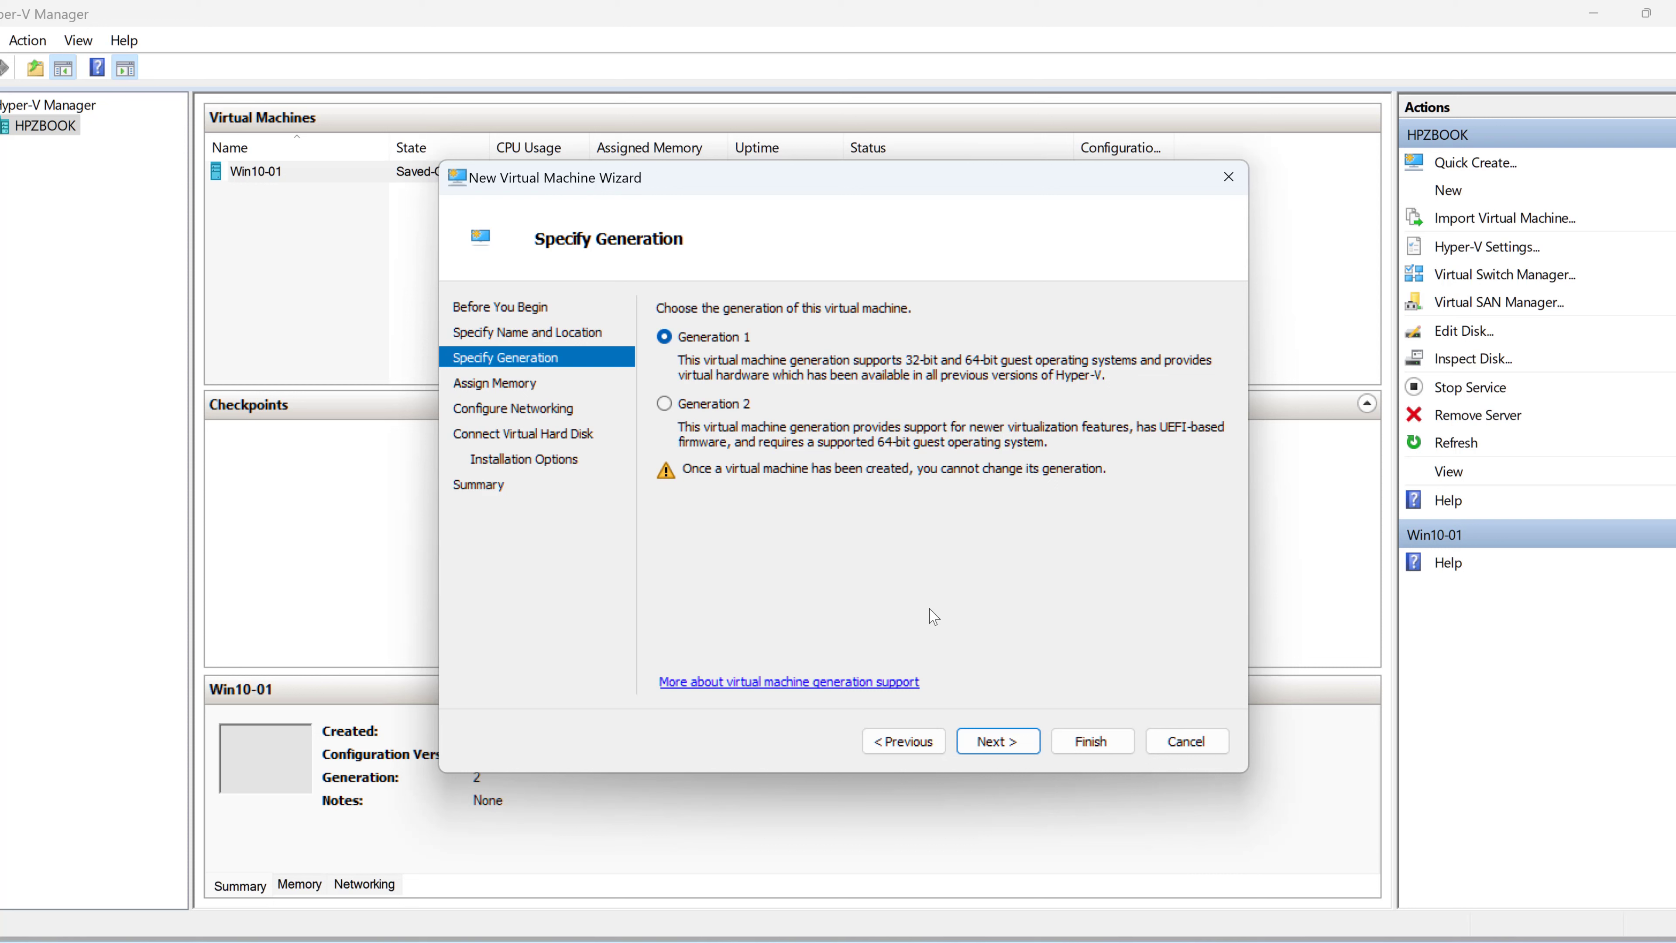
Step: Make the virtual machine Generation 2 and accept 4096 MB startup memory with Dynamic Memory
left_click(666, 406)
left_click(1002, 743)
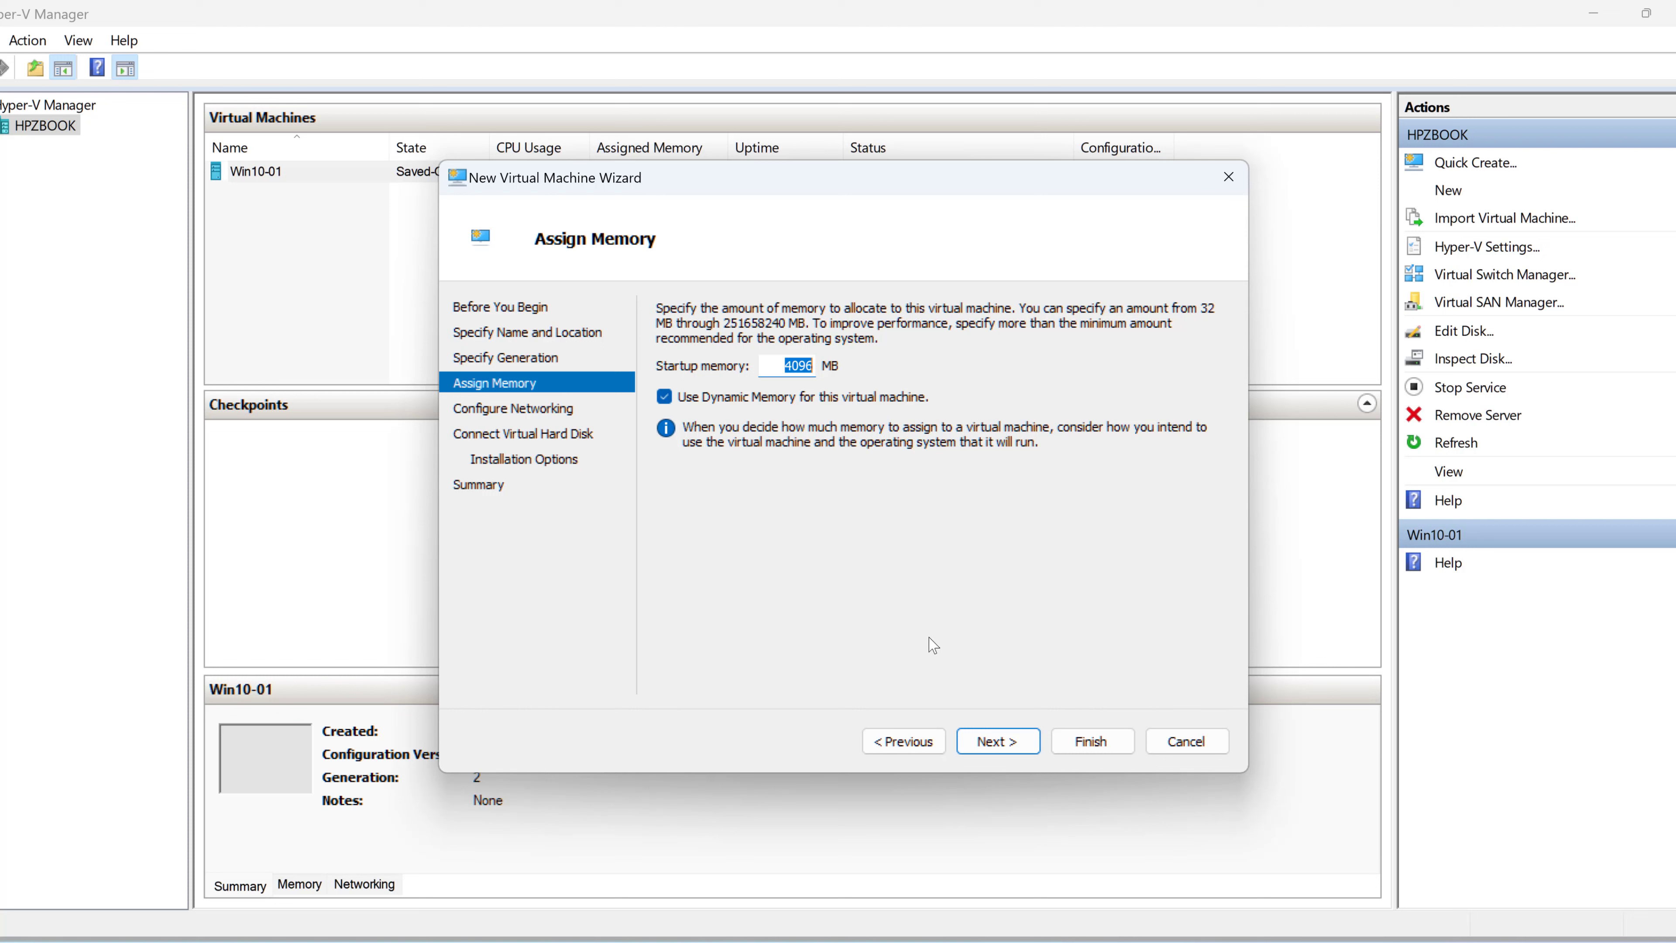
left_click(993, 741)
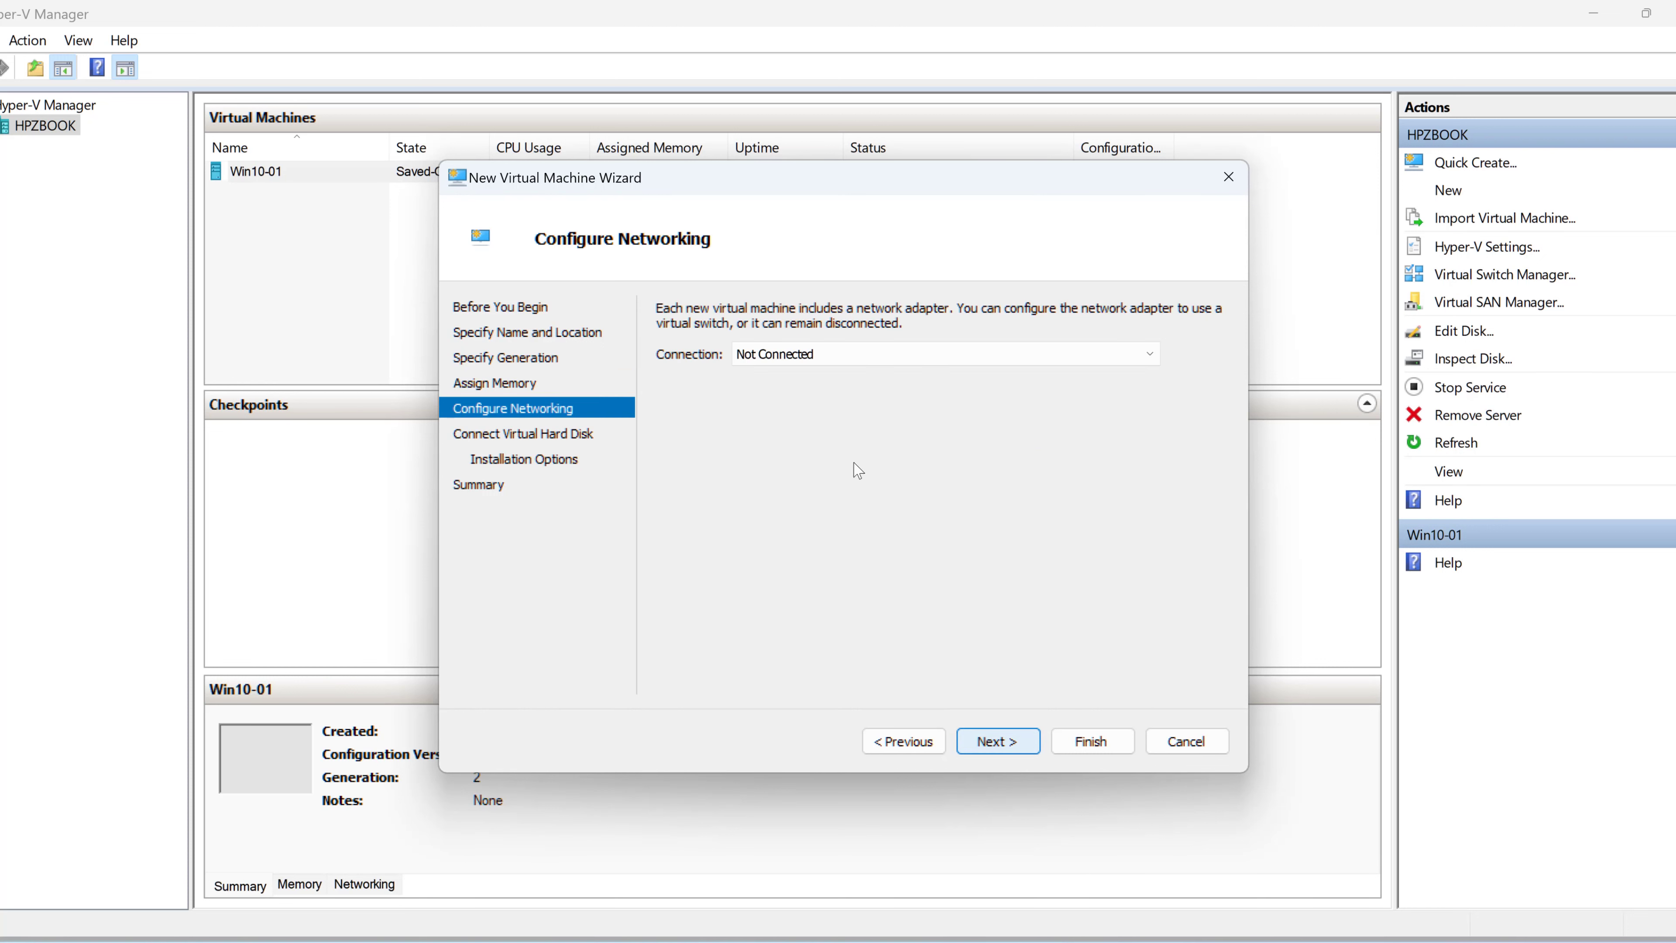
Step: Connect the network adapter to VLAN-1 (Internal) and accept a new 127 GB virtual hard disk, Demo-Windows11.vhdx, in C:\VM\
left_click(927, 367)
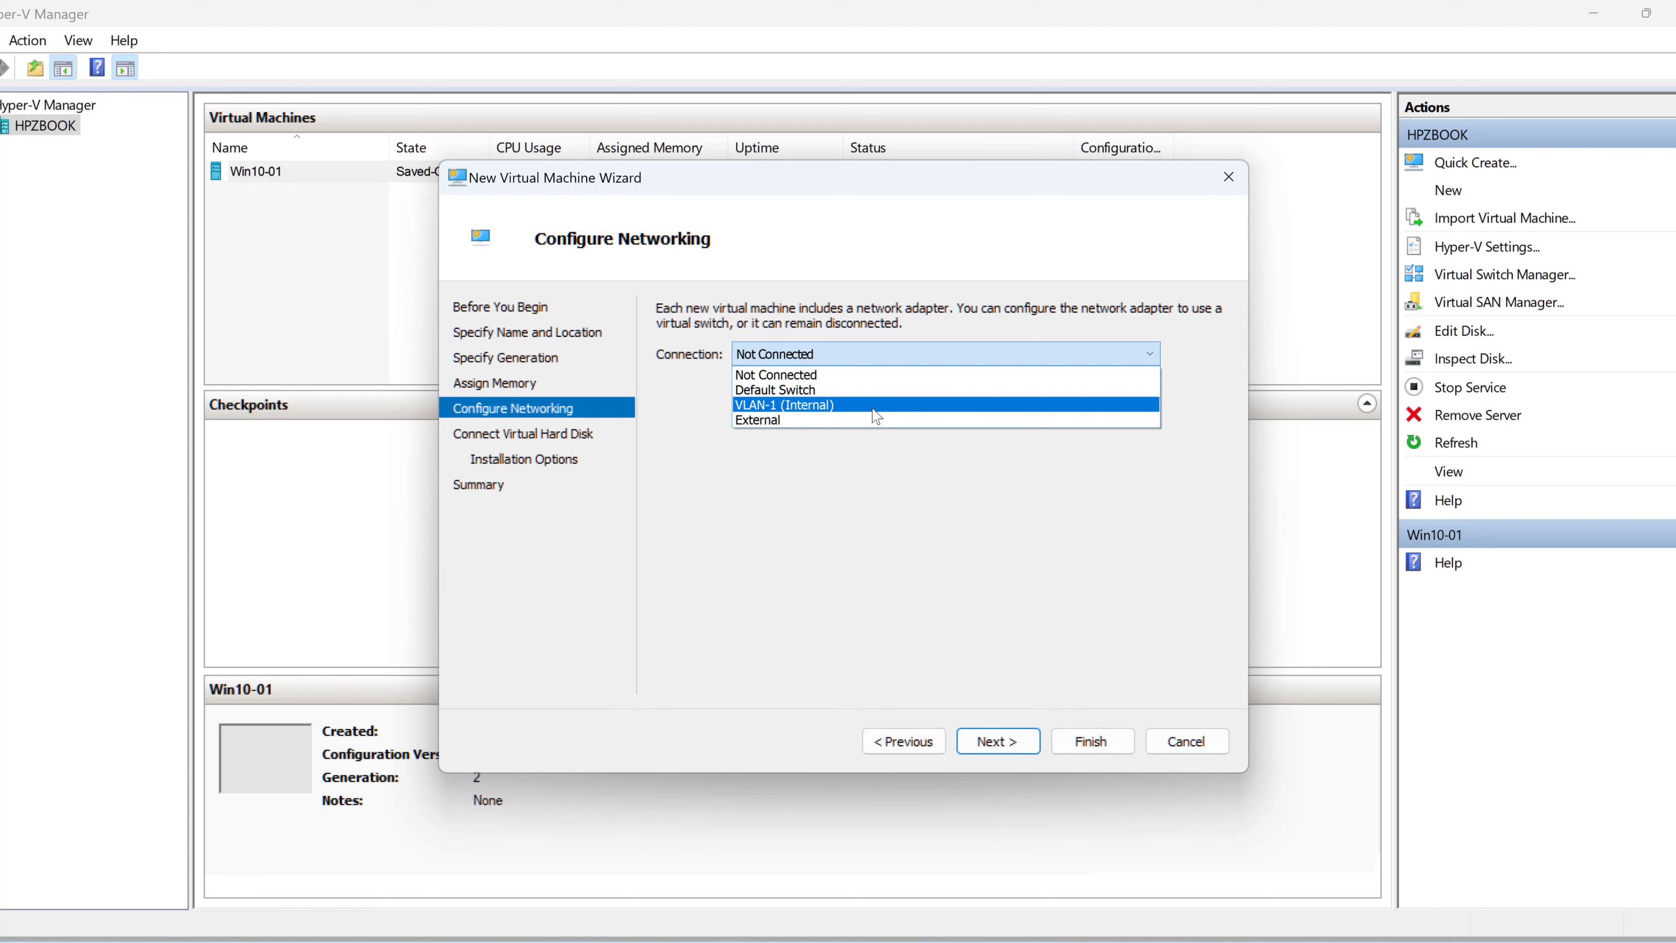
left_click(876, 406)
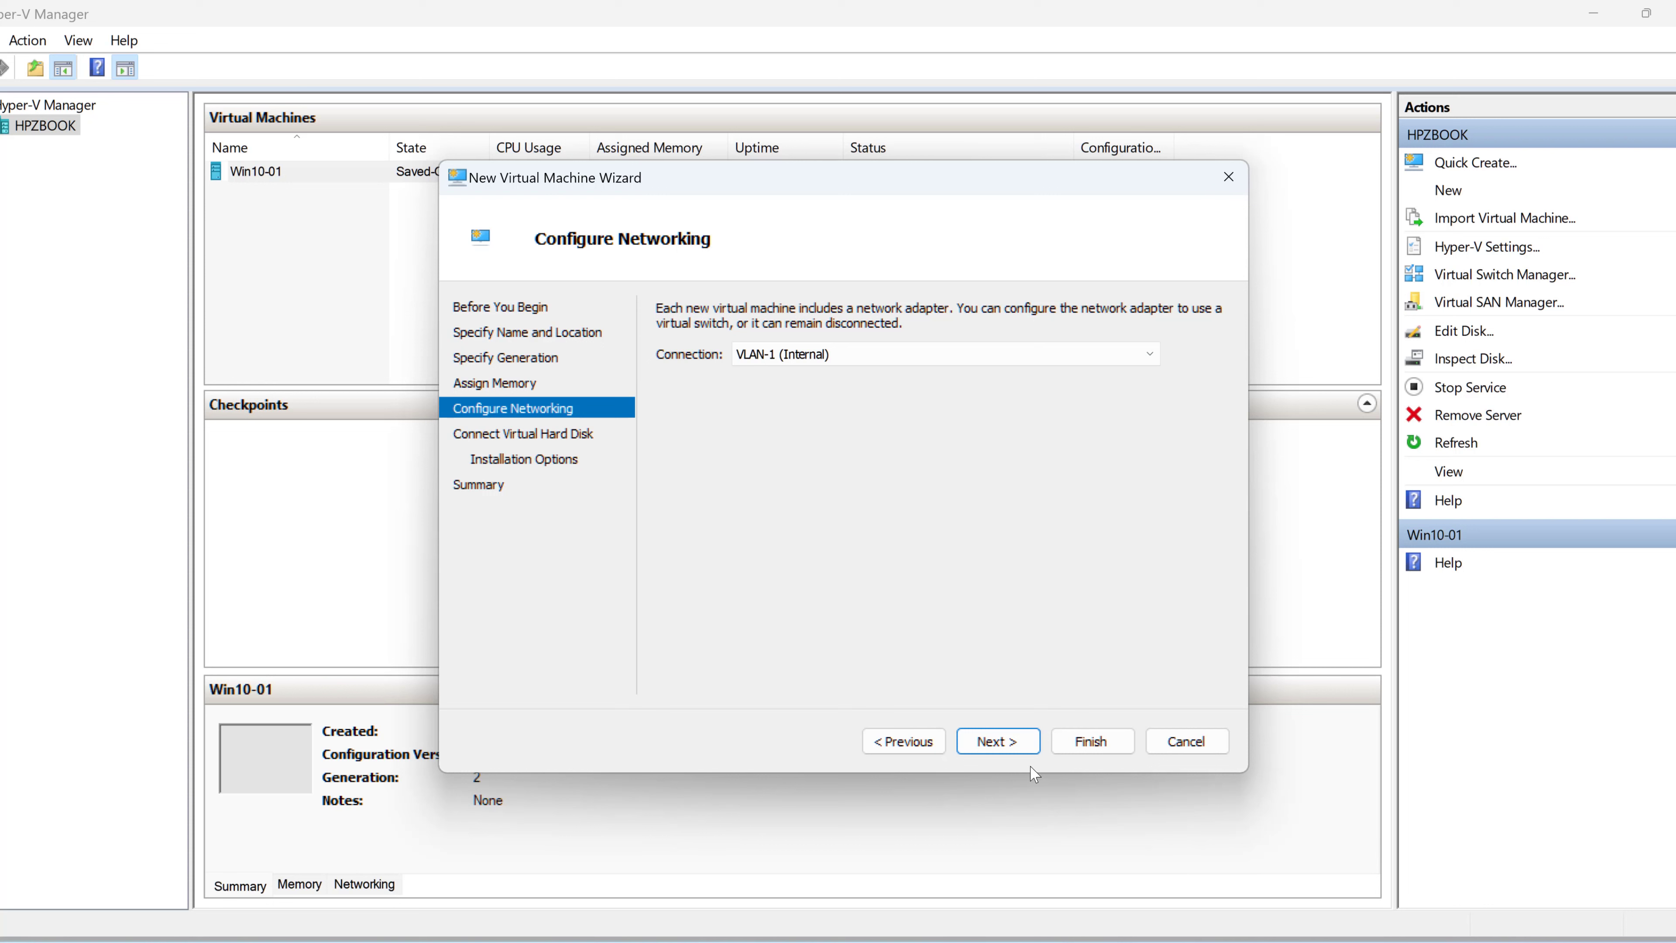
left_click(1002, 745)
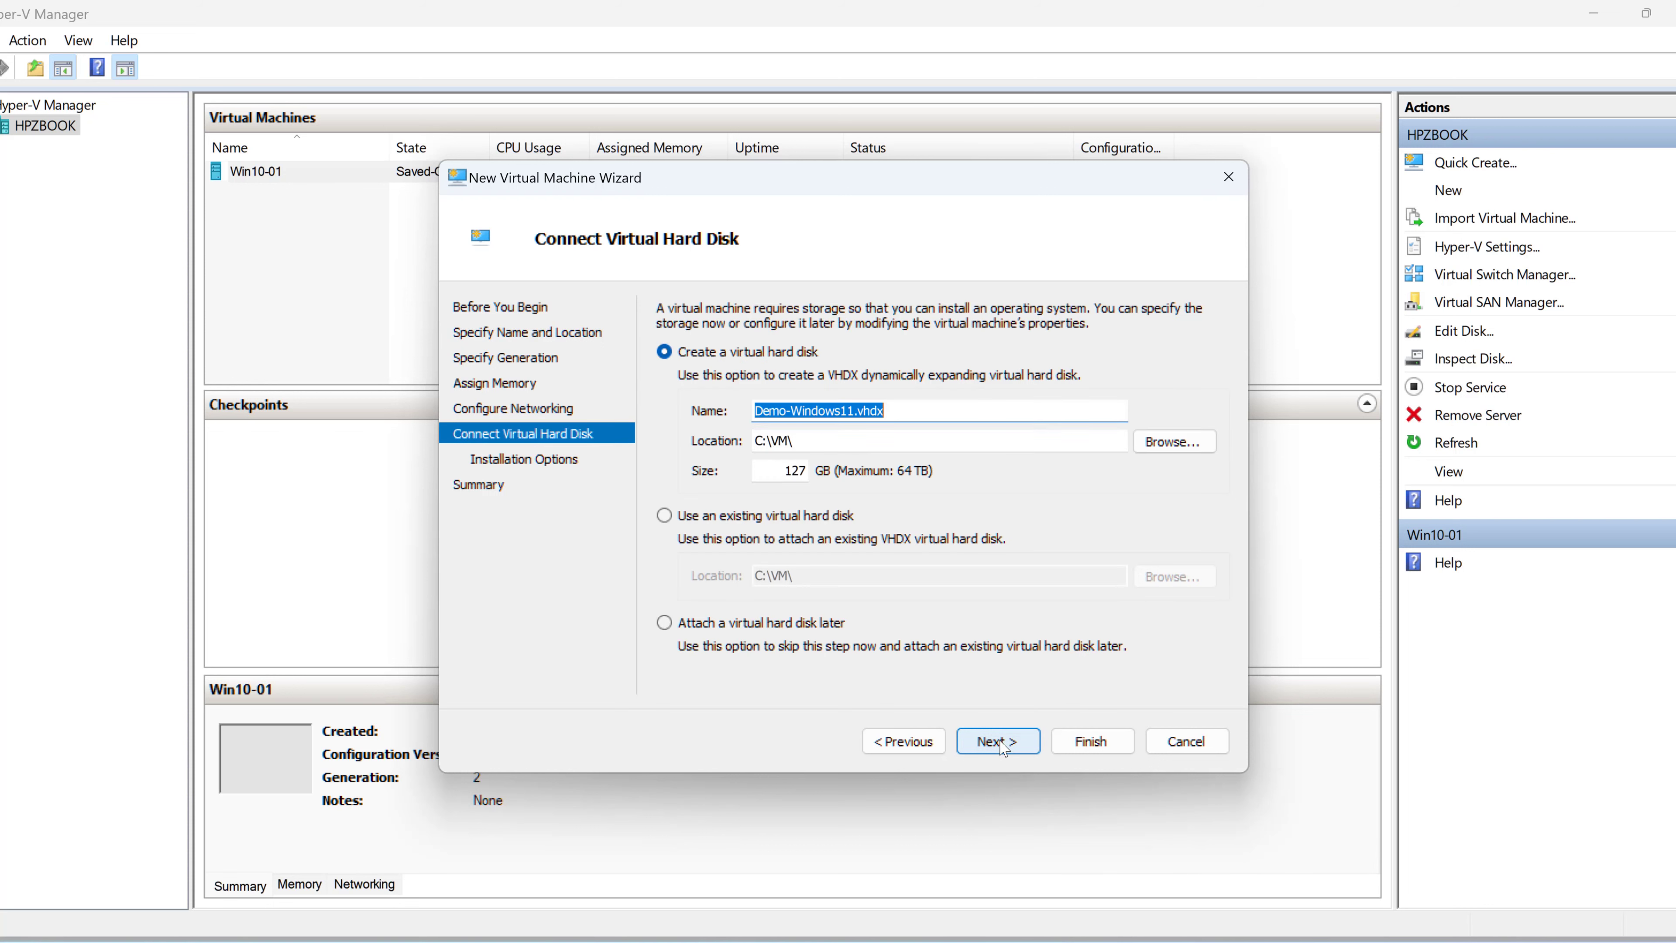
left_click(914, 437)
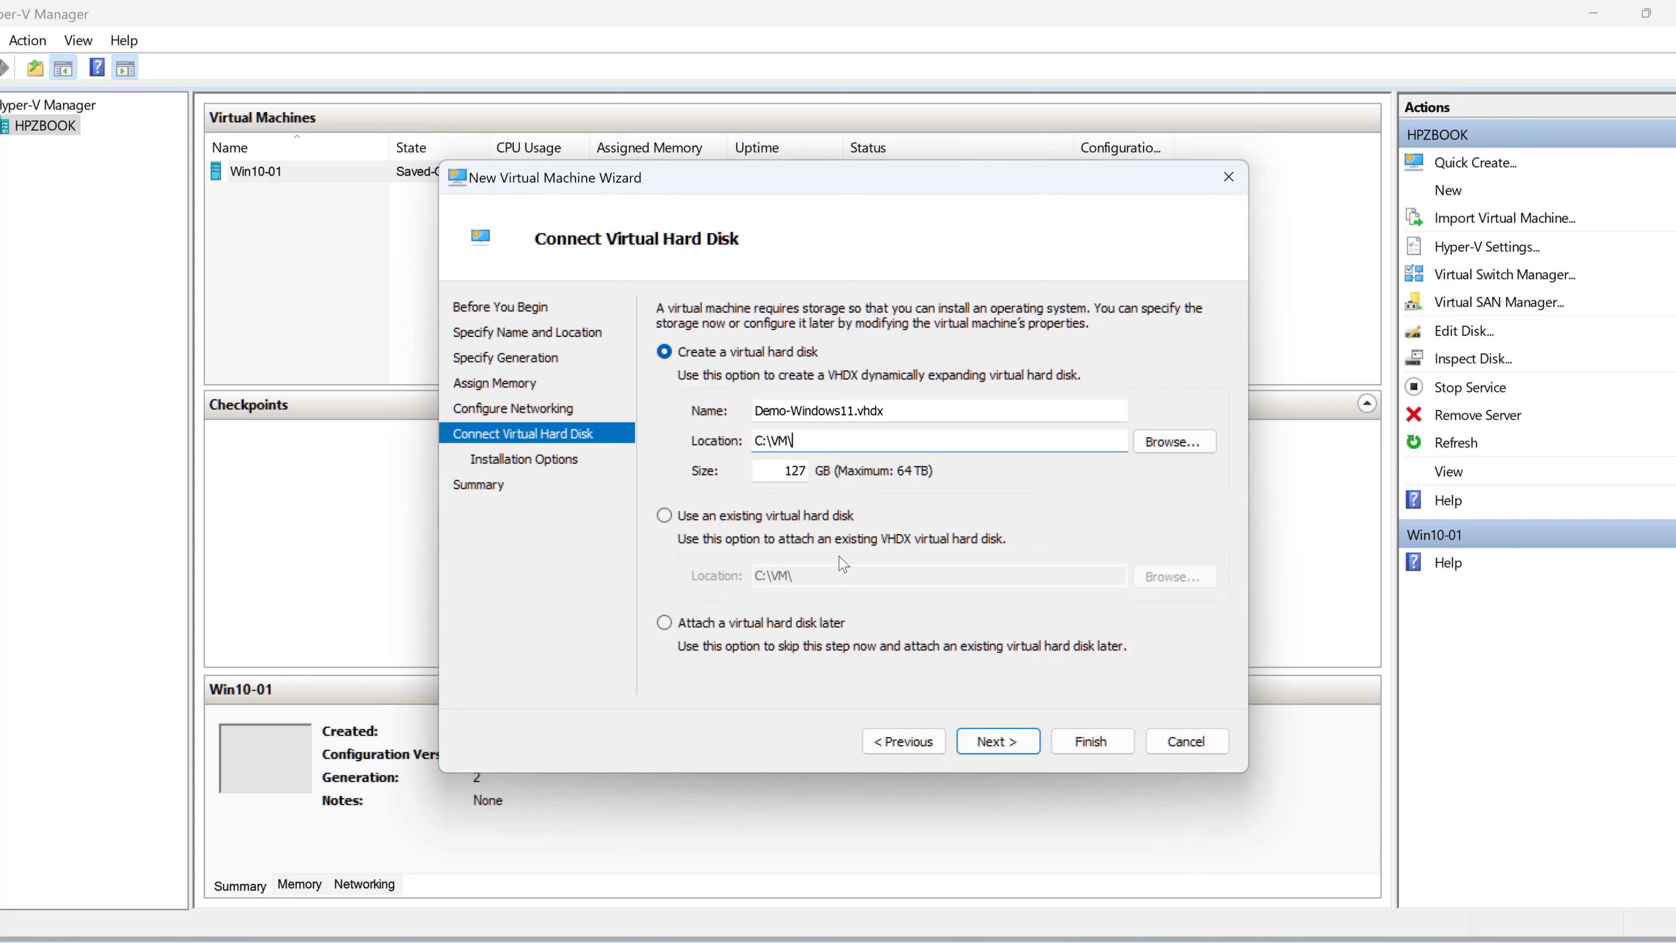
left_click(981, 740)
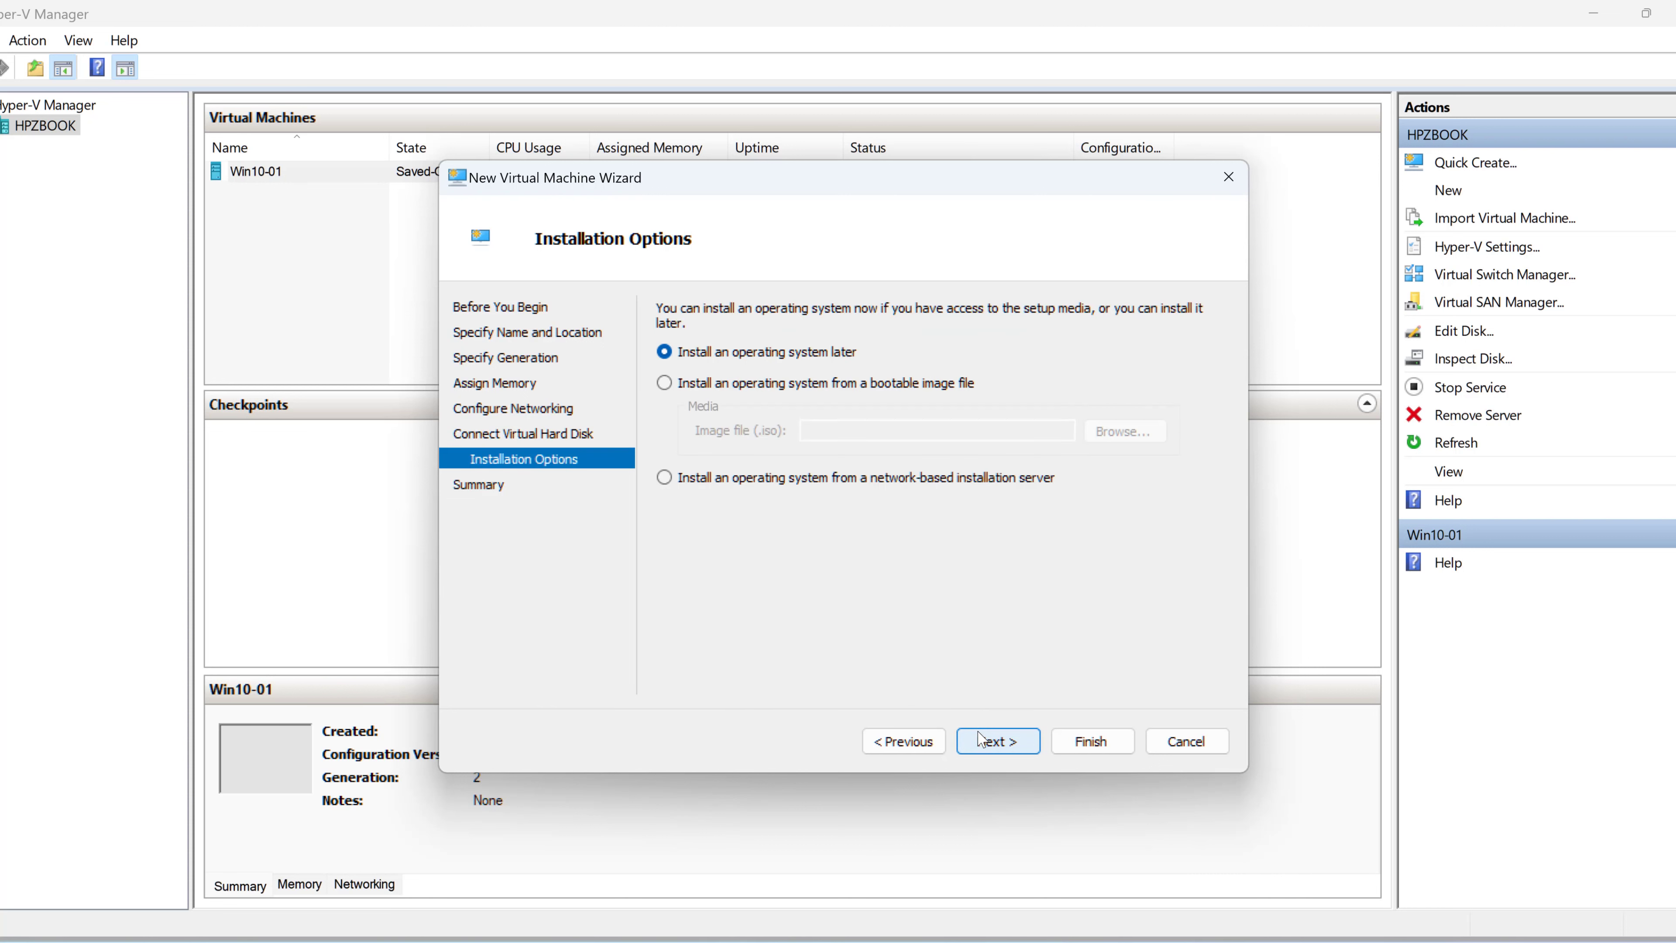
Step: Set the operating system to install from the bootable image D:\ISO\Win11_22H2_English_x64v1.iso and finish creating the virtual machine
left_click(665, 384)
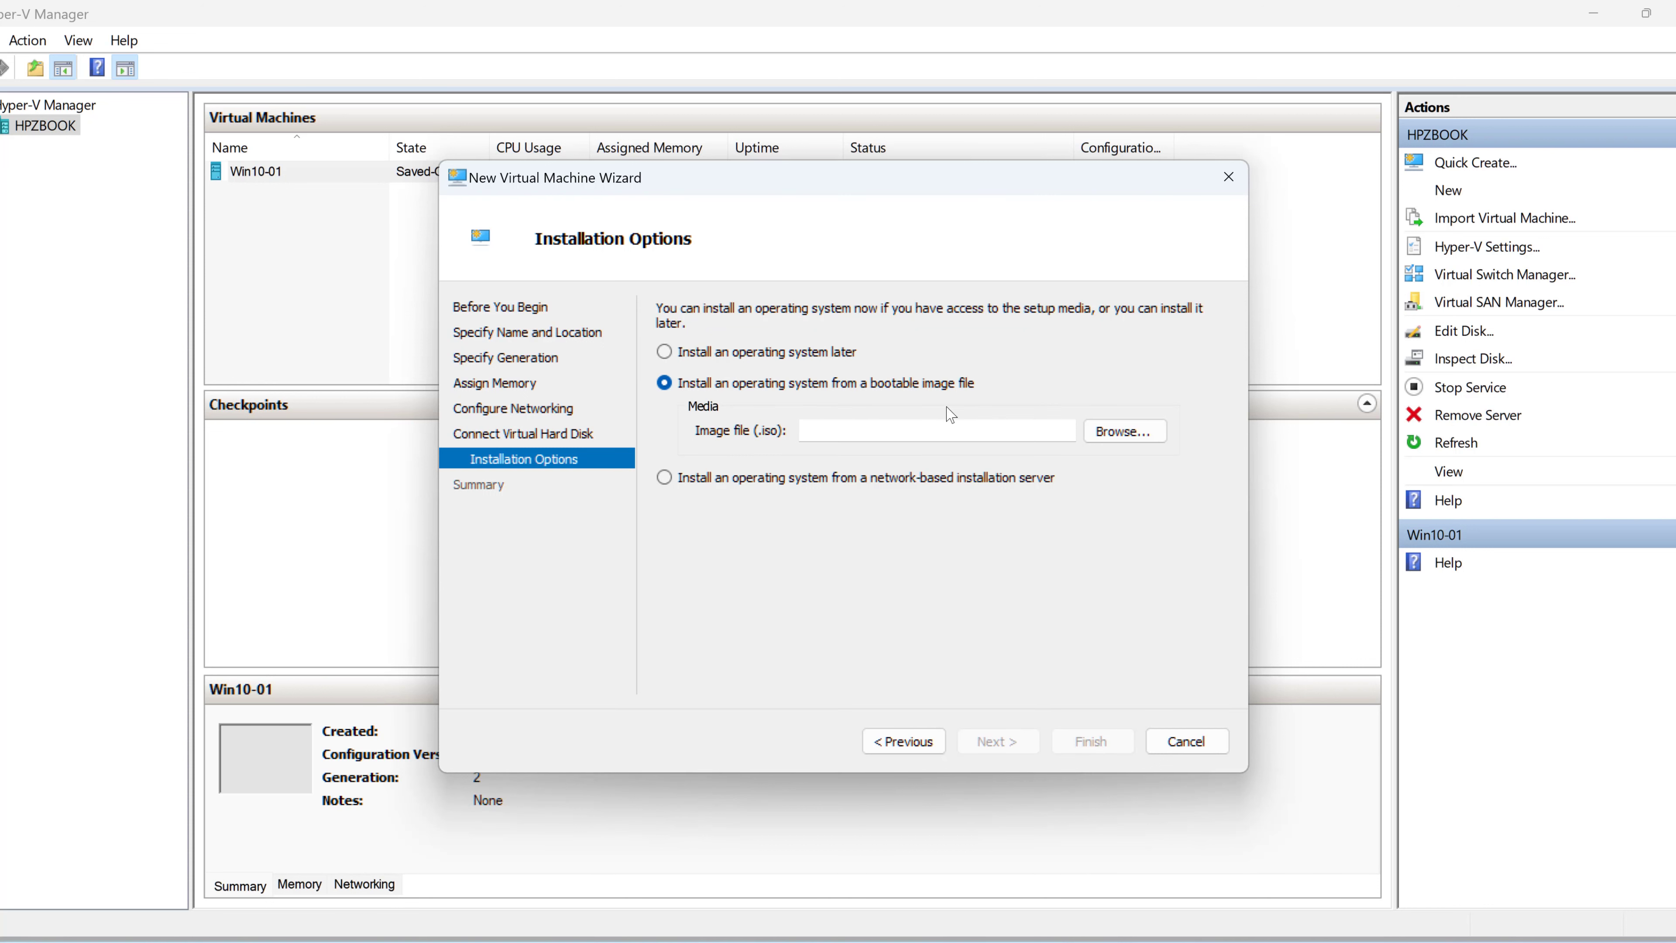
left_click(1109, 437)
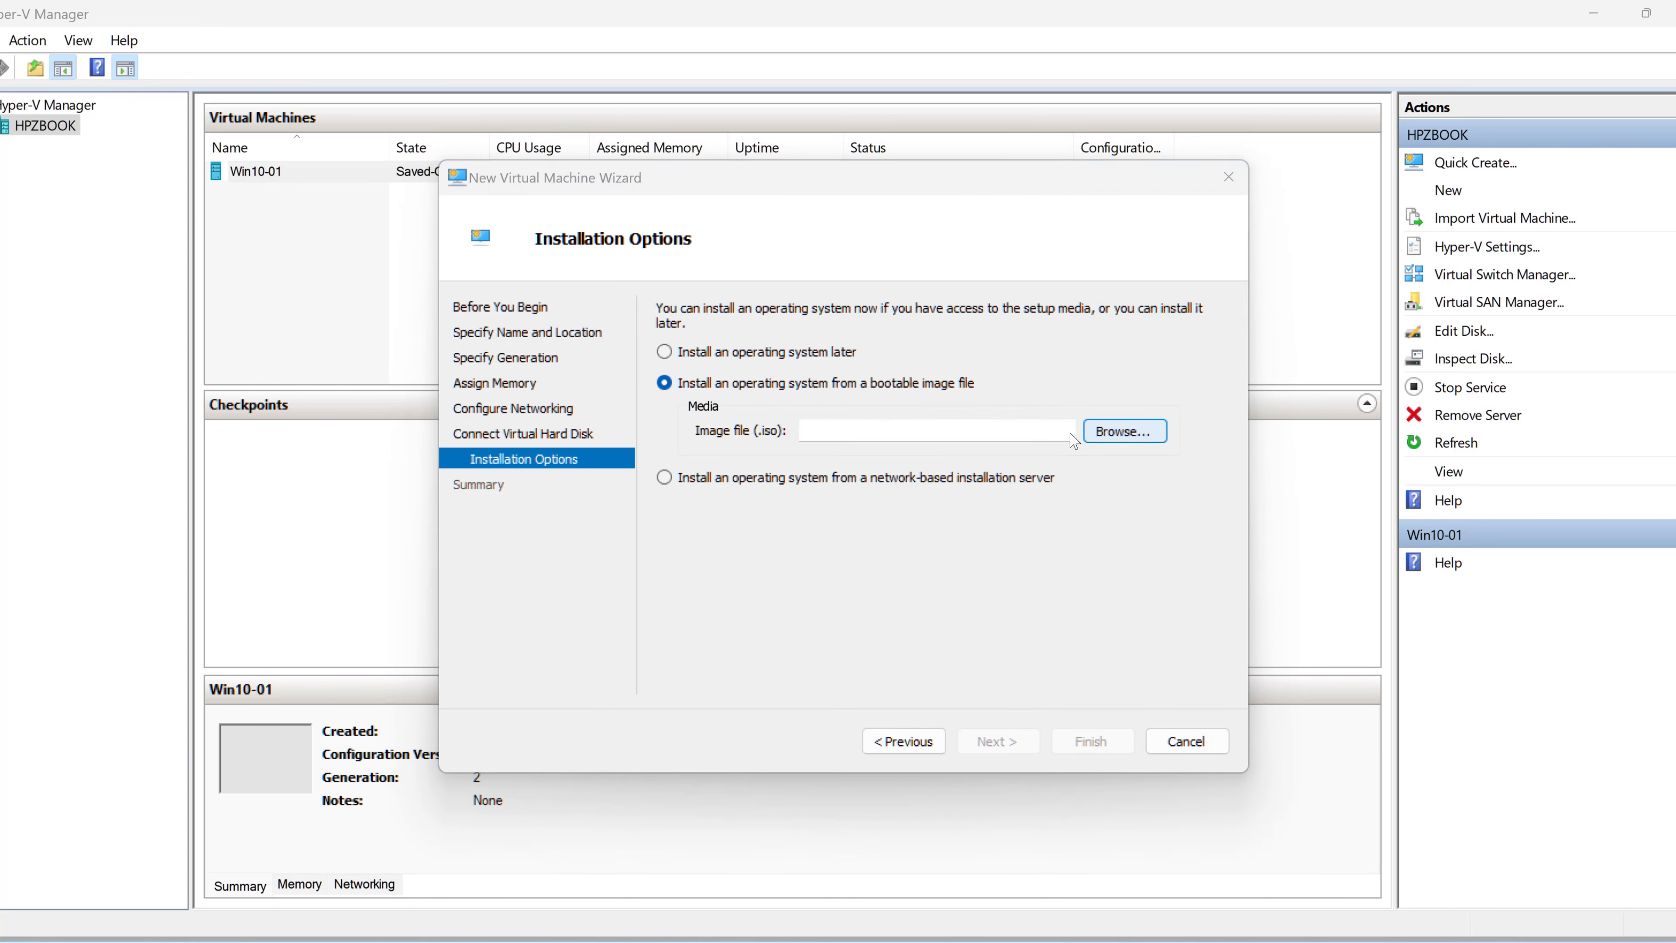
type("d:")
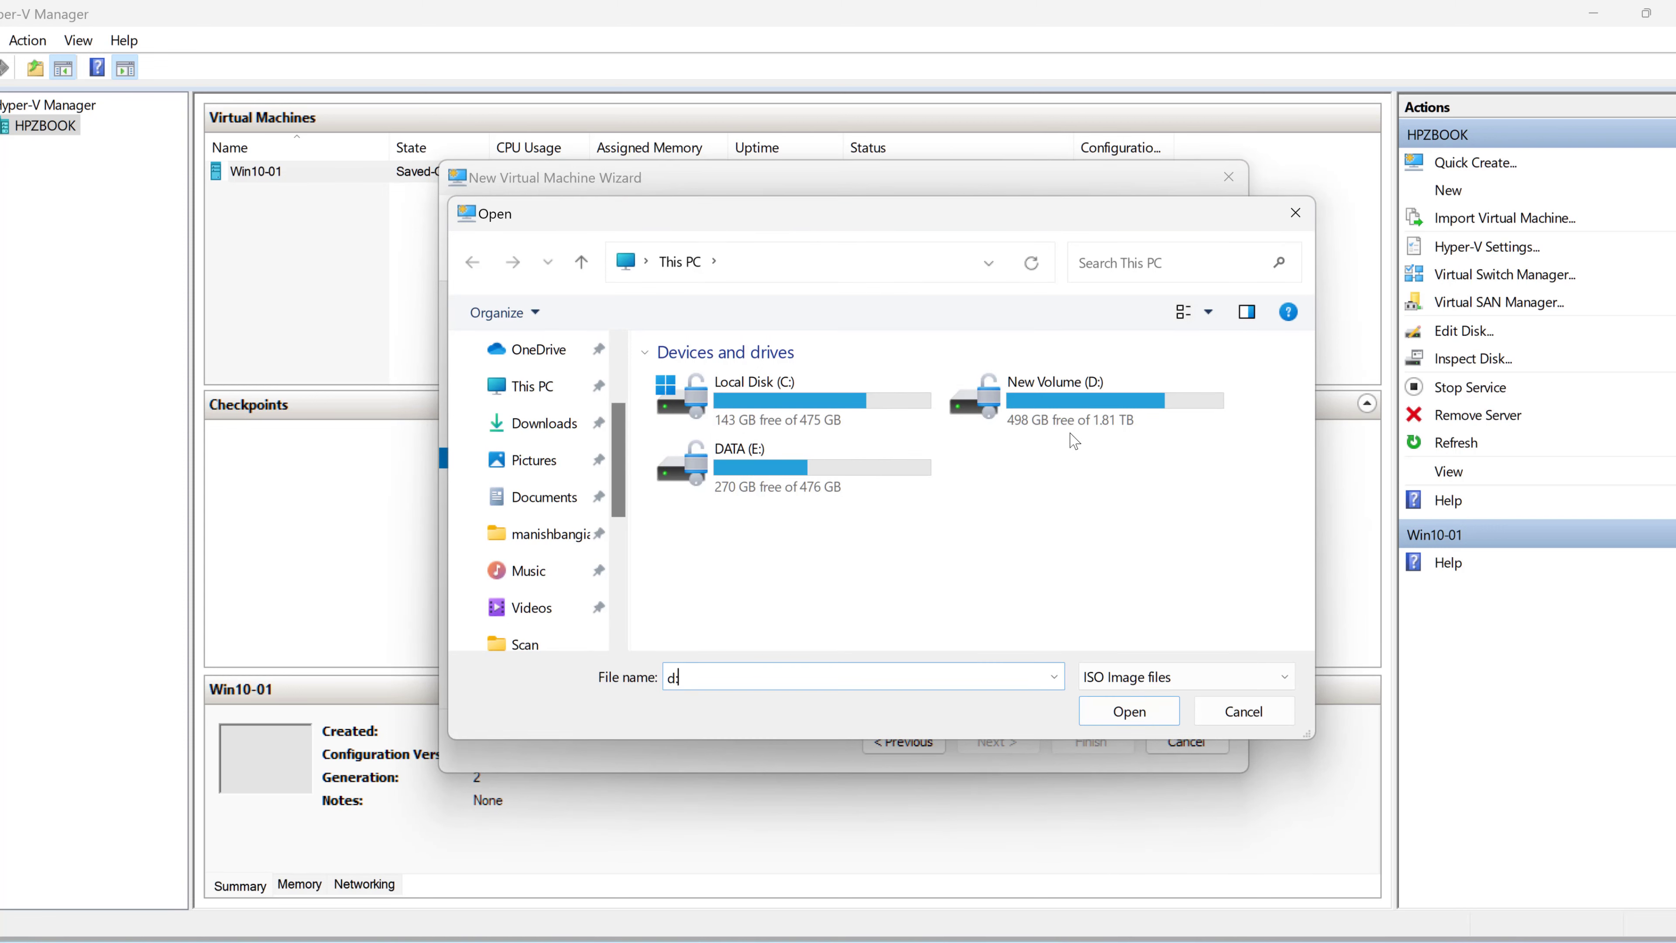
type("\\iso")
key("Return")
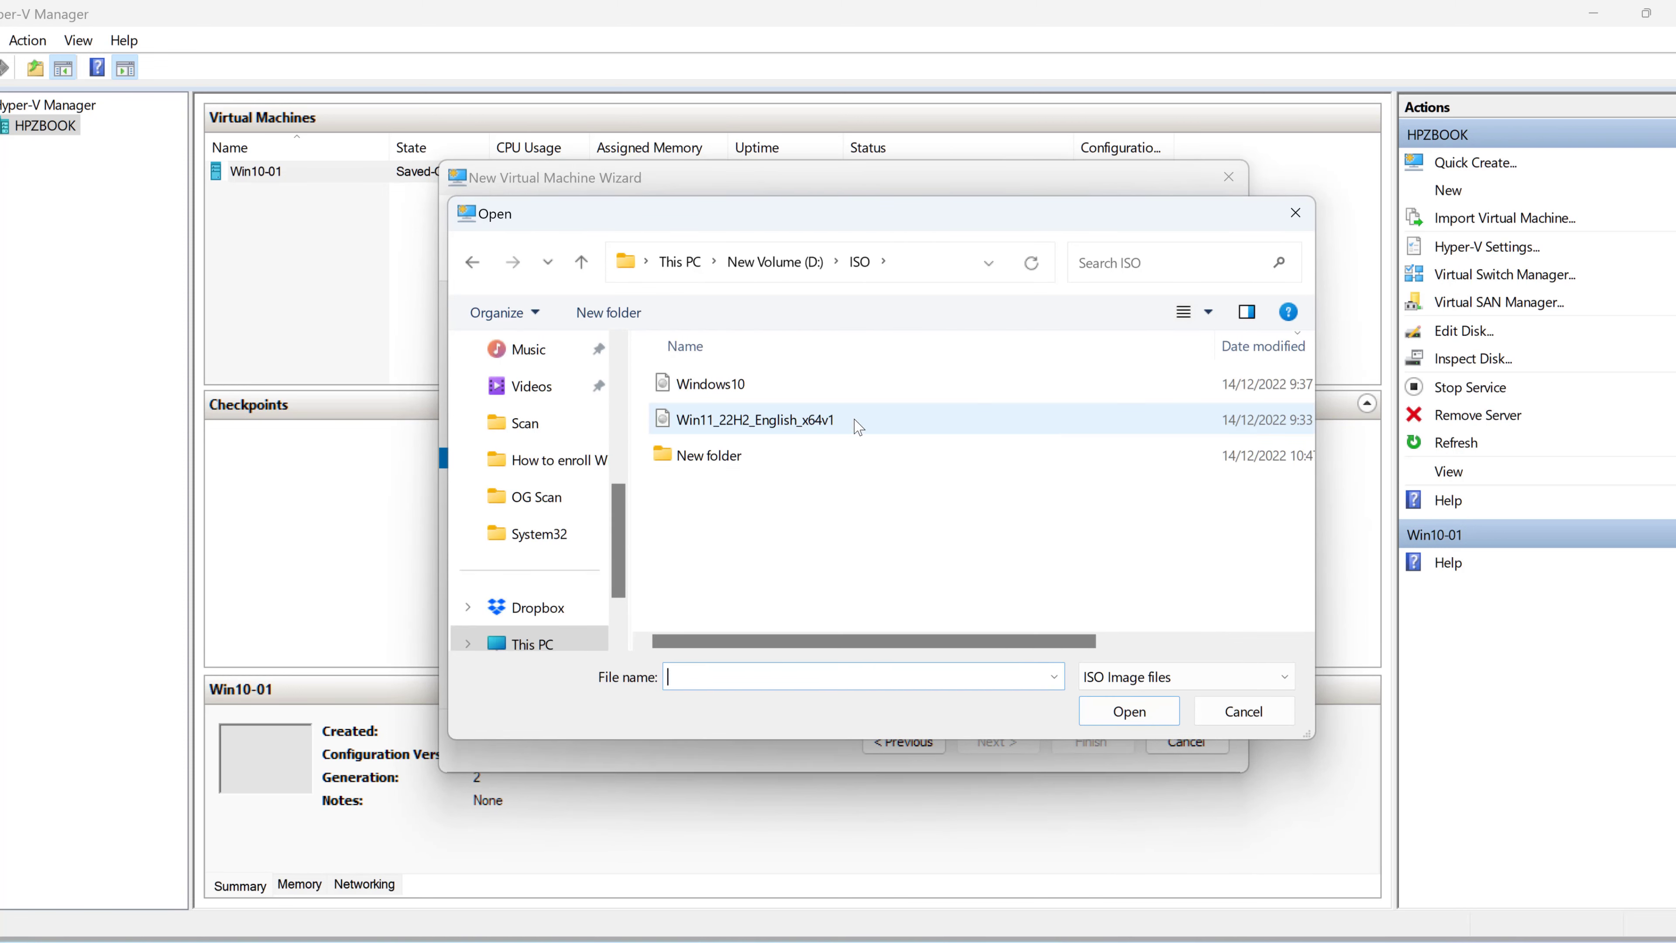
left_click(752, 419)
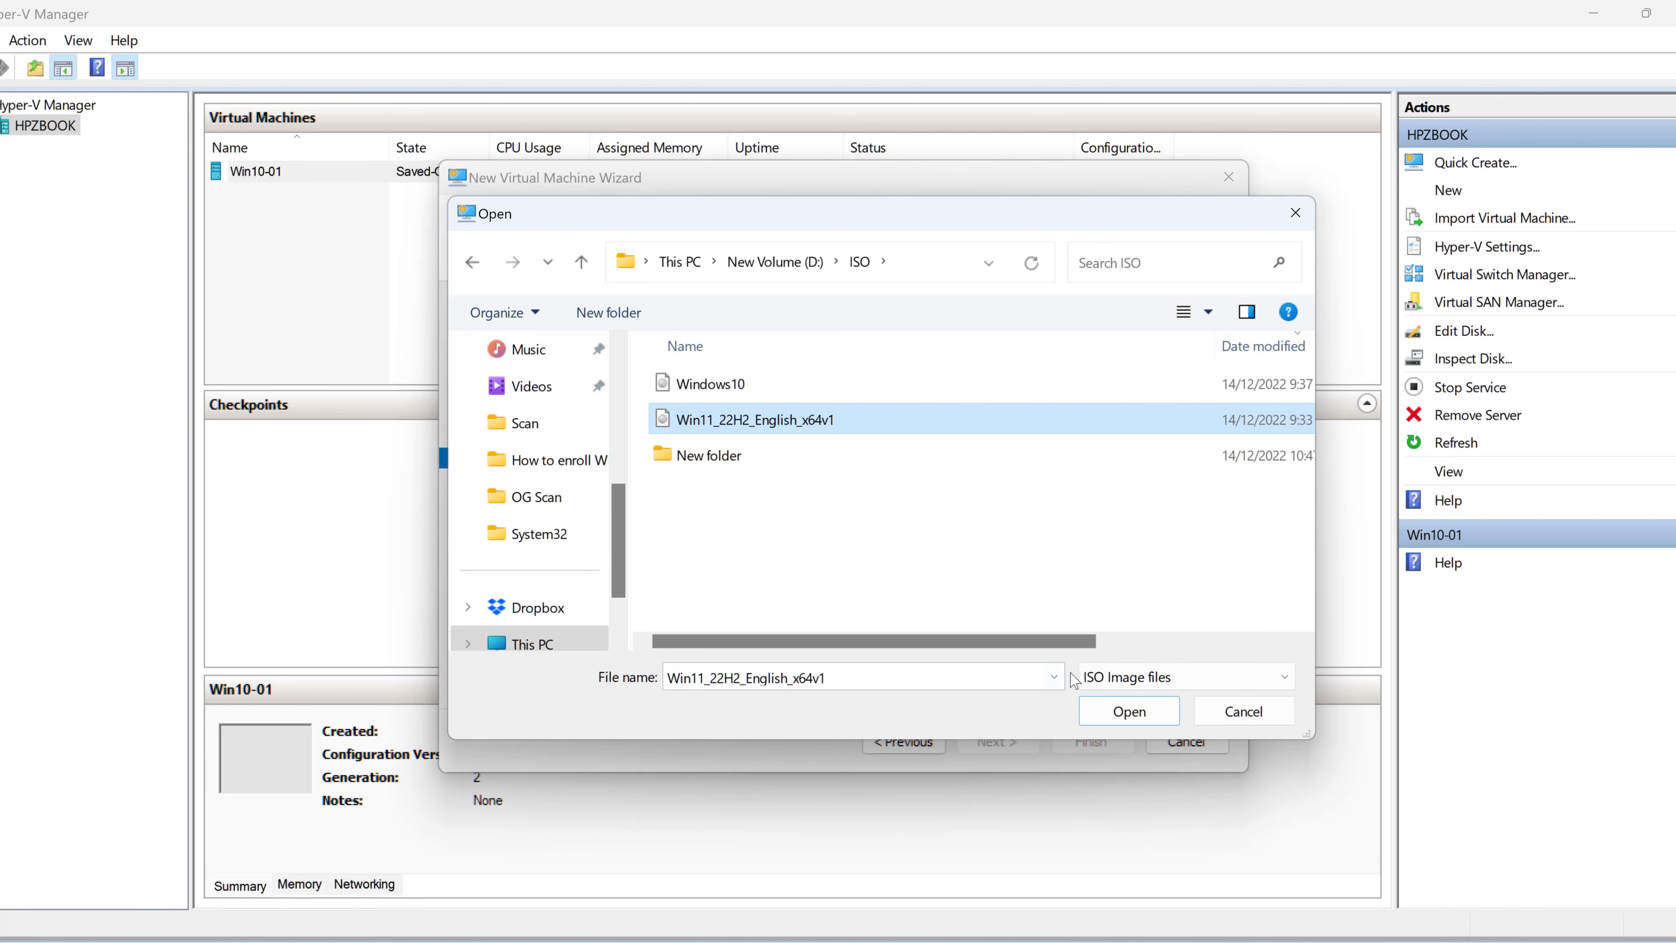
left_click(1109, 719)
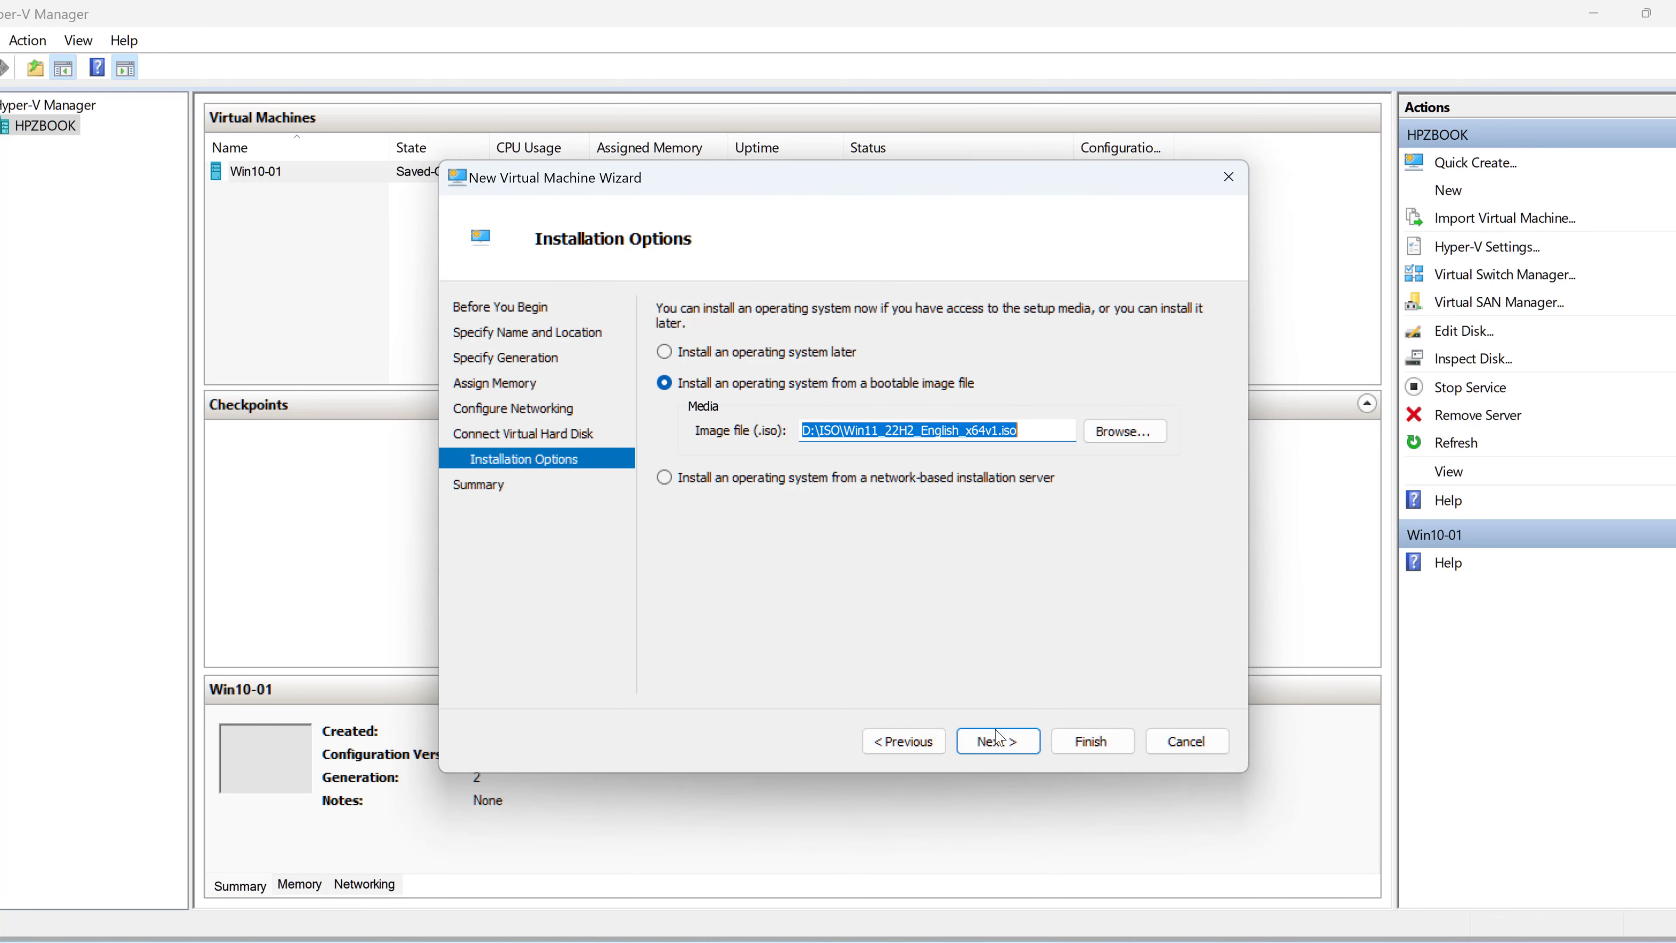
left_click(997, 744)
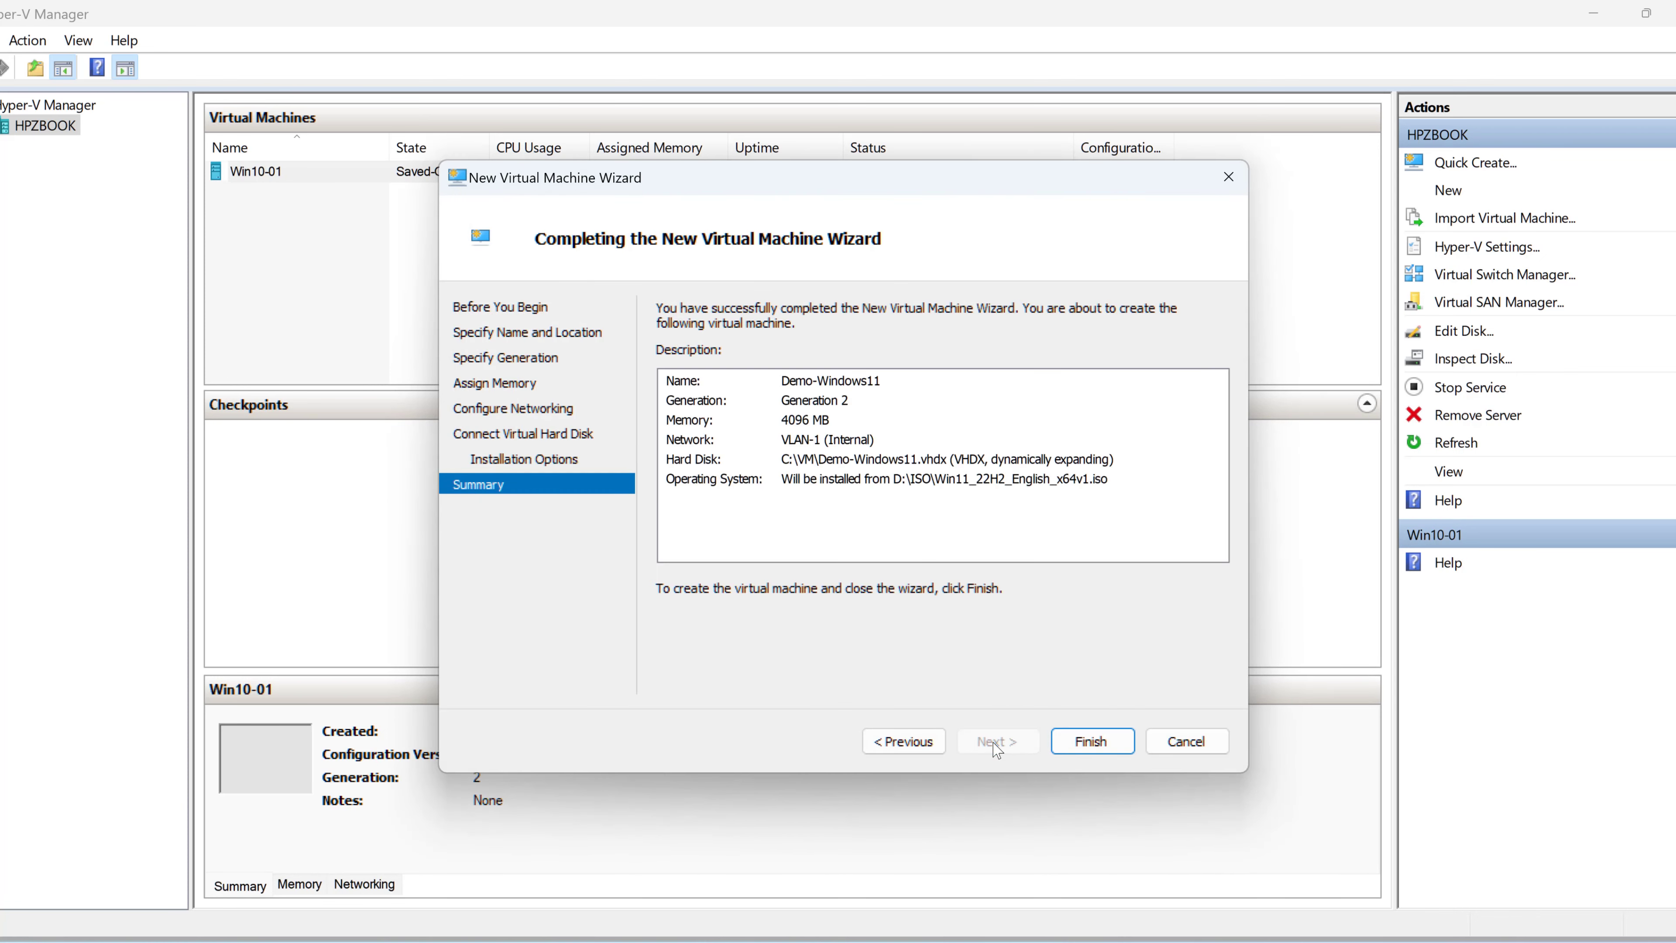
left_click(1091, 741)
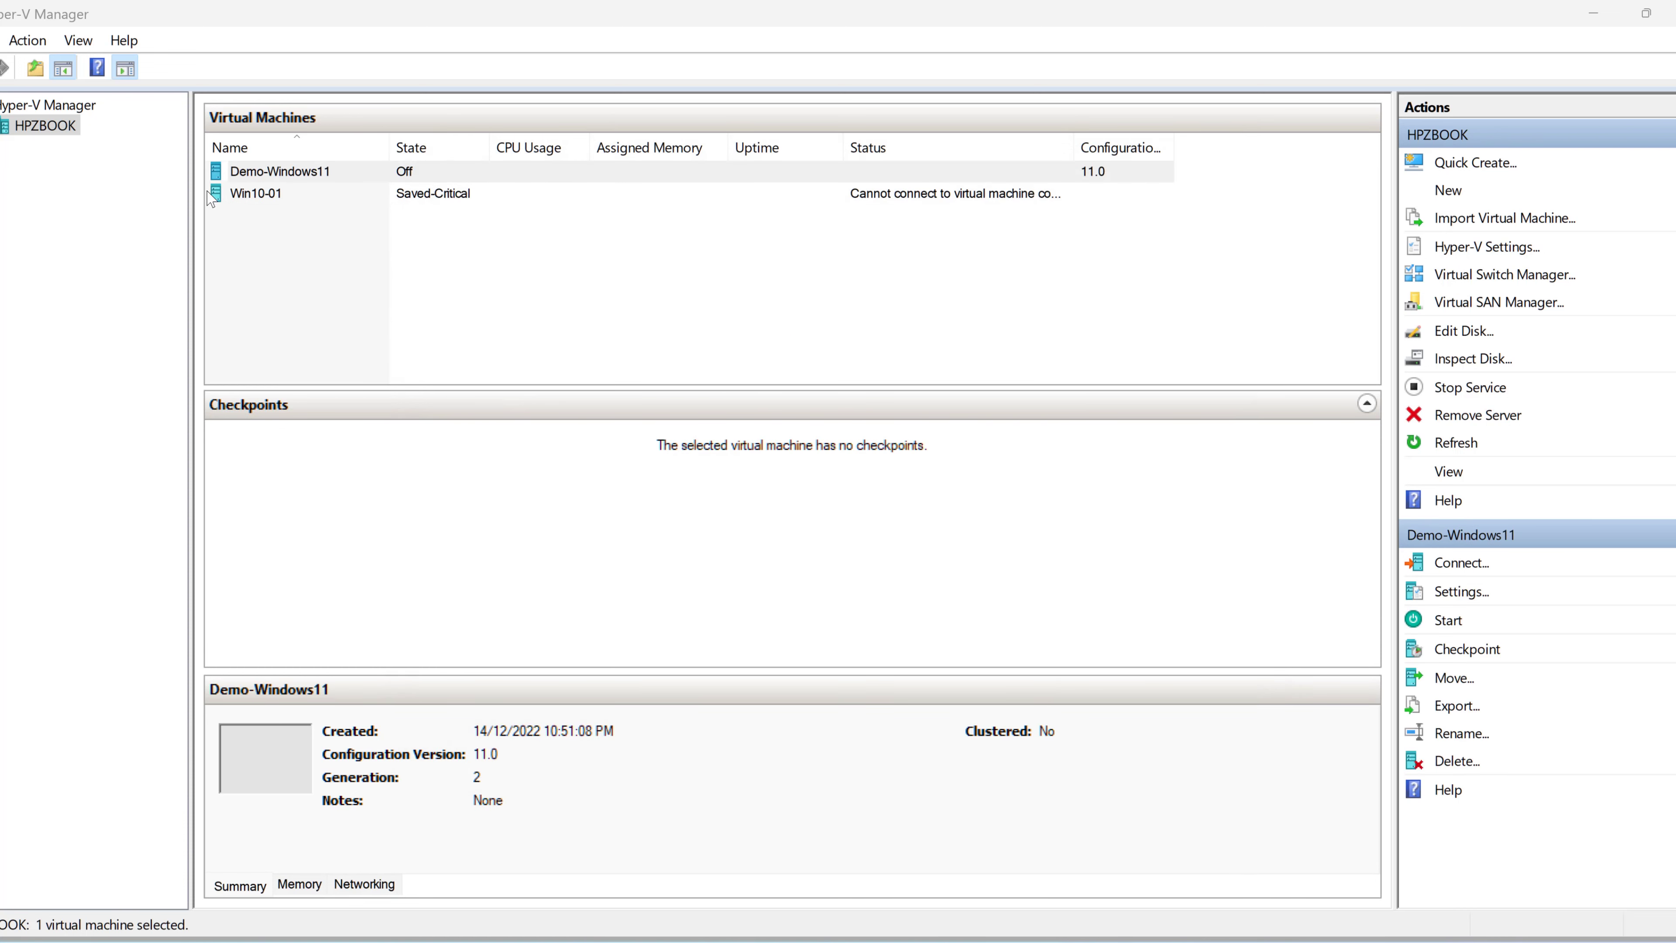
Step: Set the number of virtual processors for the Demo-Windows11 virtual machine to 4
left_click(267, 173)
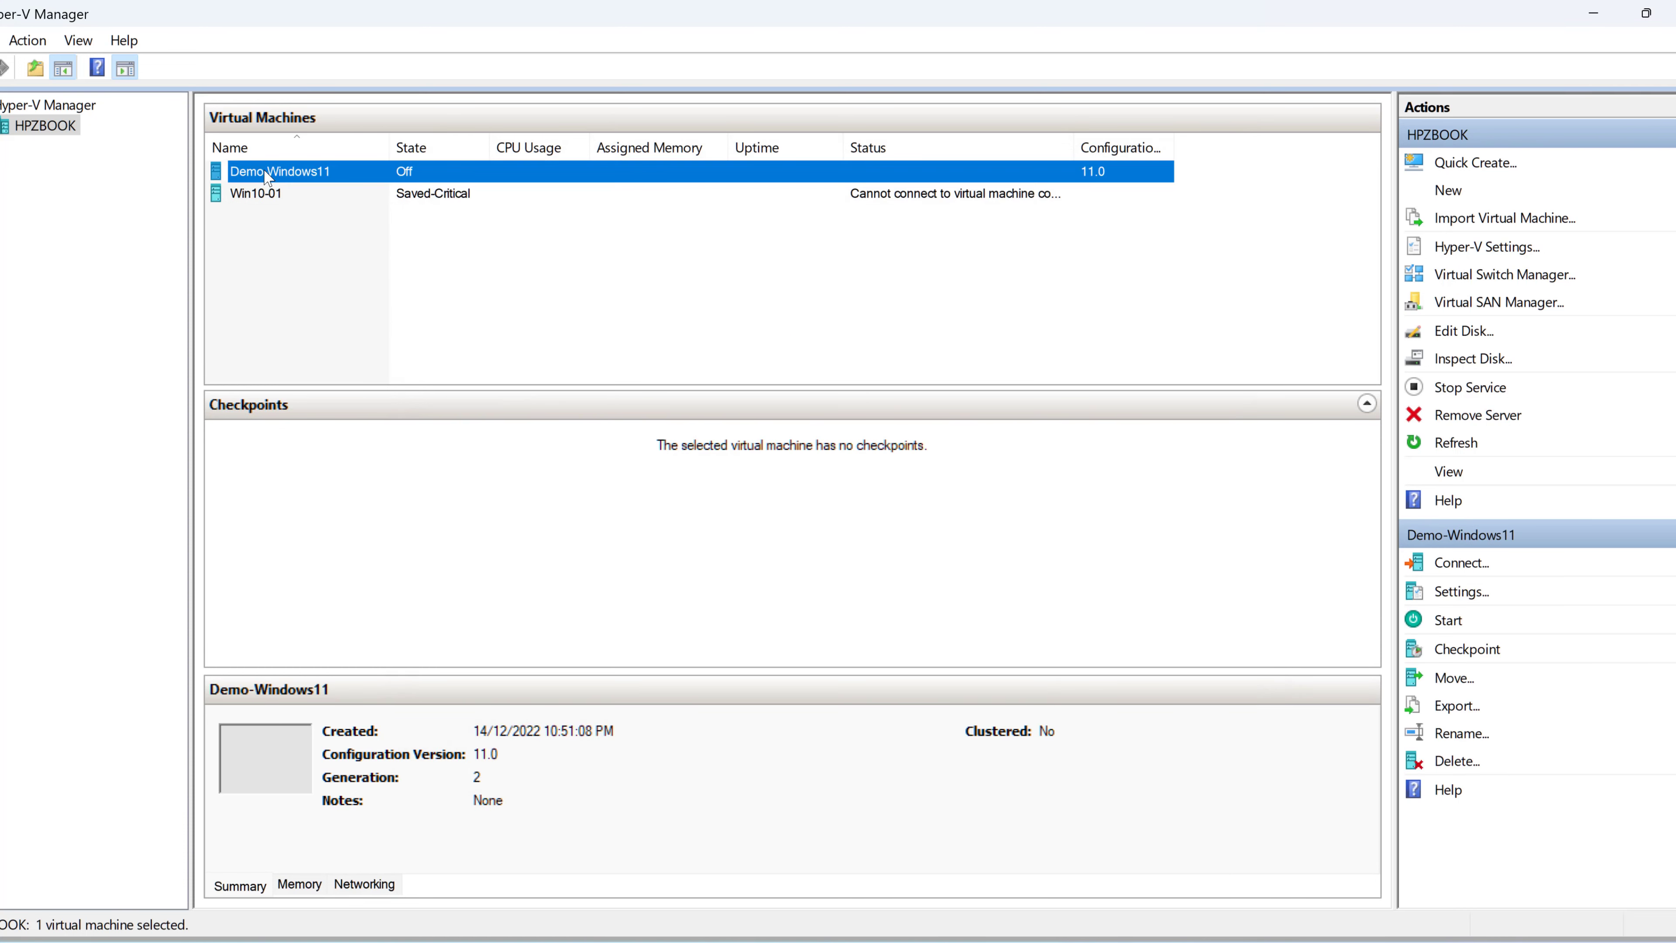
left_click(258, 194)
left_click(273, 171)
right_click(350, 183)
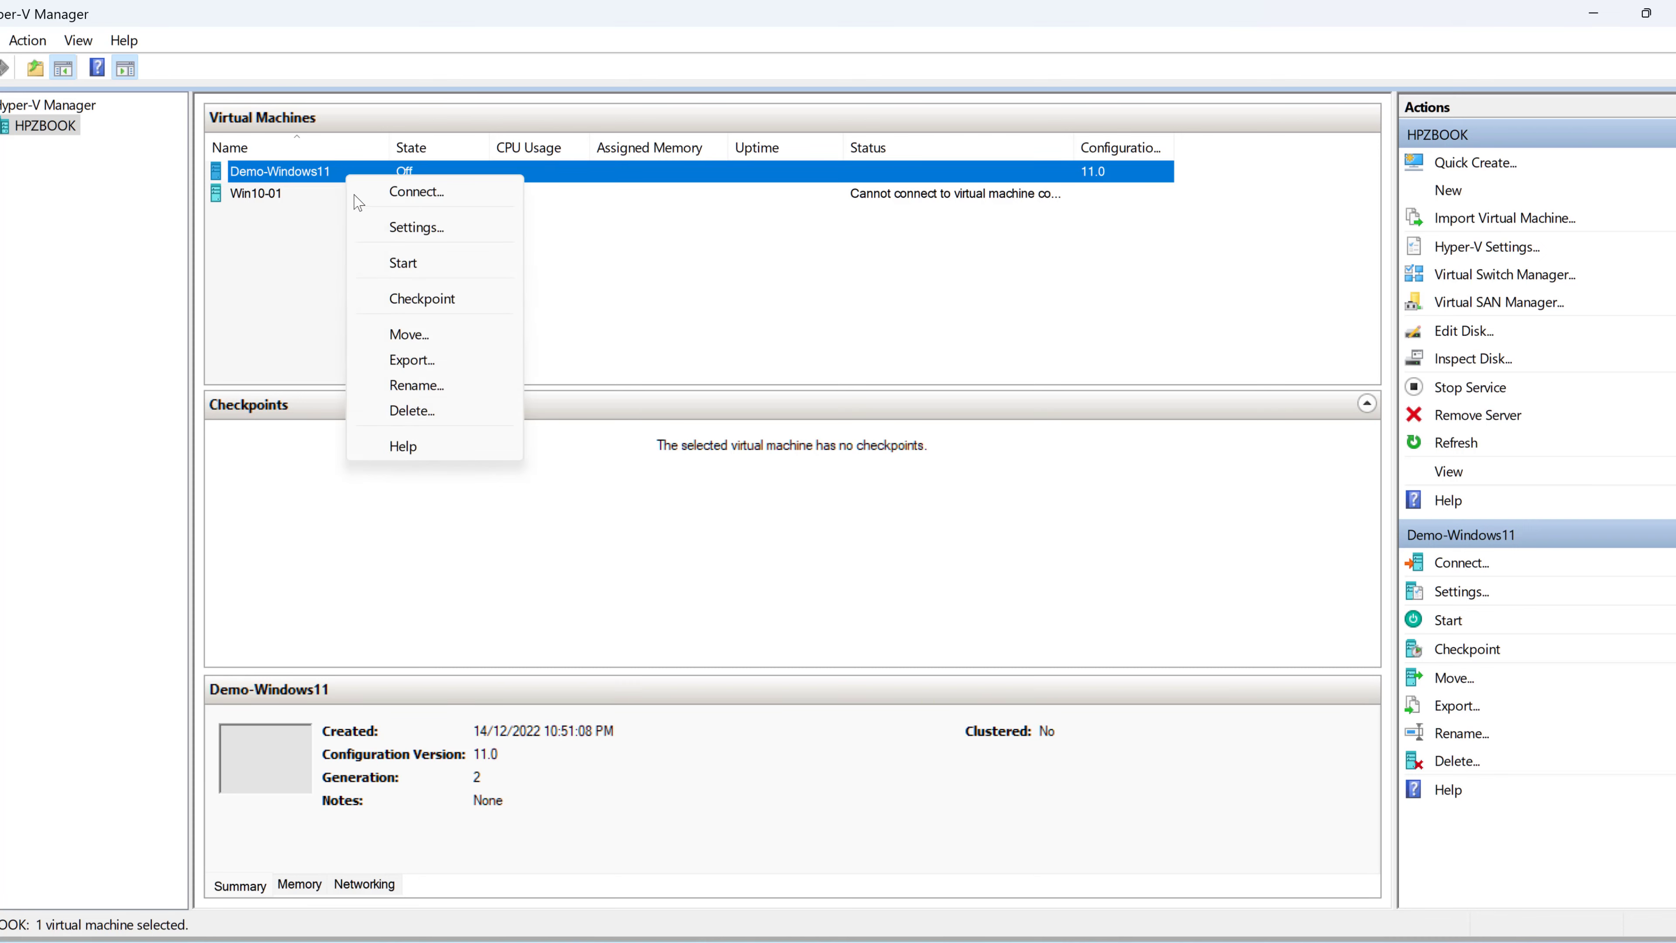
left_click(429, 230)
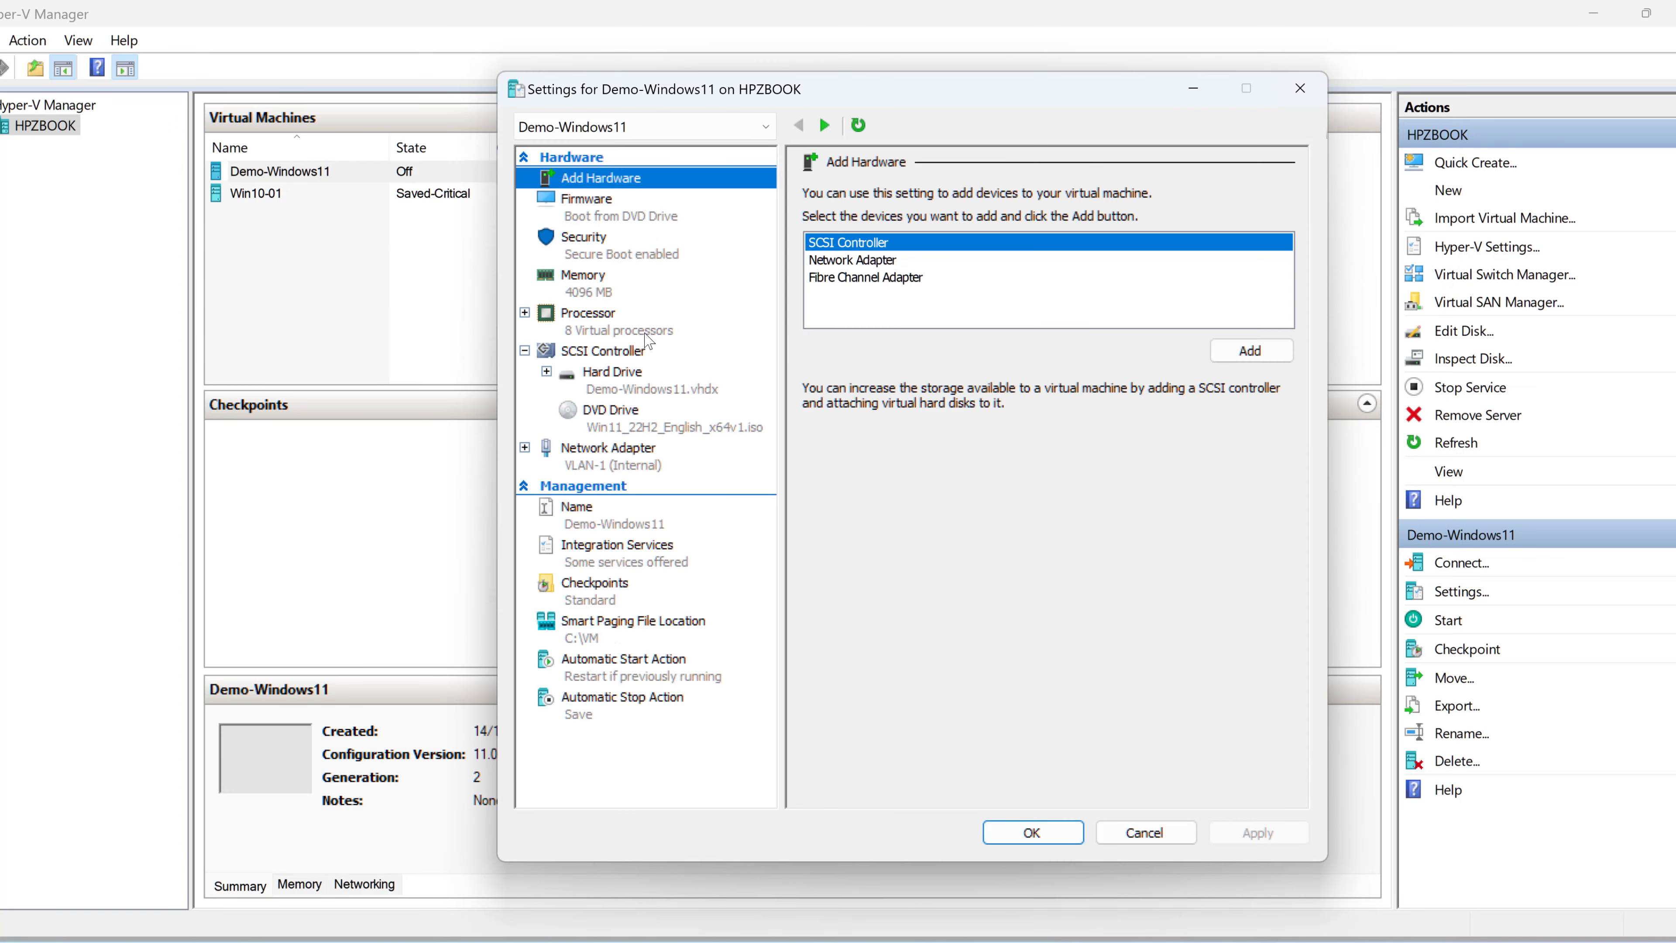
left_click(646, 333)
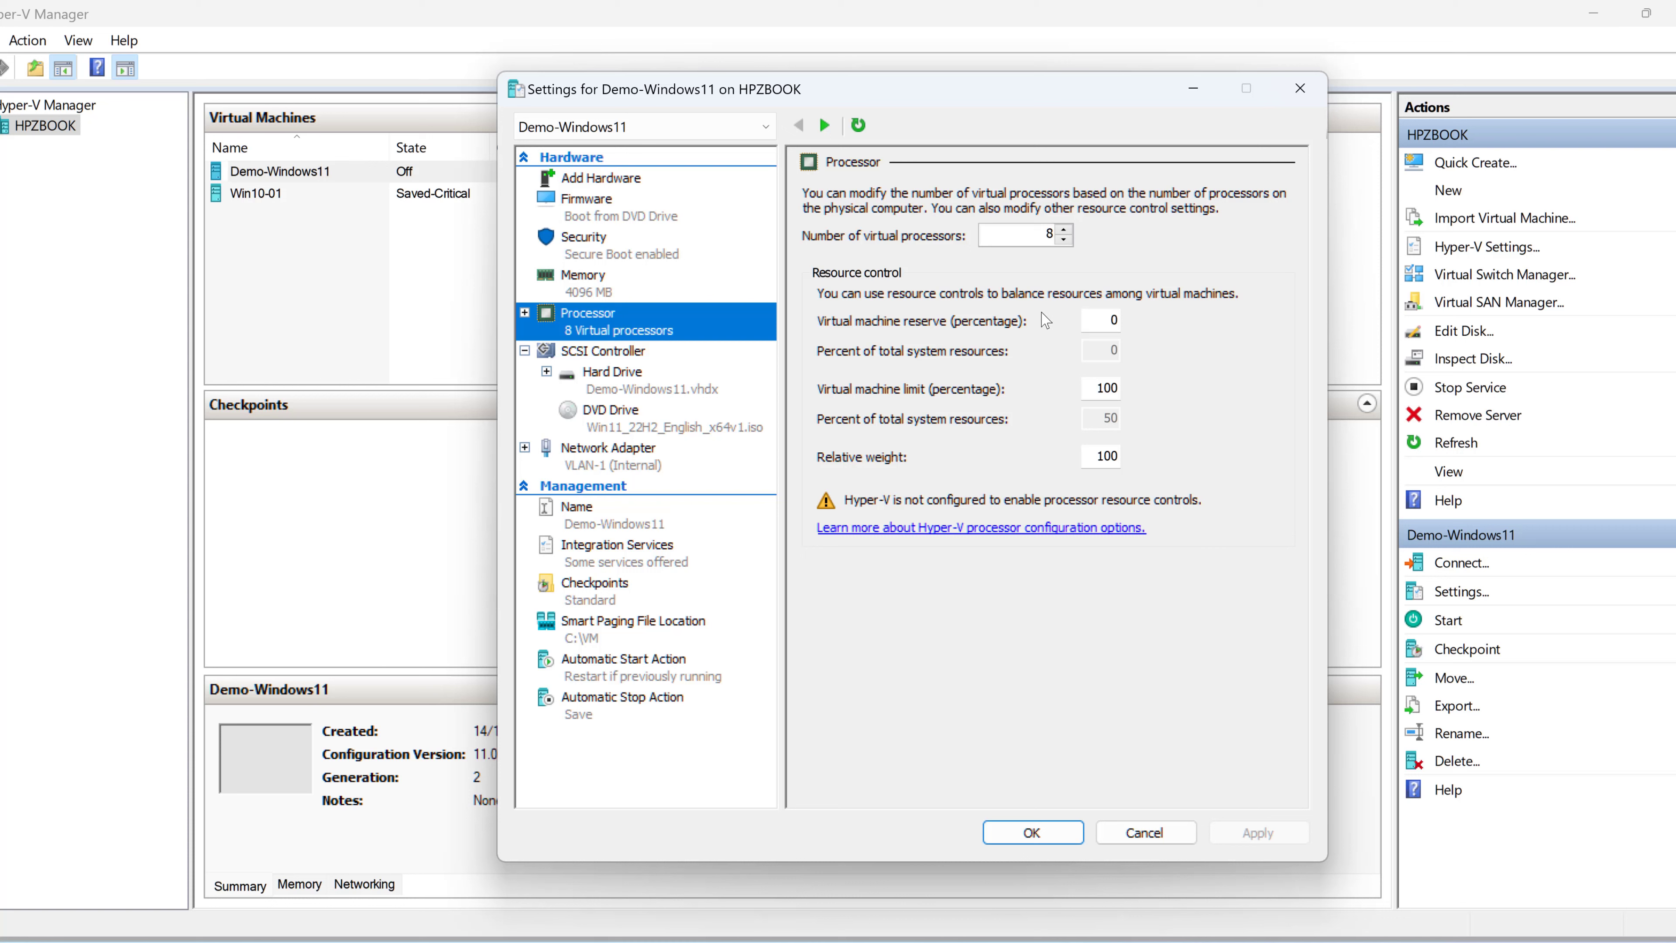
double_click(1049, 234)
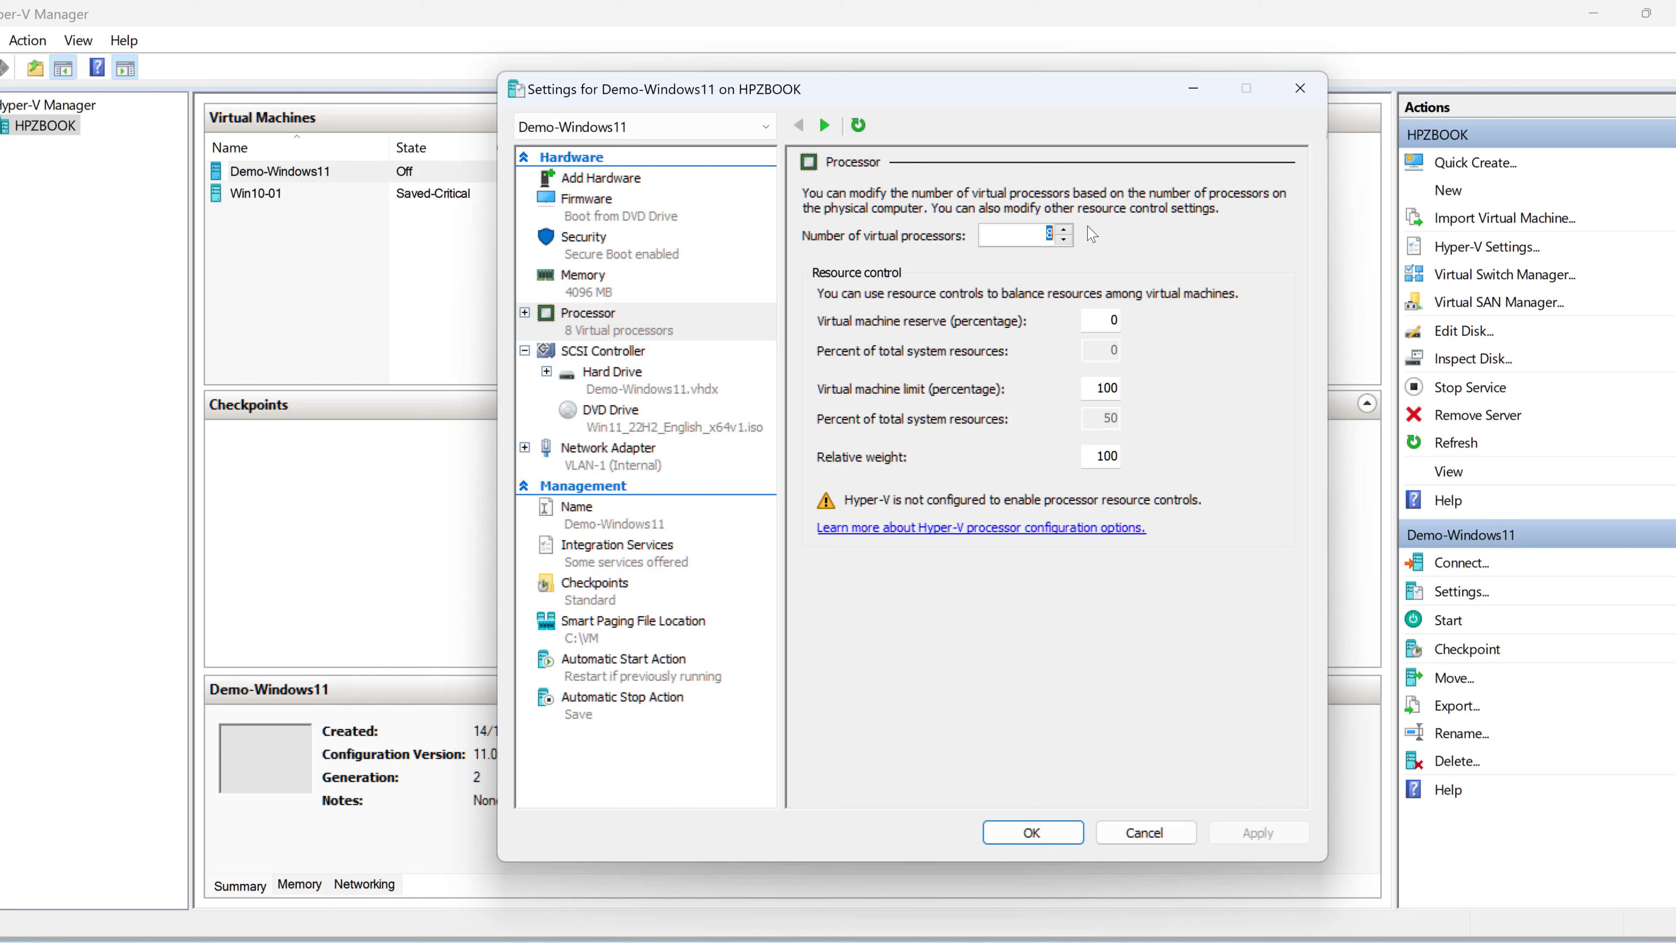
type("16")
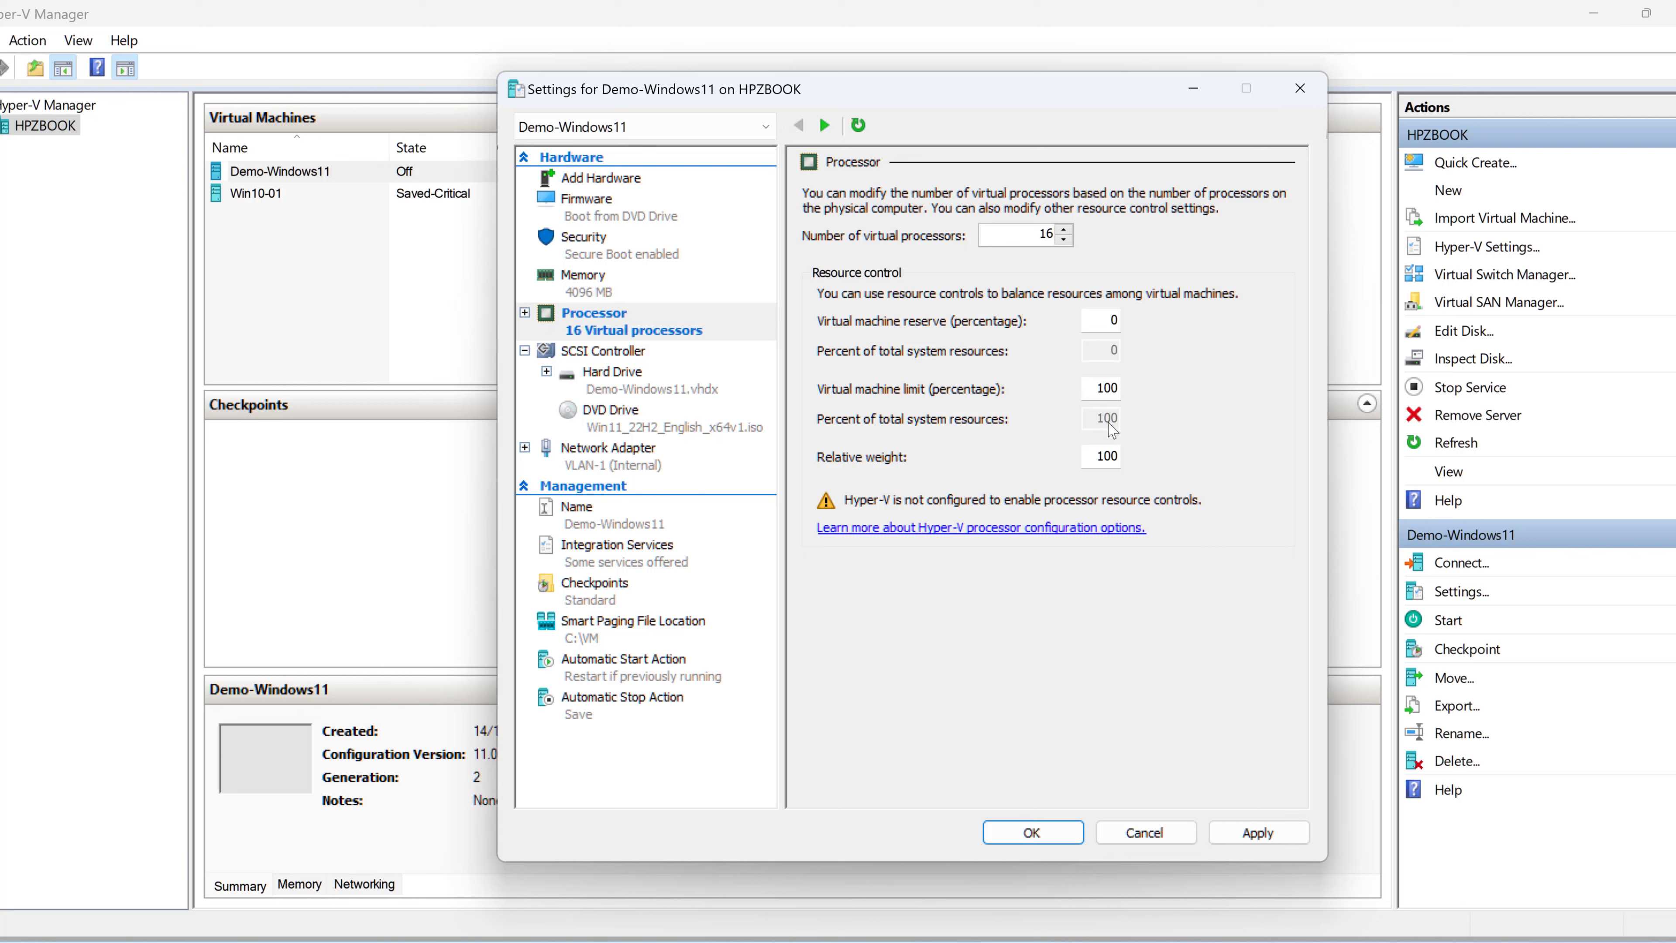
double_click(1046, 234)
type("4")
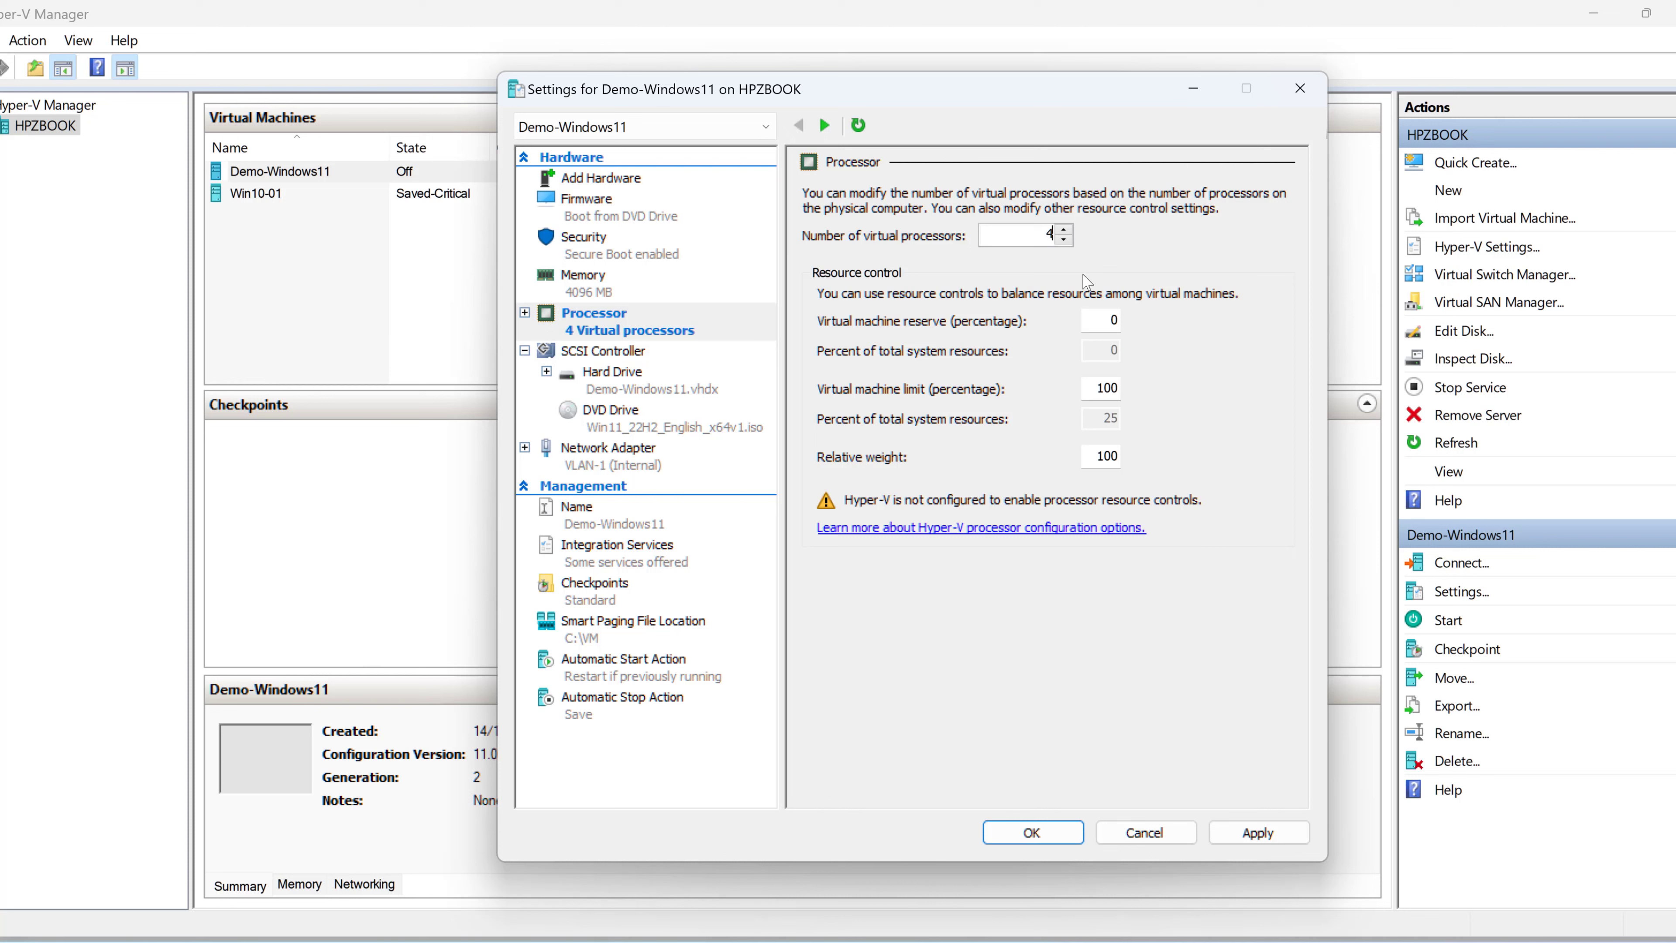
Step: Disable Dynamic Memory in the memory settings of Demo-Windows11
left_click(589, 294)
left_click(596, 329)
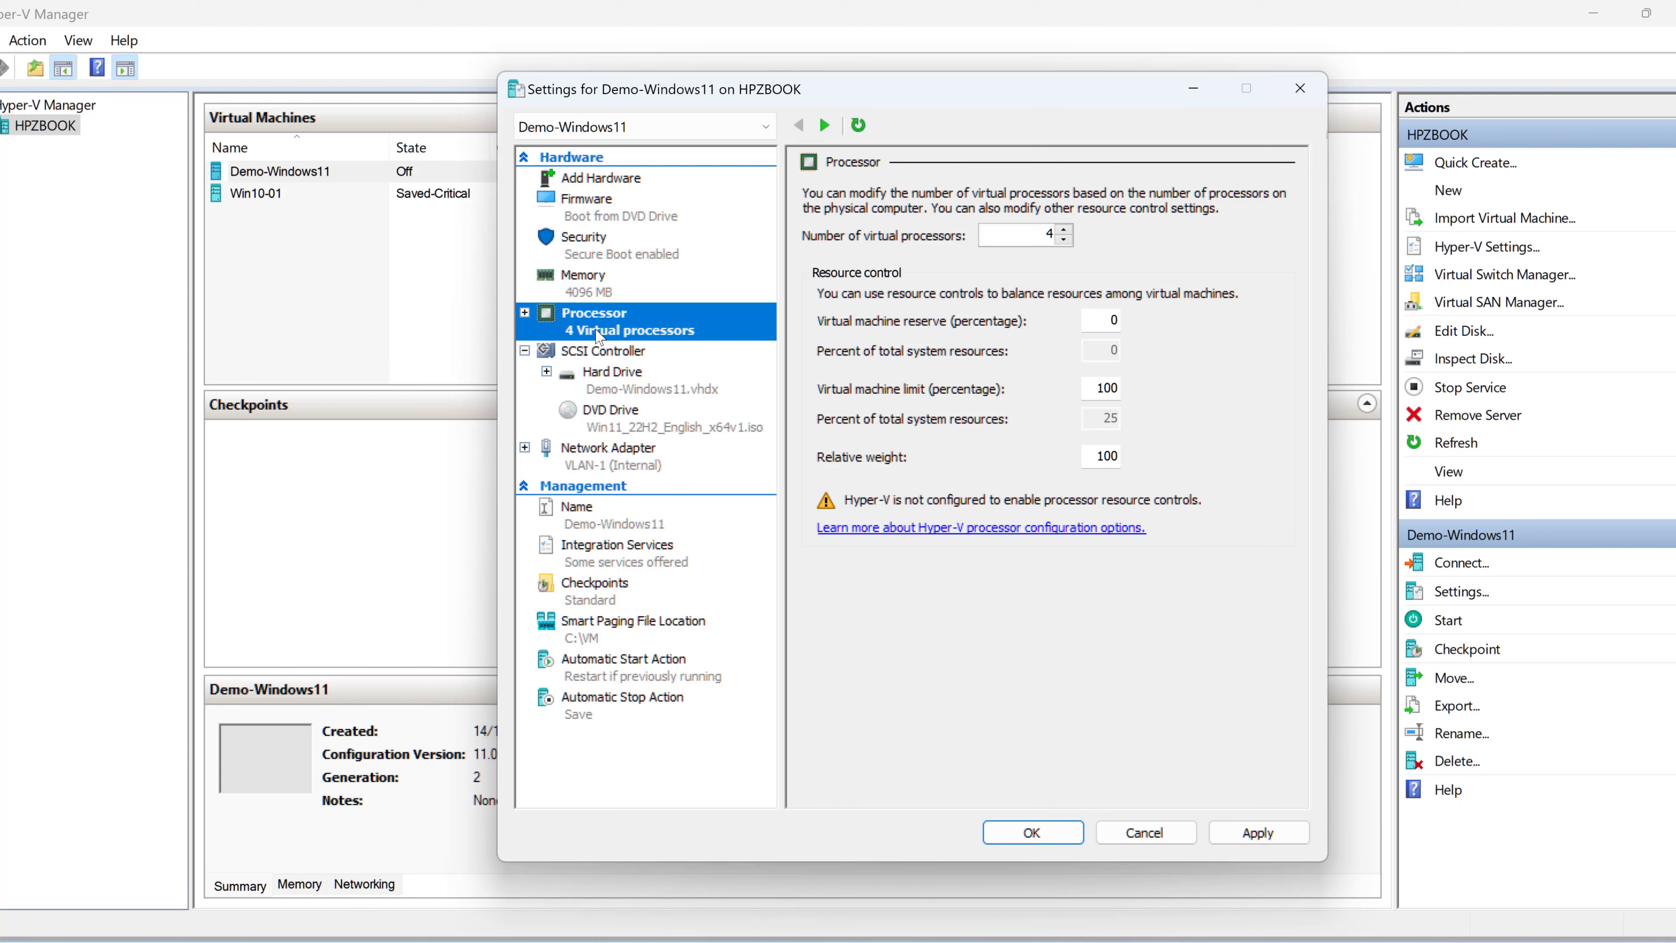
left_click(608, 298)
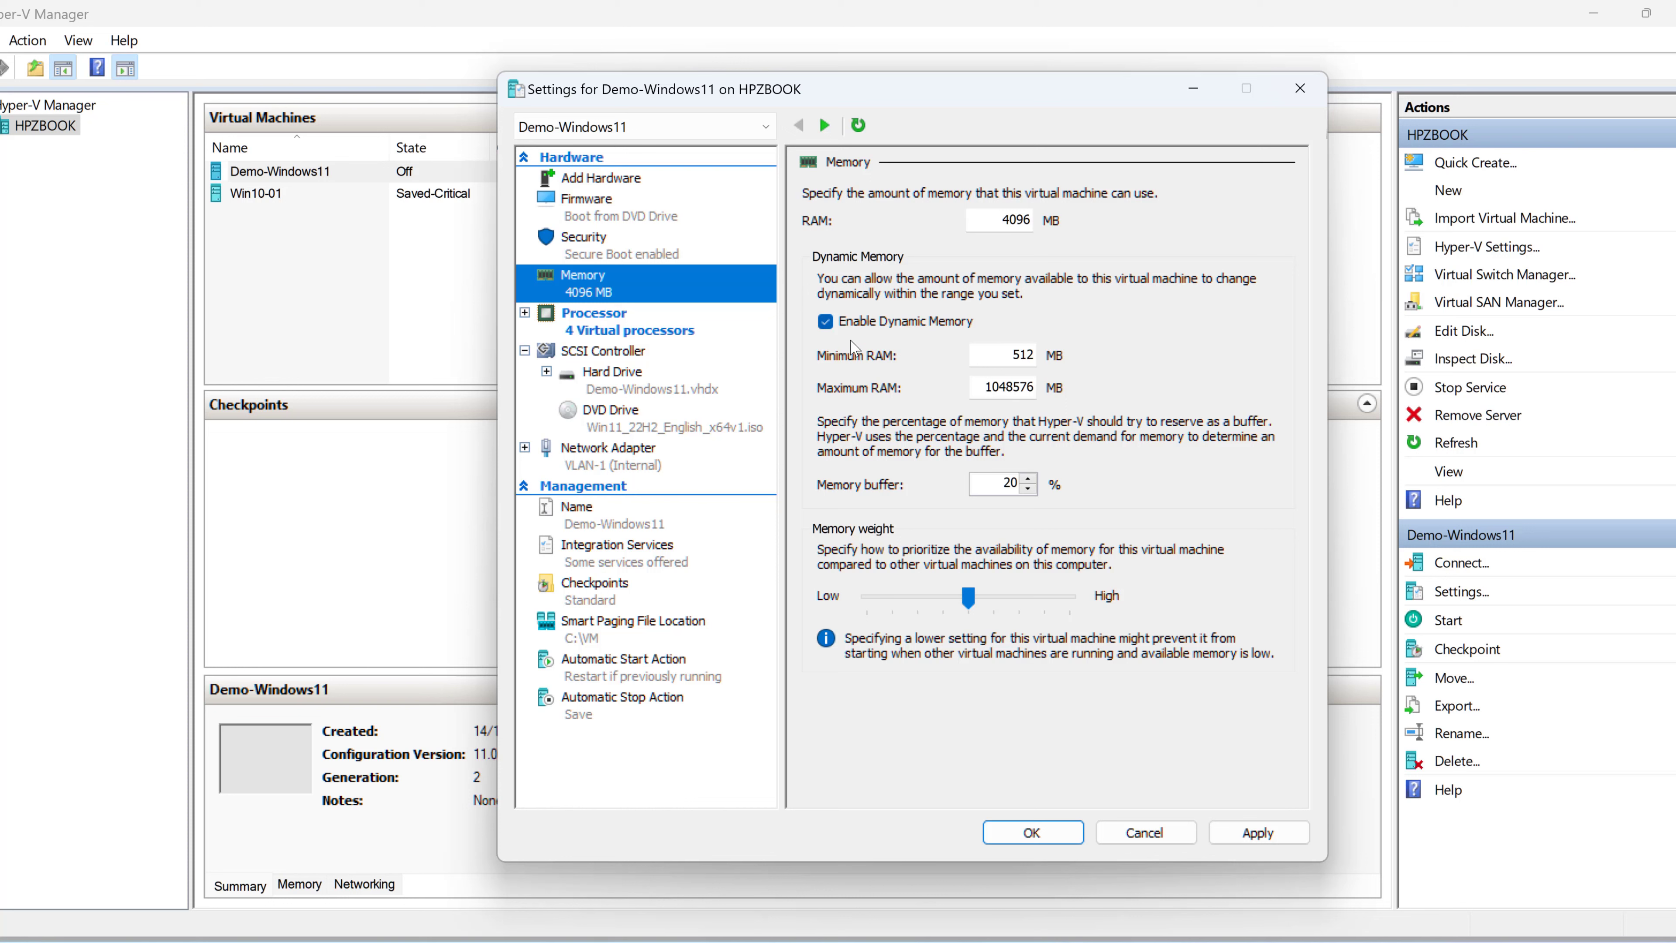
left_click(825, 323)
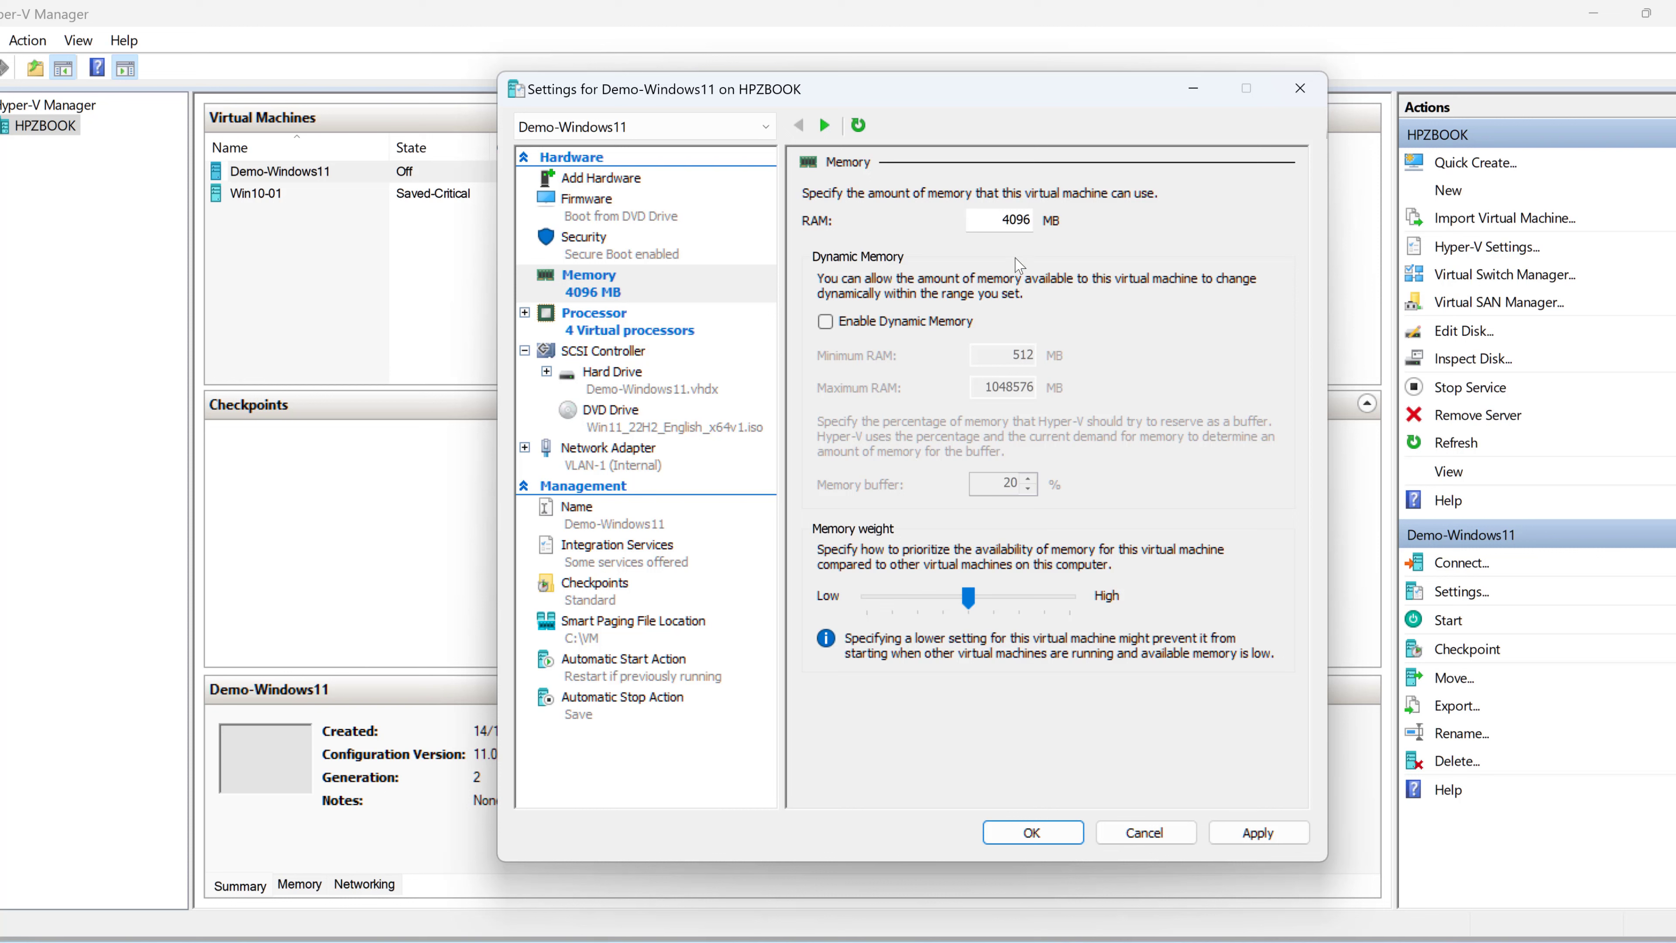
Step: Review the processor, hard drive, network adapter and Add Hardware settings of Demo-Windows11
left_click(626, 332)
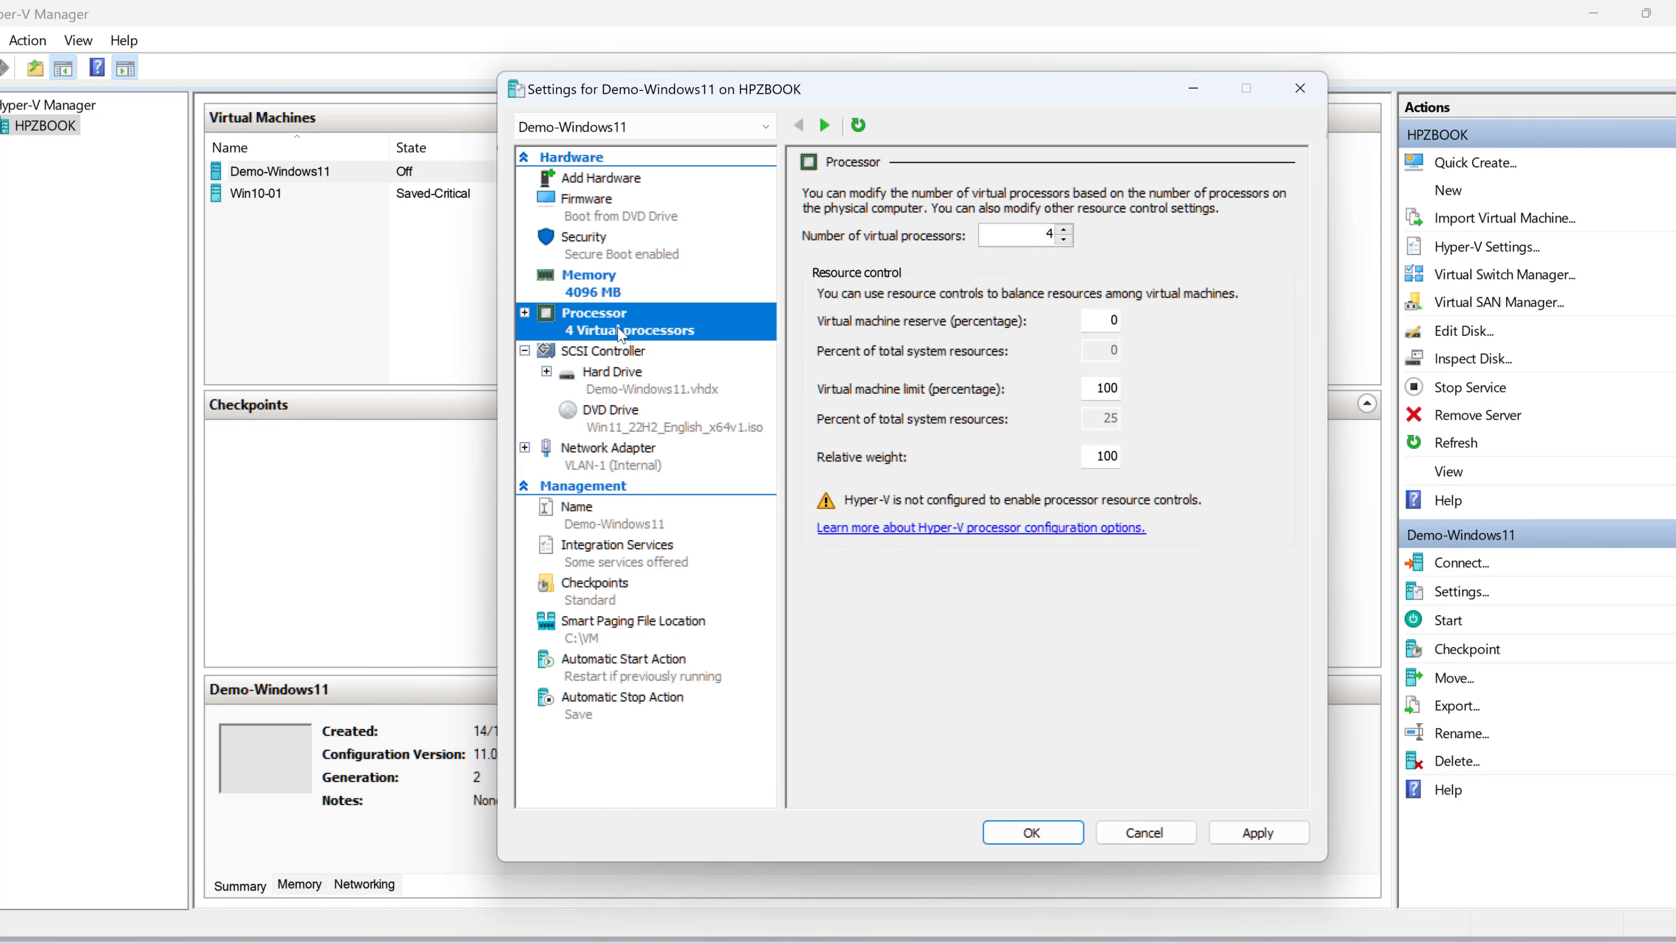
left_click(635, 395)
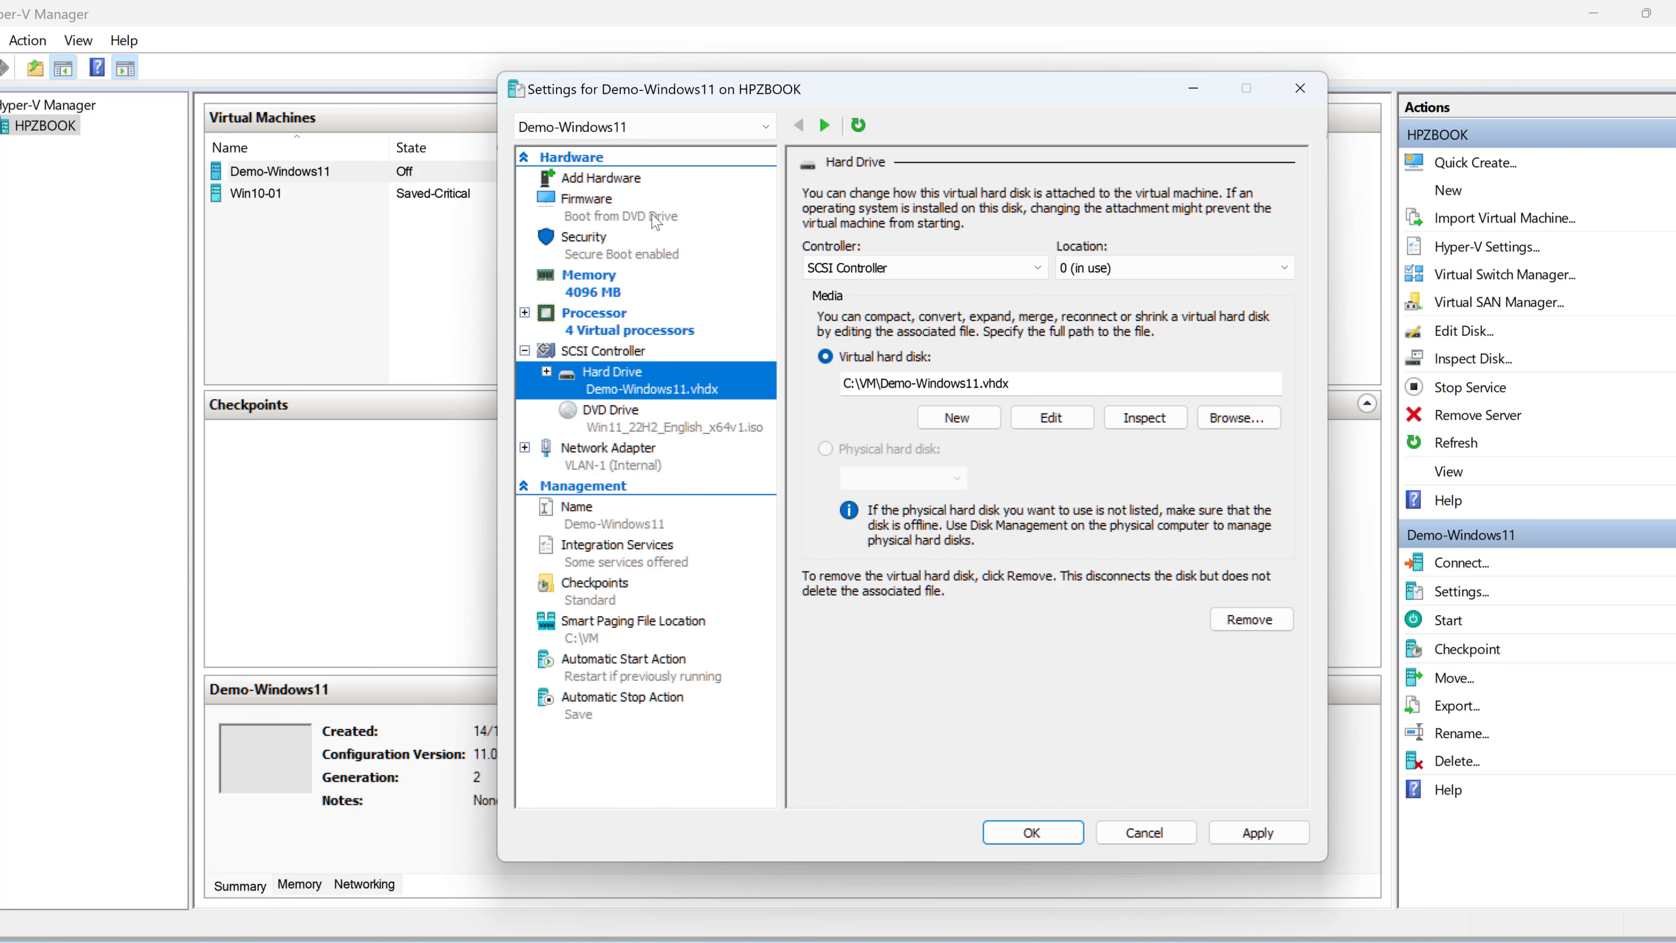
left_click(644, 464)
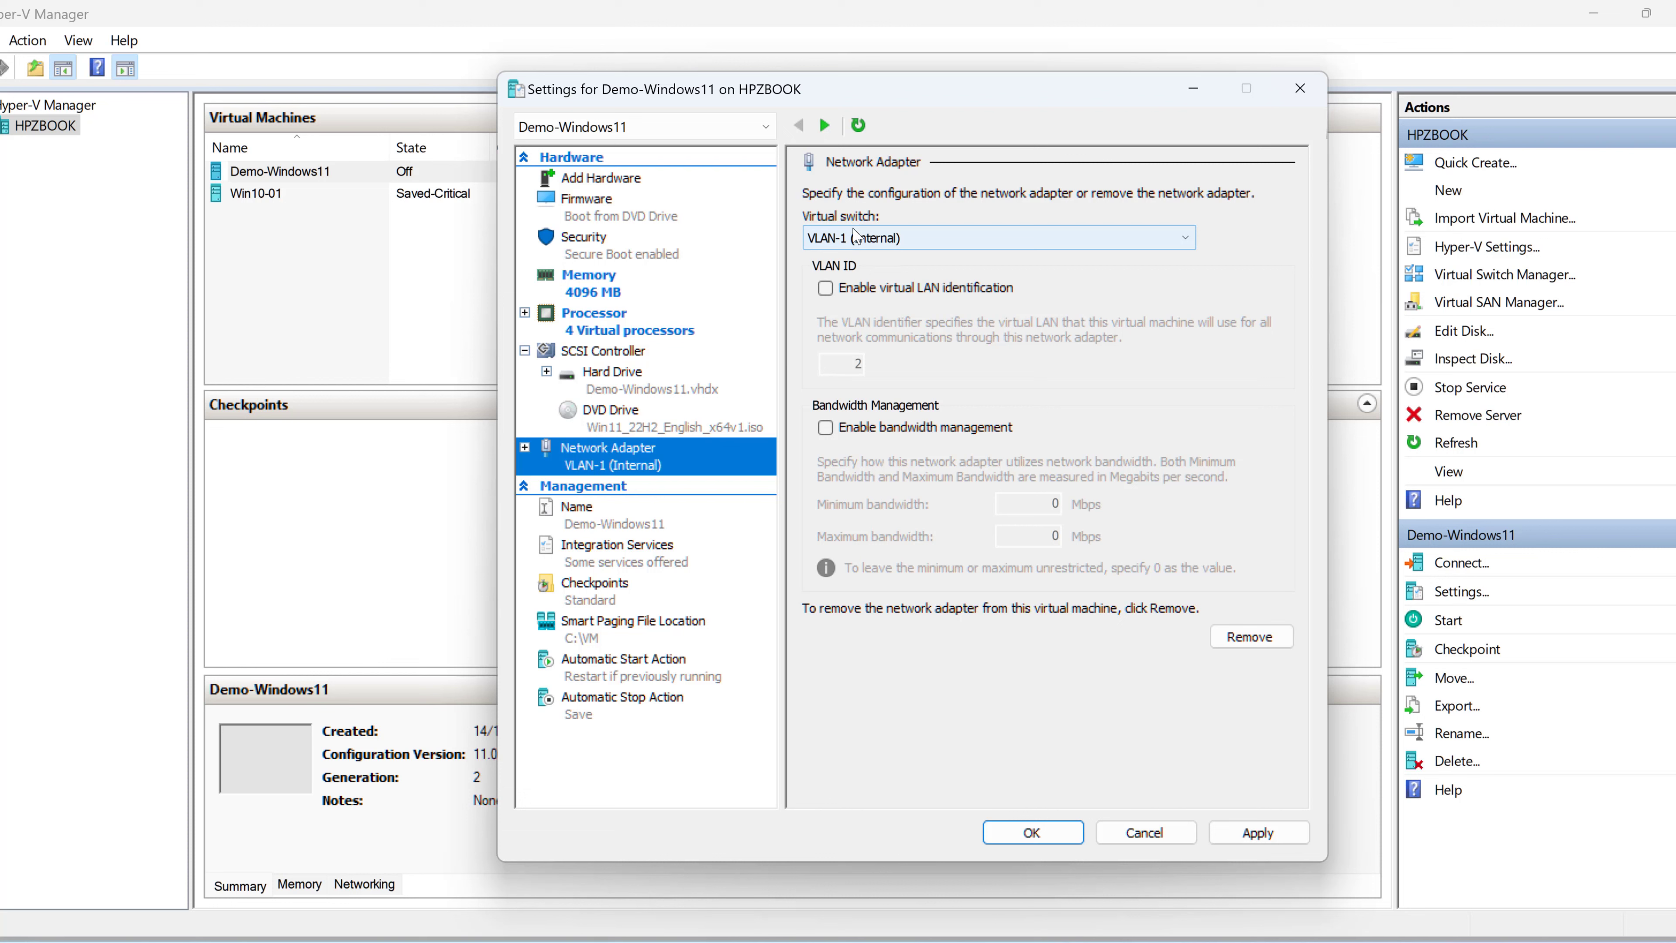
left_click(608, 181)
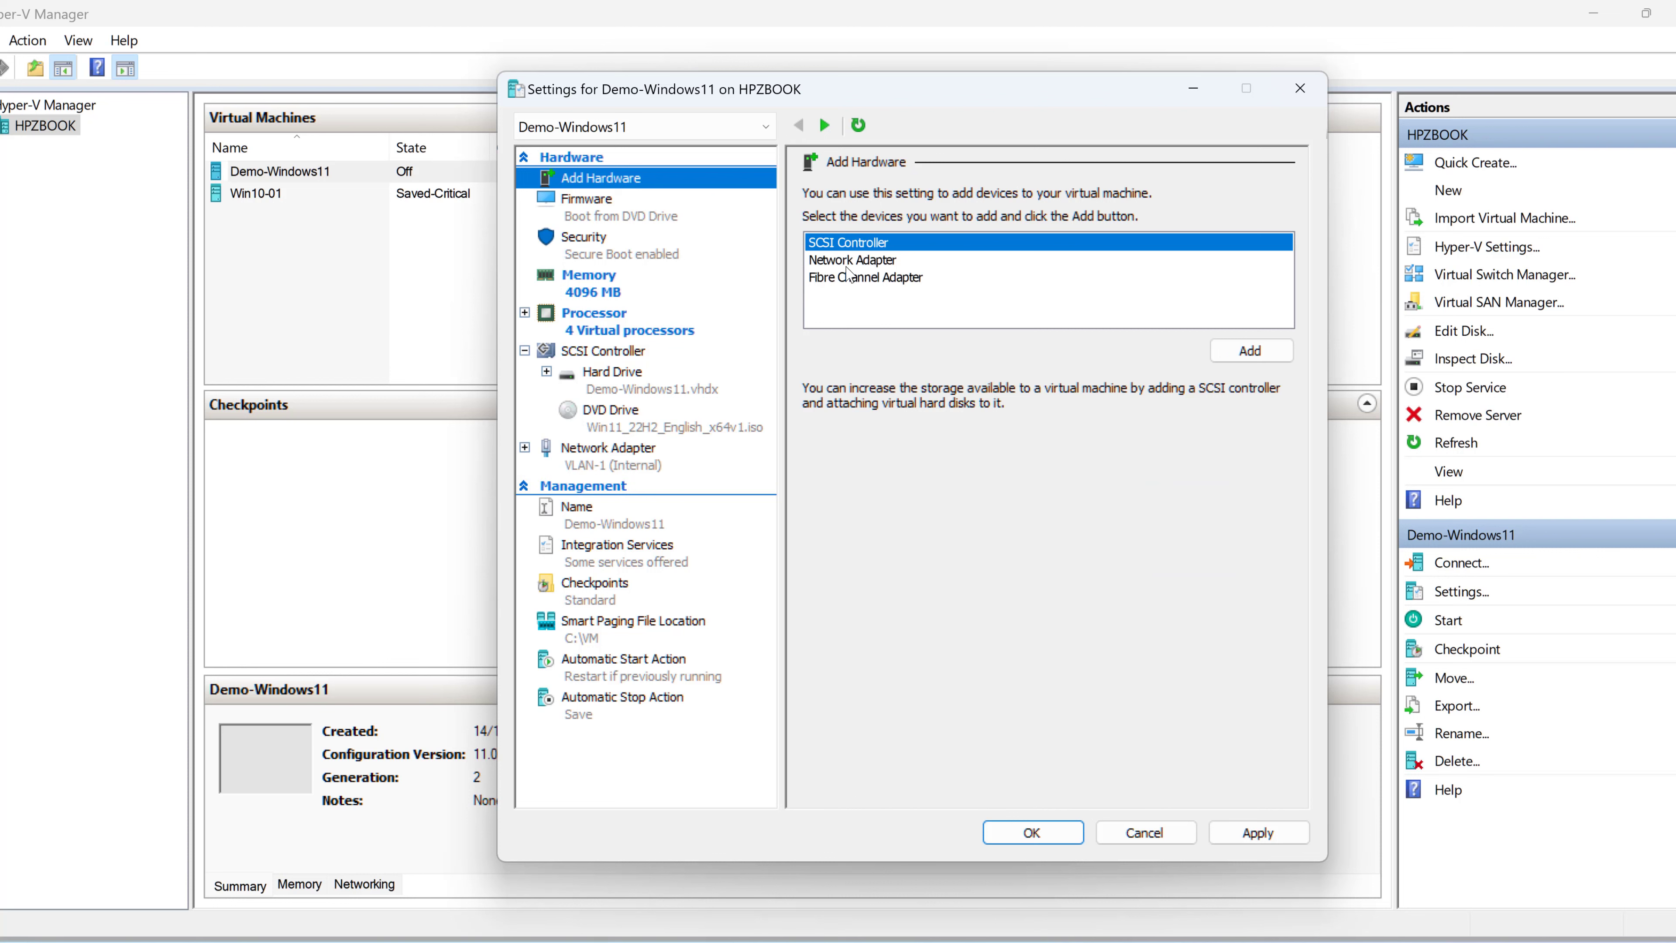
left_click(848, 264)
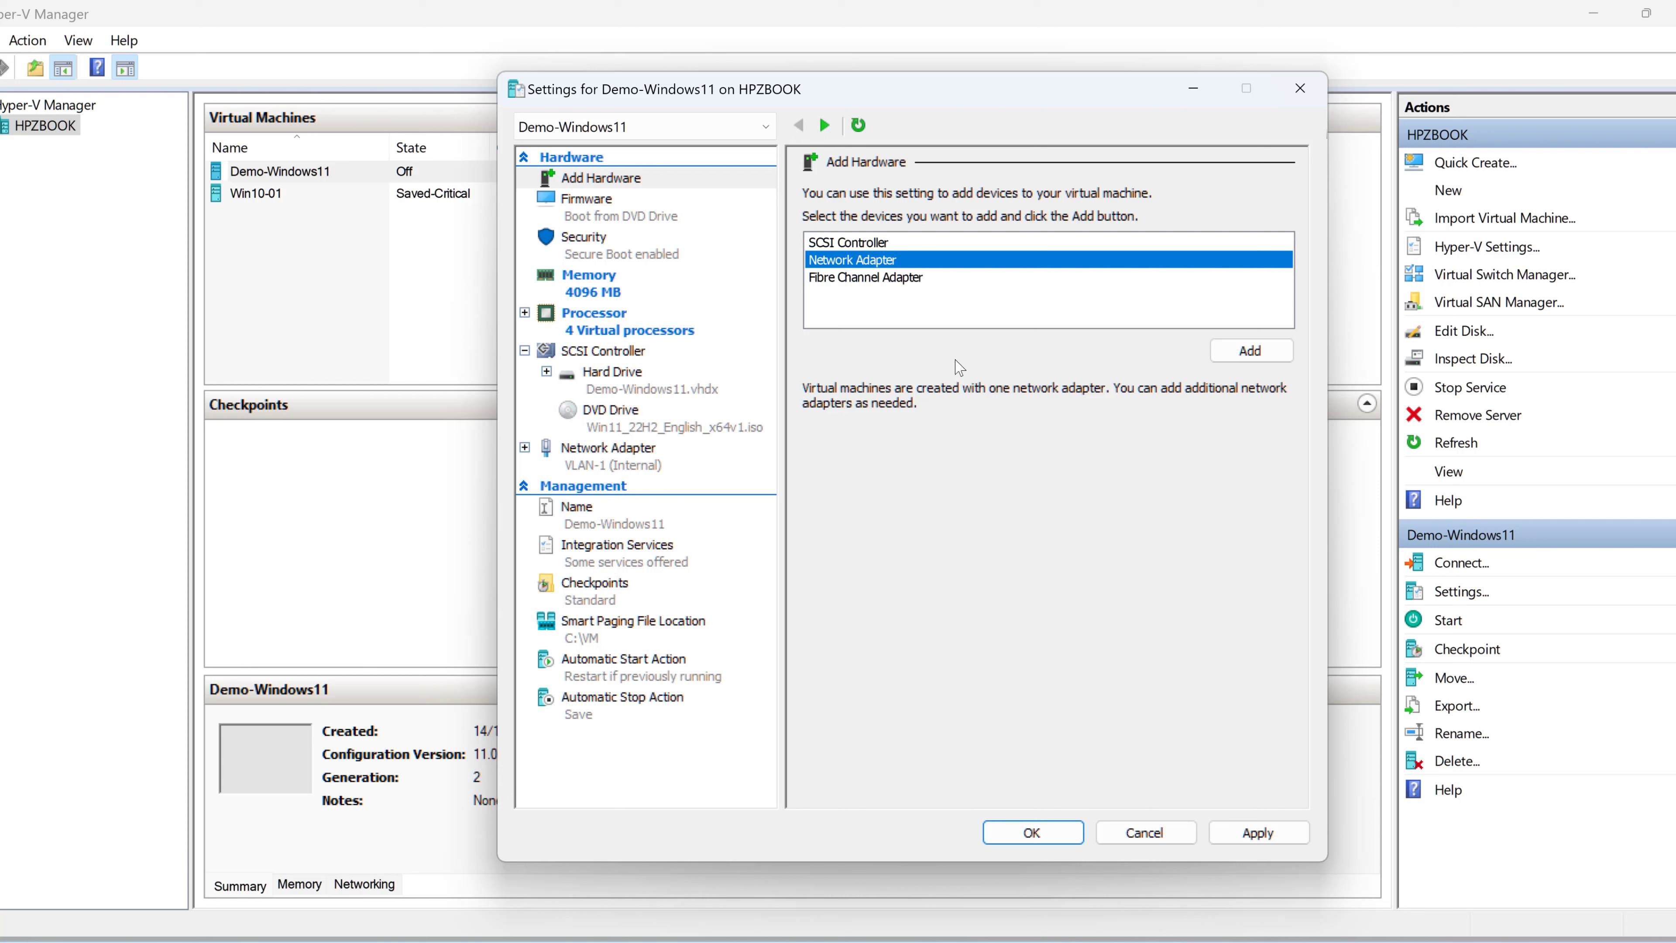
left_click(611, 470)
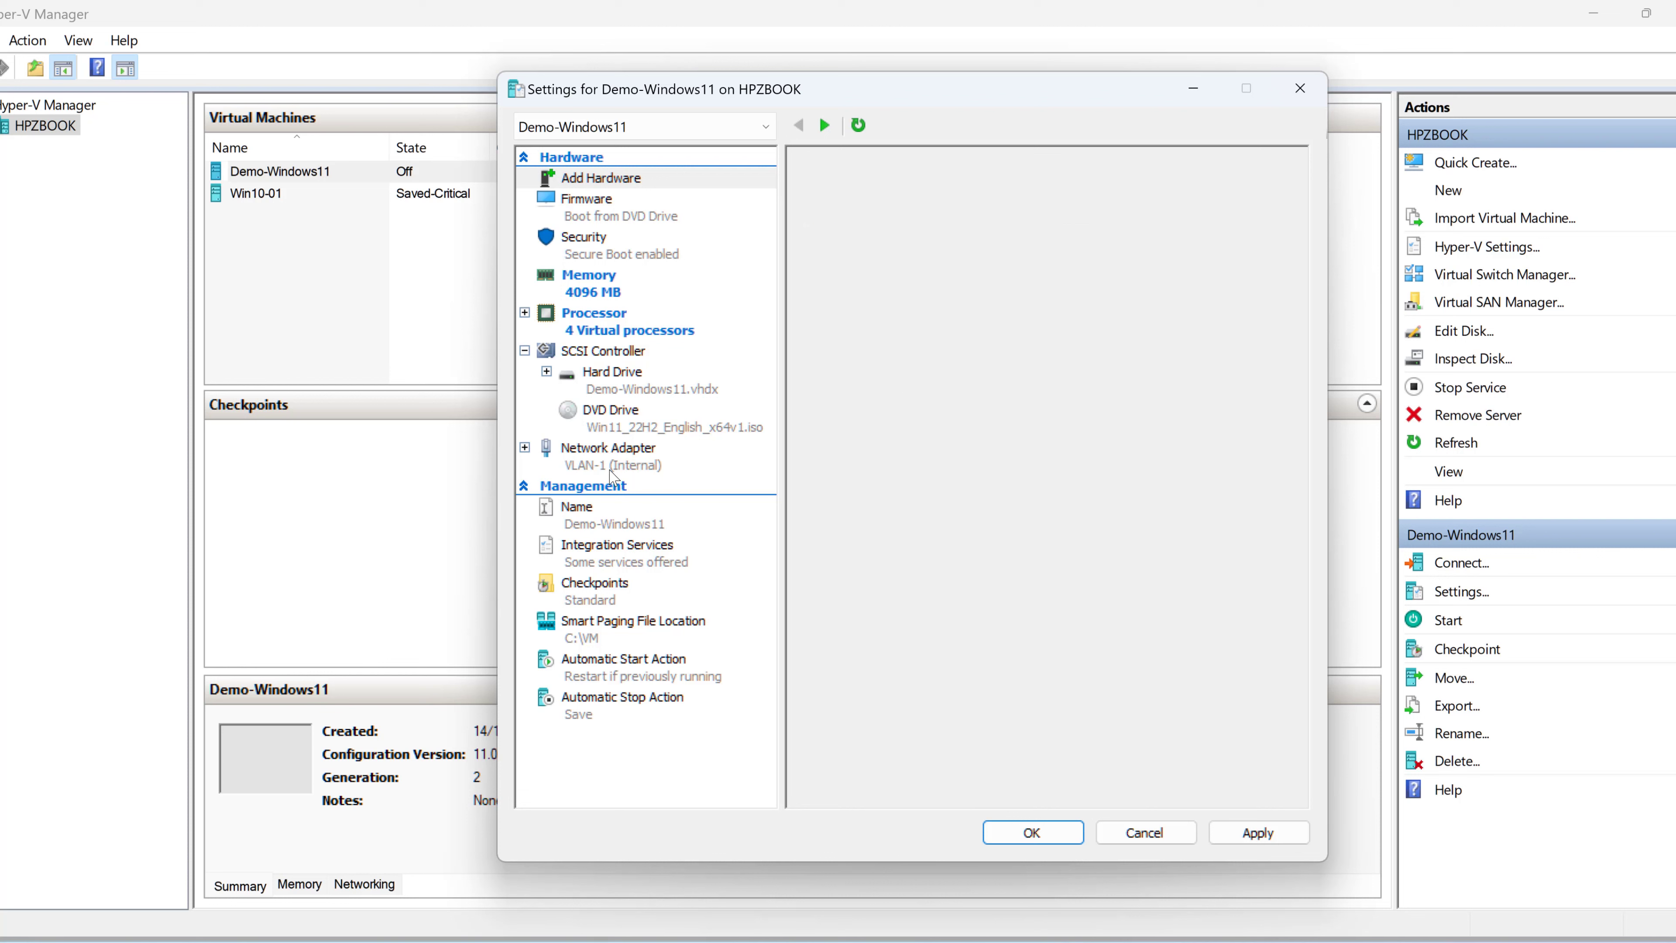
Step: Turn off automatic checkpoints for Demo-Windows11 and save its settings
left_click(610, 587)
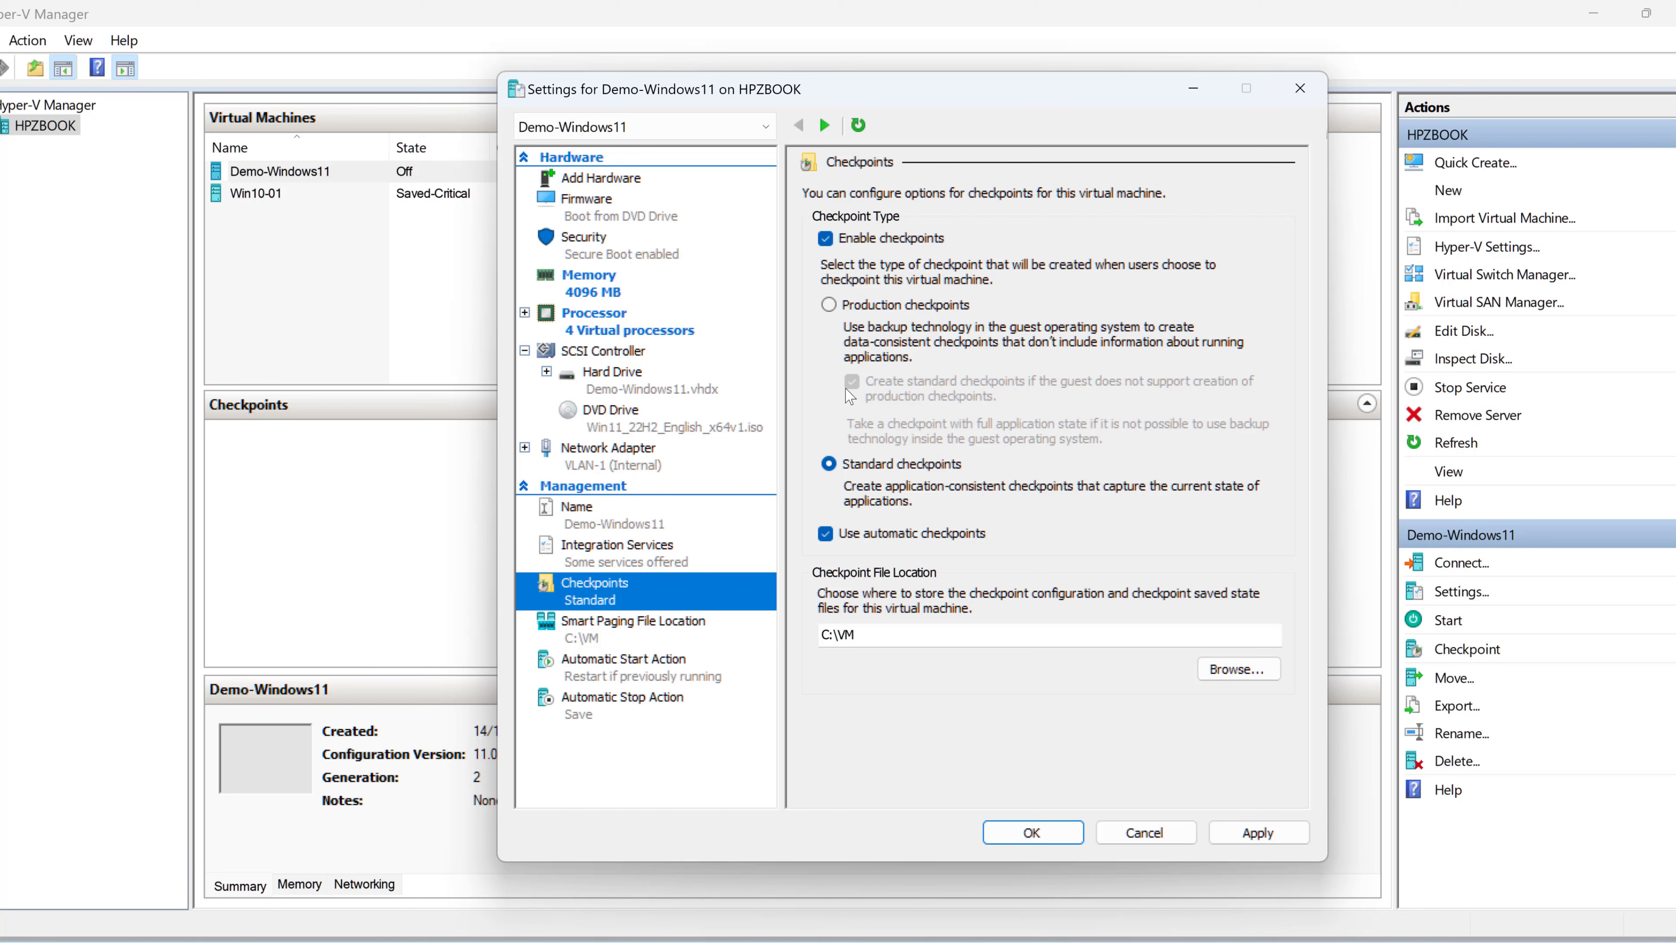
left_click(825, 533)
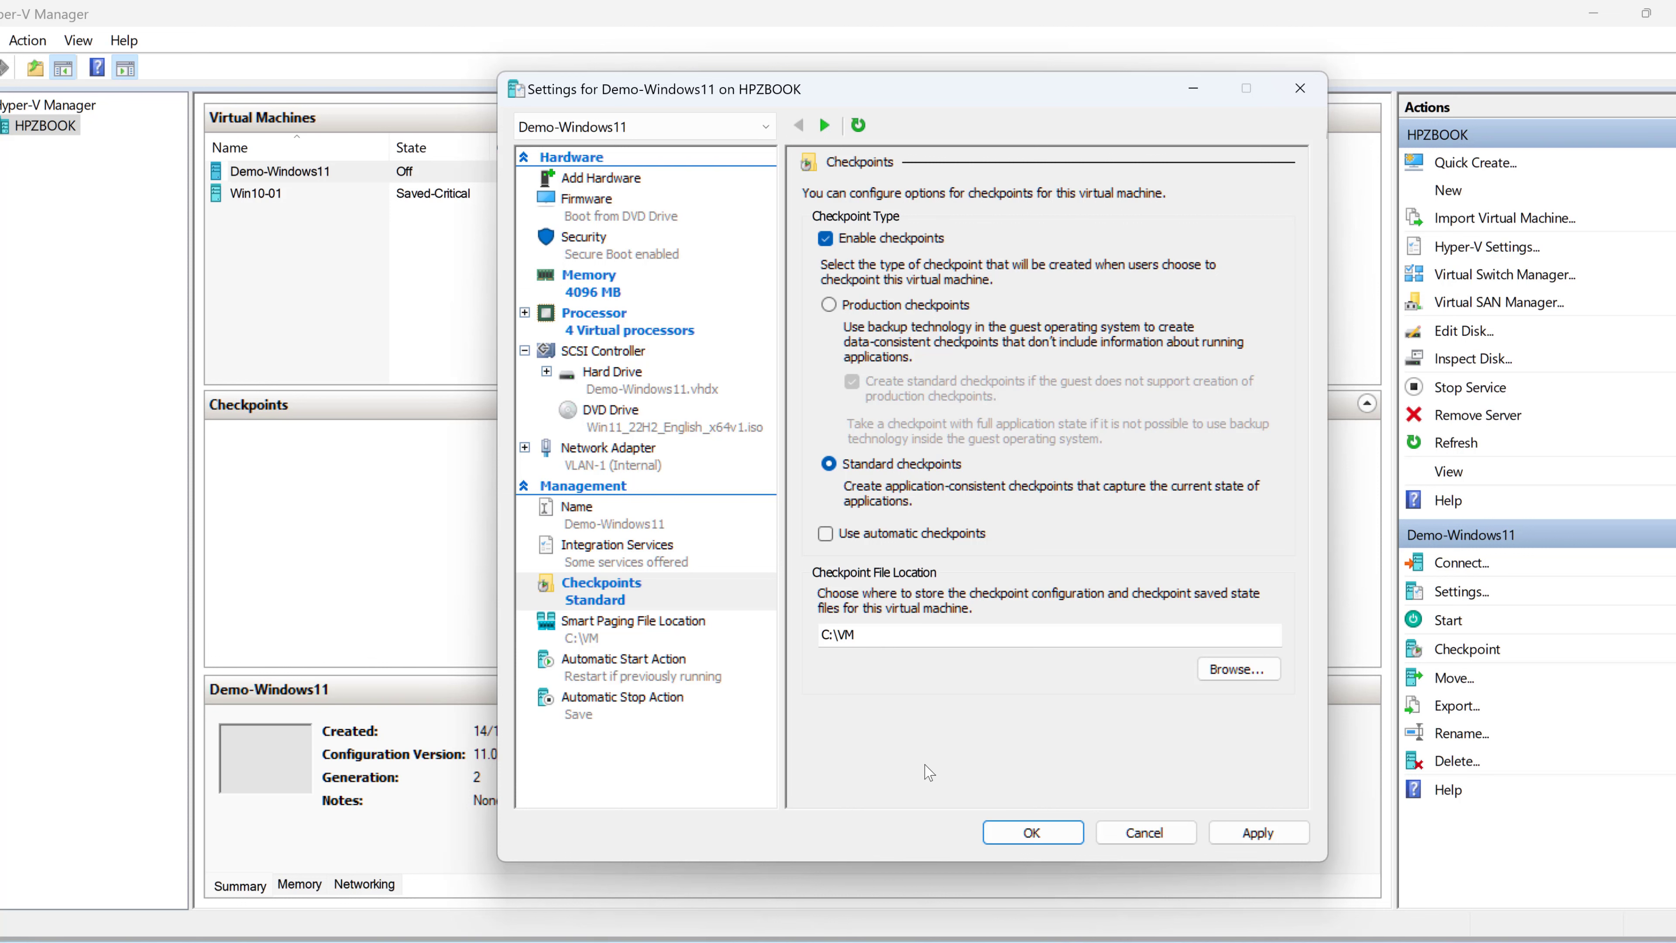
left_click(1008, 842)
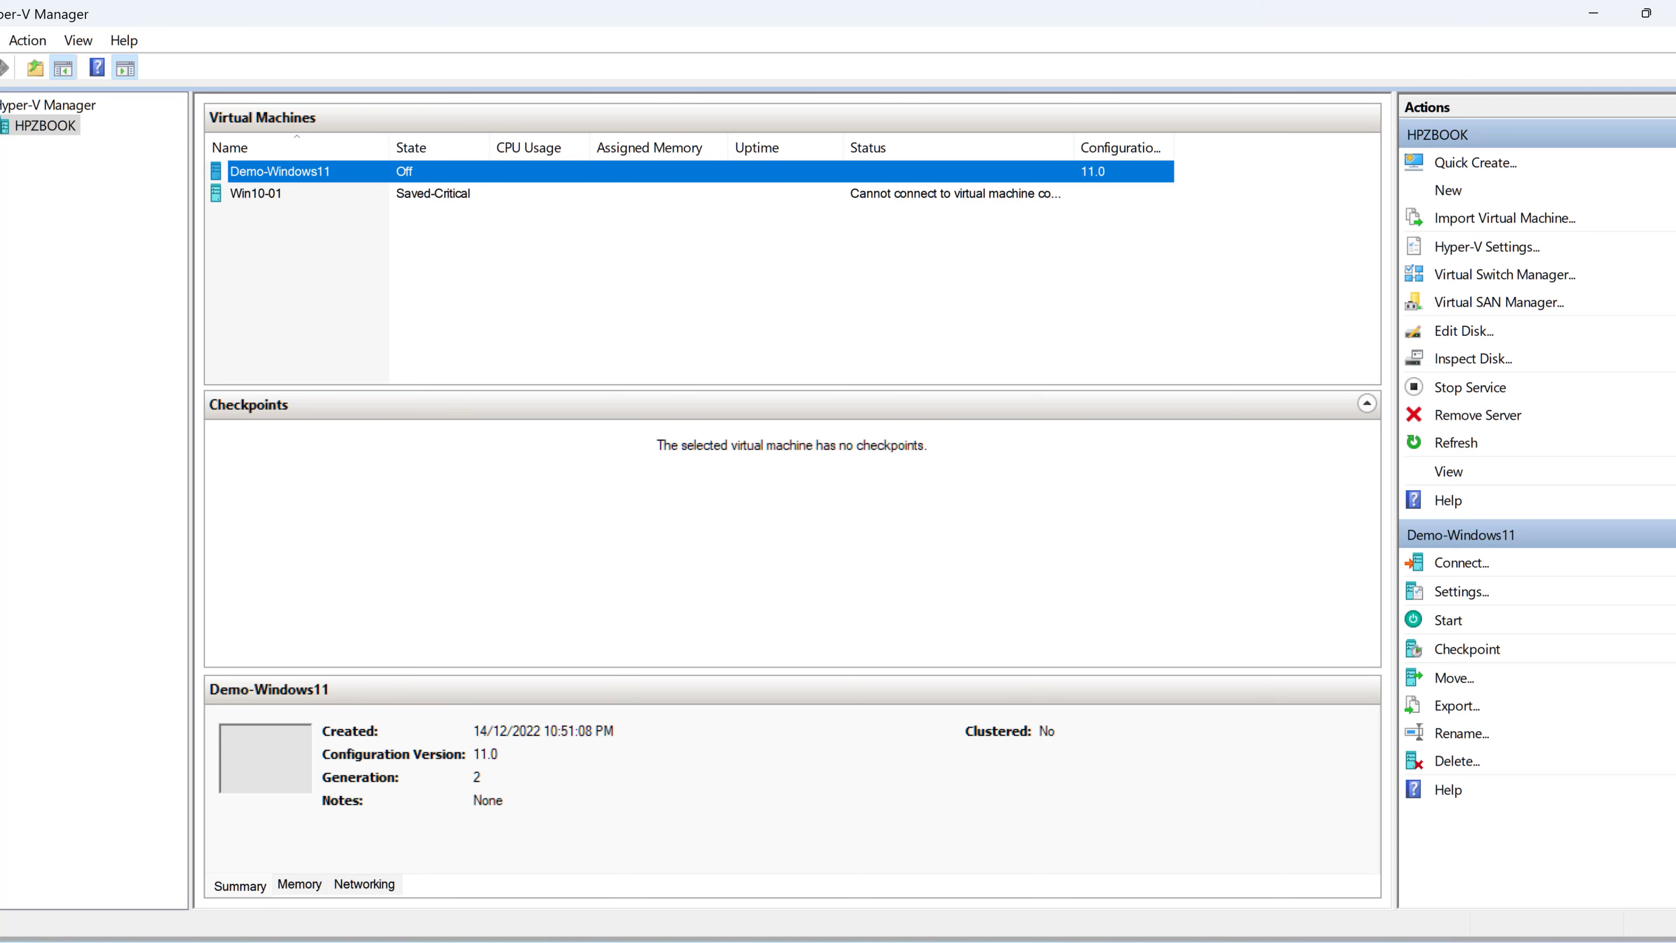
Step: Switch to File Explorer and examine the Demo-Windows11 hard disk file's type and size in C:\VM
key("super+e")
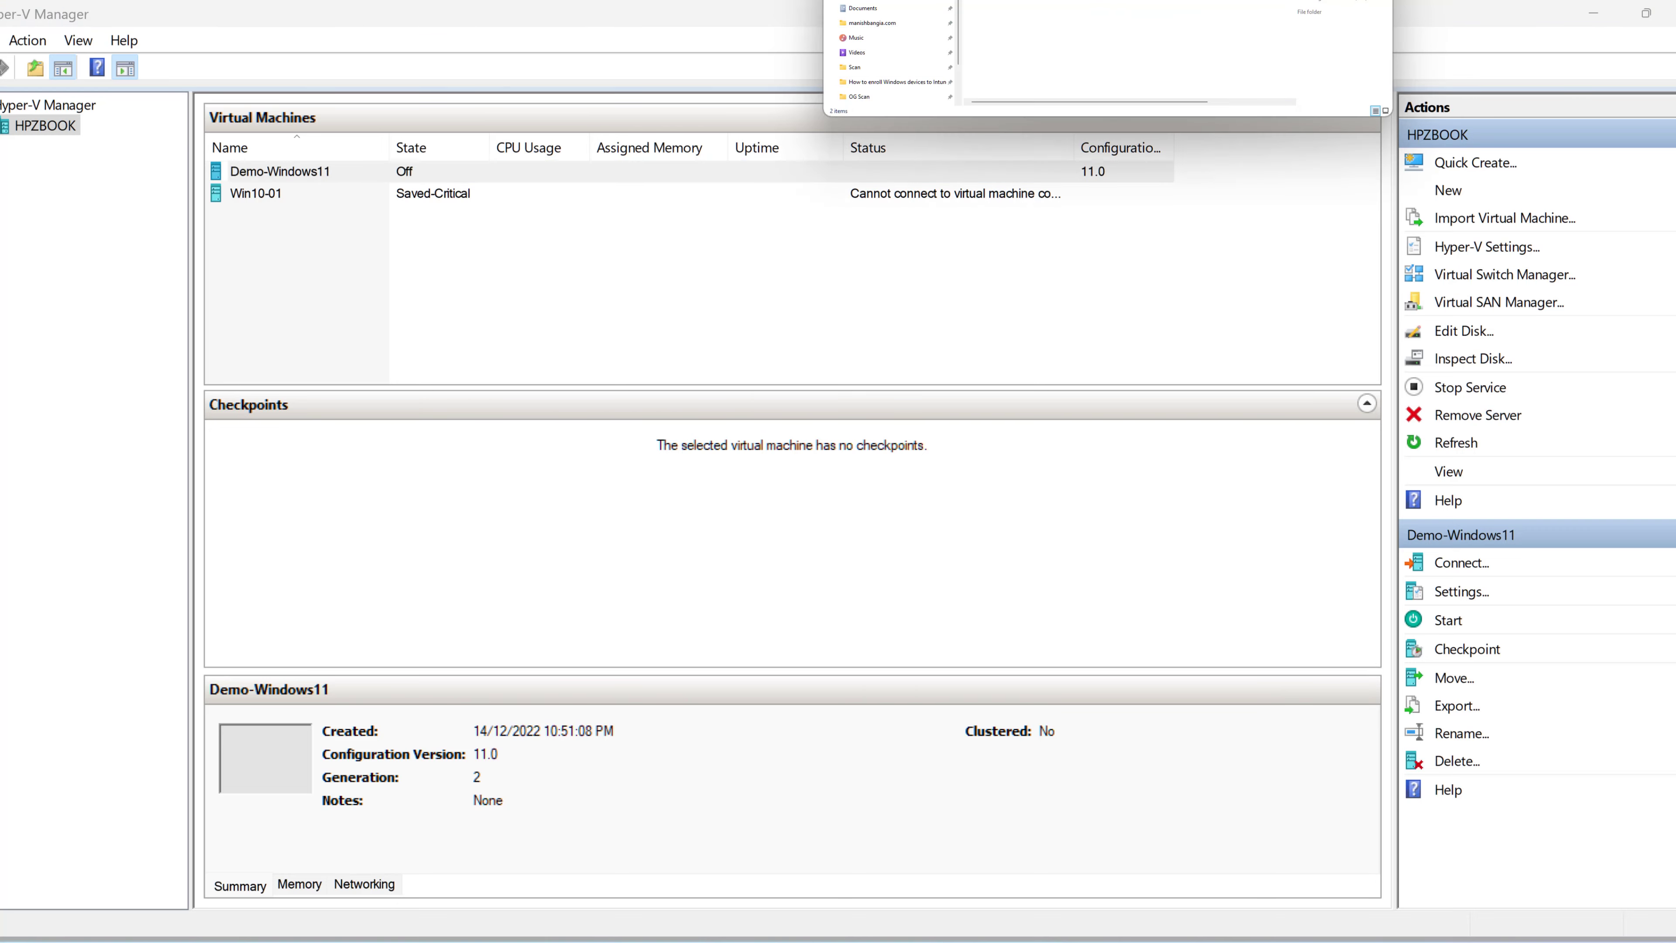
left_click_drag(1082, 2, 562, 235)
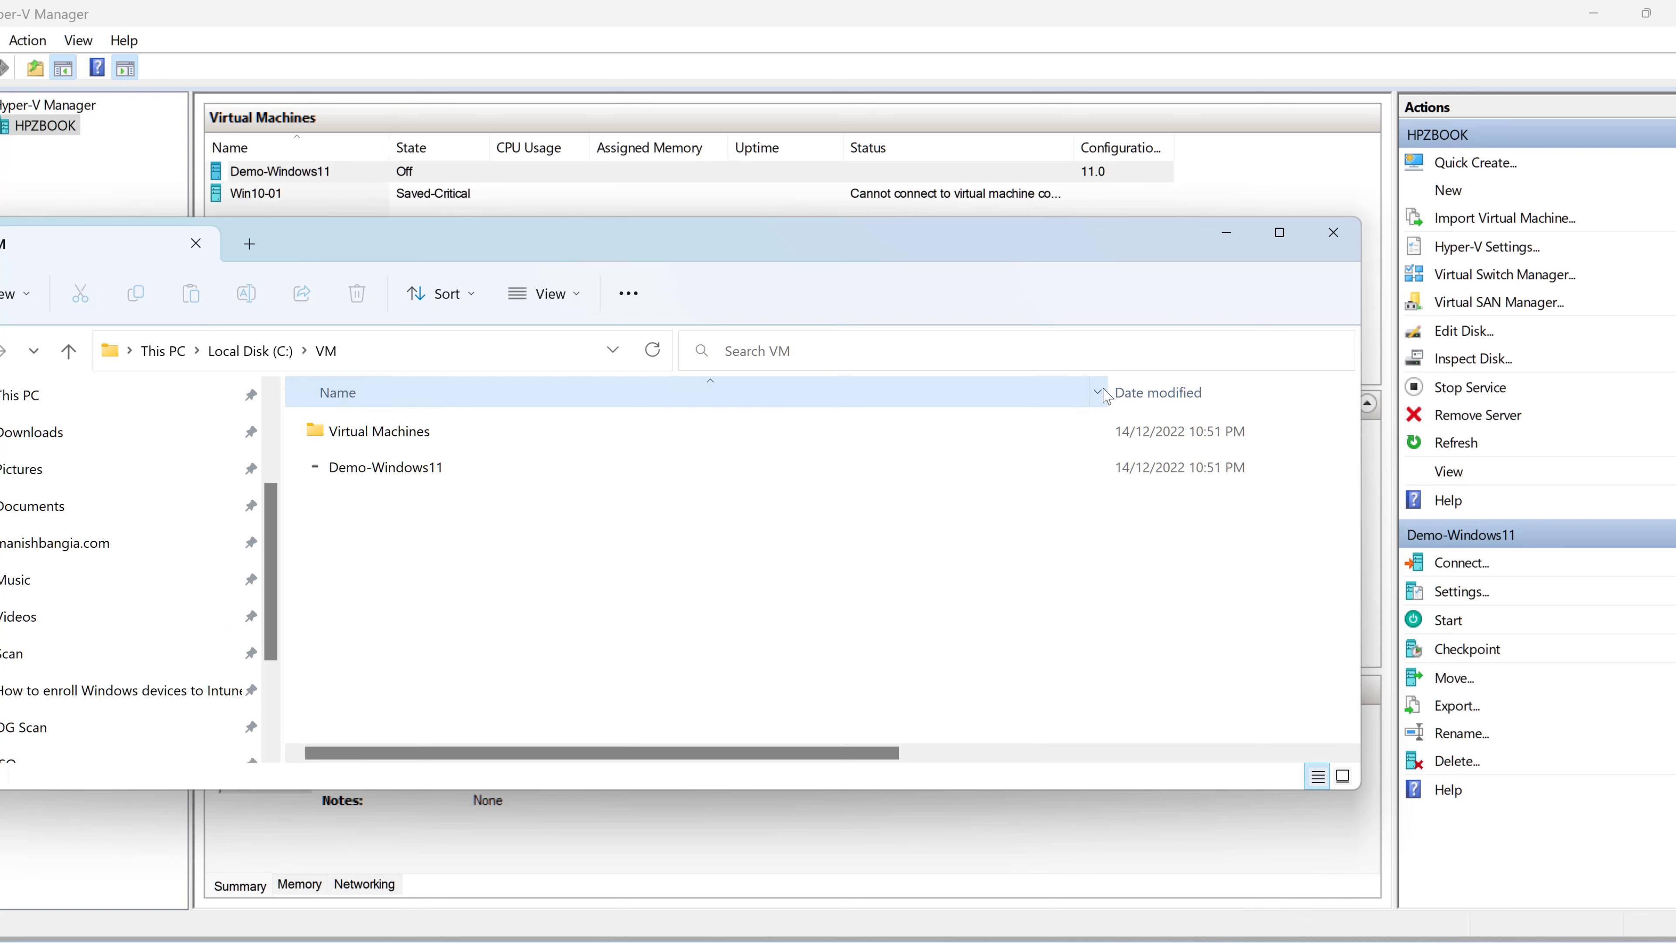
left_click_drag(1107, 392, 696, 390)
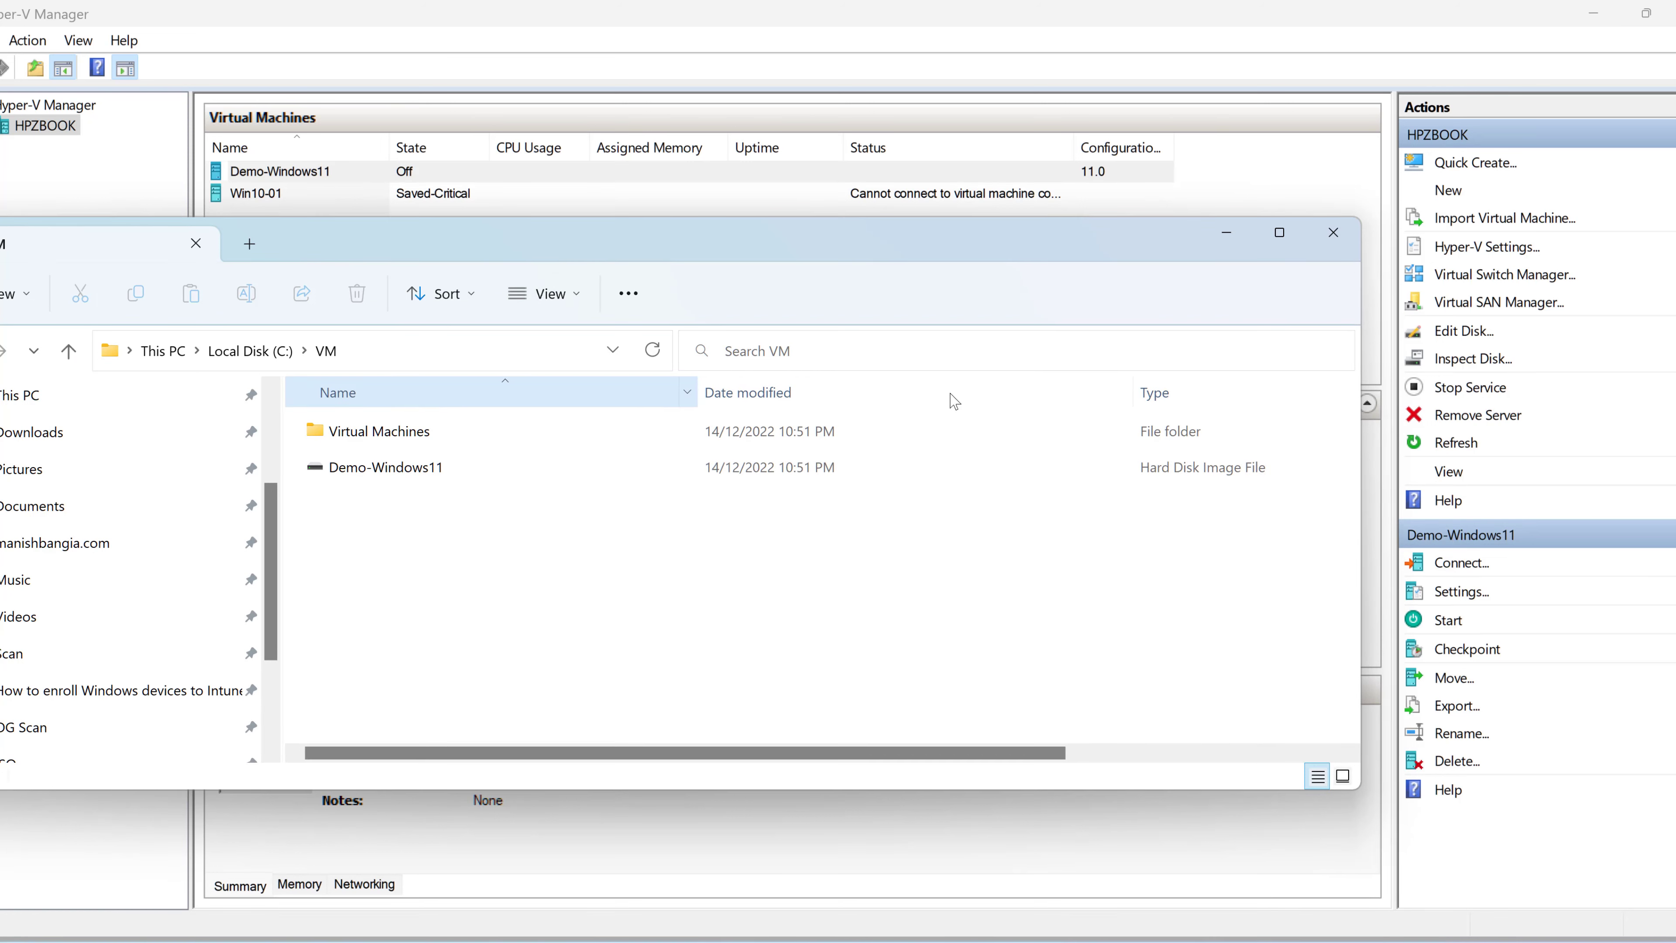
left_click_drag(1139, 389, 963, 390)
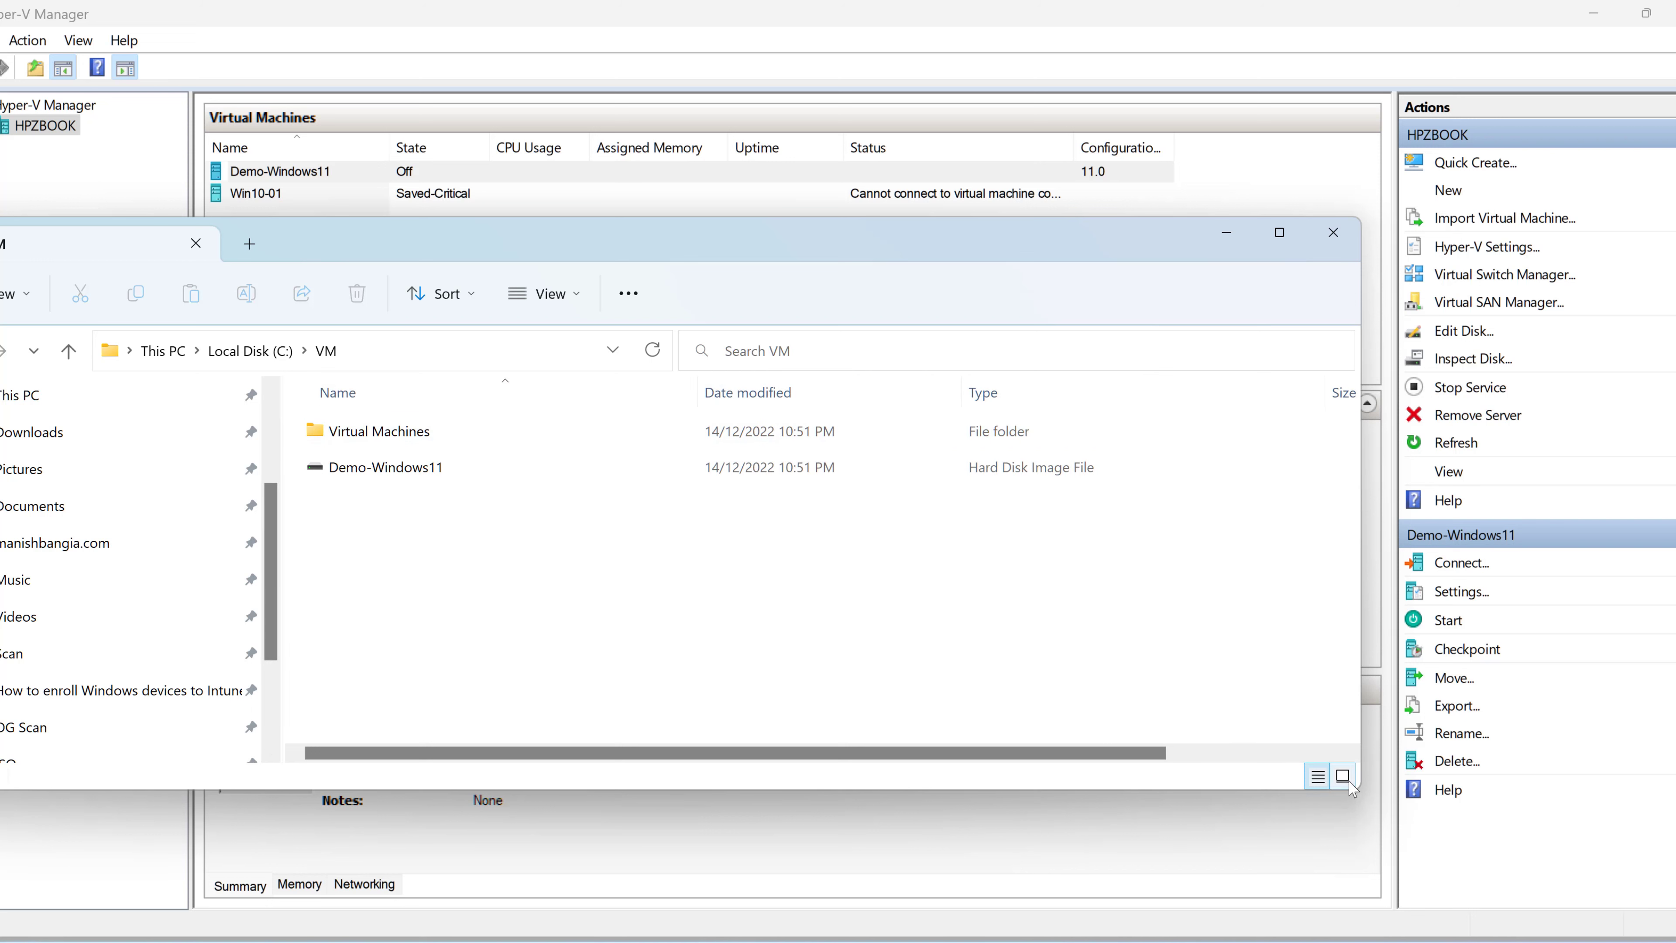
left_click_drag(1361, 796, 1614, 792)
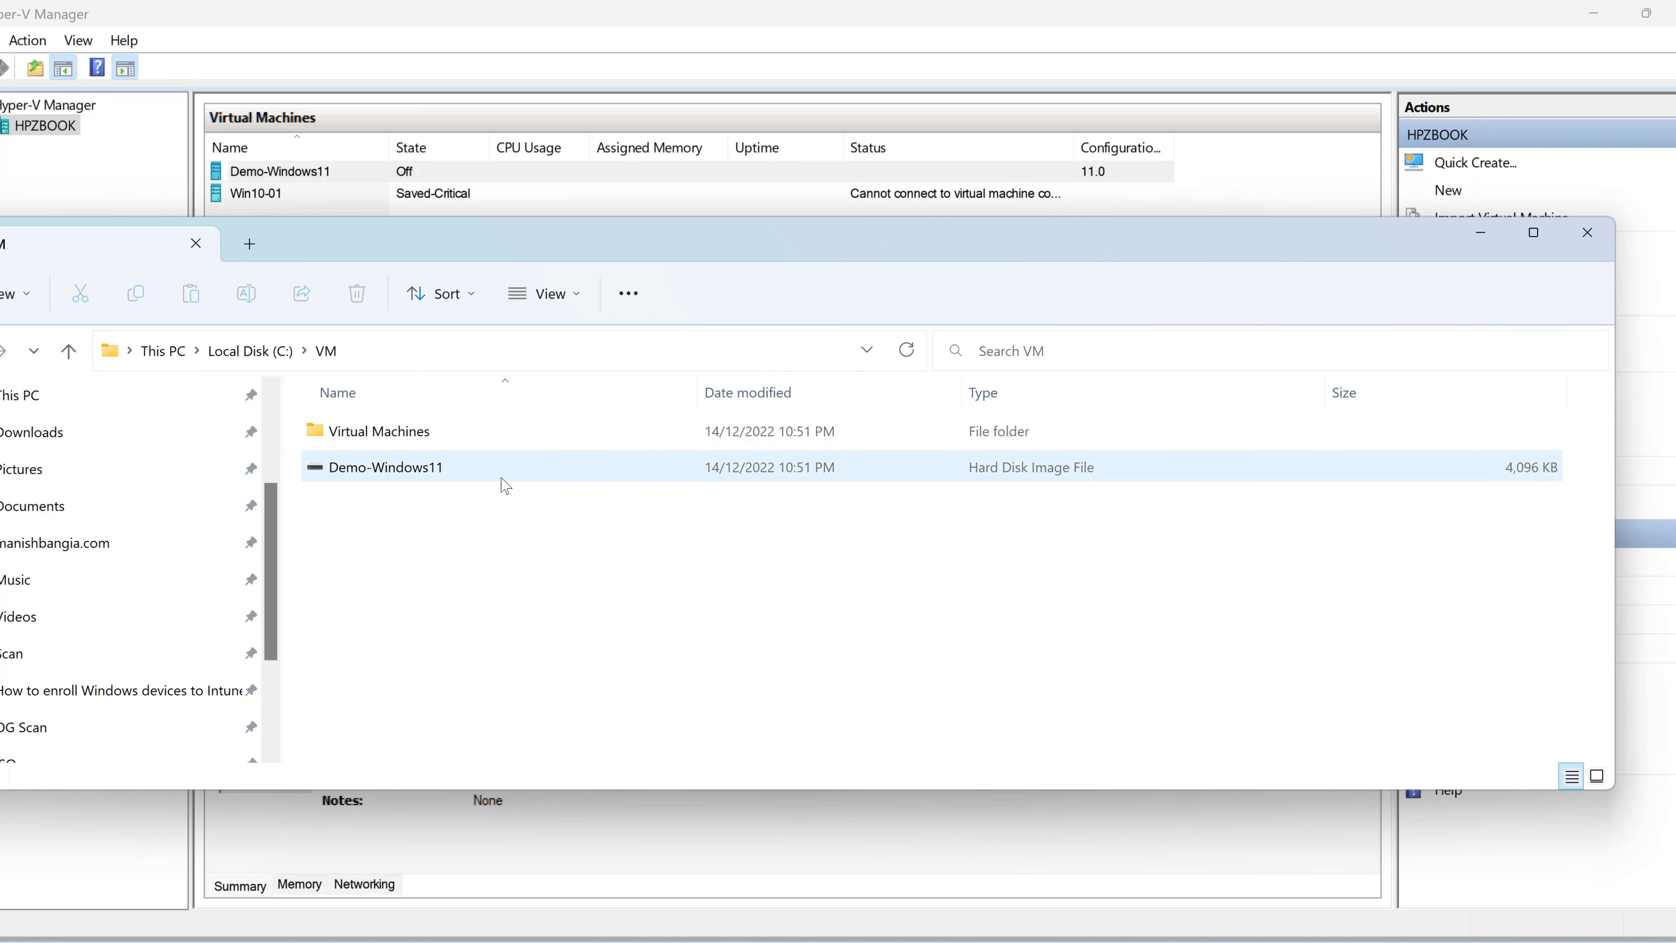
left_click(441, 472)
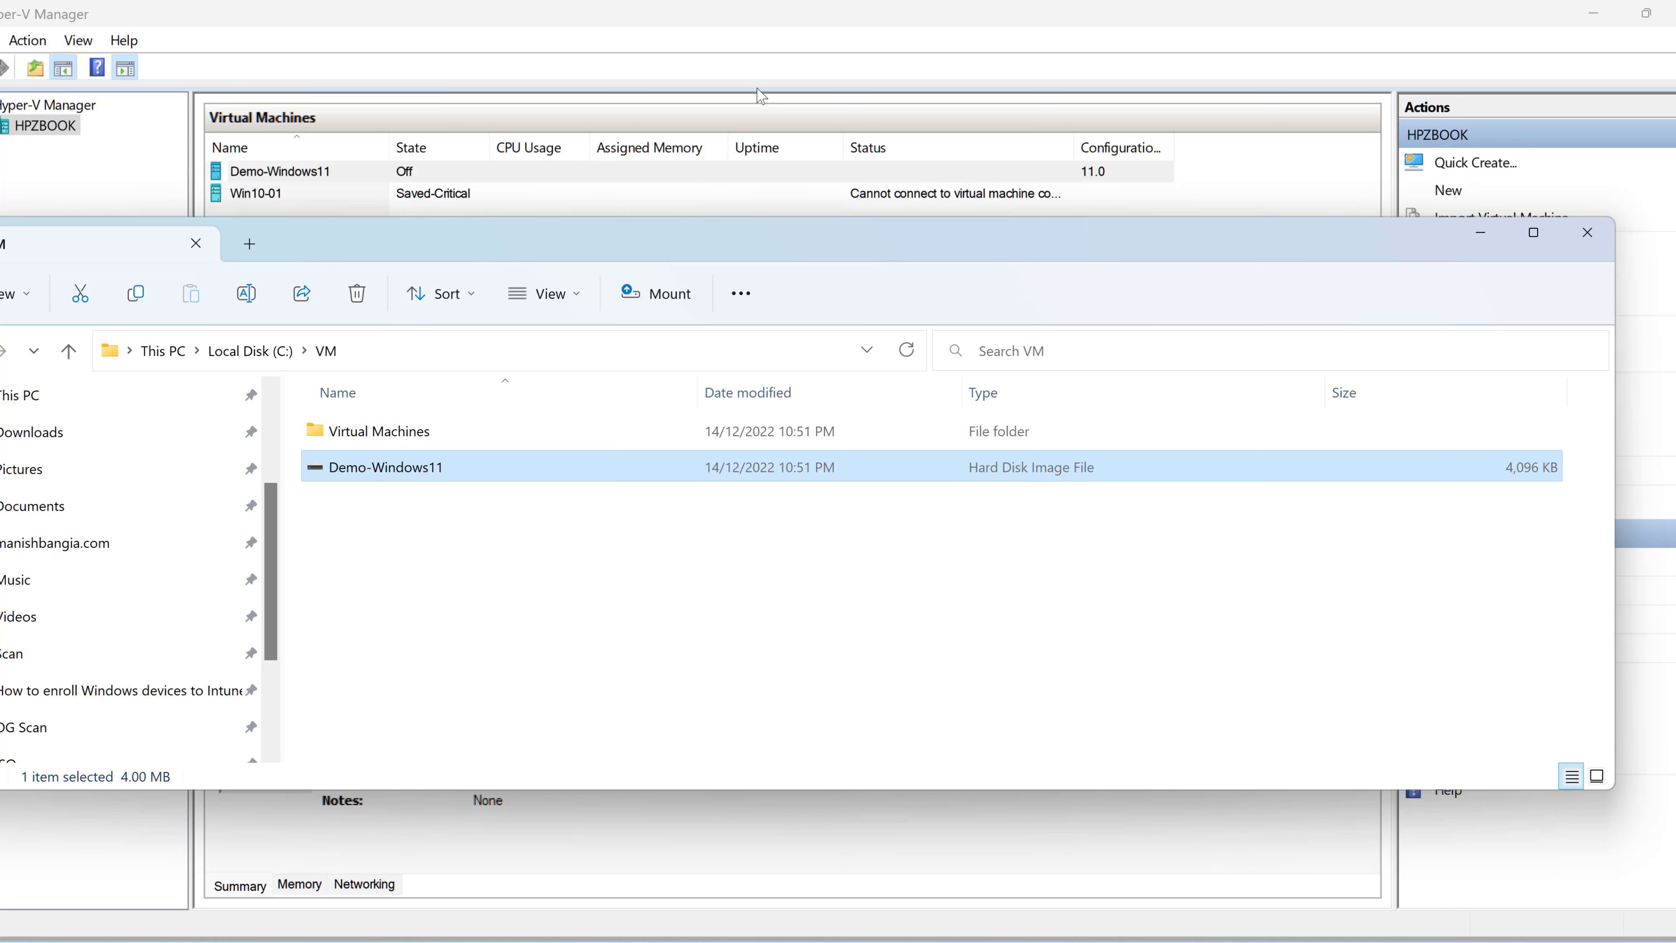
Step: Return to Hyper-V Manager, enable the Trusted Platform Module in Demo-Windows11's security settings and save the change
left_click(813, 46)
left_click(290, 177)
right_click(297, 178)
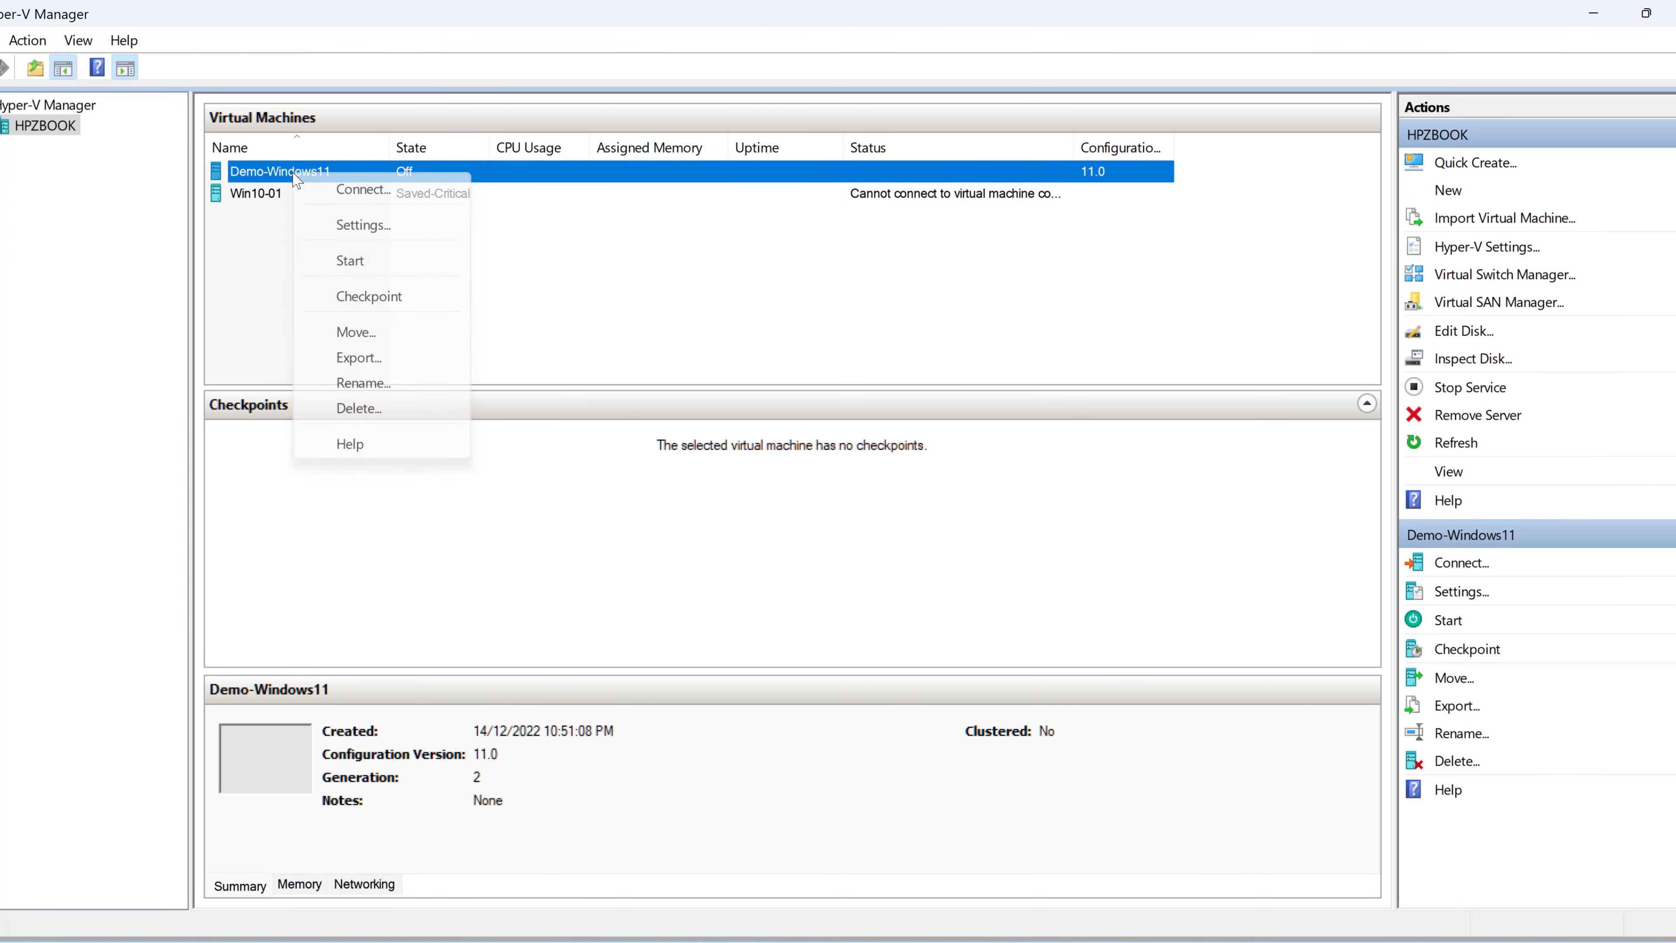
left_click(331, 193)
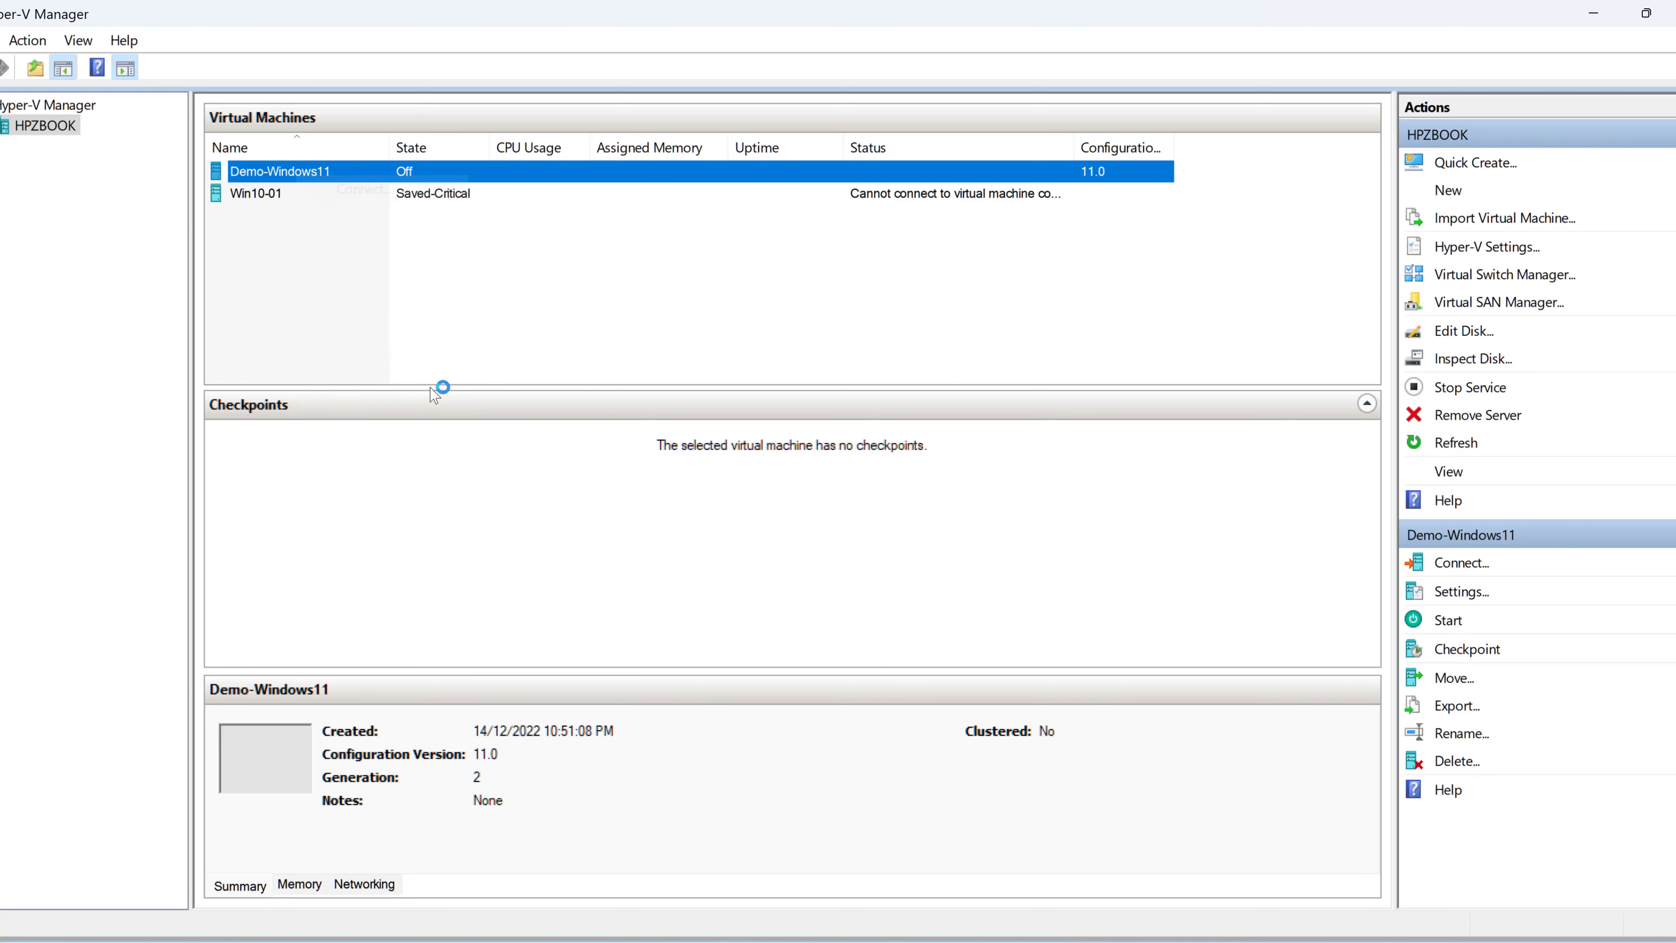
right_click(331, 183)
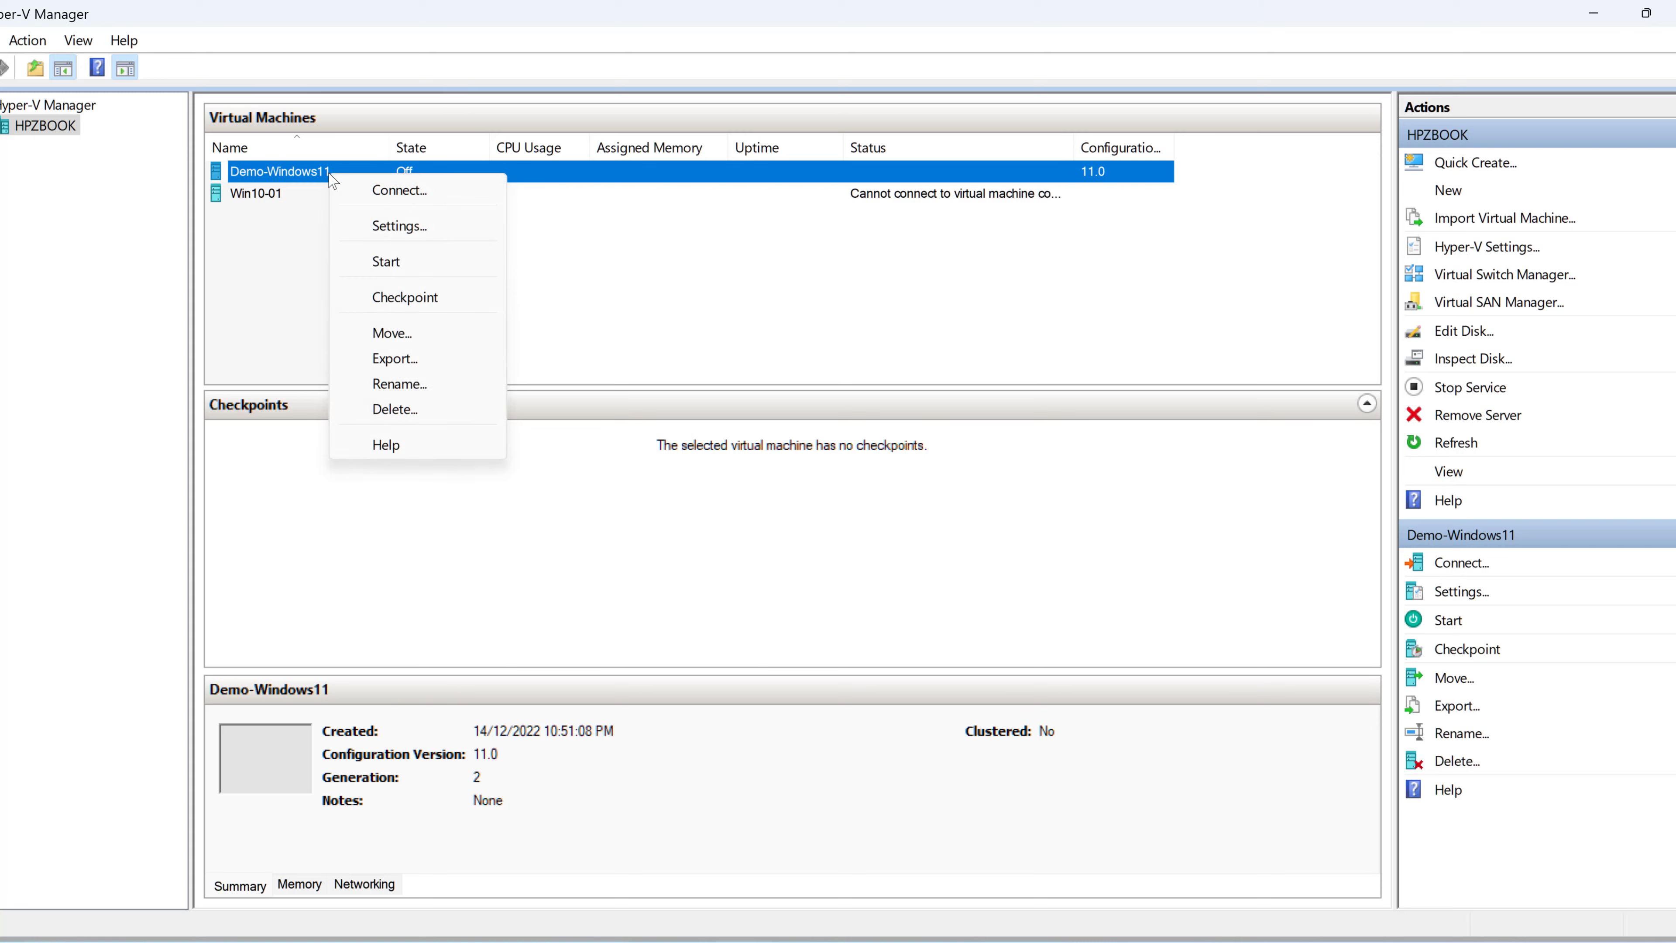
left_click(398, 226)
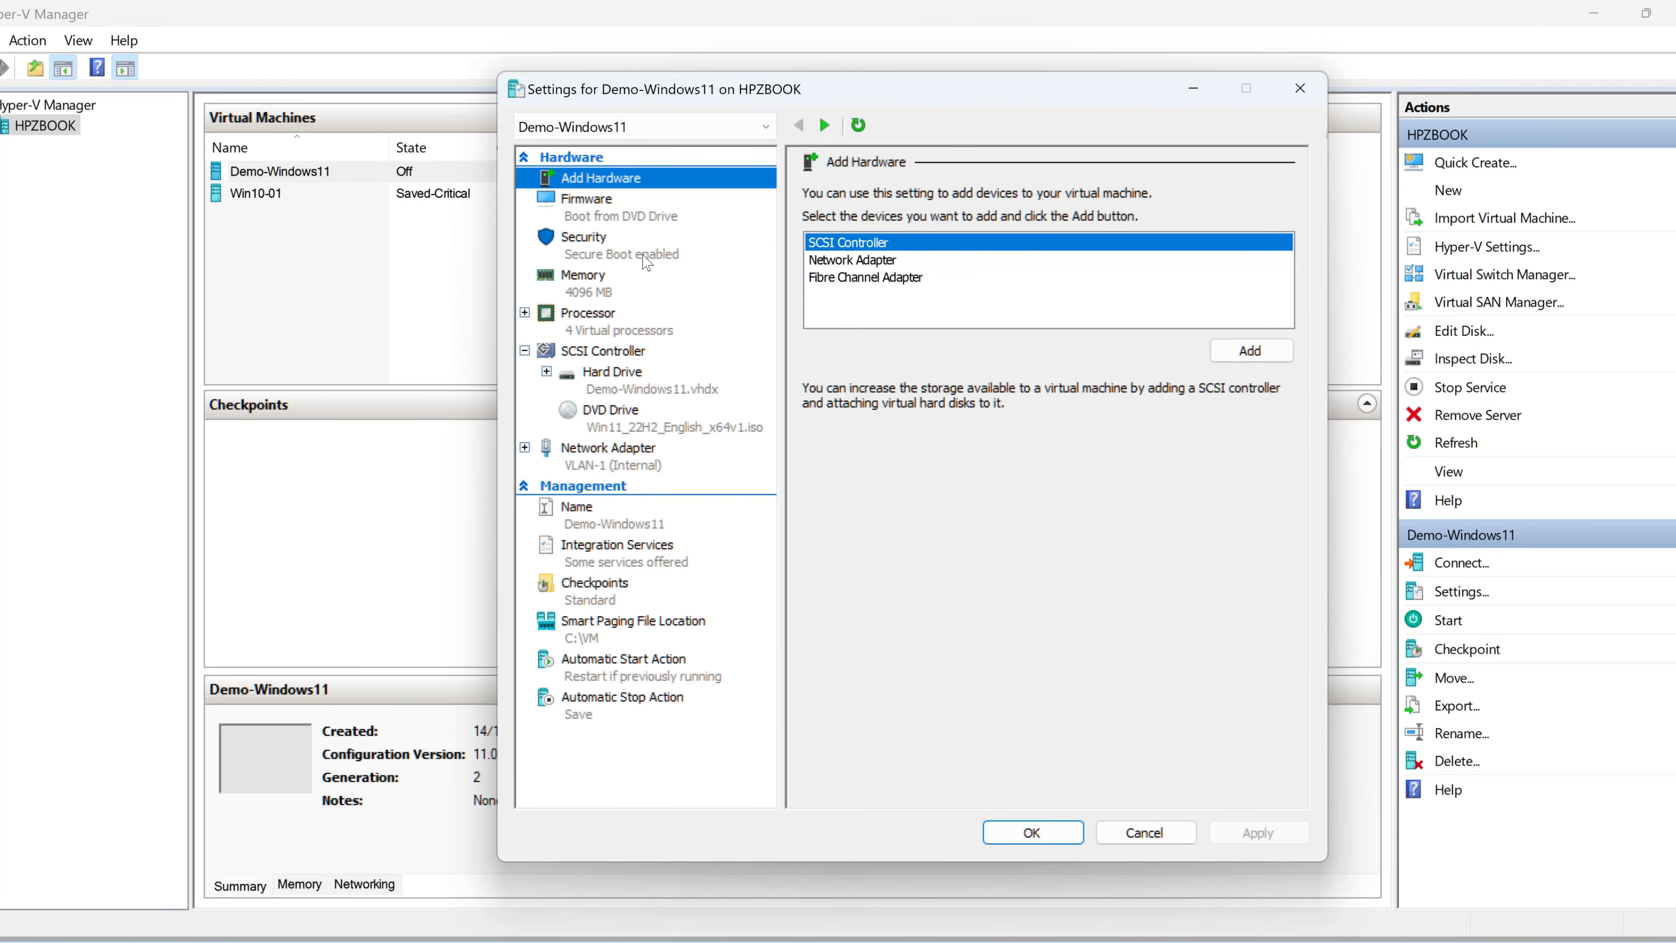
left_click(647, 260)
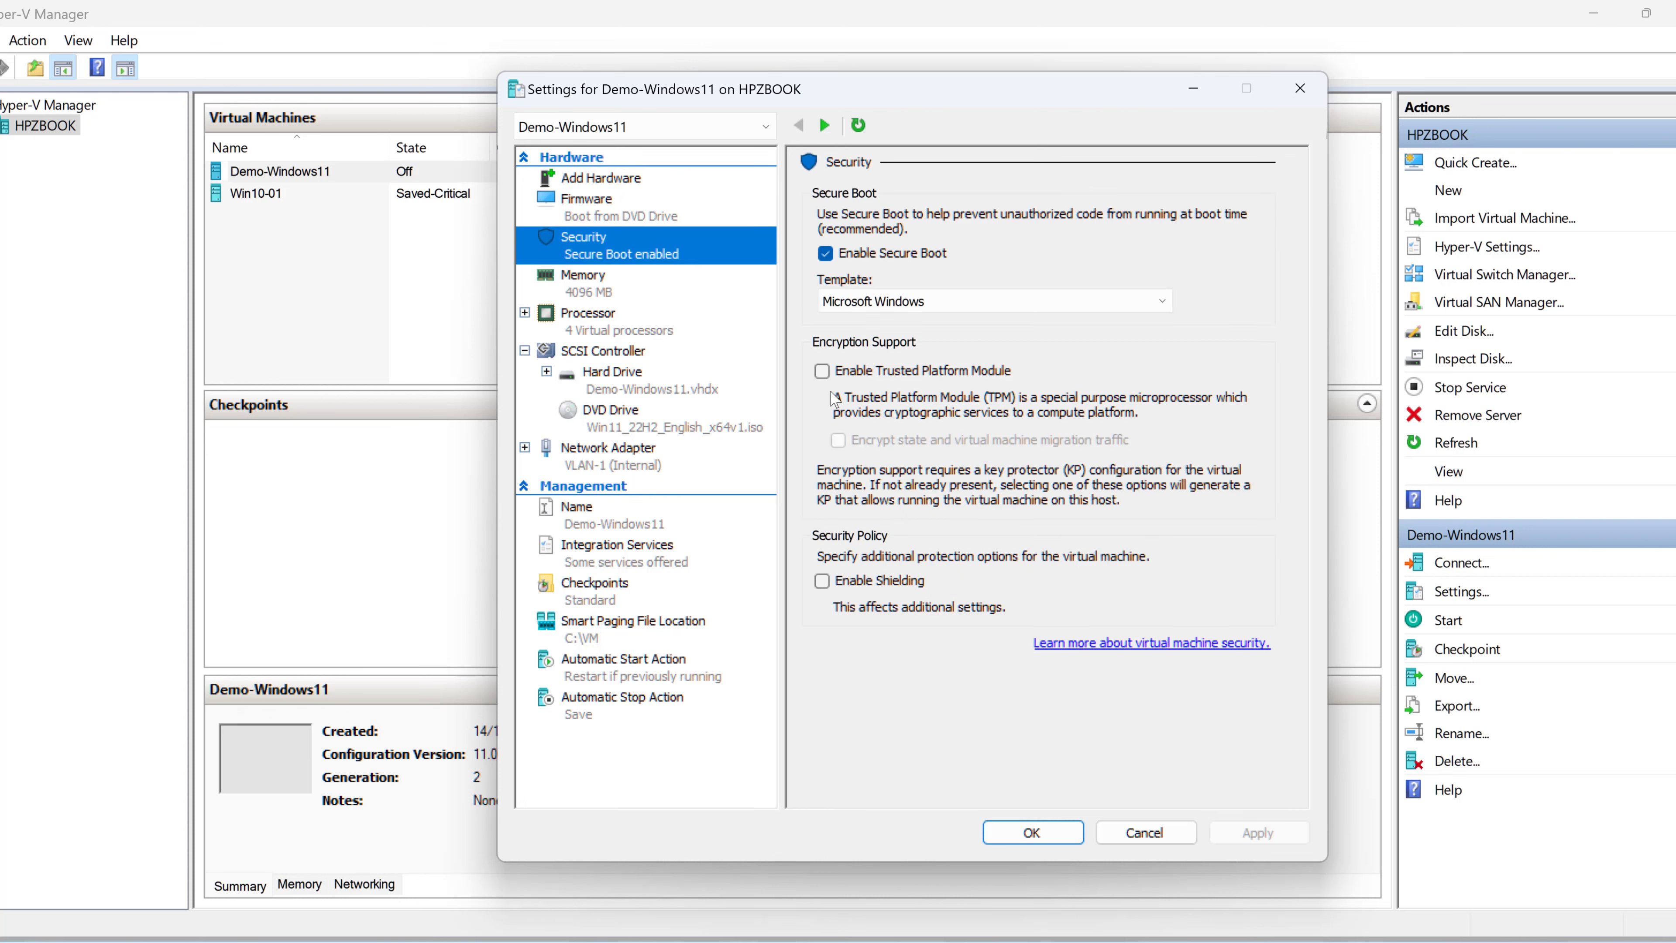
left_click(822, 371)
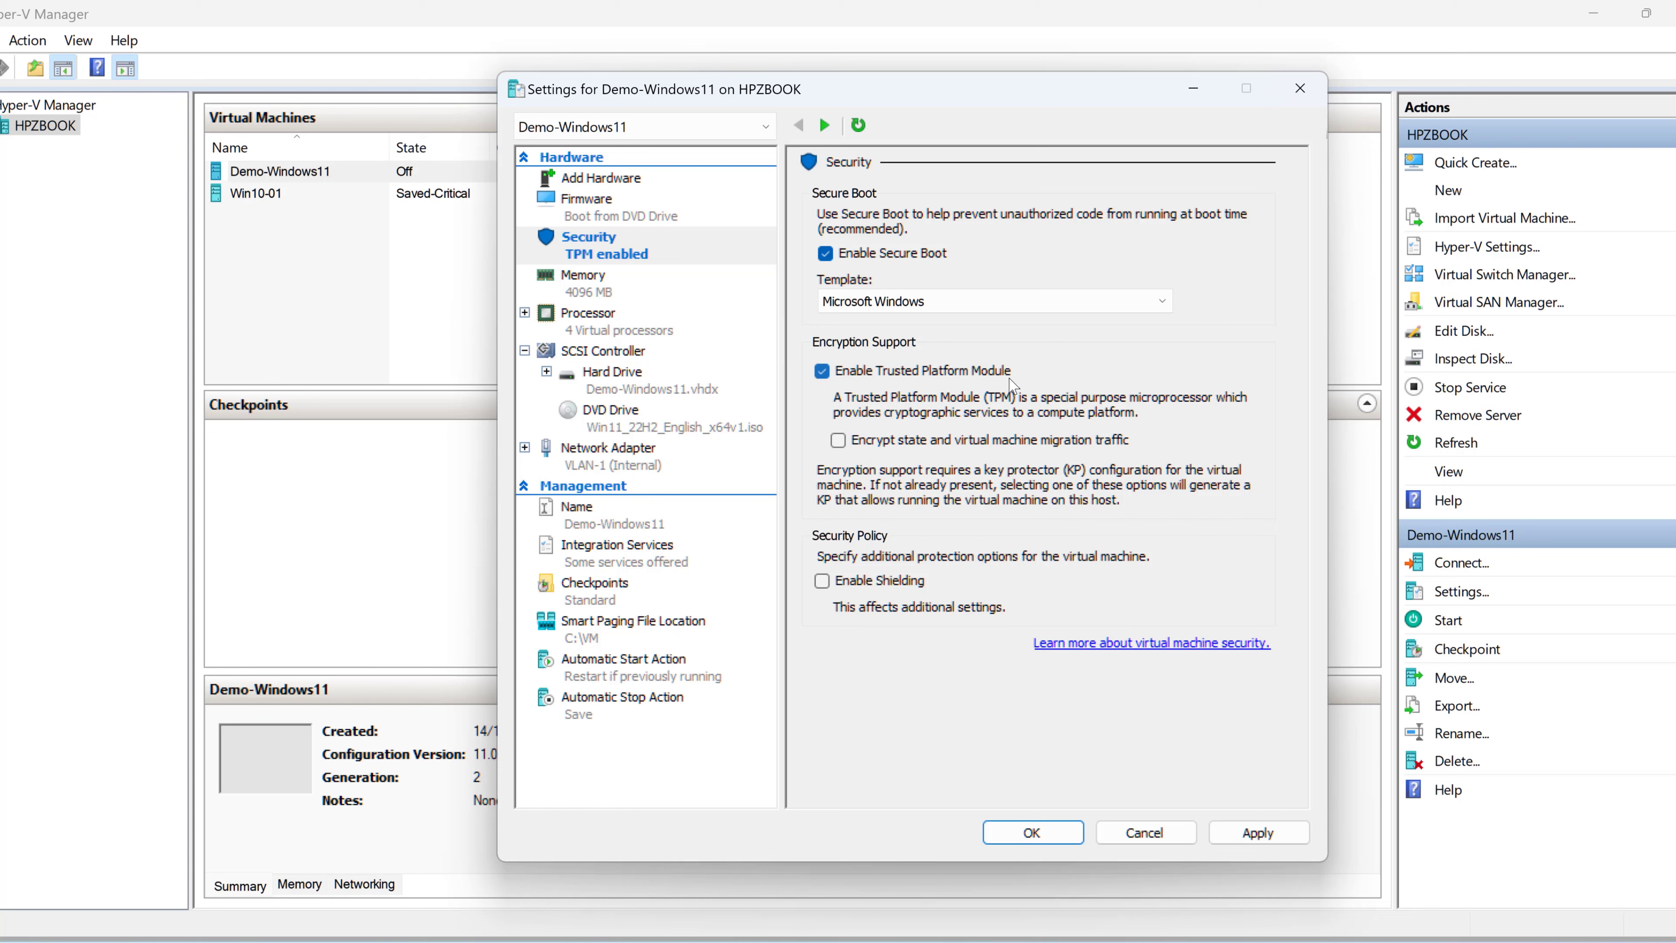
left_click(1016, 830)
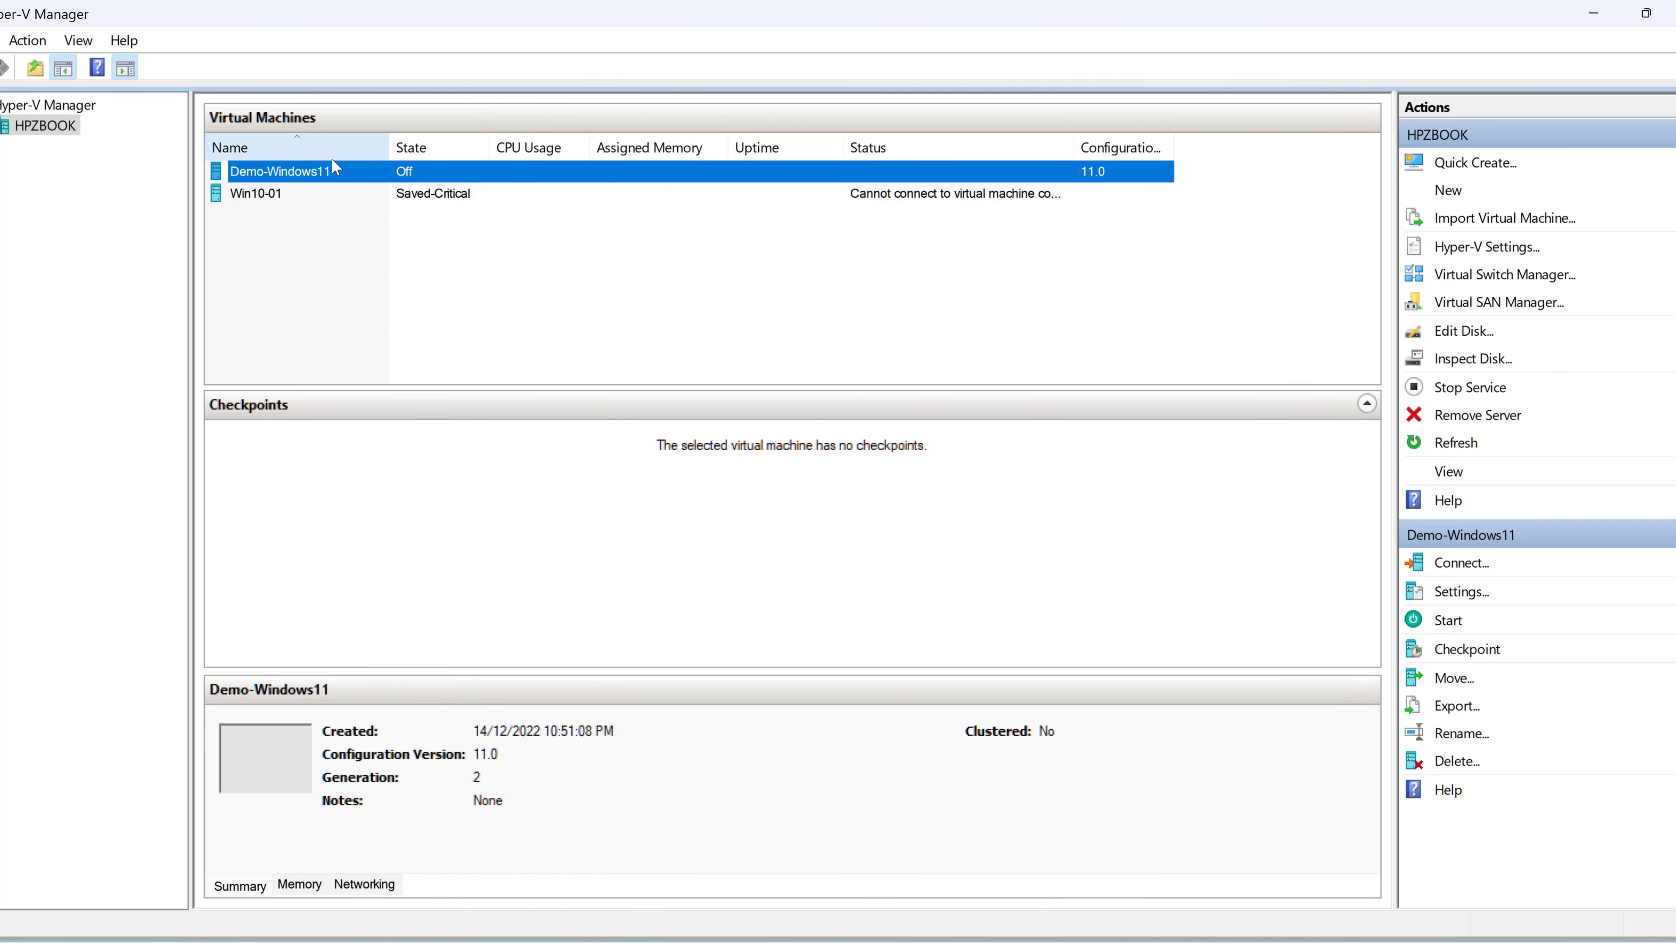
Step: Connect to Demo-Windows11, start it and boot it from the Windows 11 installation image
right_click(322, 166)
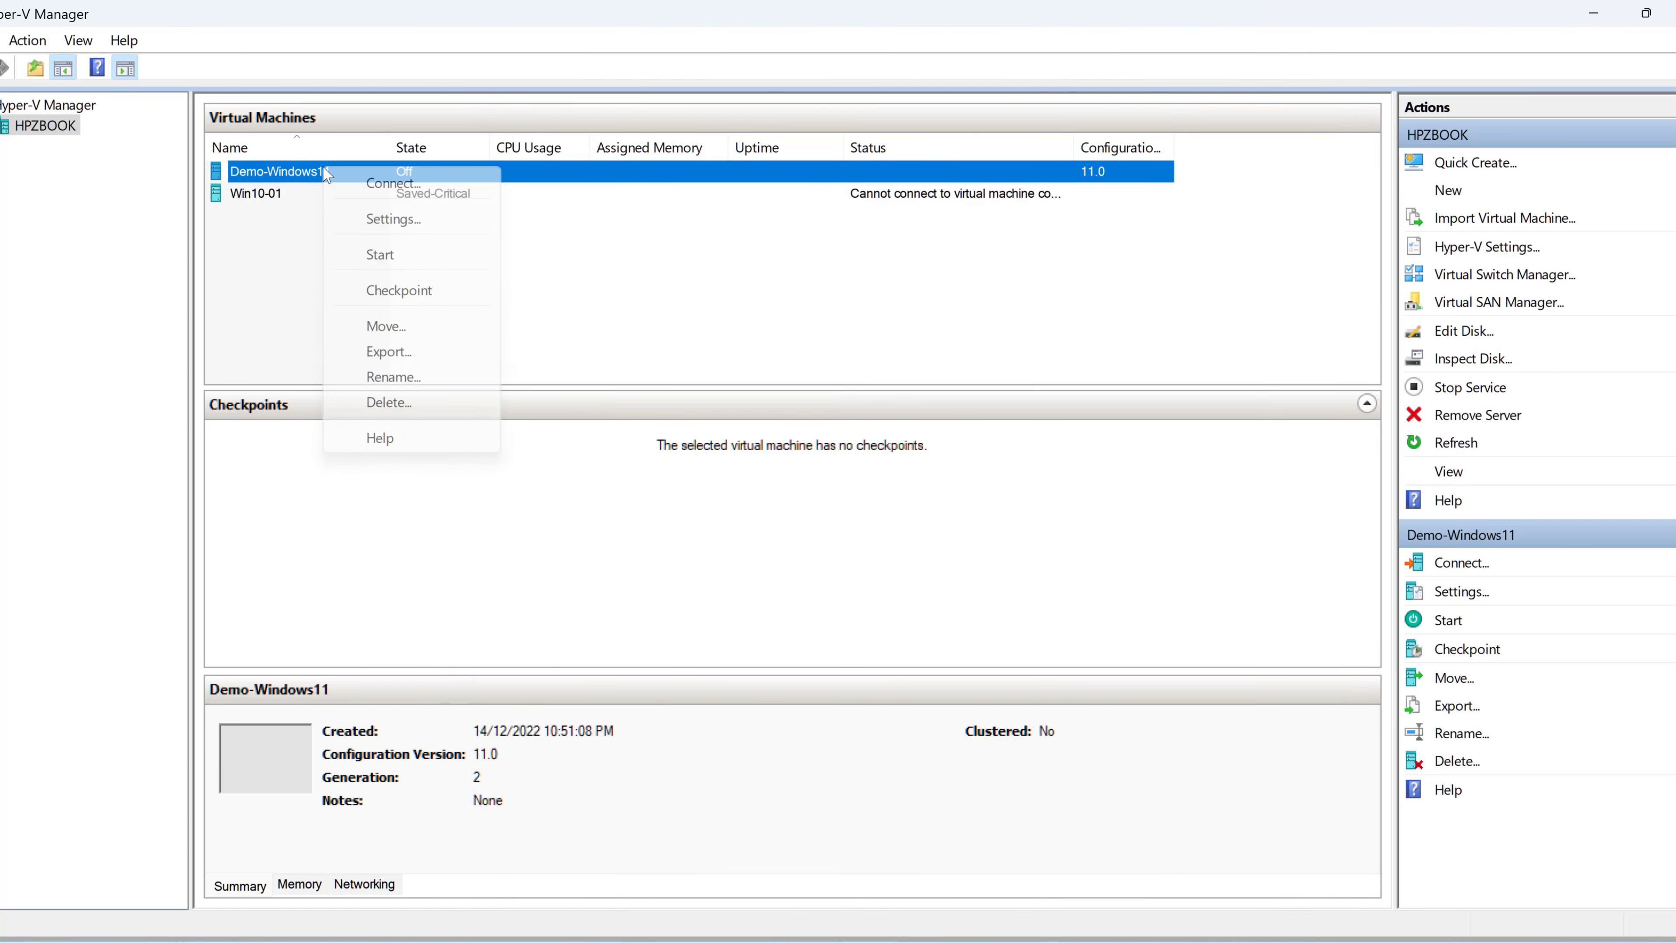
left_click(364, 182)
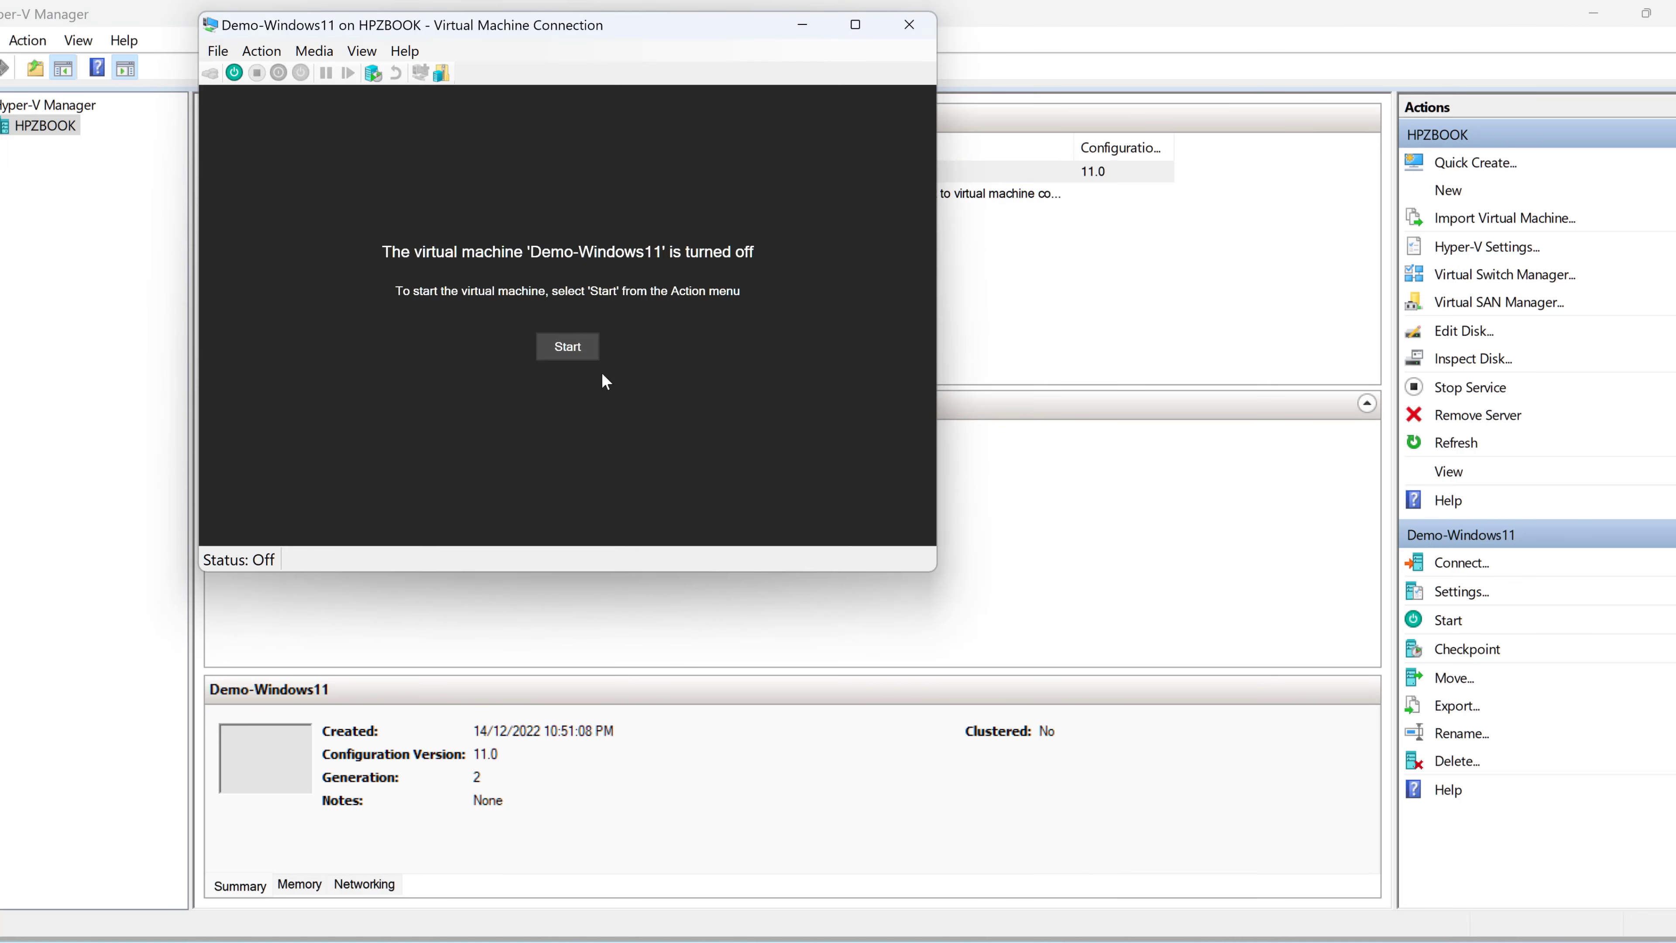
left_click(567, 348)
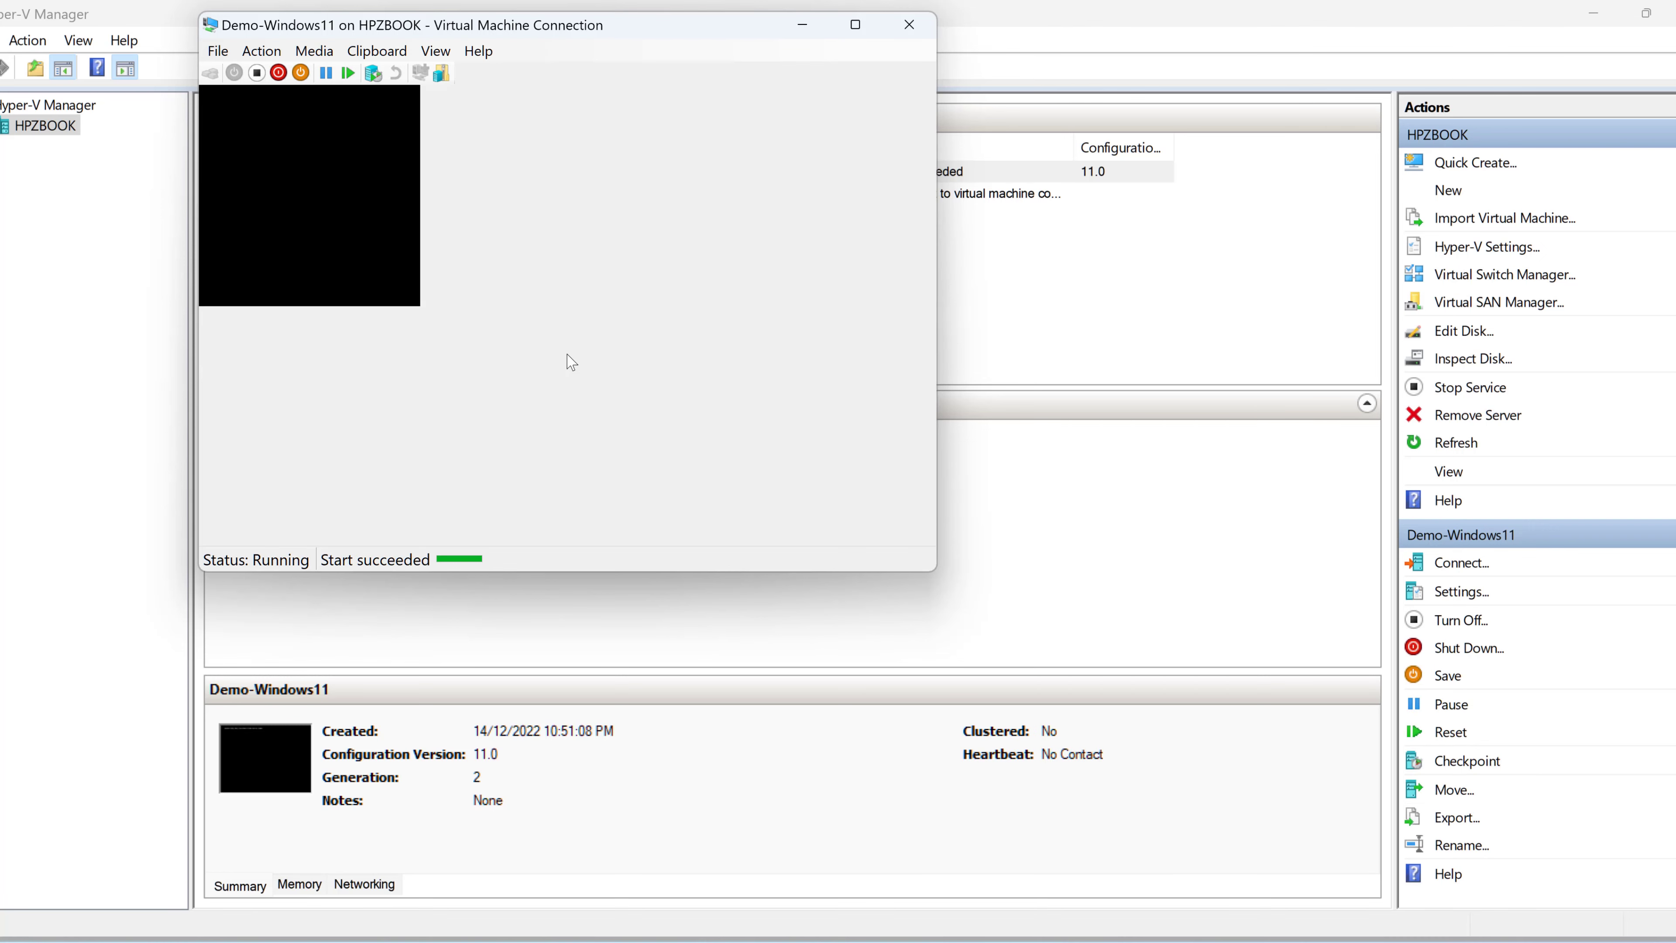
key("Num_Lock")
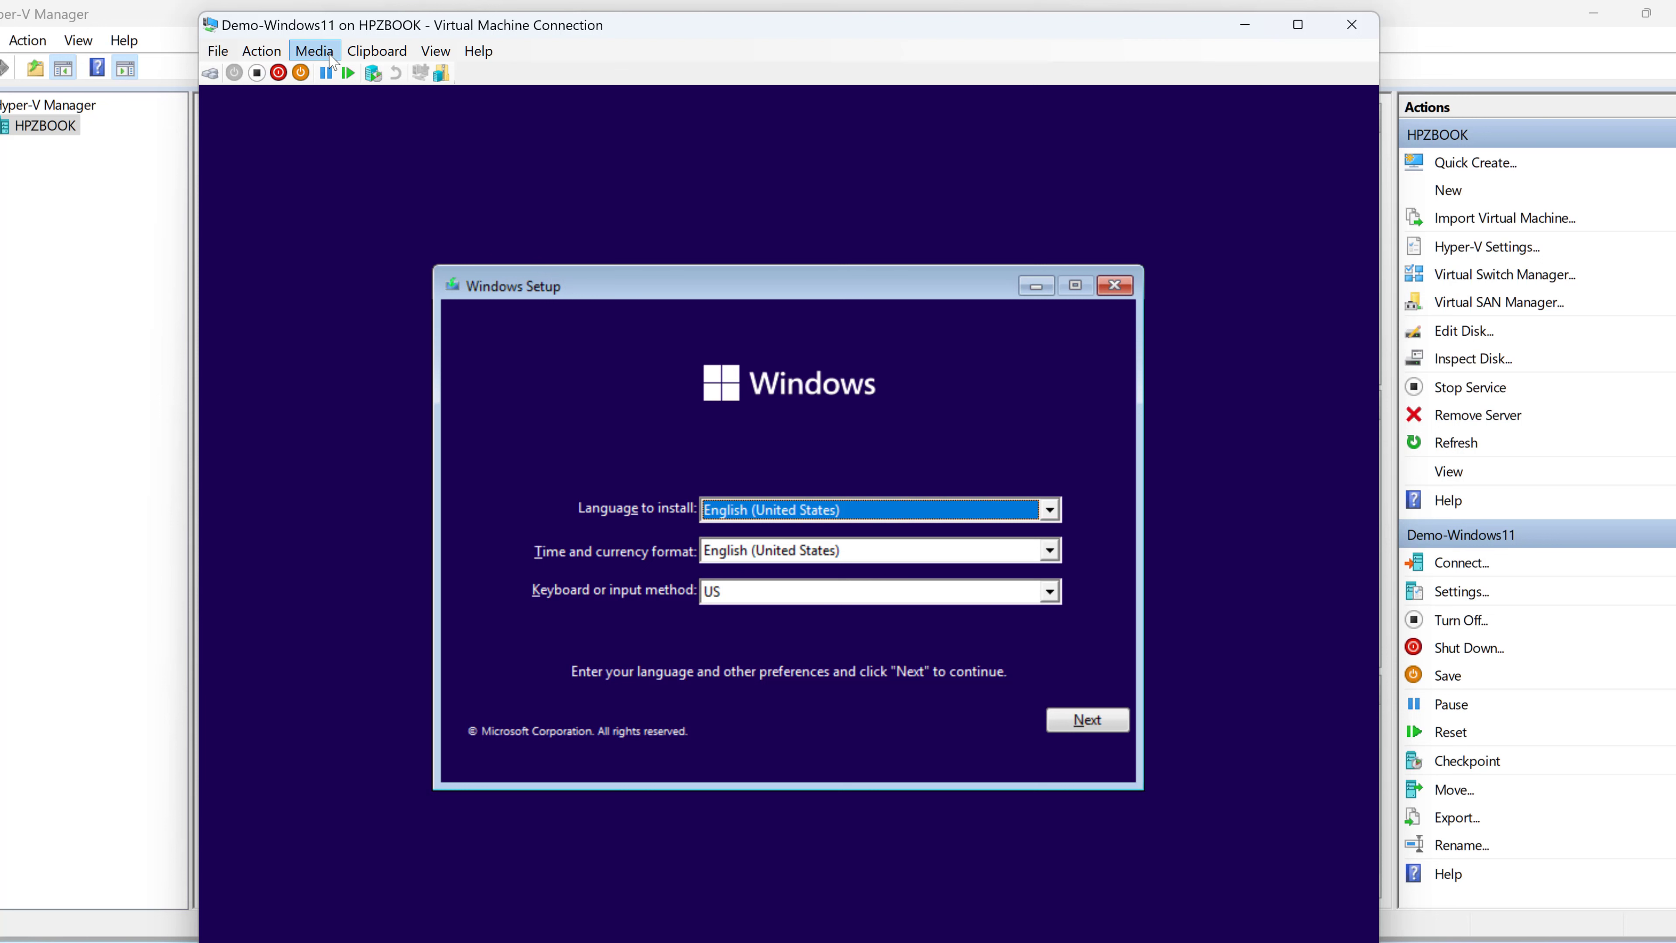
Step: Show the DVD drive's media options for the running Demo-Windows11 virtual machine
left_click(330, 59)
mouse_move(333, 74)
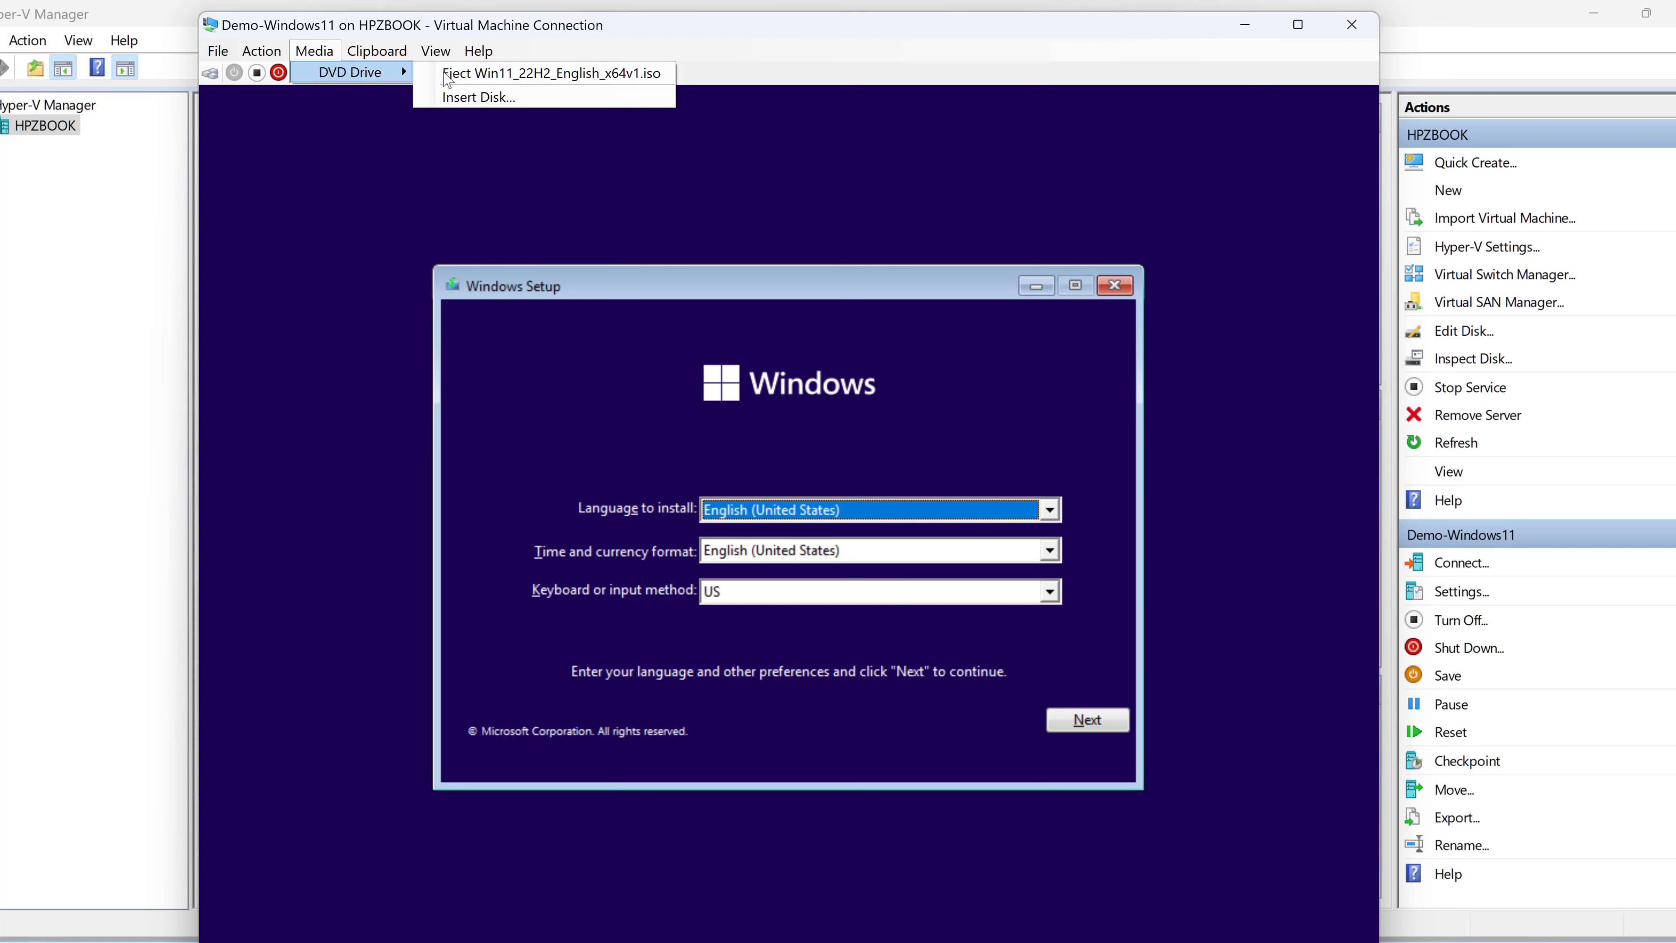